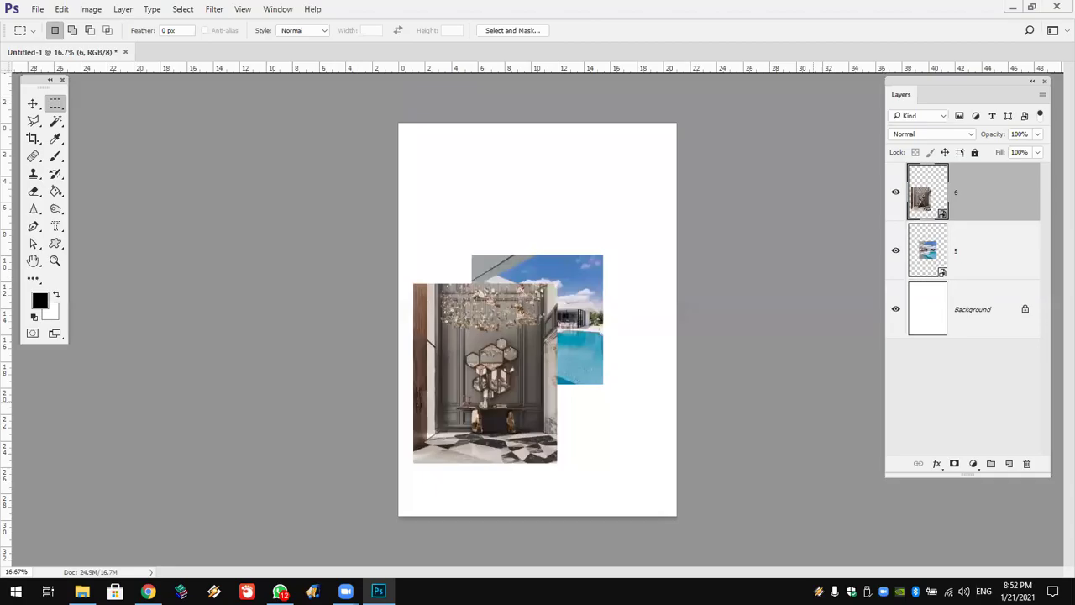
# Browse New folder's images in the Place Embedded dialog, then cancel without placing one
pyautogui.click(38, 9)
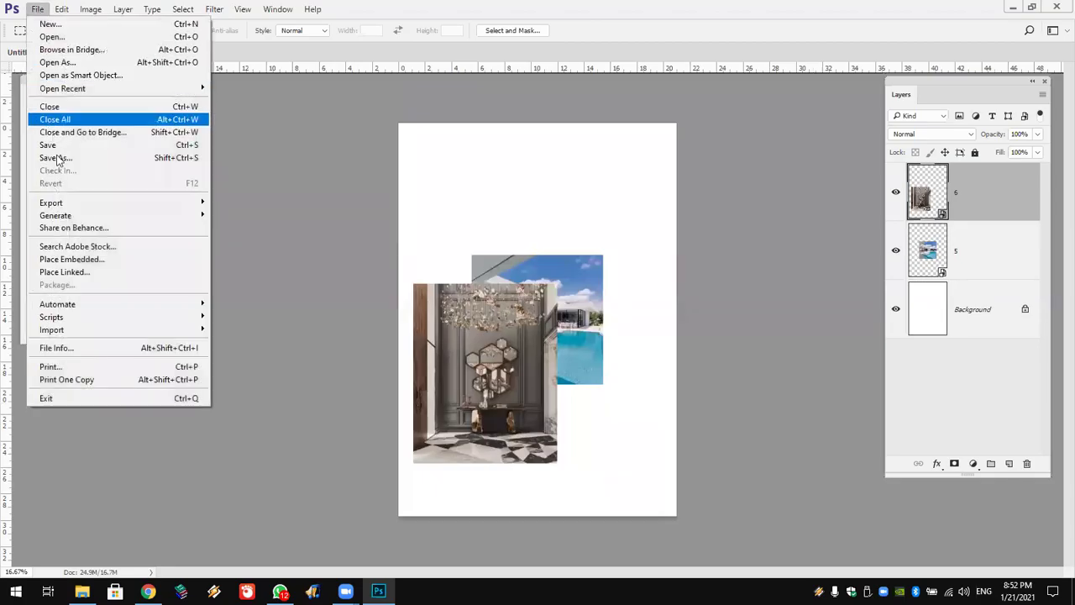
pyautogui.click(95, 262)
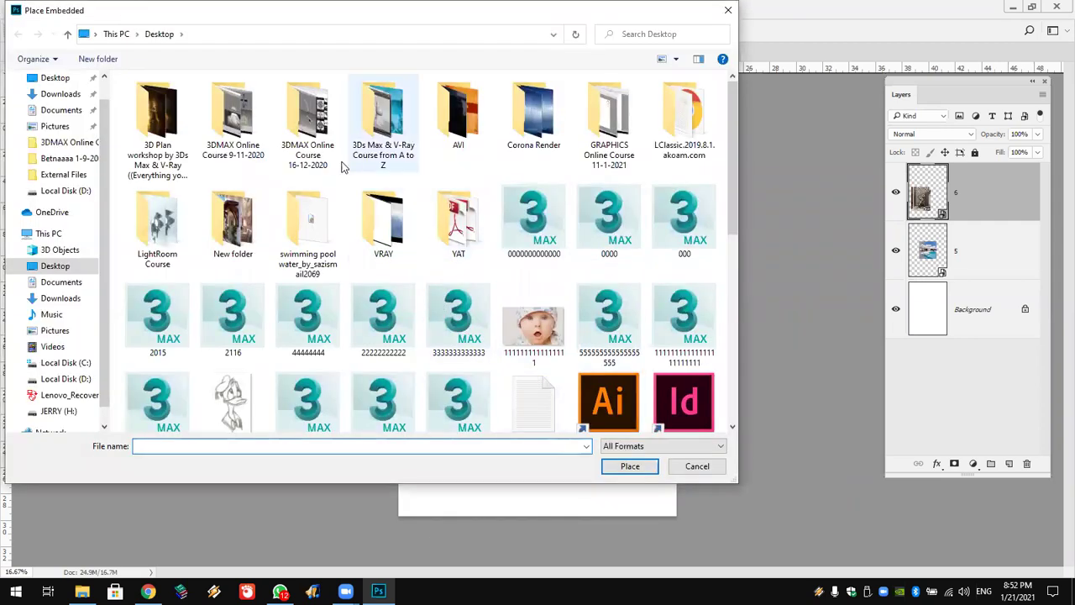
pyautogui.click(309, 126)
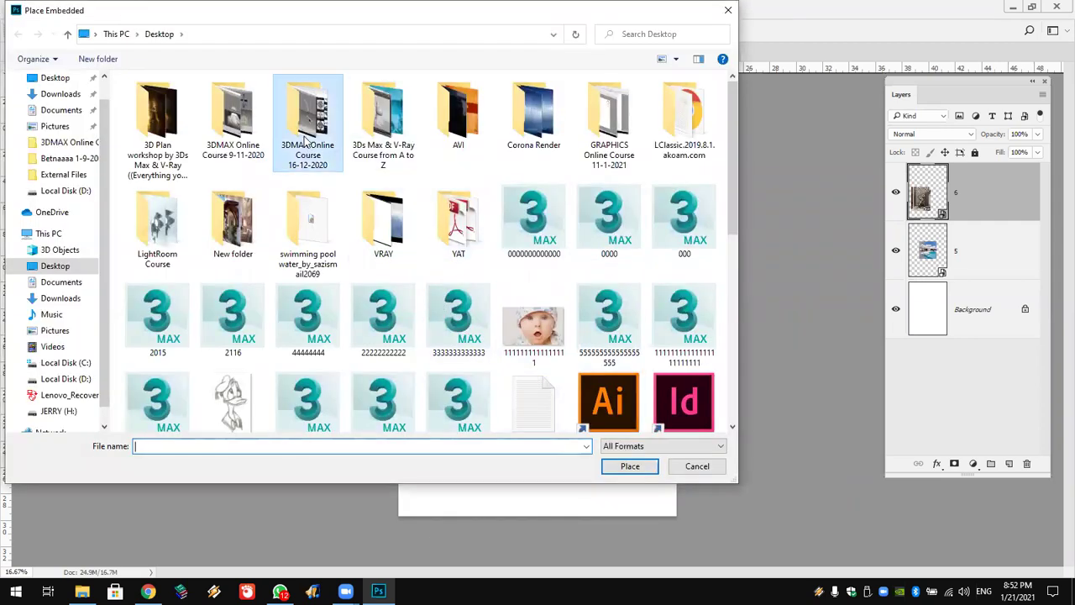
pyautogui.doubleClick(222, 214)
pyautogui.click(397, 167)
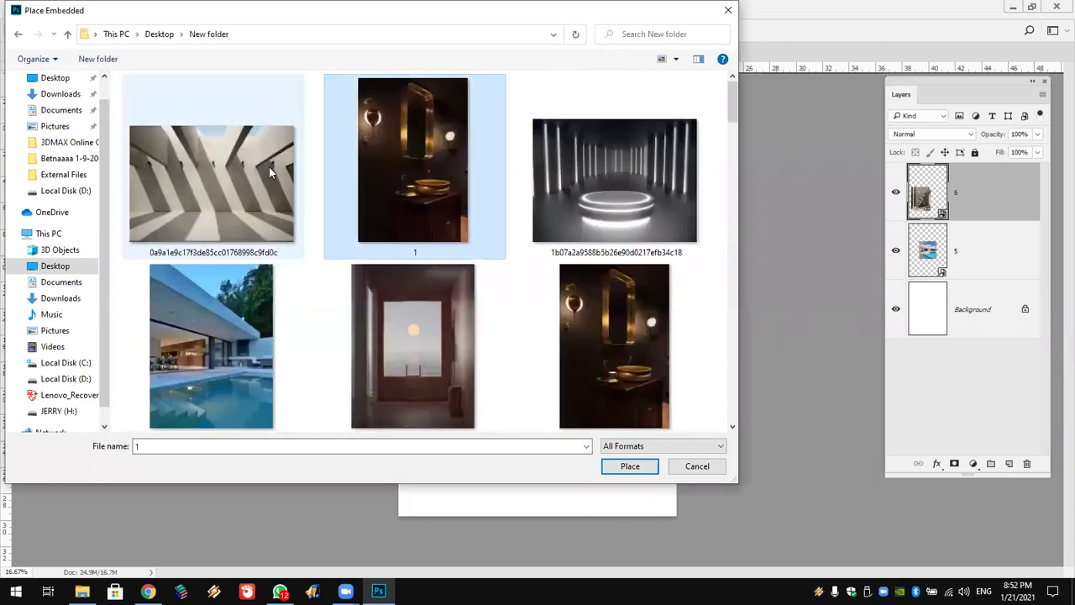
pyautogui.click(236, 168)
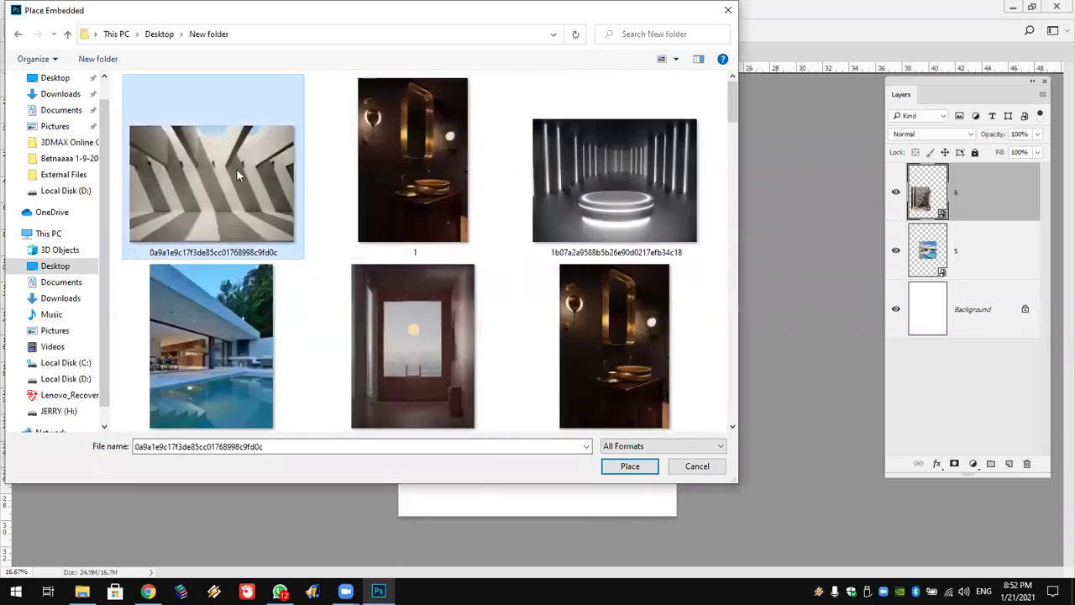
pyautogui.click(428, 190)
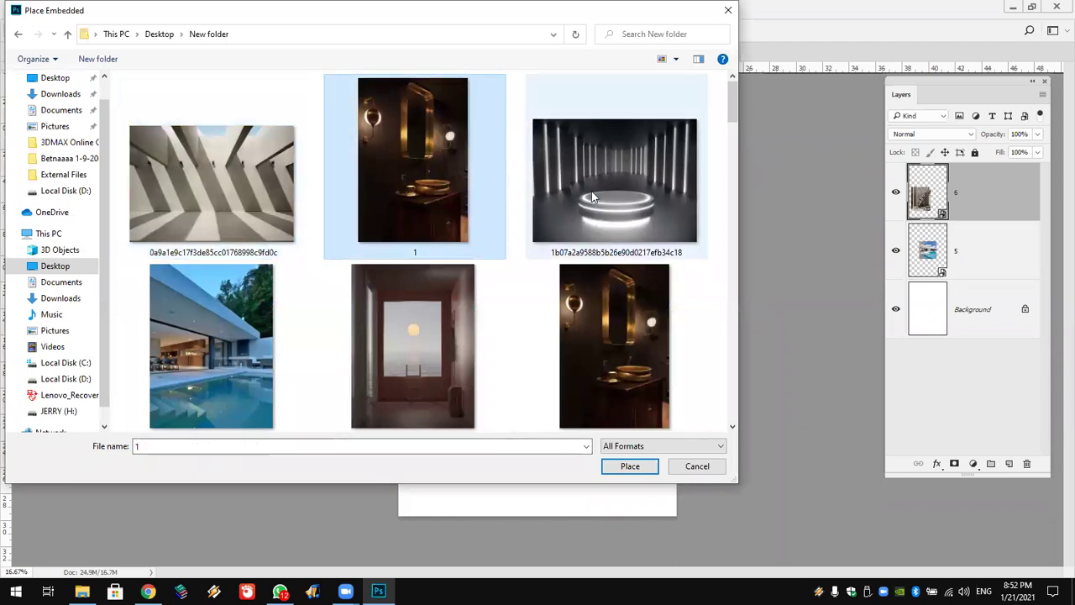
pyautogui.click(592, 197)
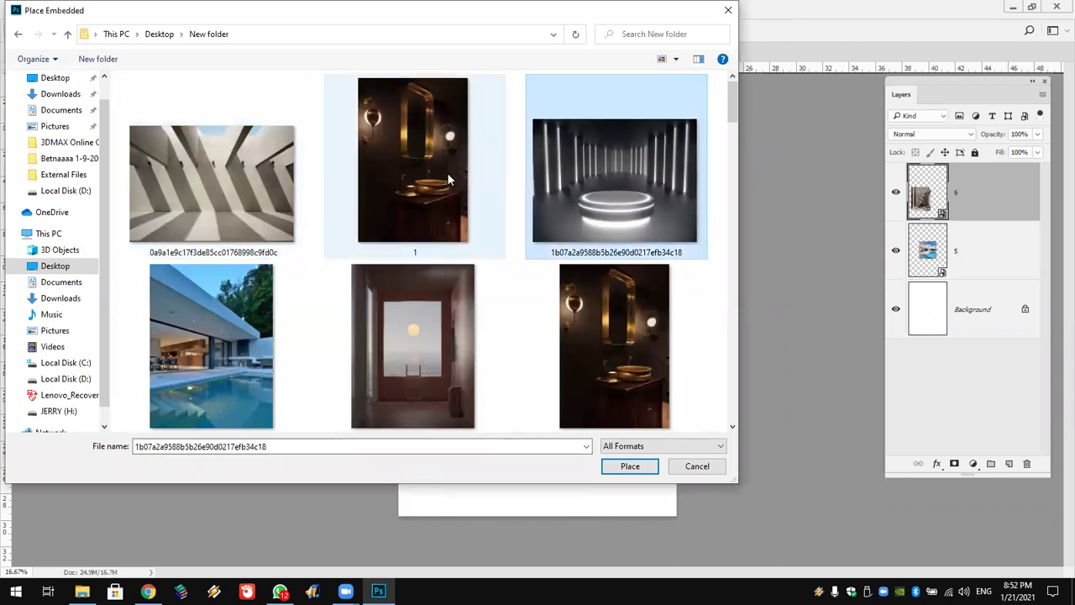
pyautogui.click(697, 466)
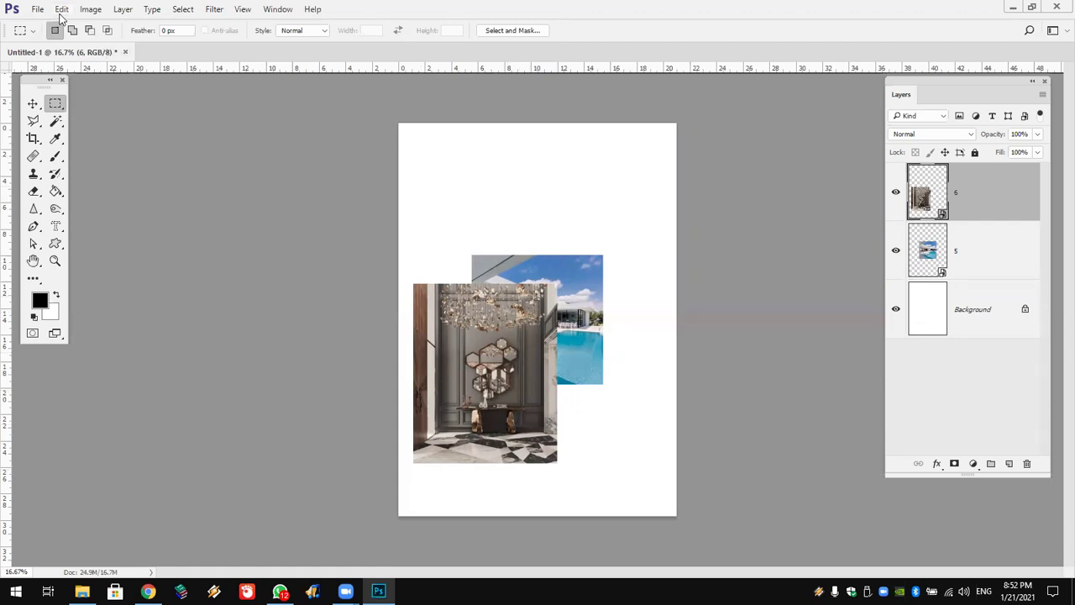
# With the Move tool, shift the Tools panel and drag the pool and interior photos into a staggered layout
pyautogui.click(31, 102)
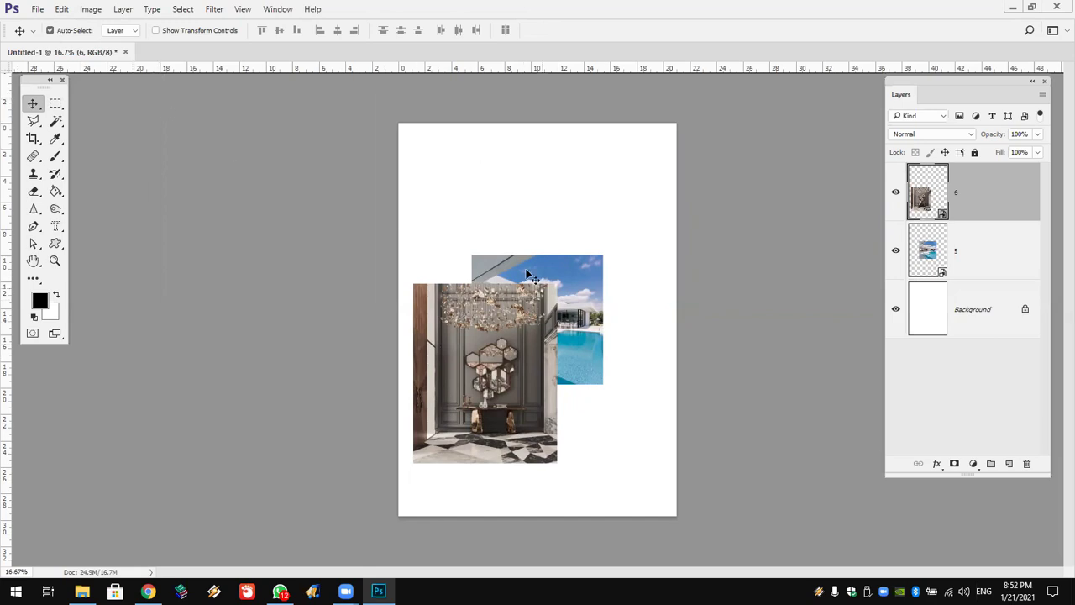
pyautogui.moveTo(35, 86); pyautogui.dragTo(141, 151)
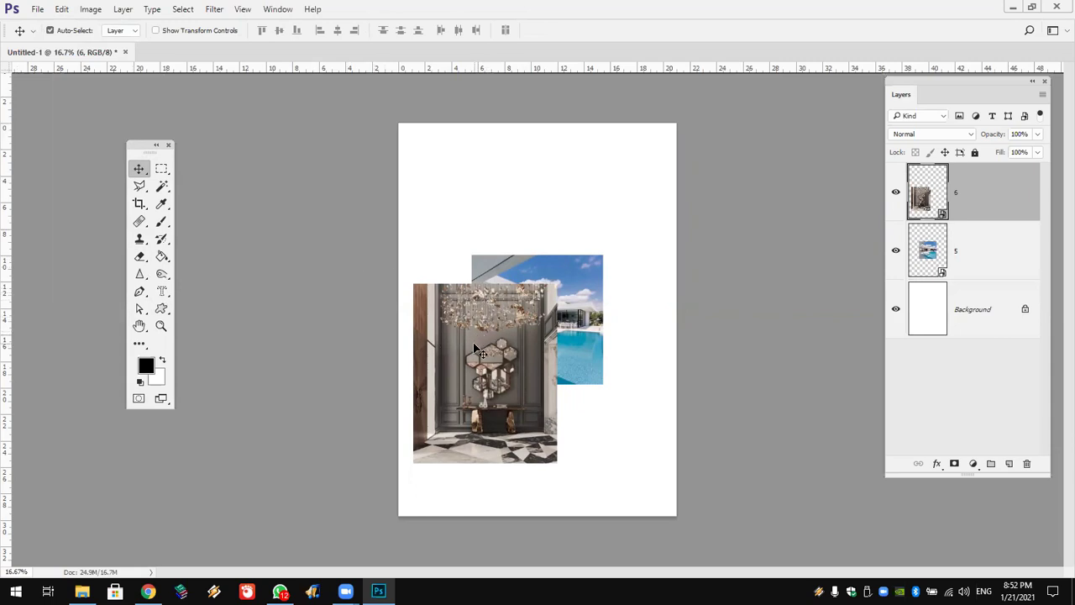
pyautogui.moveTo(508, 389); pyautogui.dragTo(546, 441)
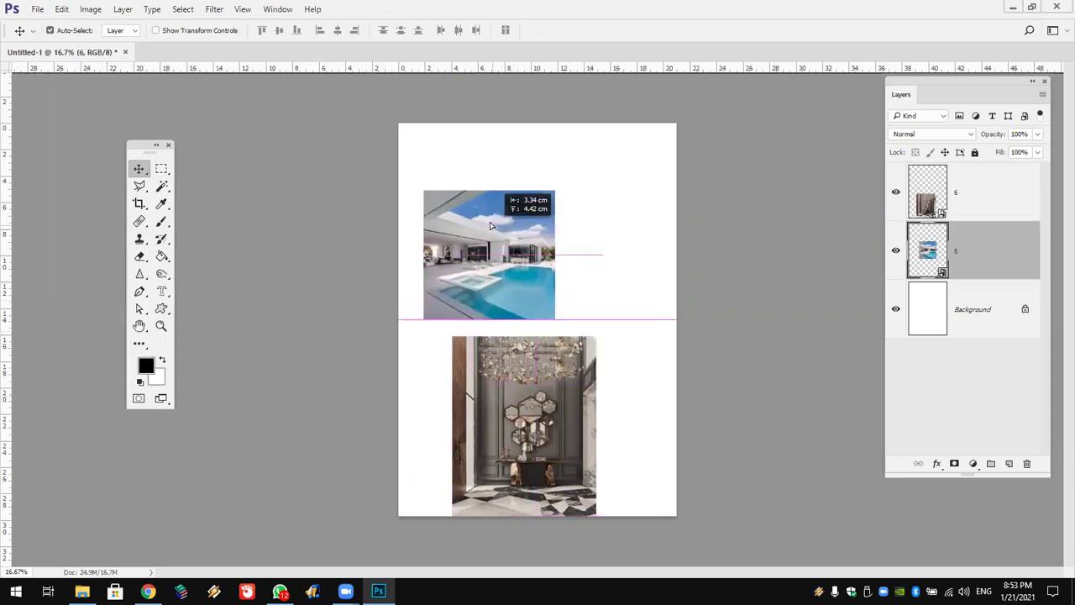
pyautogui.moveTo(546, 295); pyautogui.dragTo(492, 225)
pyautogui.moveTo(550, 397); pyautogui.dragTo(582, 289)
pyautogui.moveTo(457, 237)
pyautogui.mouseDown()
pyautogui.moveTo(443, 347)
pyautogui.moveTo(456, 367)
pyautogui.mouseUp()
pyautogui.moveTo(514, 336); pyautogui.dragTo(518, 290)
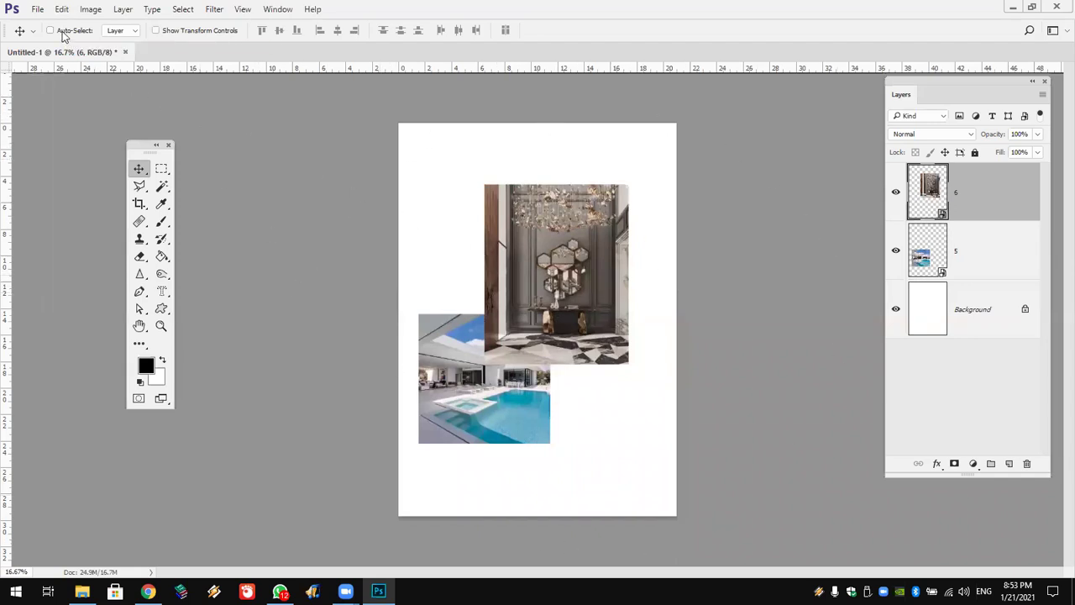
# Select the pool photo's layer and drag the pool photo around the page
pyautogui.click(993, 243)
pyautogui.click(984, 206)
pyautogui.click(989, 249)
pyautogui.click(978, 206)
pyautogui.click(982, 264)
pyautogui.moveTo(467, 453)
pyautogui.mouseDown()
pyautogui.moveTo(499, 431)
pyautogui.moveTo(475, 471)
pyautogui.mouseUp()
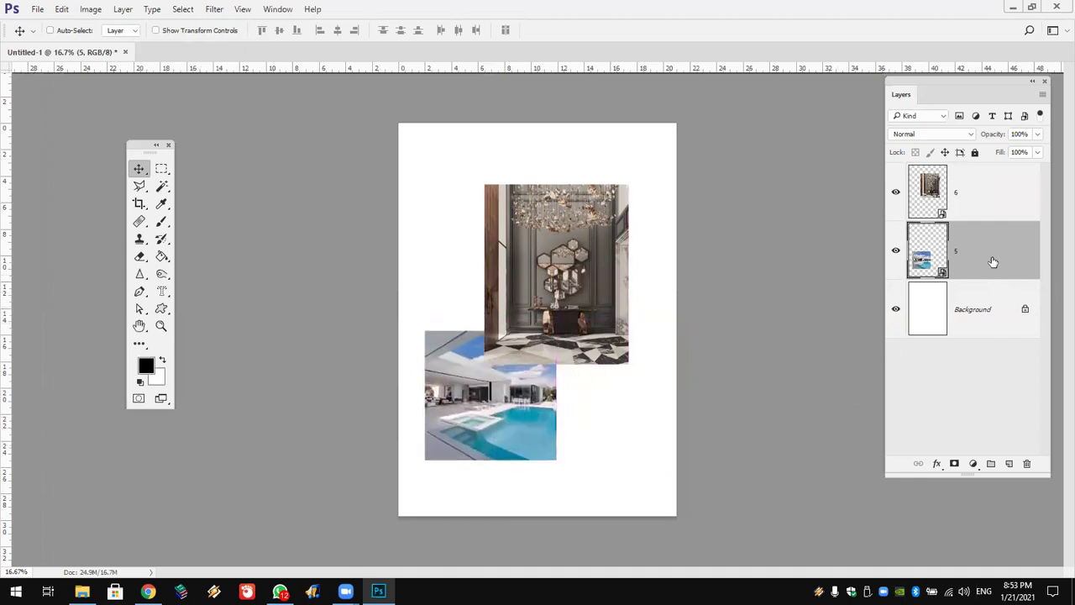
pyautogui.moveTo(571, 231)
pyautogui.mouseDown()
pyautogui.moveTo(547, 166)
pyautogui.moveTo(636, 297)
pyautogui.moveTo(521, 170)
pyautogui.moveTo(630, 247)
pyautogui.moveTo(592, 215)
pyautogui.moveTo(625, 215)
pyautogui.mouseUp()
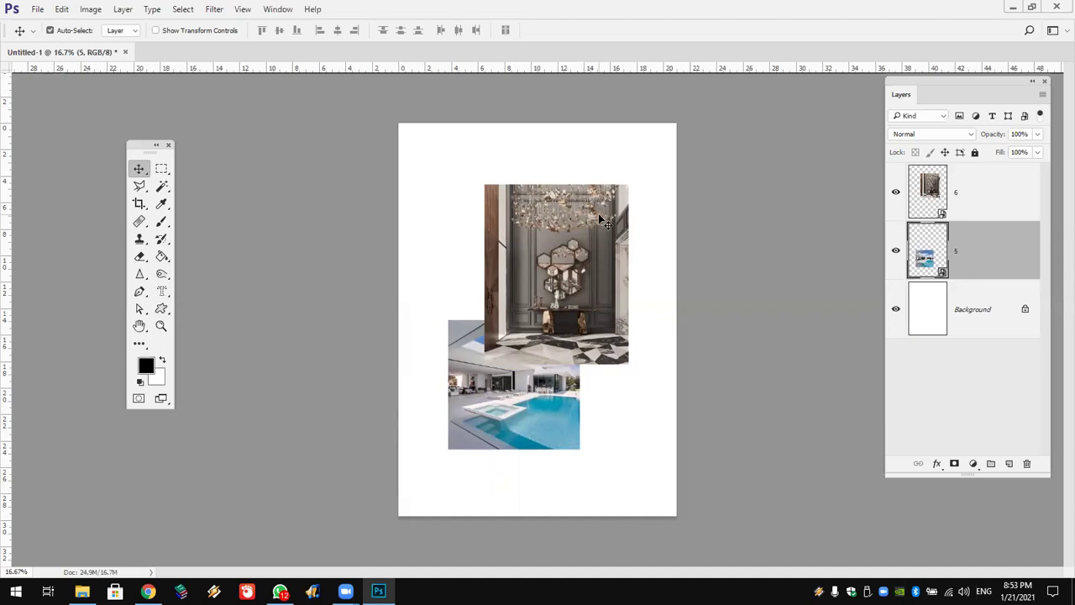
# Delete the pool photo's layer and move the interior photo to the page centre
pyautogui.click(539, 240)
pyautogui.moveTo(539, 239); pyautogui.dragTo(531, 252)
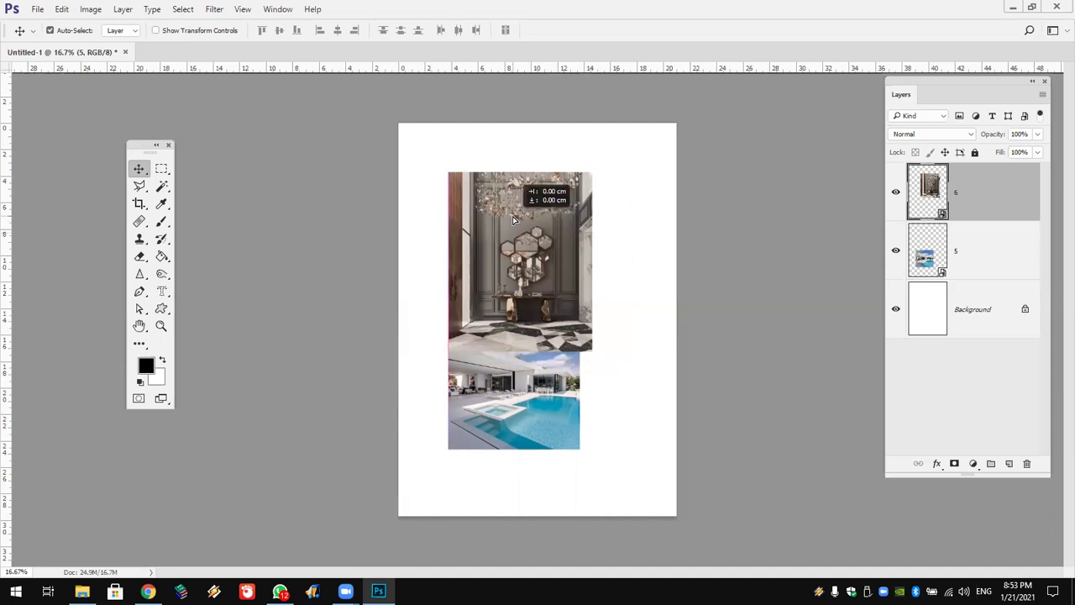
pyautogui.click(969, 267)
pyautogui.press('Delete')
pyautogui.moveTo(579, 304); pyautogui.dragTo(562, 346)
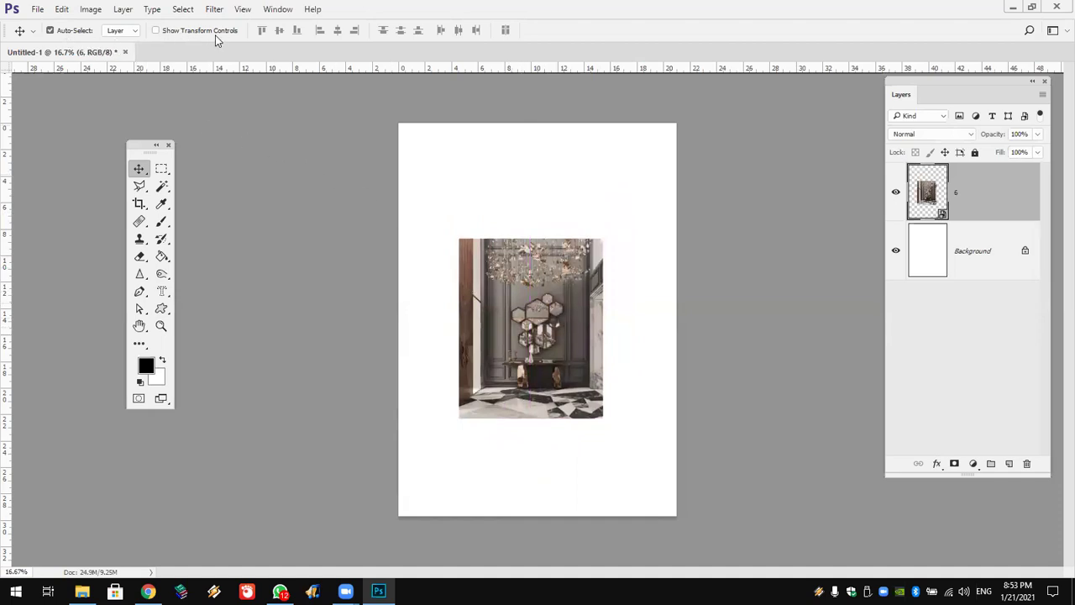
# Enlarge the interior photo and rotate it about 10.7° using transform controls, then commit
pyautogui.click(156, 31)
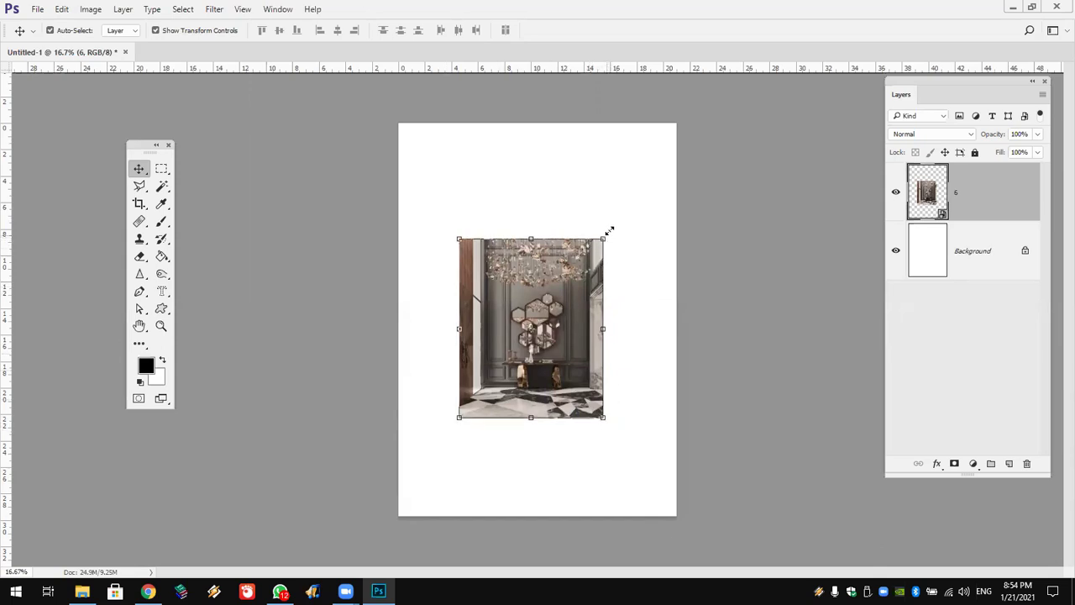
pyautogui.moveTo(605, 238); pyautogui.dragTo(654, 199)
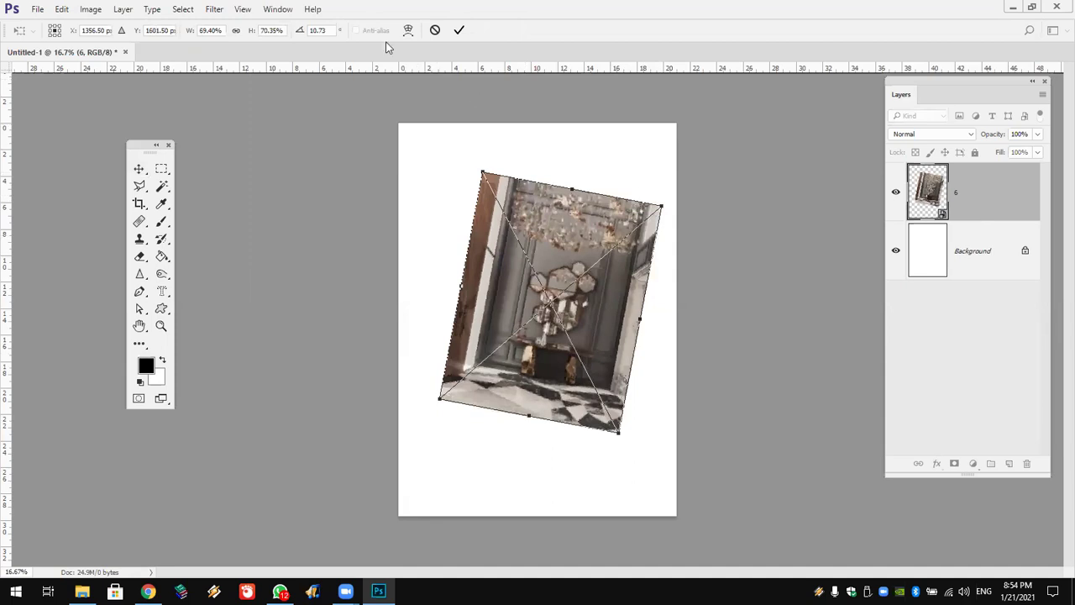
pyautogui.click(458, 30)
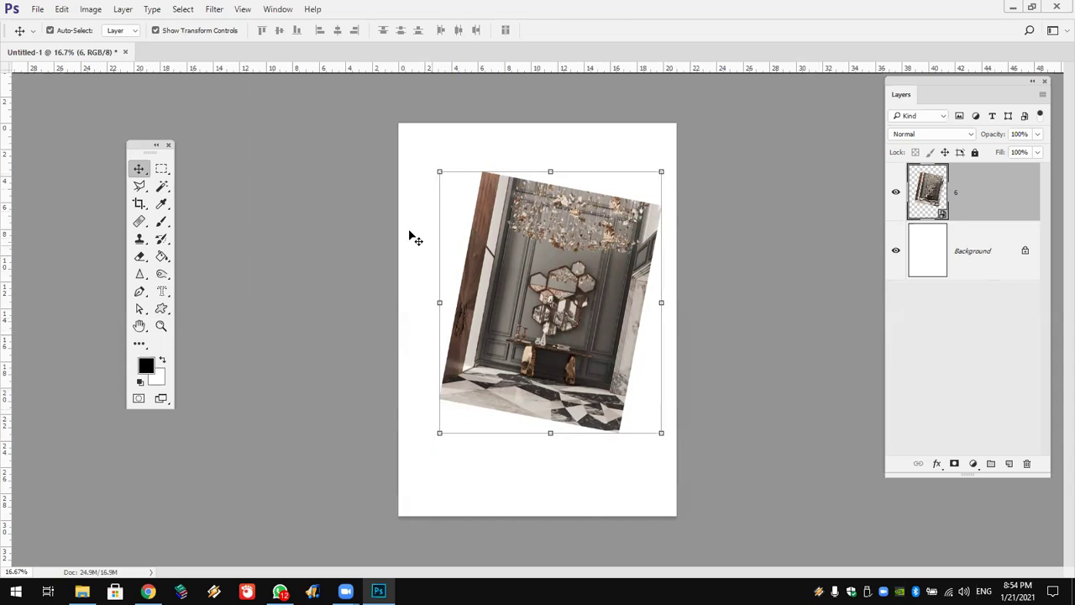
# Toggle Show Transform Controls on and off, leaving the bounding box hidden
pyautogui.click(192, 31)
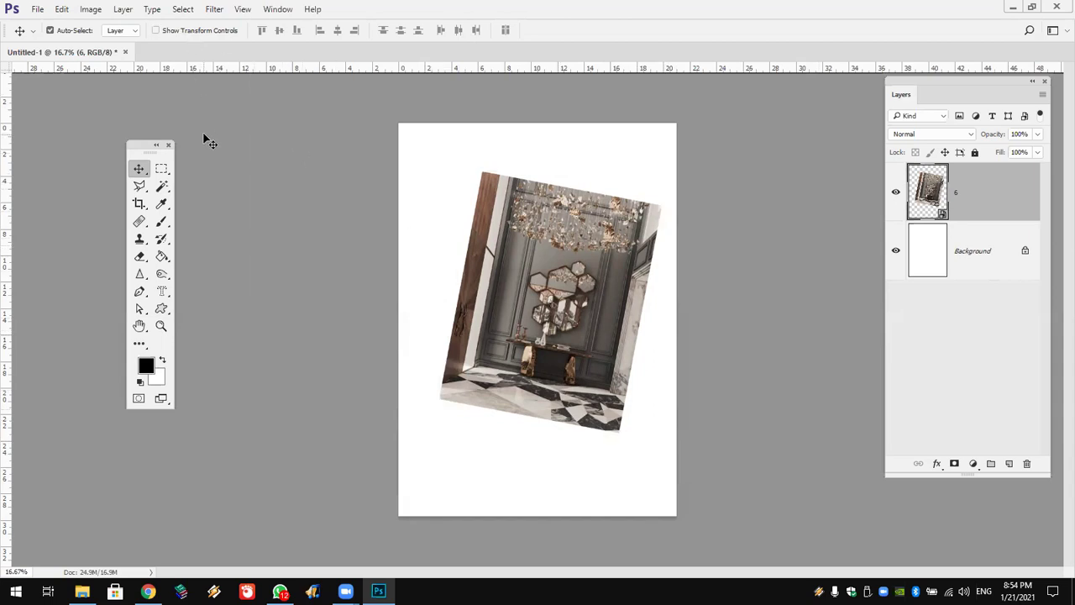
pyautogui.click(193, 35)
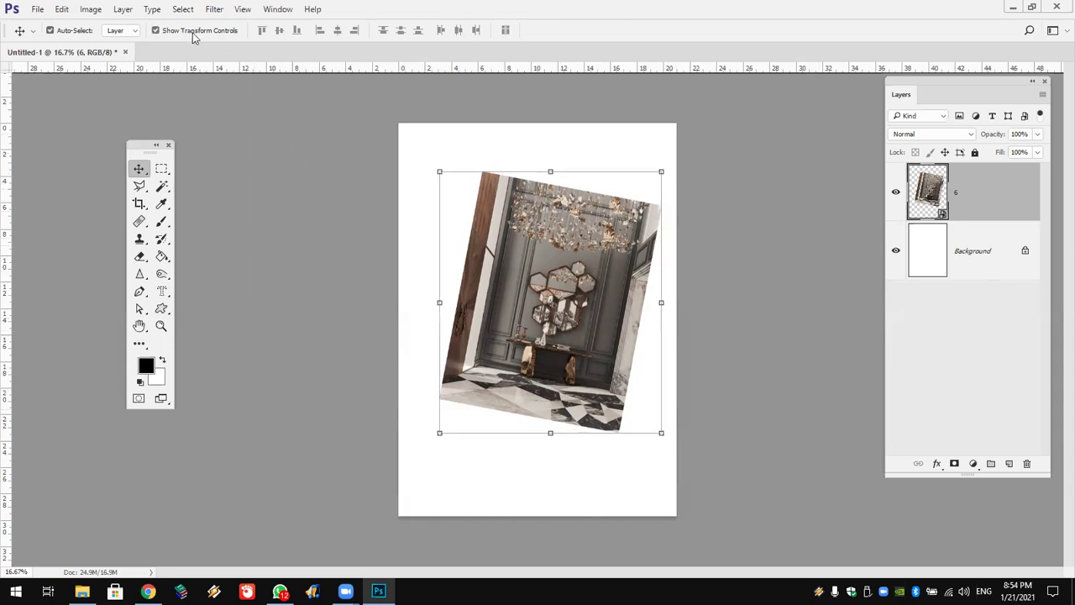
pyautogui.click(192, 35)
pyautogui.click(192, 35)
pyautogui.click(192, 35)
pyautogui.click(198, 34)
pyautogui.click(186, 34)
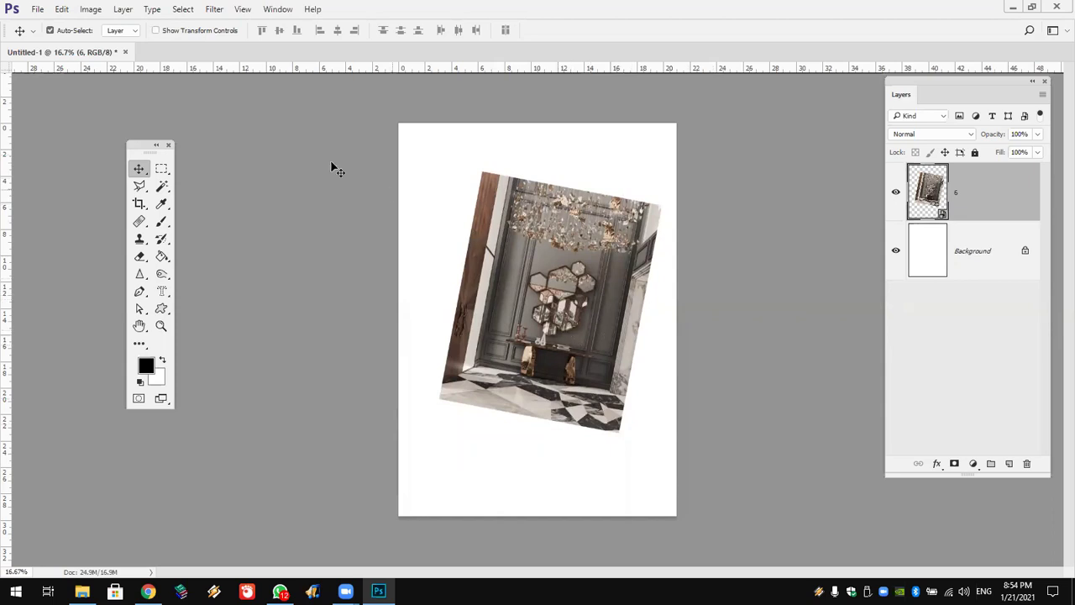
# Free Transform the photo smaller with more rotation, commit, and move it up-right
pyautogui.click(61, 9)
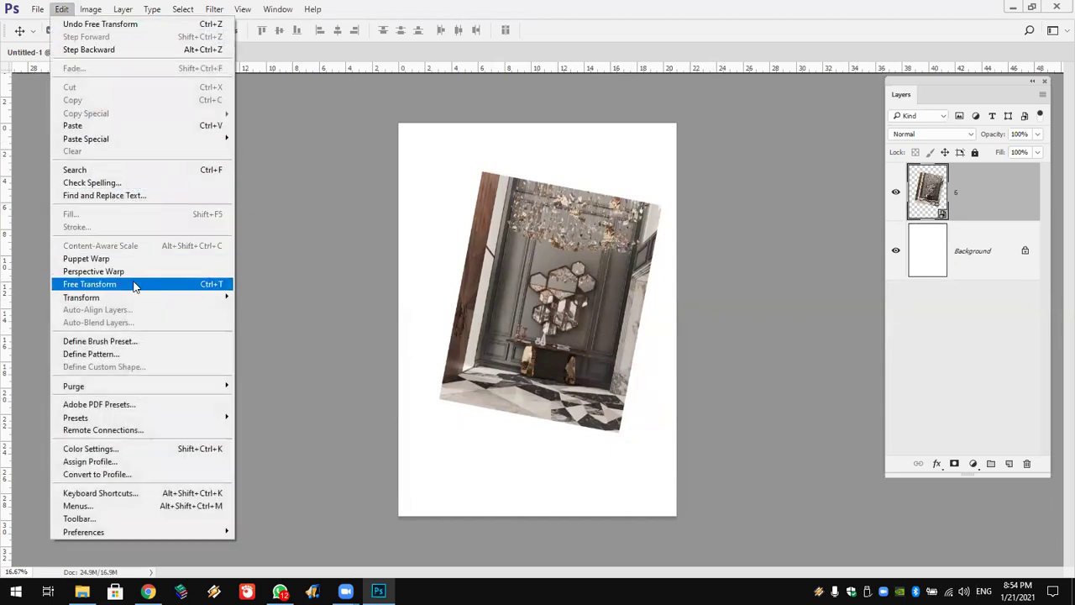
pyautogui.click(133, 284)
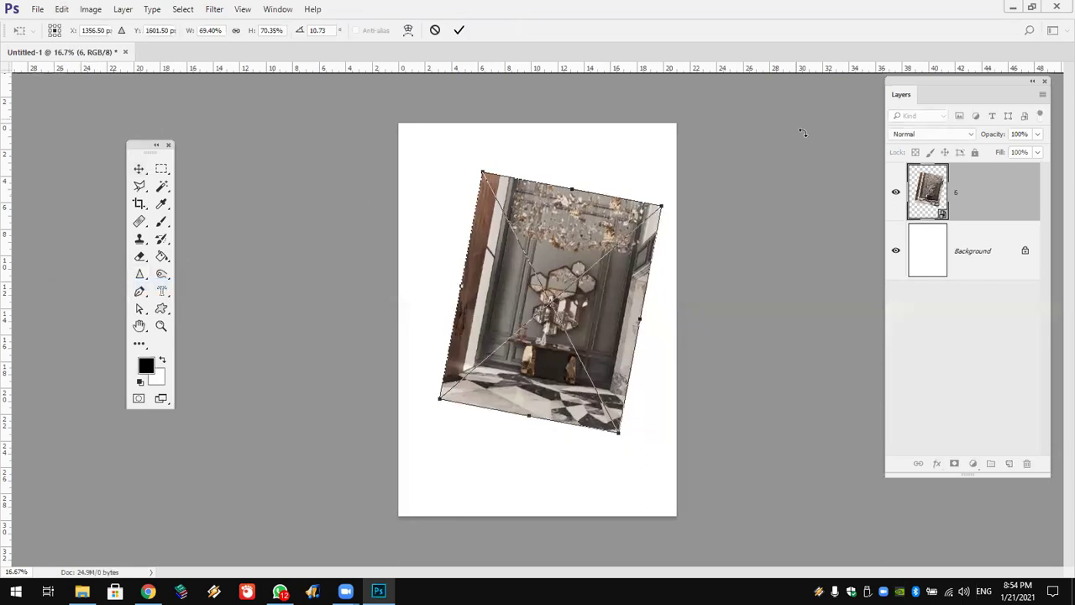
pyautogui.moveTo(663, 204)
pyautogui.mouseDown()
pyautogui.moveTo(595, 242)
pyautogui.moveTo(615, 272)
pyautogui.moveTo(613, 310)
pyautogui.mouseUp()
pyautogui.moveTo(550, 210)
pyautogui.mouseDown()
pyautogui.moveTo(546, 232)
pyautogui.moveTo(586, 269)
pyautogui.mouseUp()
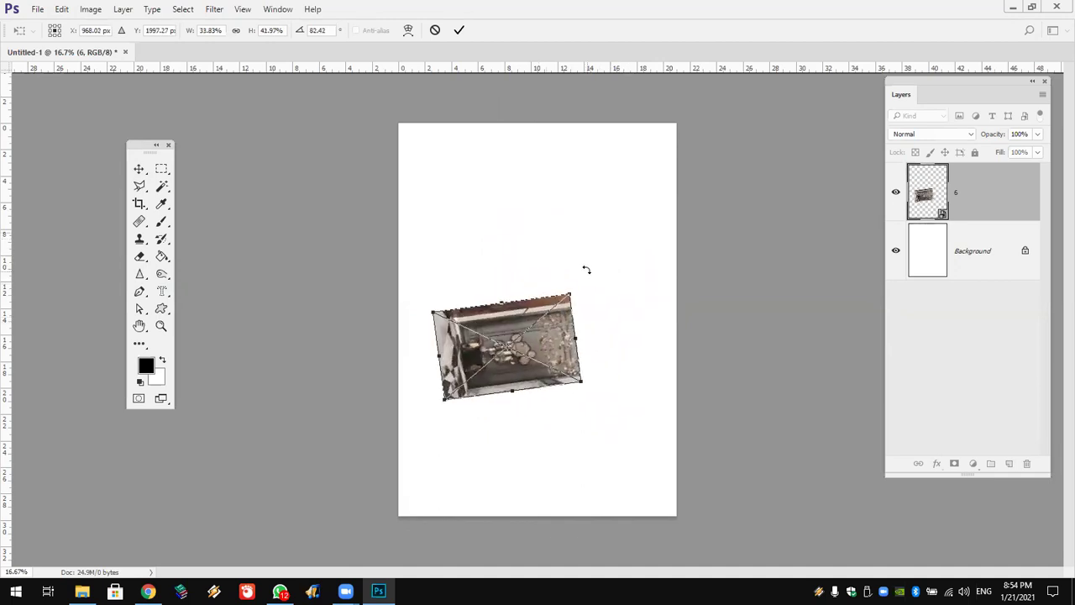
pyautogui.click(460, 30)
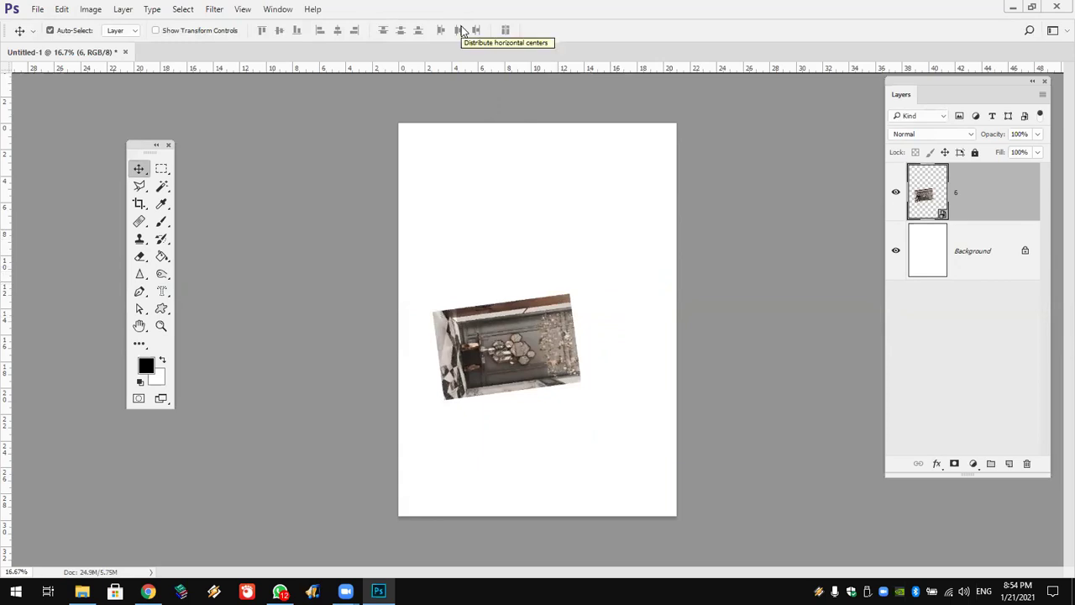
pyautogui.moveTo(512, 326); pyautogui.dragTo(542, 273)
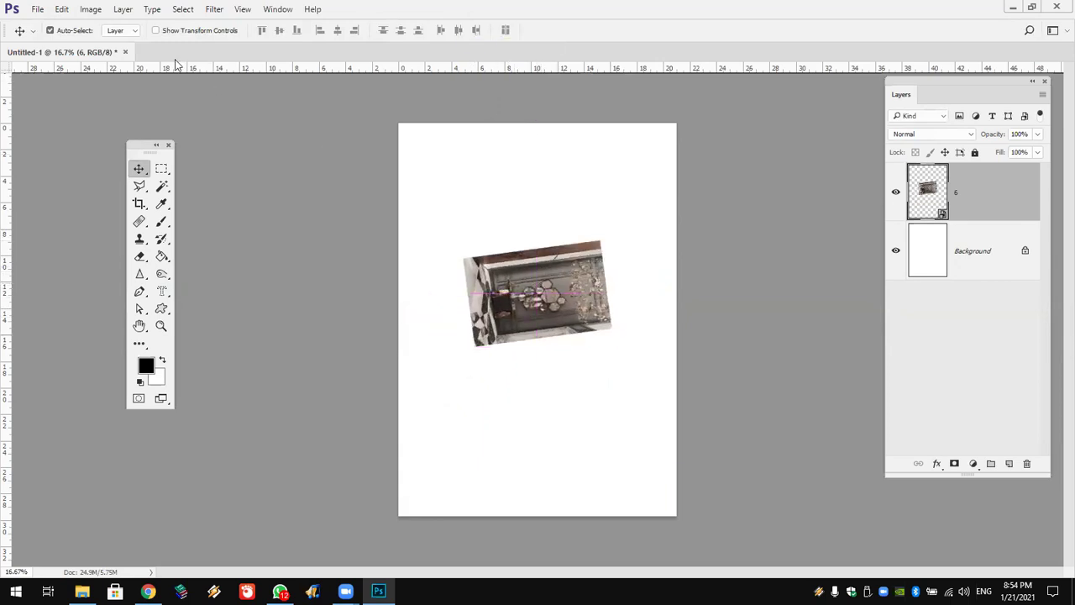
# Undo the recent transforms with Ctrl+Z so the photo stands upright again
pyautogui.click(62, 9)
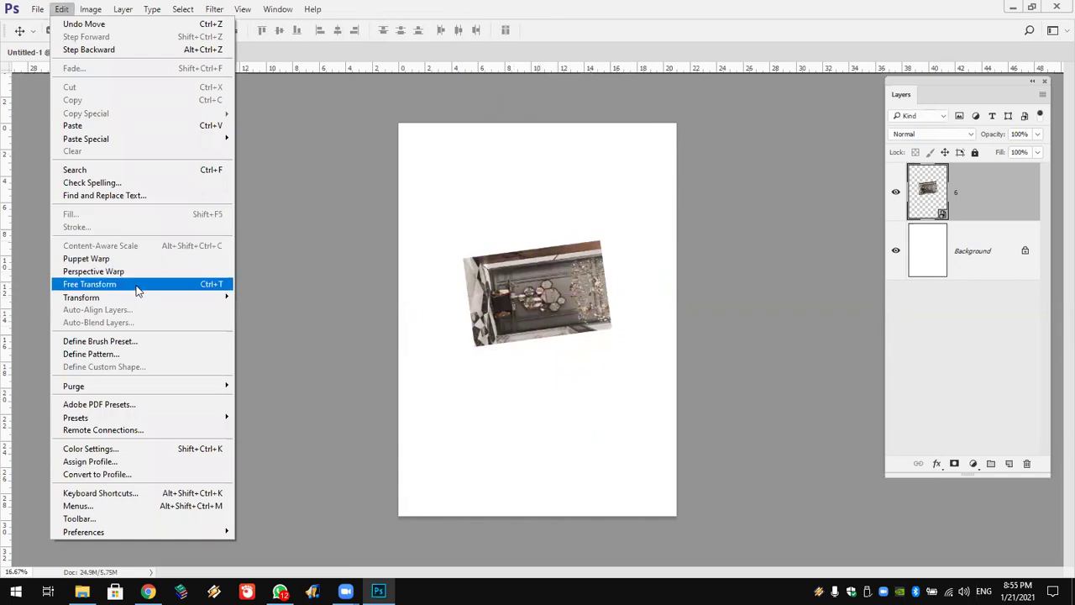
pyautogui.click(578, 322)
pyautogui.press('ctrl')
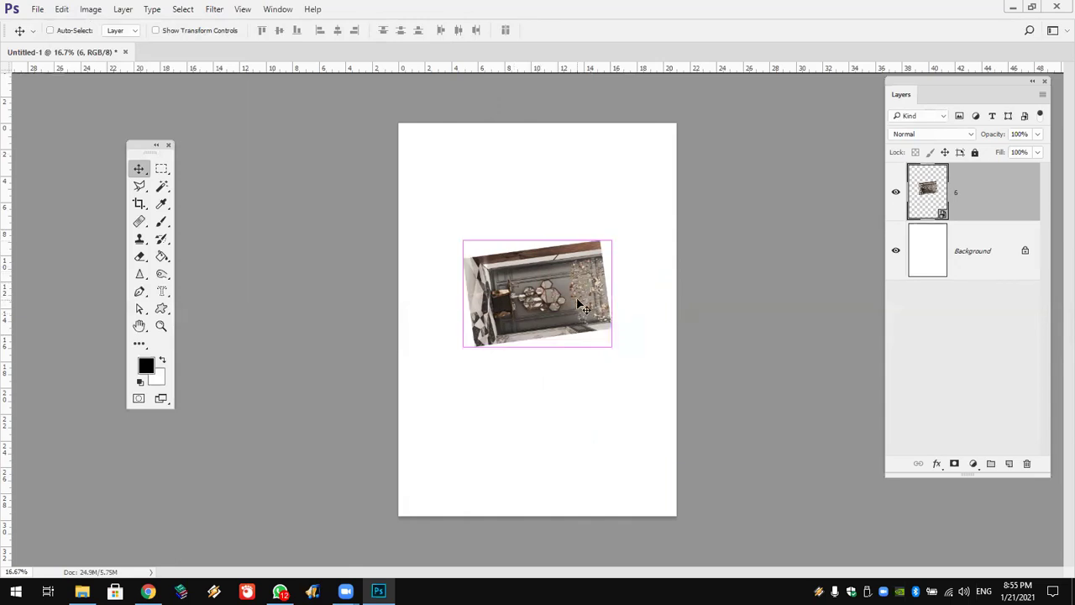
pyautogui.hotkey('ctrl', 'z')
pyautogui.hotkey('ctrl', 'z')
pyautogui.hotkey('ctrl', 'z')
pyautogui.hotkey('ctrl', 'z')
pyautogui.hotkey('ctrl', 'z')
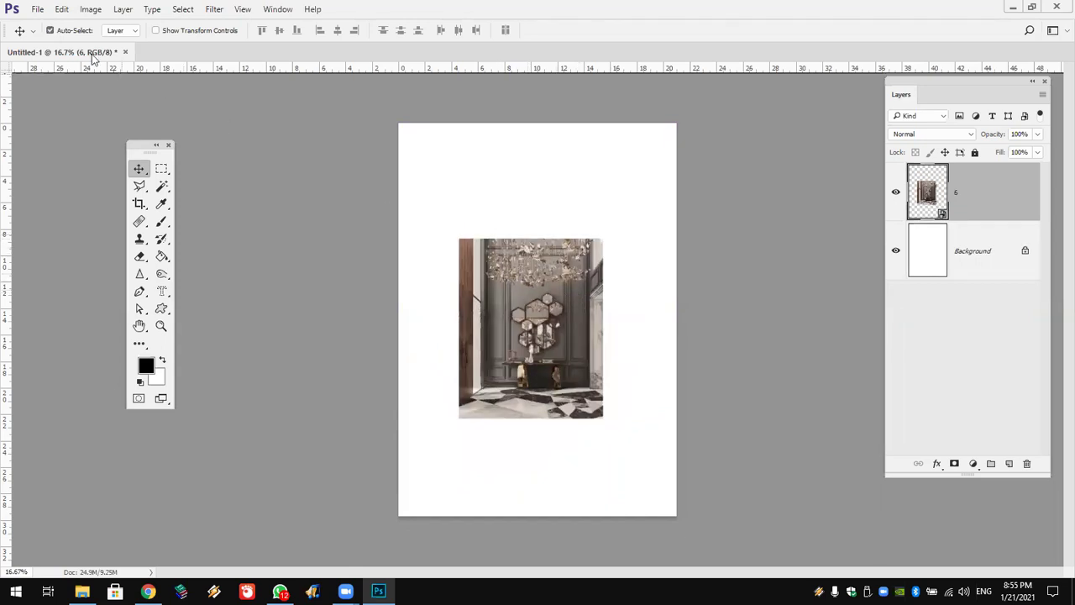
pyautogui.click(66, 10)
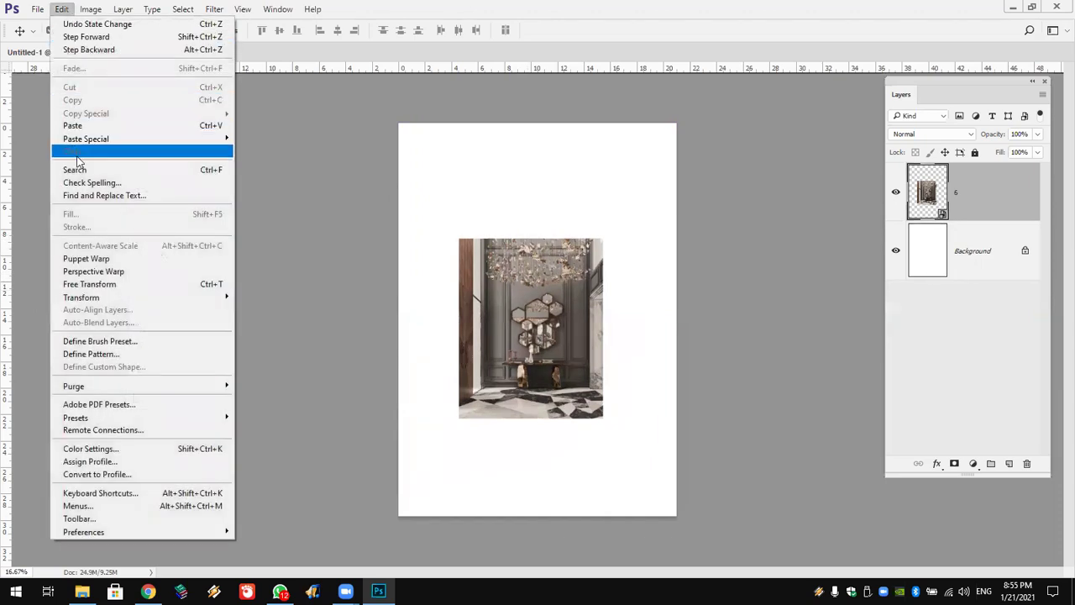
pyautogui.click(118, 285)
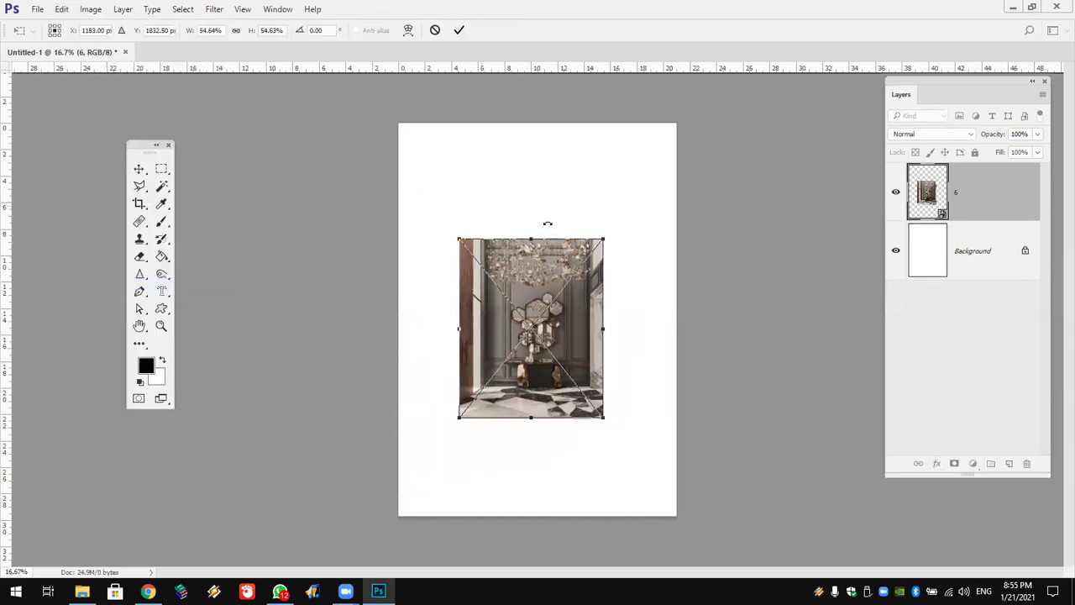
pyautogui.moveTo(603, 239)
pyautogui.mouseDown()
pyautogui.moveTo(593, 235)
pyautogui.moveTo(579, 255)
pyautogui.mouseUp()
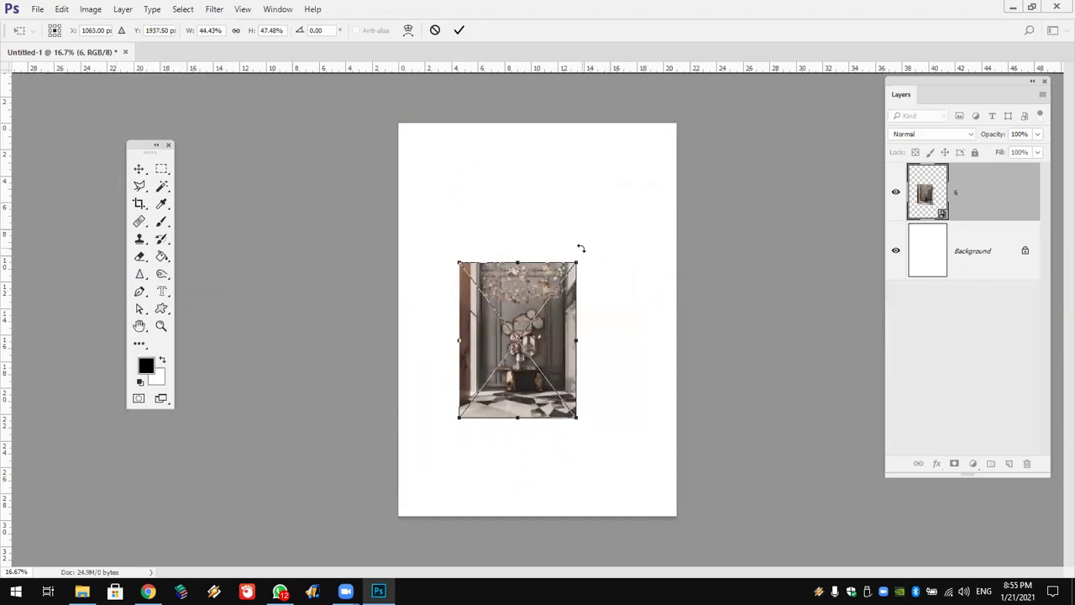
pyautogui.moveTo(584, 244)
pyautogui.mouseDown()
pyautogui.moveTo(474, 354)
pyautogui.moveTo(544, 342)
pyautogui.mouseUp()
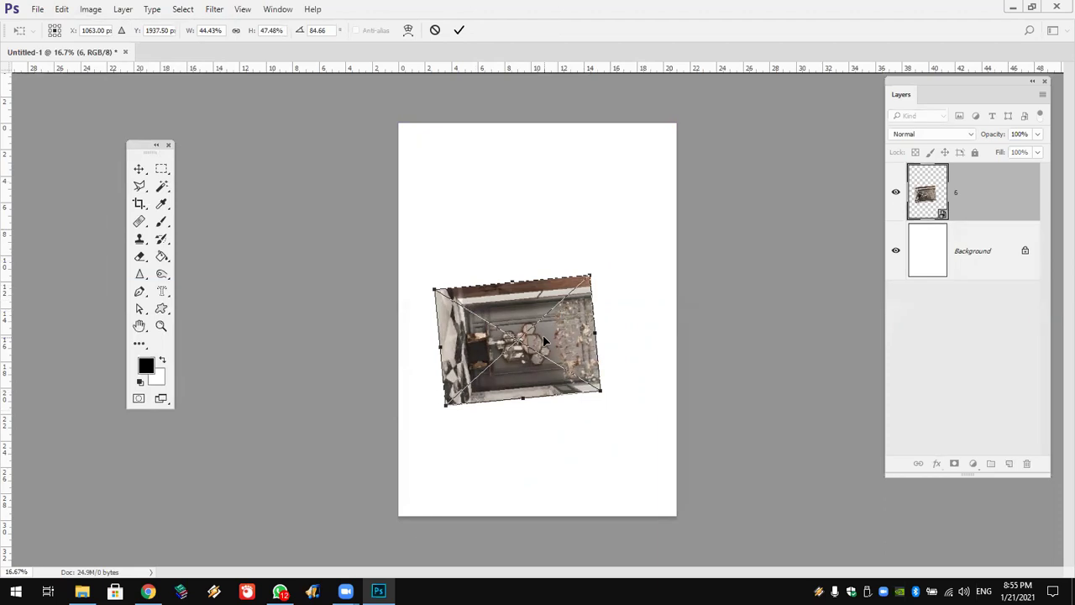
pyautogui.press('Return')
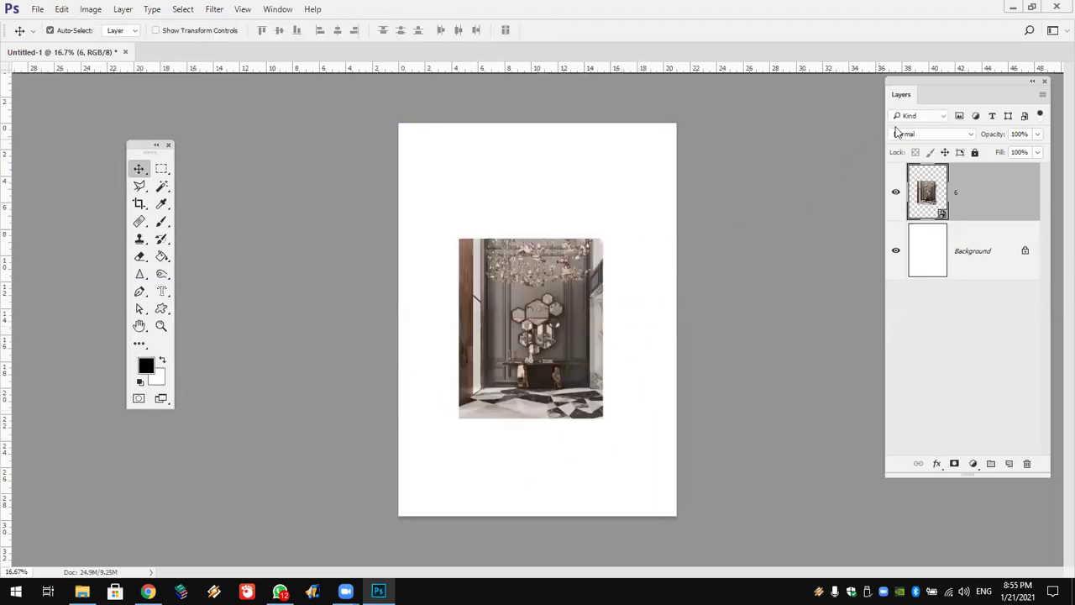
# Move the Layers panel left, rasterize the photo layer, and nudge the photo slightly up
pyautogui.moveTo(960, 95); pyautogui.dragTo(830, 114)
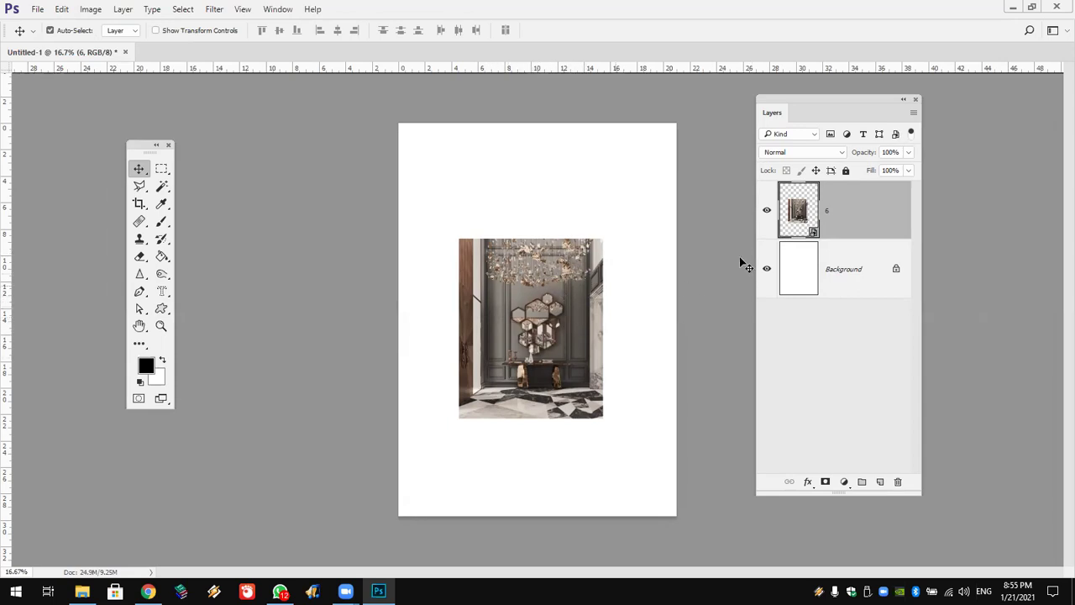
pyautogui.rightClick(849, 210)
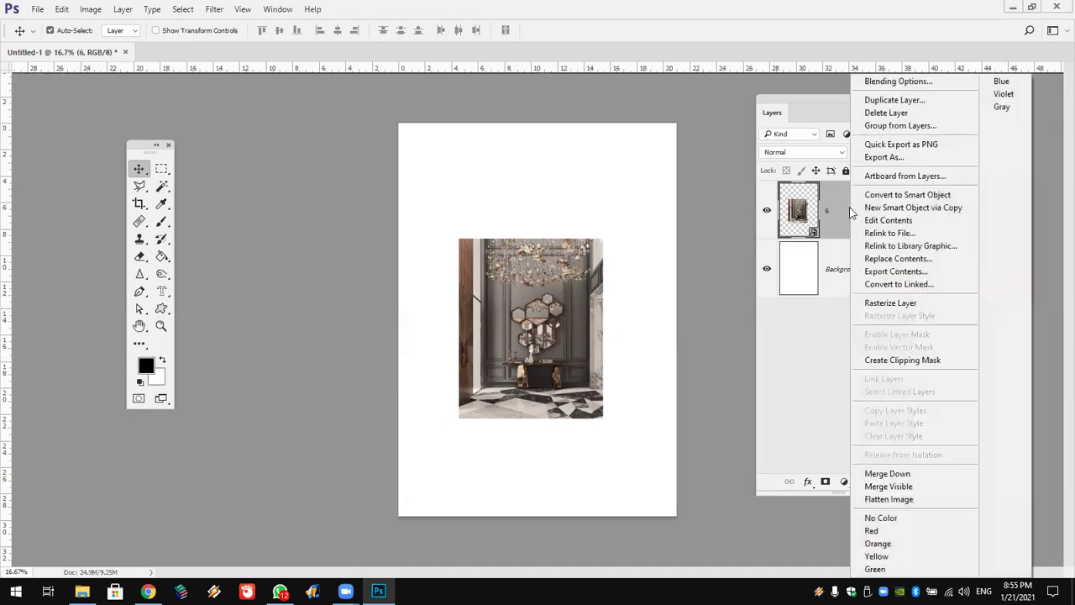
pyautogui.click(942, 304)
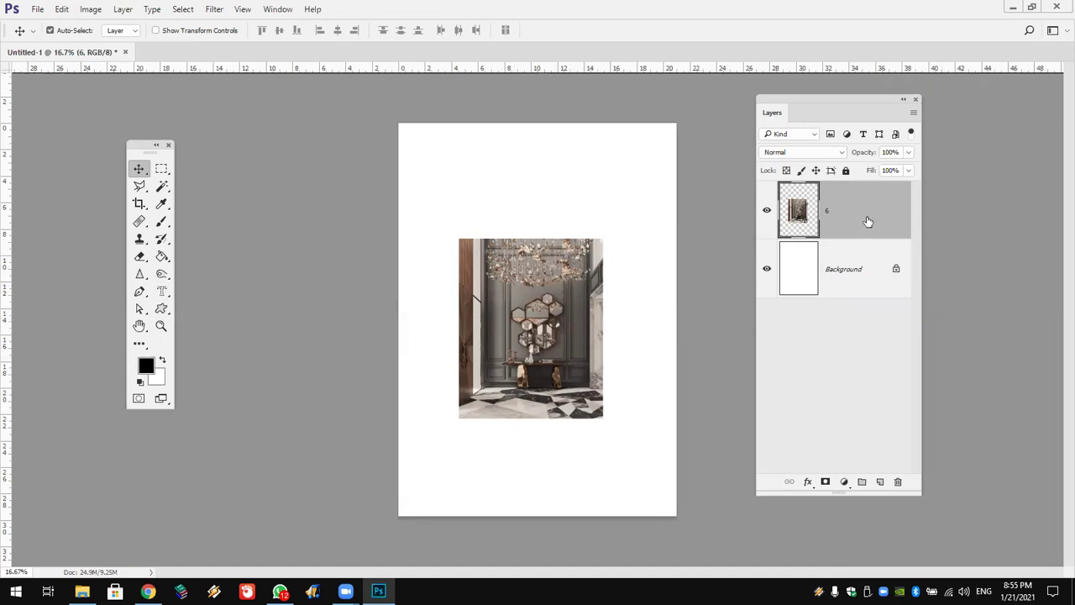
pyautogui.moveTo(539, 296)
pyautogui.mouseDown()
pyautogui.moveTo(551, 277)
pyautogui.moveTo(534, 287)
pyautogui.mouseUp()
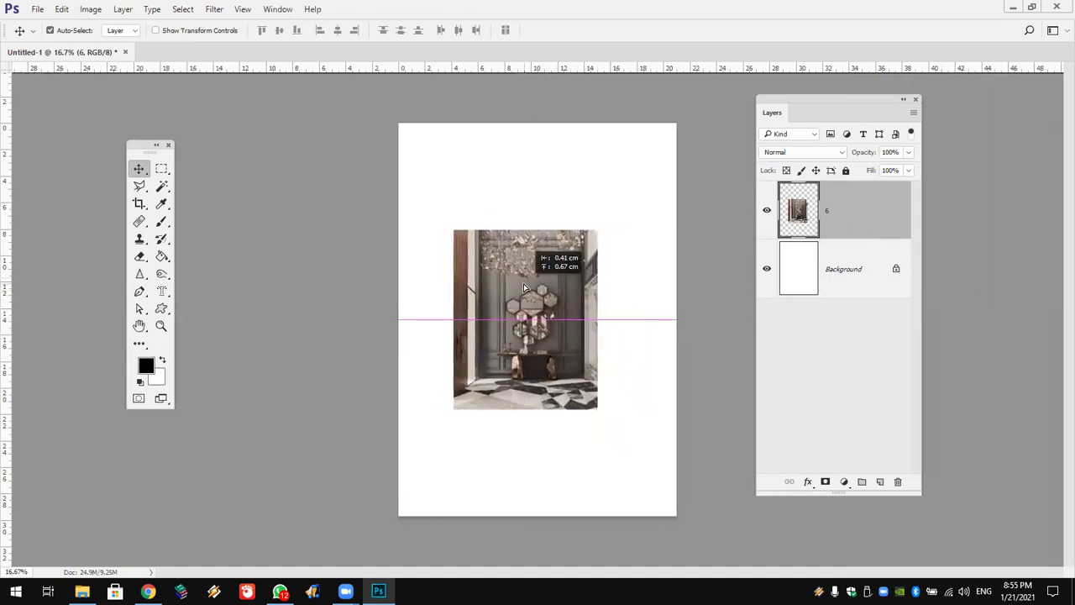
# Try rotating the photo in Free Transform with different reference points, then cancel with Escape
pyautogui.click(62, 9)
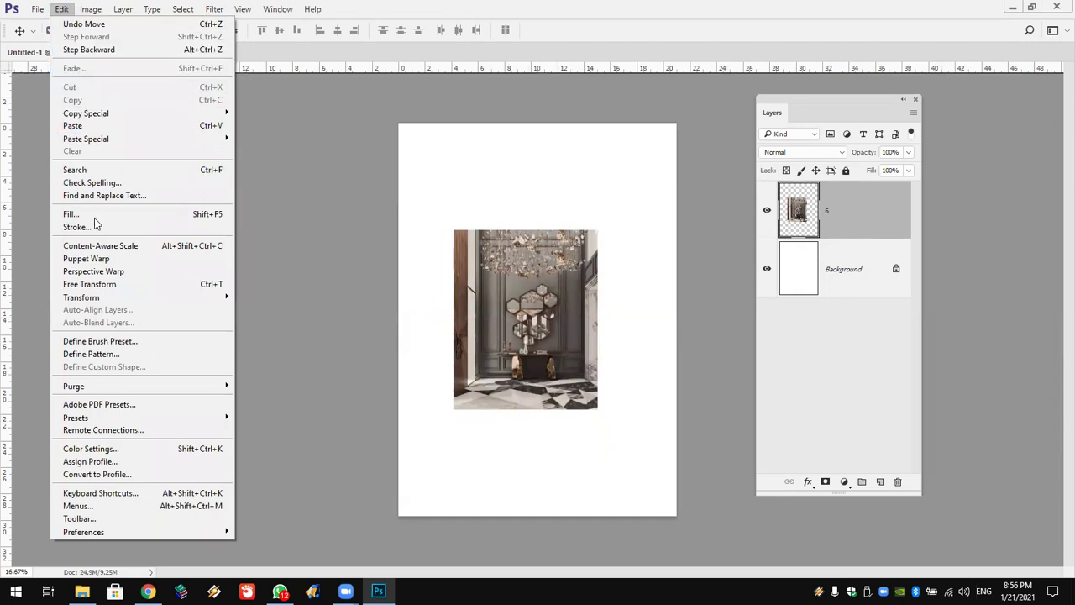
pyautogui.click(110, 284)
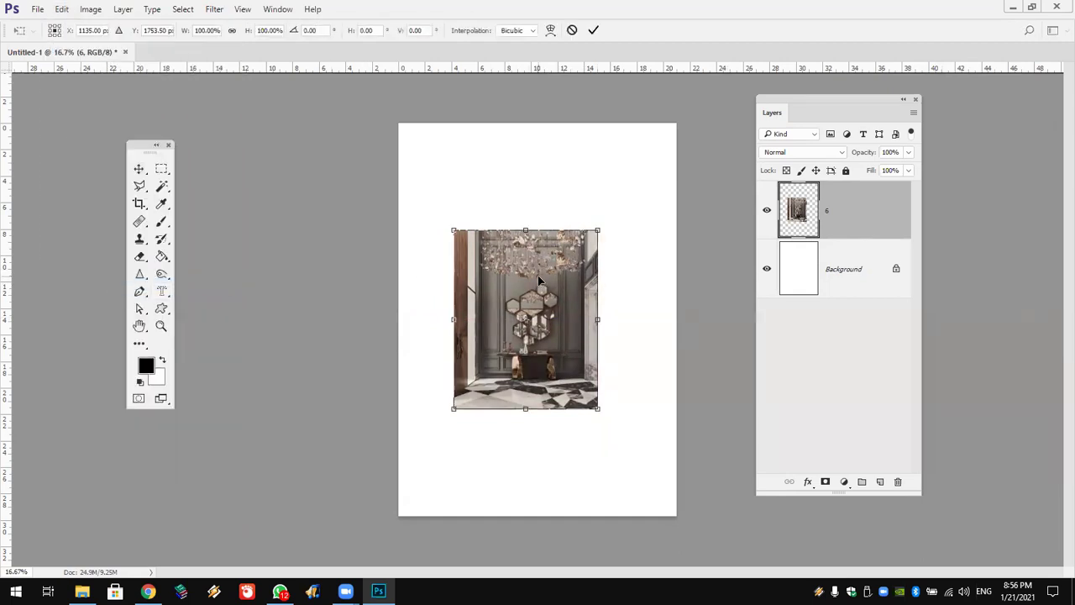
pyautogui.moveTo(537, 274); pyautogui.dragTo(555, 280)
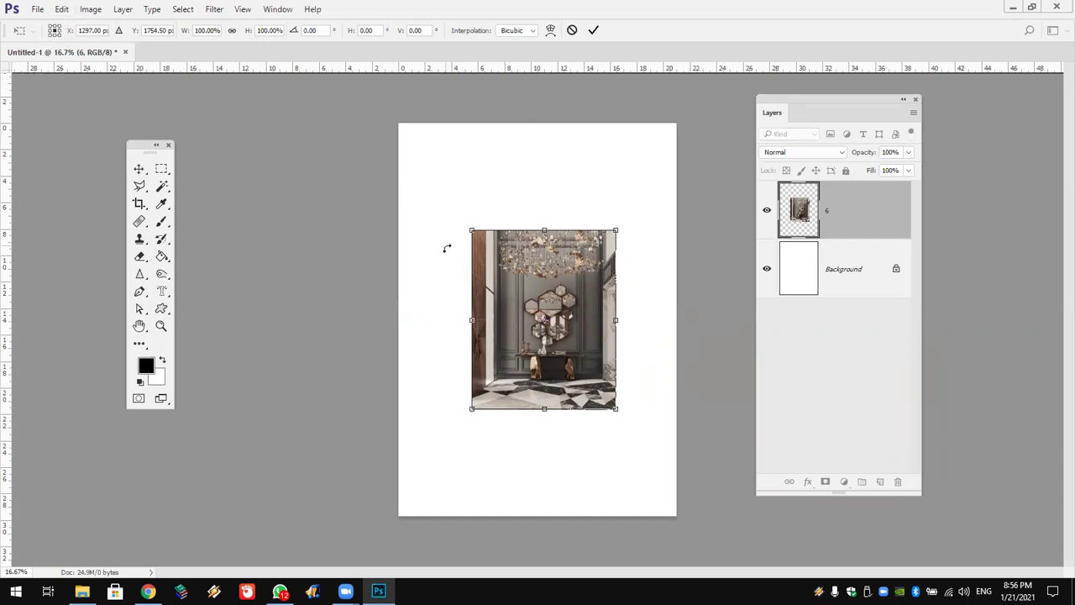
pyautogui.moveTo(545, 321); pyautogui.dragTo(543, 450)
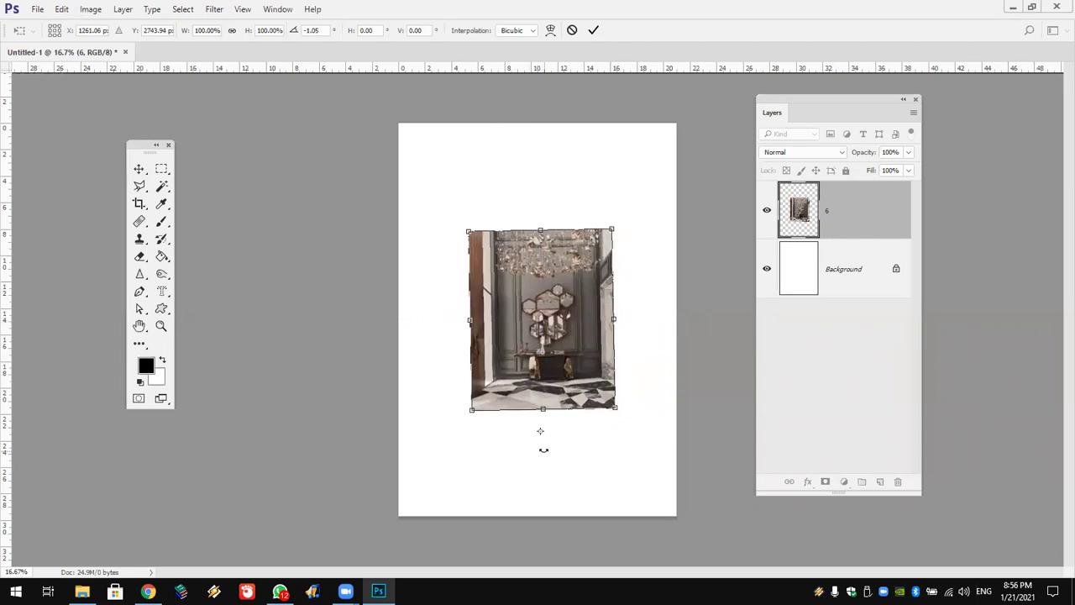
pyautogui.click(55, 27)
pyautogui.moveTo(466, 202); pyautogui.dragTo(403, 318)
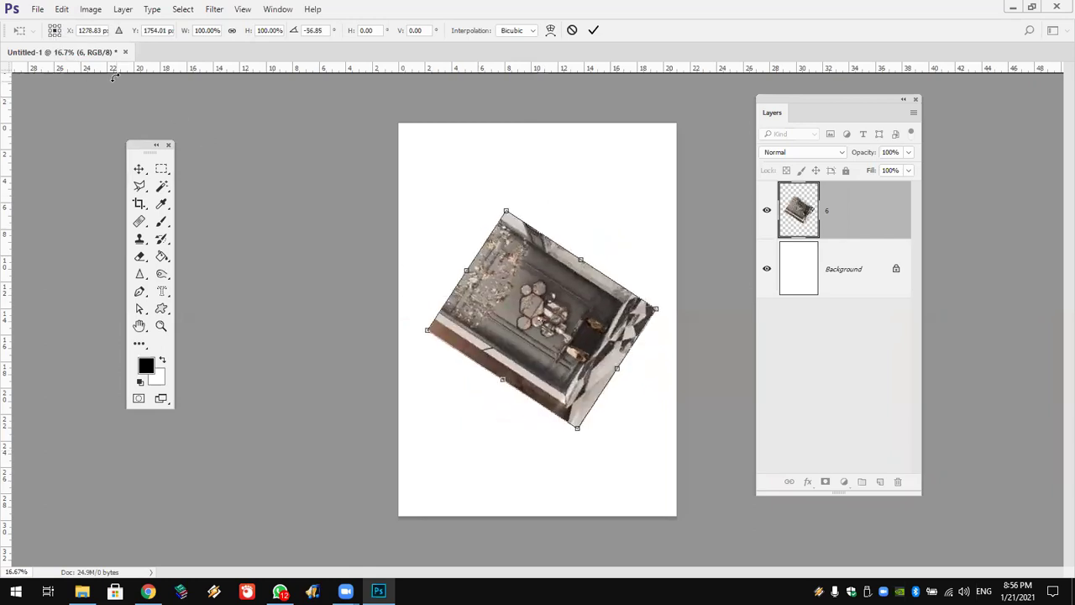
pyautogui.click(59, 28)
pyautogui.moveTo(438, 171)
pyautogui.mouseDown()
pyautogui.moveTo(463, 37)
pyautogui.moveTo(476, 177)
pyautogui.mouseUp()
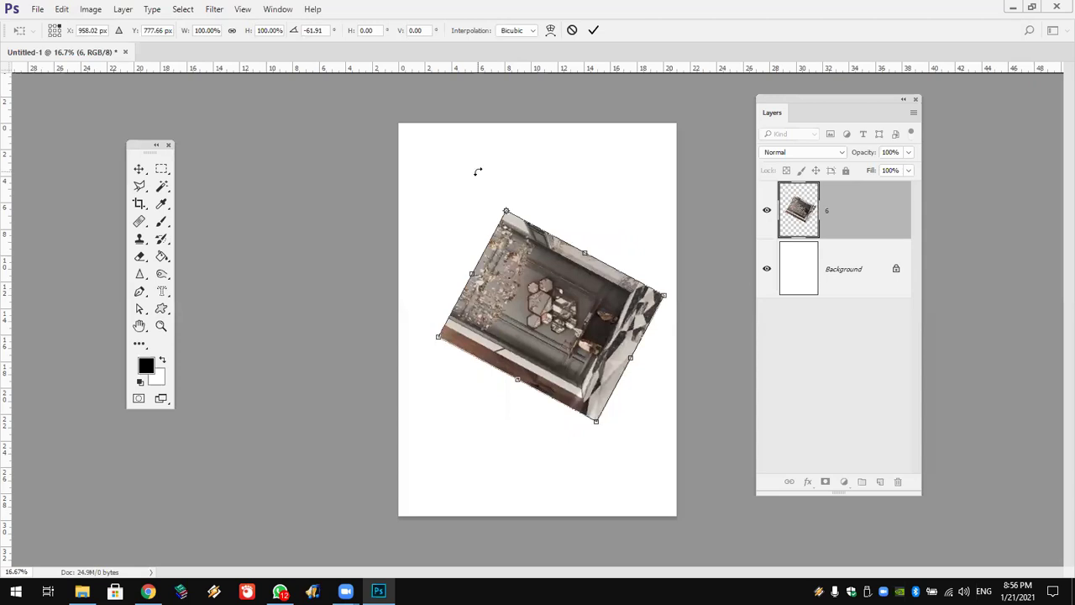
pyautogui.press('Escape')
# Set X to 39 and pivot on the bottom-left corner, rotating the photo about -18° and committing
pyautogui.hotkey('ctrl', 't')
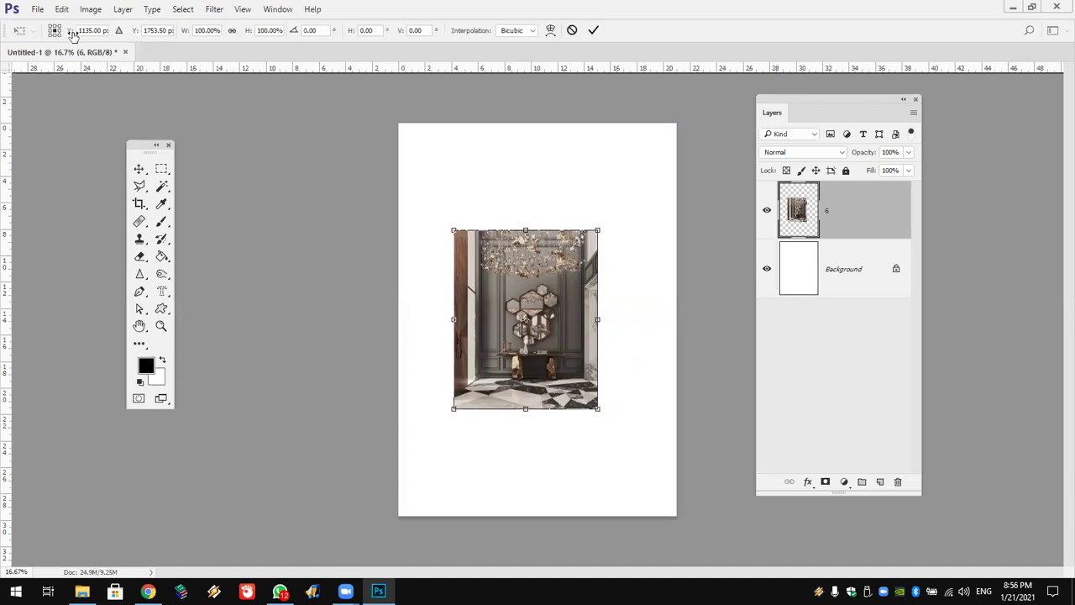
pyautogui.moveTo(86, 32); pyautogui.dragTo(93, 31)
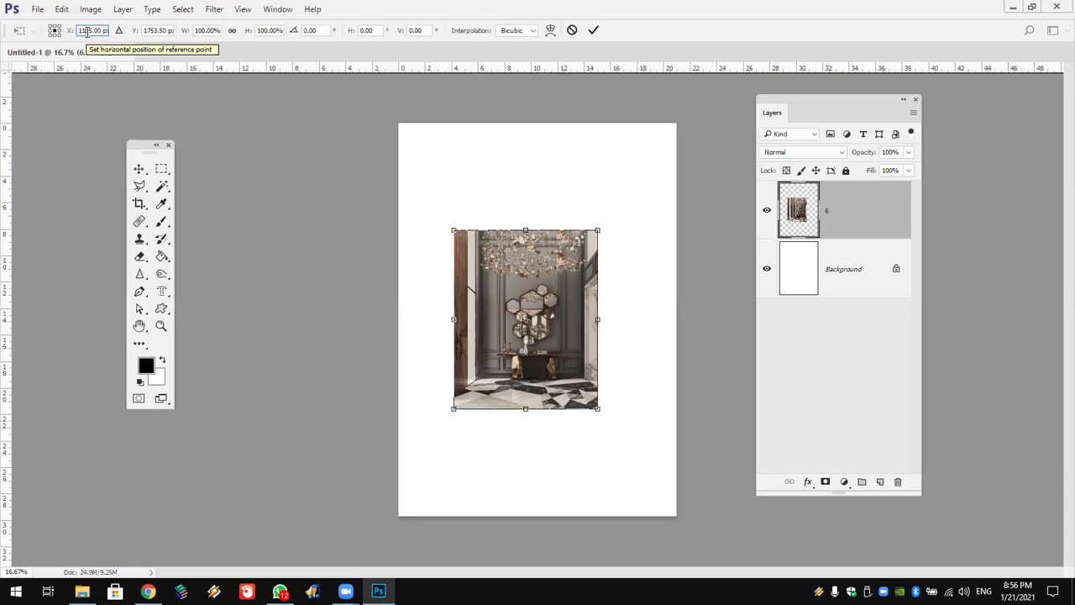
pyautogui.write('3')
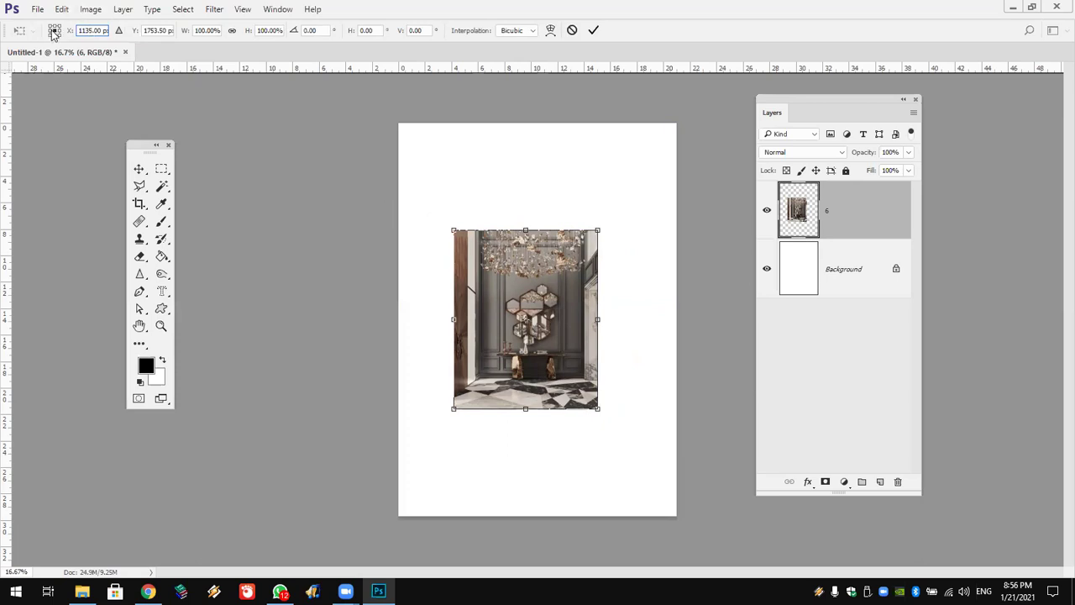
pyautogui.write('9')
pyautogui.click(50, 35)
pyautogui.moveTo(439, 195); pyautogui.dragTo(409, 232)
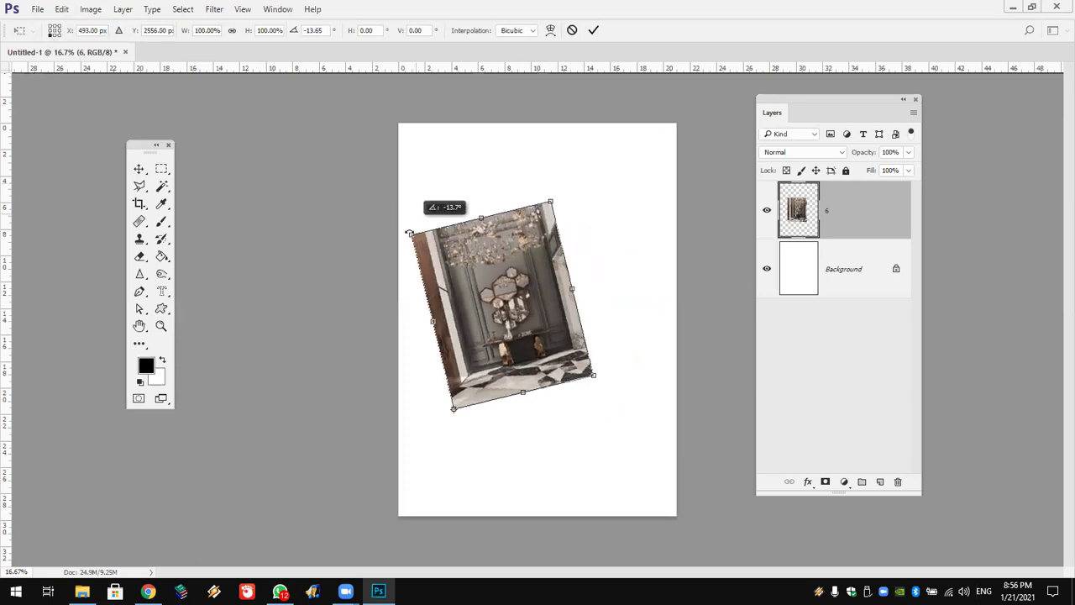
pyautogui.click(592, 31)
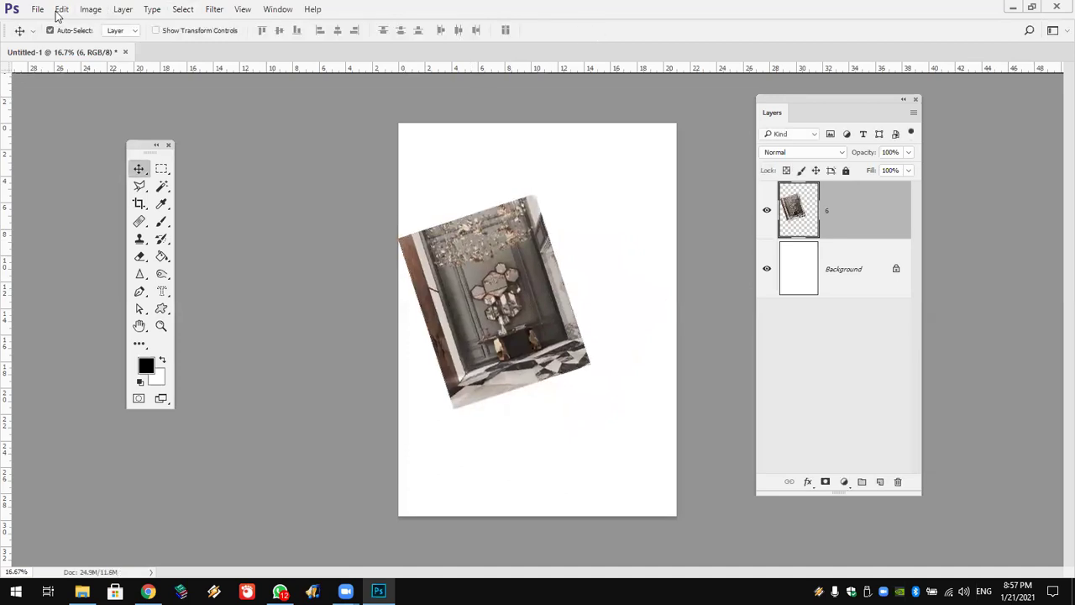
# Commit an empty transform, undo the -18° tilt with Ctrl+Z, and restart Free Transform
pyautogui.click(62, 9)
pyautogui.click(120, 284)
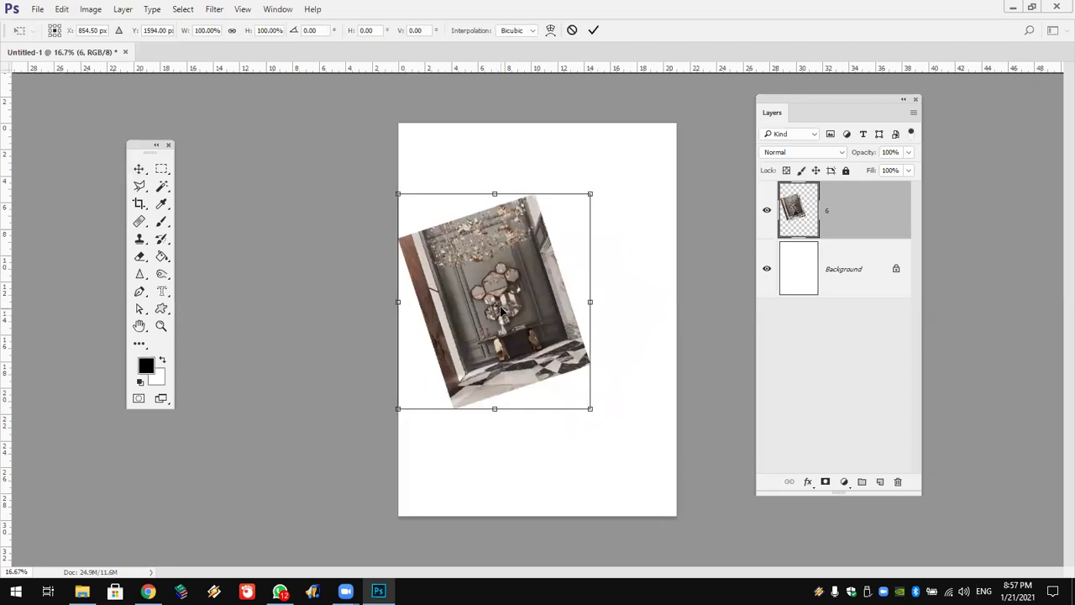
pyautogui.press('Return')
pyautogui.press('ctrl')
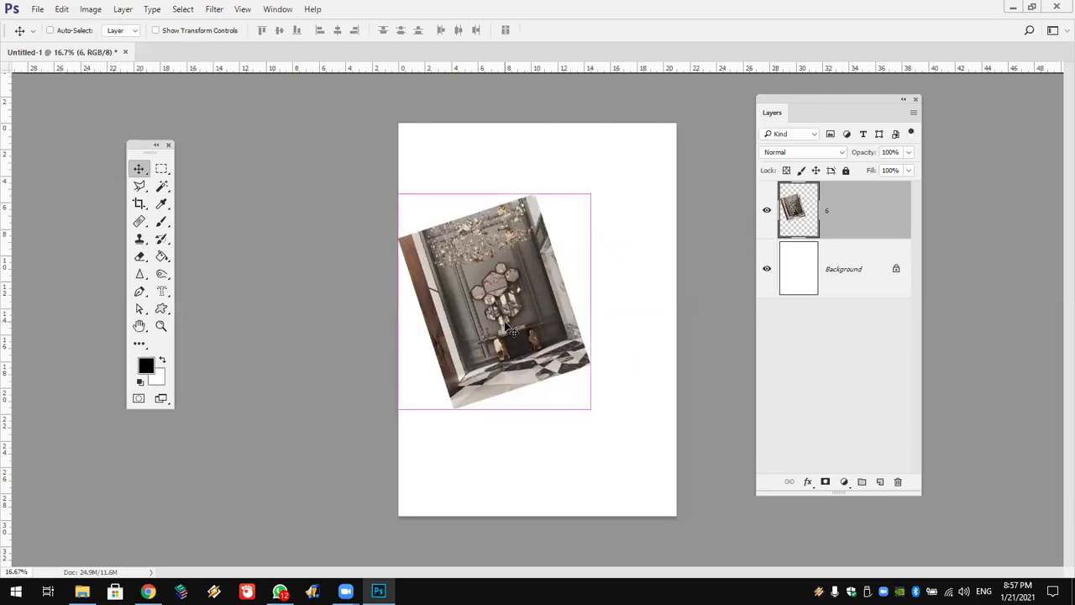
pyautogui.hotkey('ctrl', 'z')
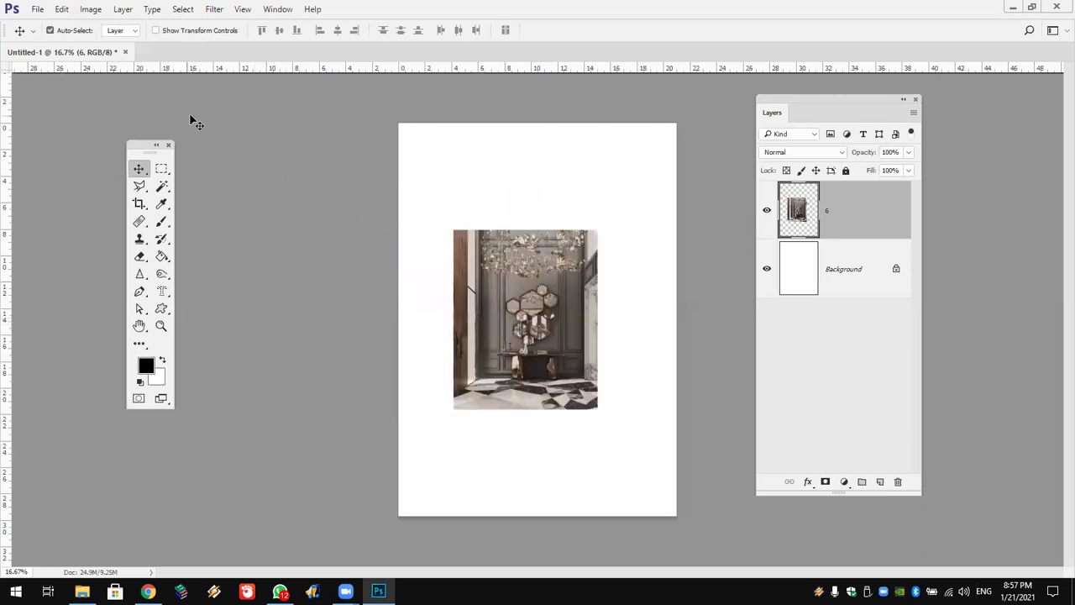
pyautogui.hotkey('ctrl', 't')
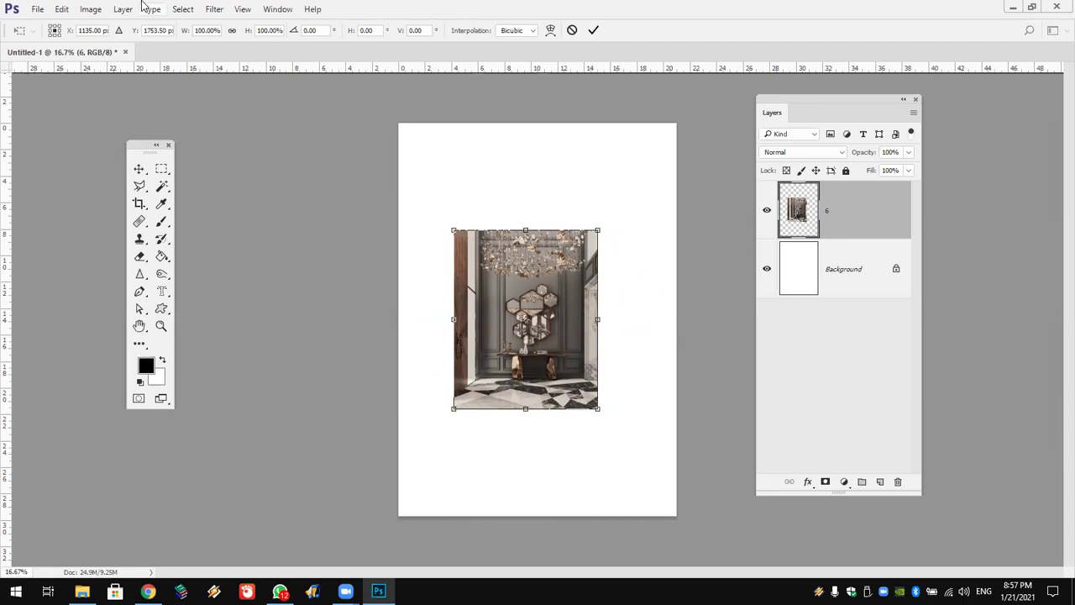
# Enter X as 1135 px, drag the photo slightly, then set X to 0 px
pyautogui.click(90, 31)
pyautogui.press('Return')
pyautogui.moveTo(531, 256); pyautogui.dragTo(548, 264)
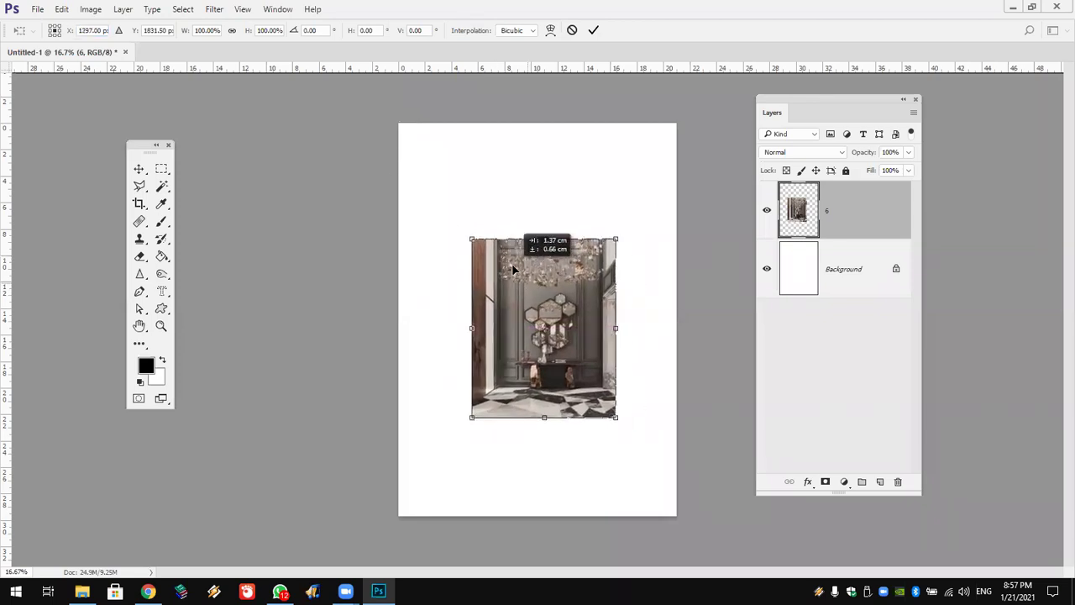
pyautogui.click(96, 31)
pyautogui.doubleClick(97, 31)
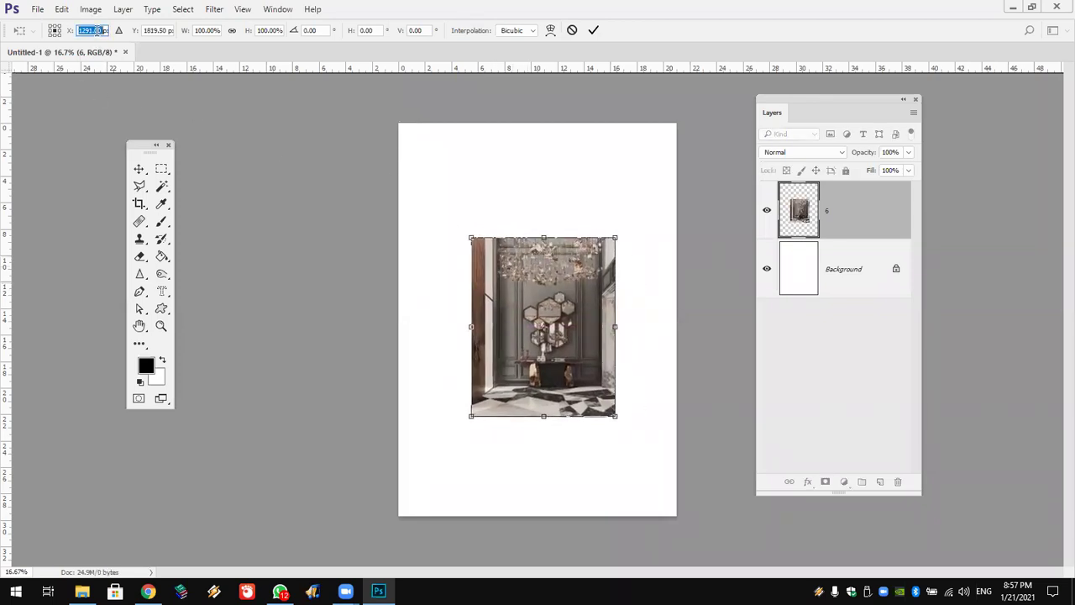
pyautogui.write('0')
pyautogui.press('Return')
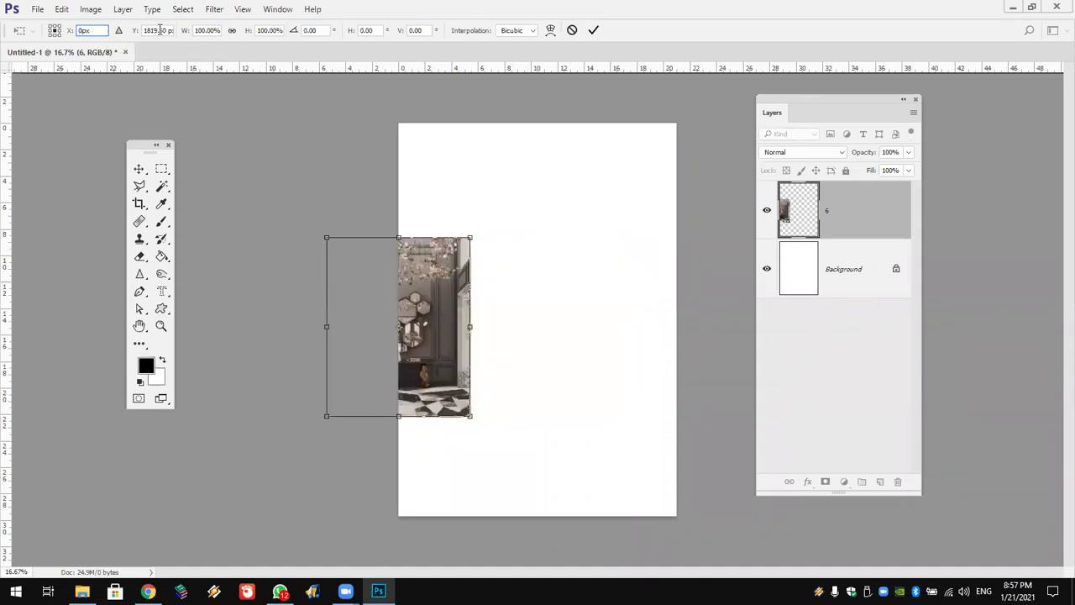
# Set Y to 0 px and drag the photo to the centre of the page
pyautogui.click(160, 31)
pyautogui.doubleClick(160, 30)
pyautogui.write('0')
pyautogui.press('Return')
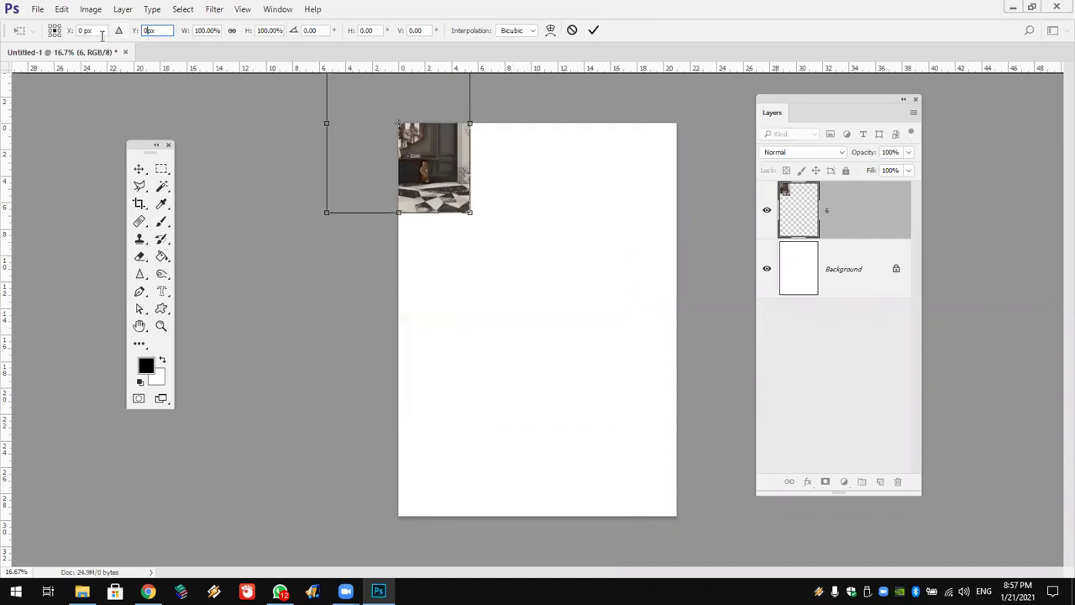
pyautogui.moveTo(424, 168); pyautogui.dragTo(582, 306)
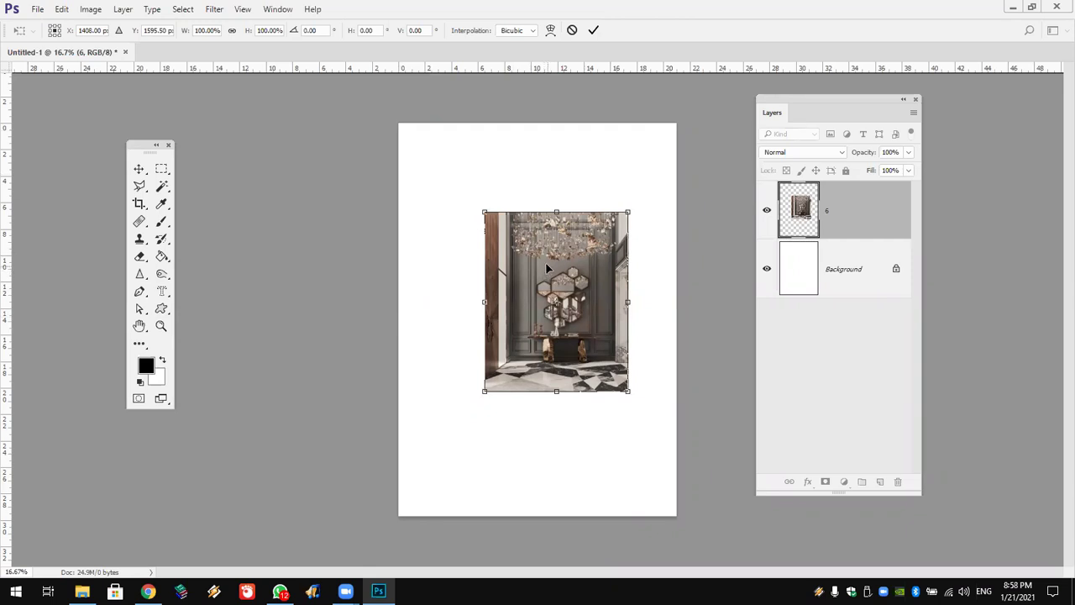
# Enter 50% width, adjust the height, move the photo down-left, and unlink width and height
pyautogui.click(206, 30)
pyautogui.write('50')
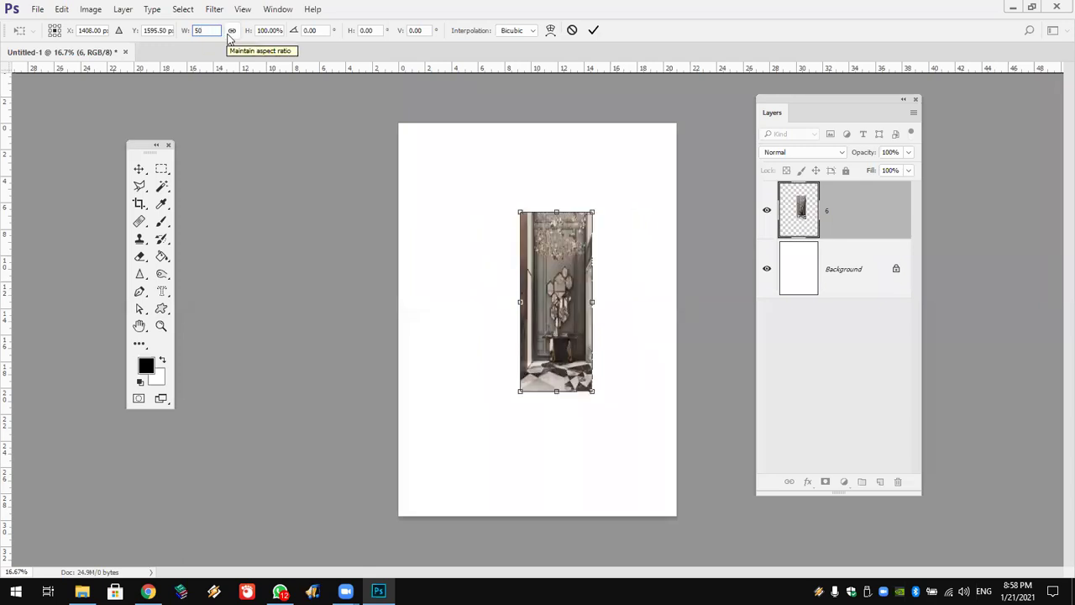
pyautogui.click(230, 31)
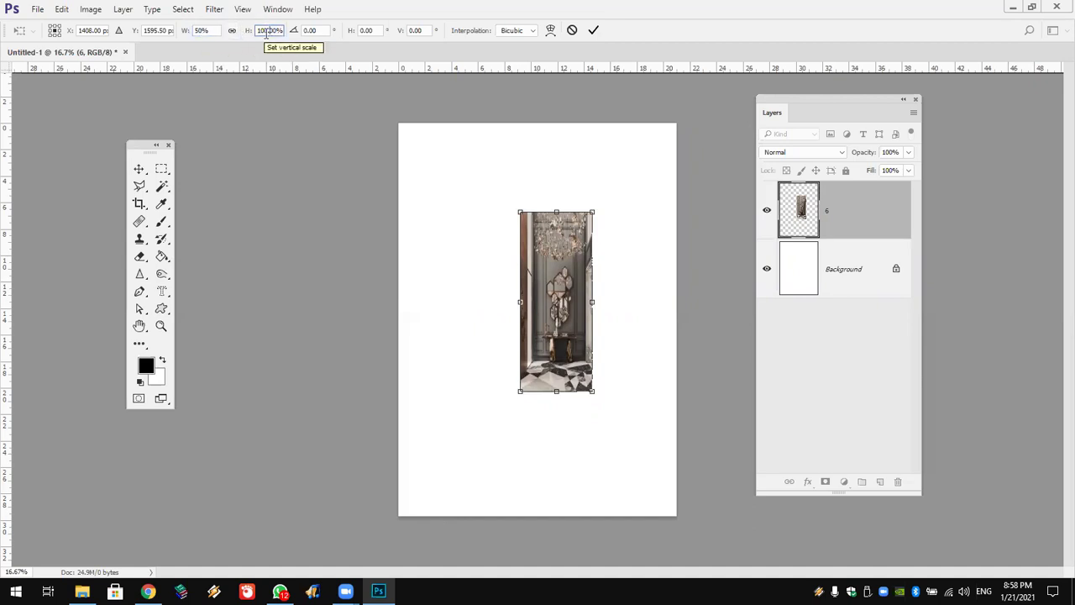
pyautogui.moveTo(556, 212)
pyautogui.mouseDown()
pyautogui.moveTo(561, 256)
pyautogui.moveTo(537, 204)
pyautogui.mouseUp()
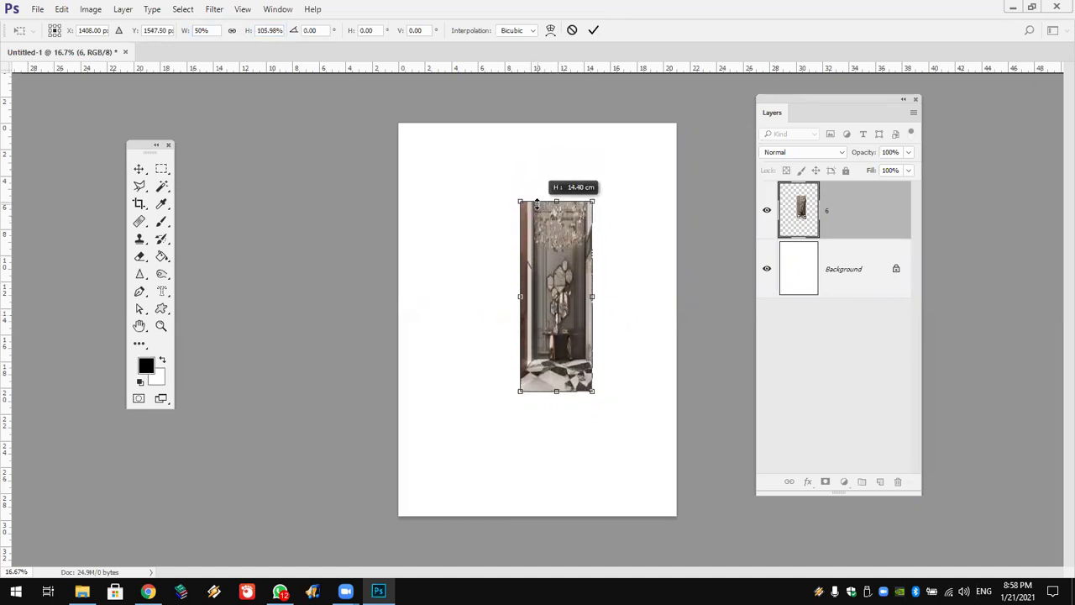
pyautogui.moveTo(537, 204); pyautogui.dragTo(536, 205)
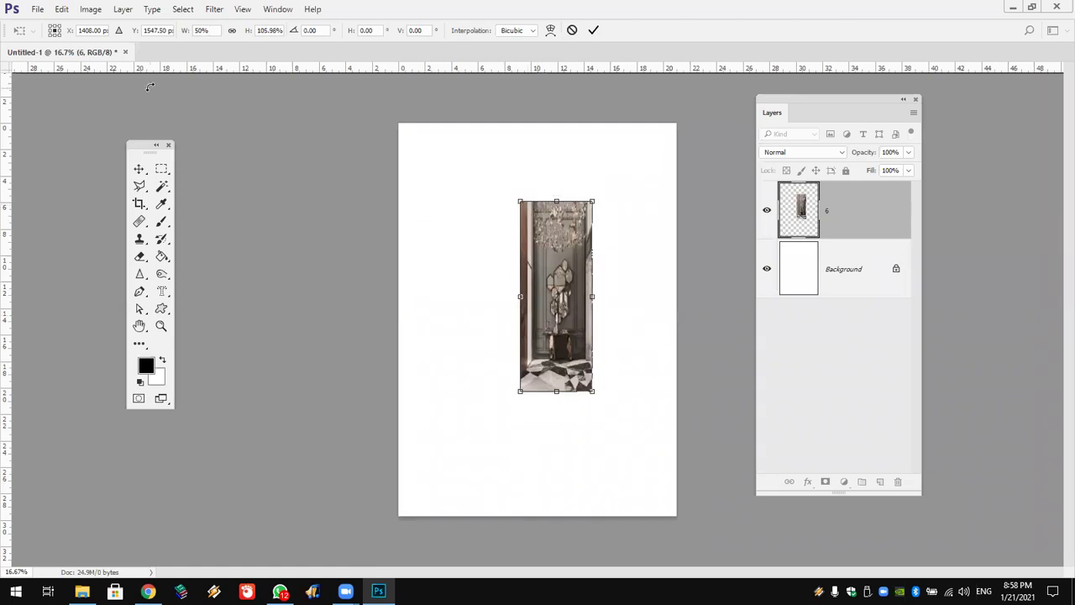
pyautogui.click(232, 35)
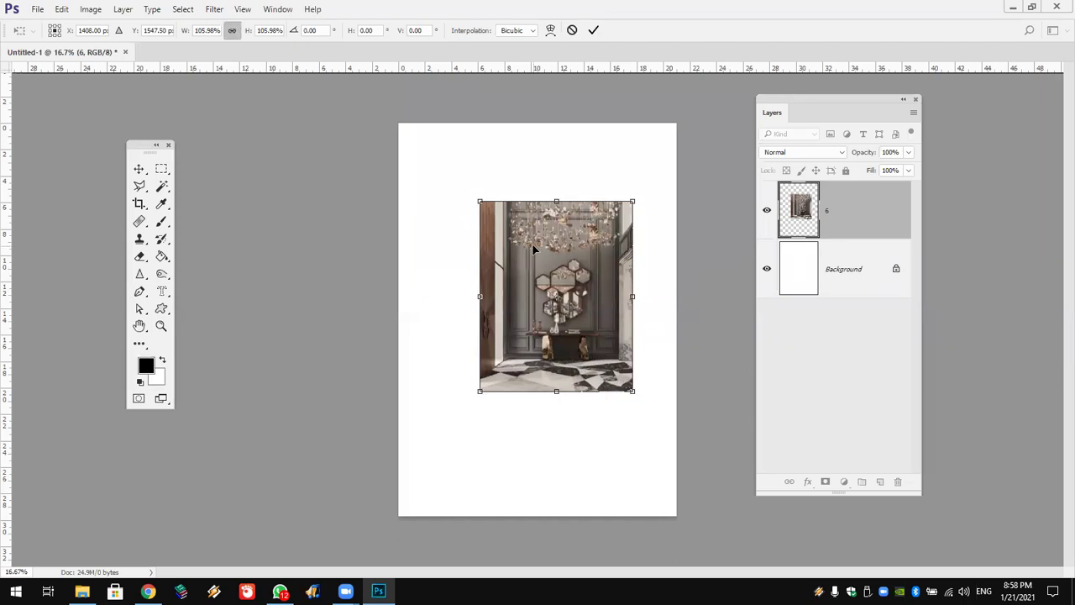
pyautogui.moveTo(534, 255); pyautogui.dragTo(524, 278)
pyautogui.click(232, 30)
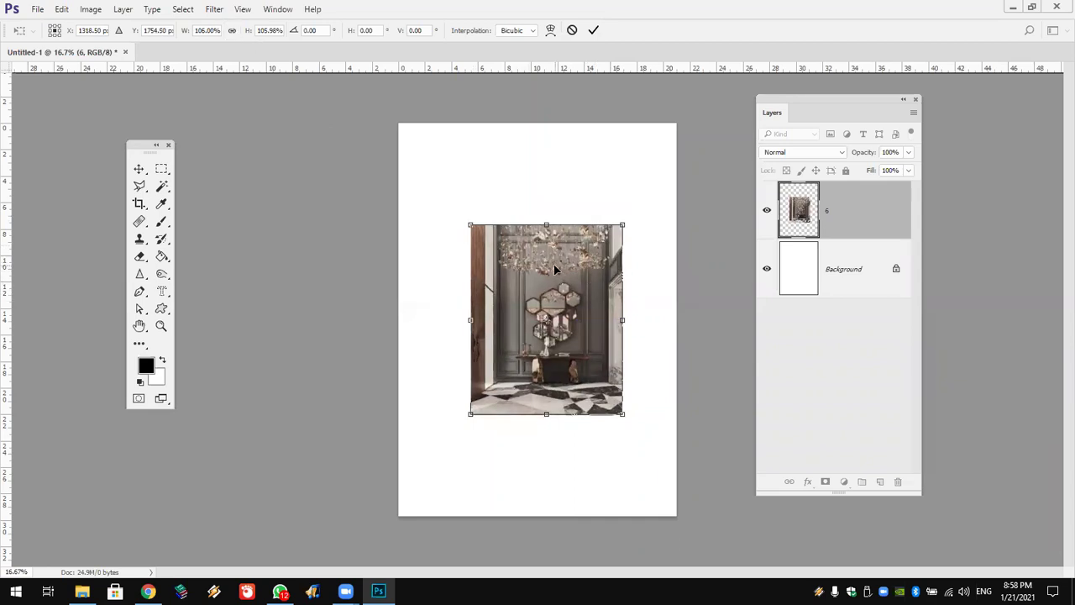
# Set the rotation to 45° and then back to 0°
pyautogui.click(310, 31)
pyautogui.write('45')
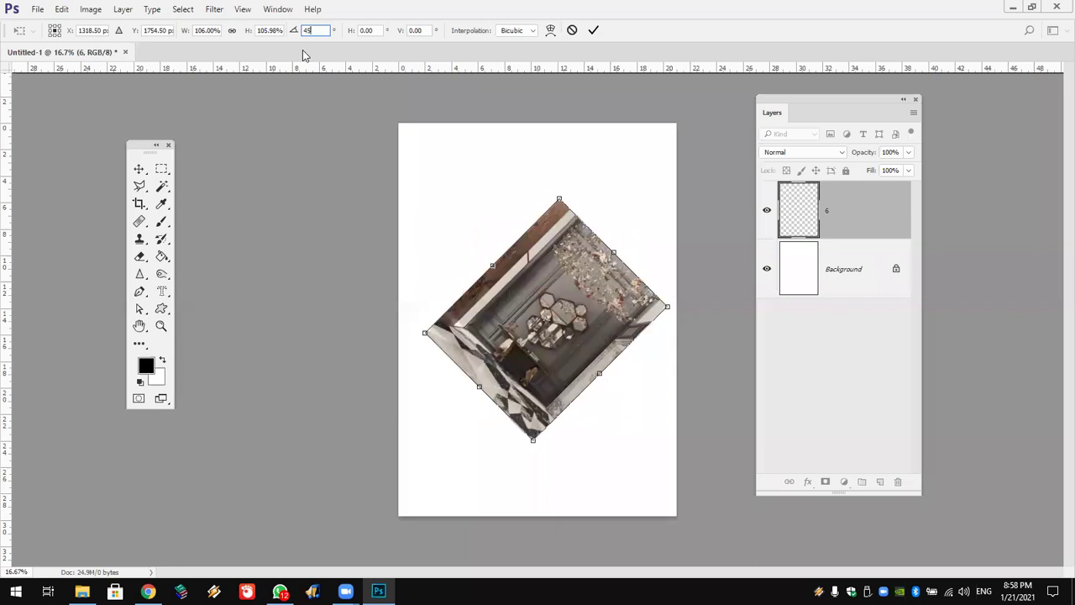
pyautogui.click(304, 31)
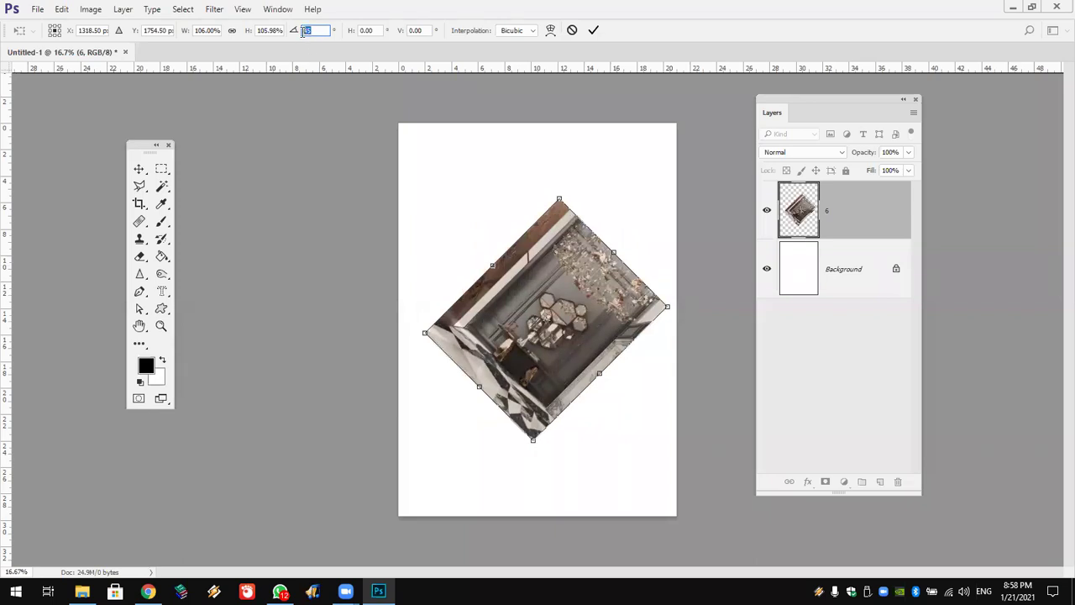
pyautogui.write('0')
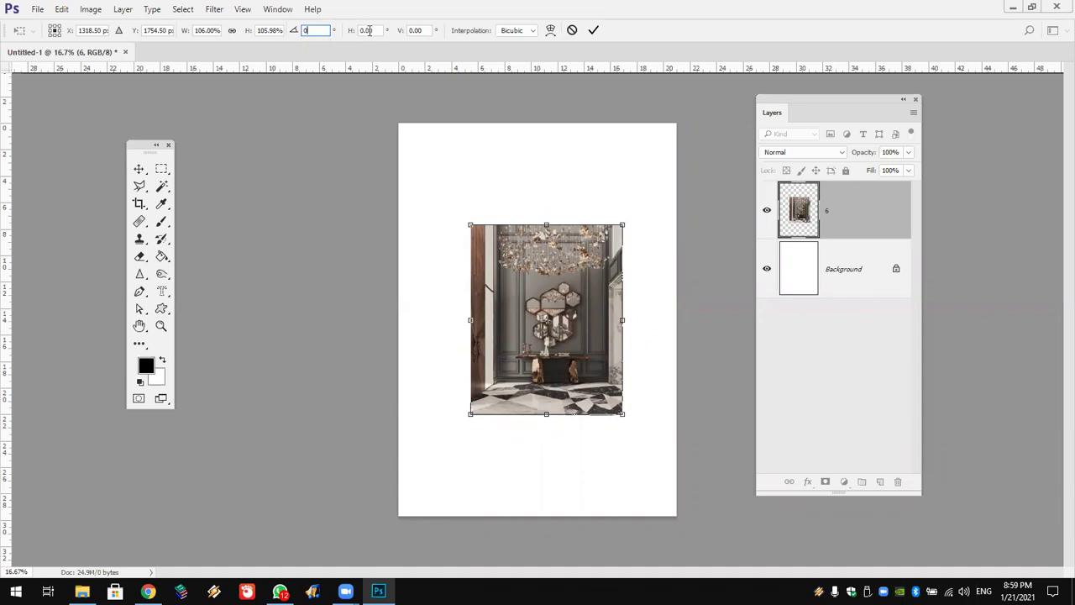
# Apply a 30° horizontal skew, reset it to 0, and centre the photo horizontally
pyautogui.click(373, 29)
pyautogui.write('30')
pyautogui.press('Return')
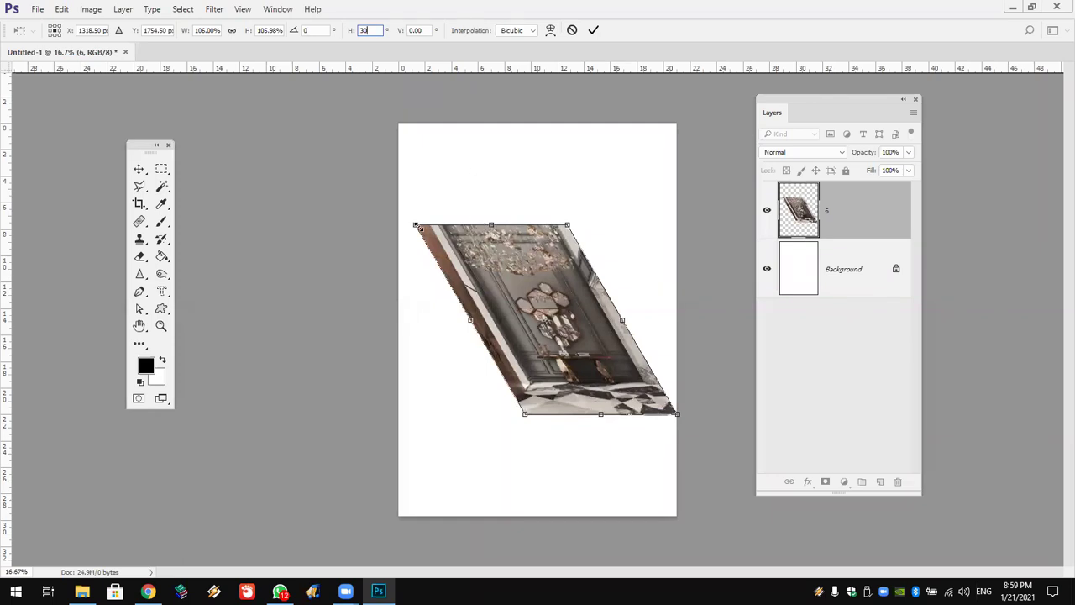
pyautogui.moveTo(349, 31)
pyautogui.mouseDown()
pyautogui.moveTo(415, 35)
pyautogui.moveTo(339, 43)
pyautogui.mouseUp()
pyautogui.write('0')
pyautogui.press('Return')
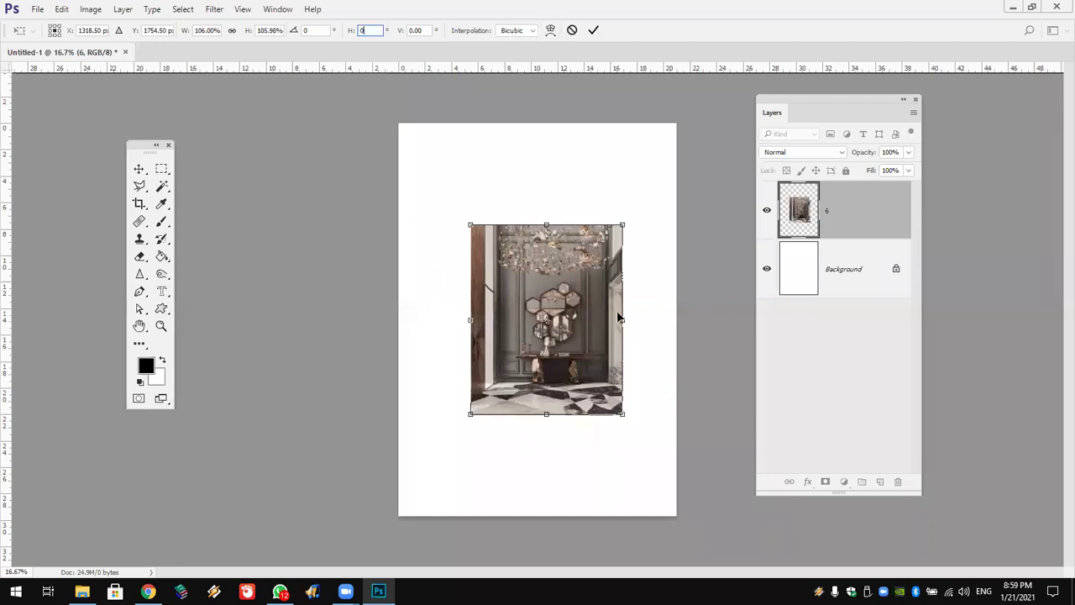
pyautogui.moveTo(550, 259); pyautogui.dragTo(540, 252)
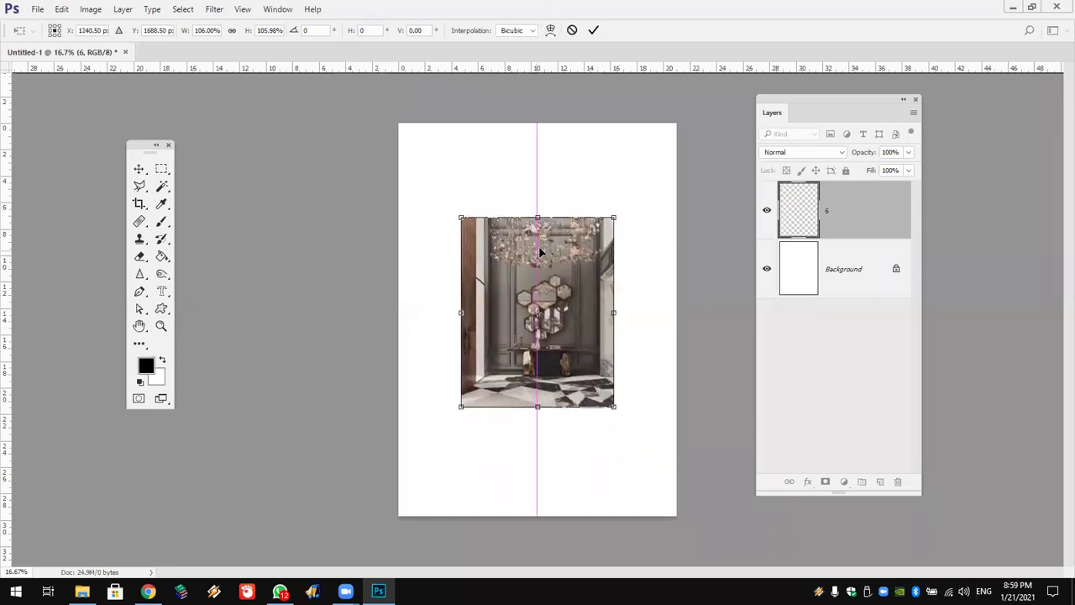
# Apply an Arch warp to the room photo, reducing the bend to about 26%
pyautogui.click(551, 30)
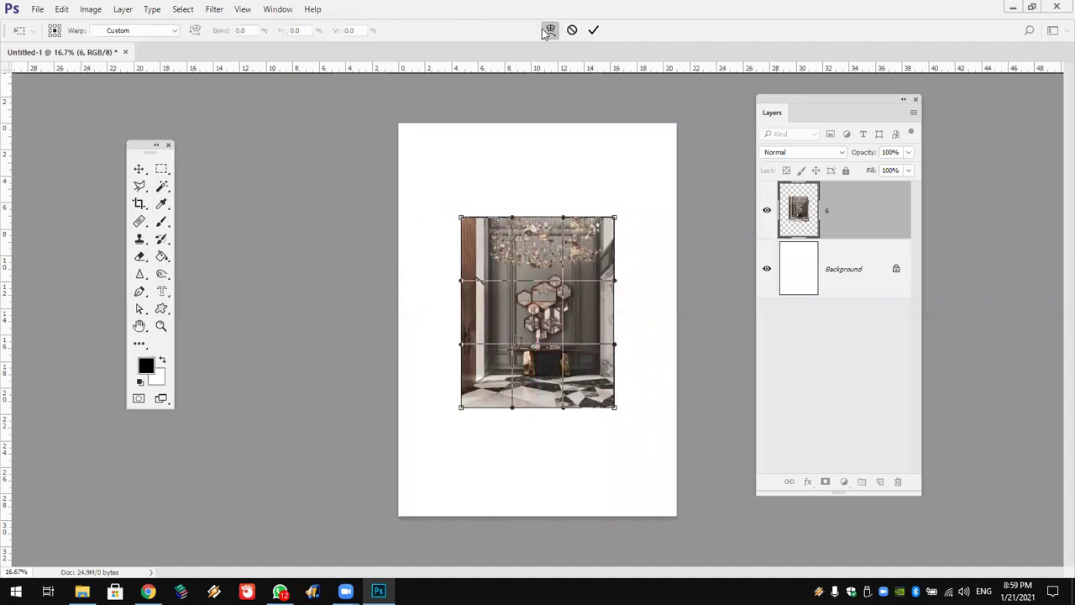
pyautogui.click(159, 31)
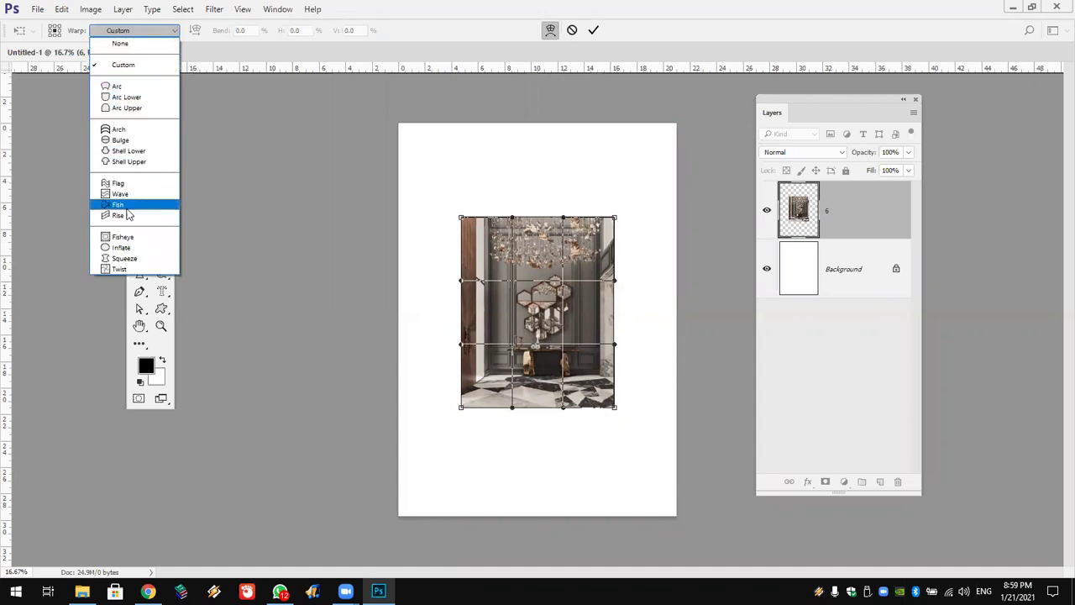
pyautogui.click(134, 130)
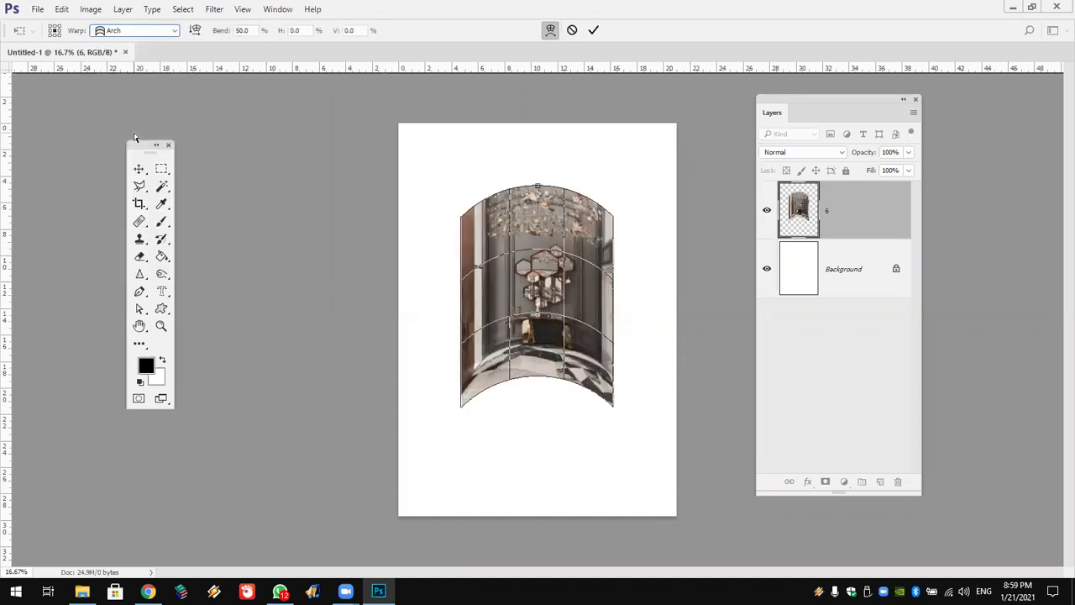
pyautogui.moveTo(538, 186); pyautogui.dragTo(538, 192)
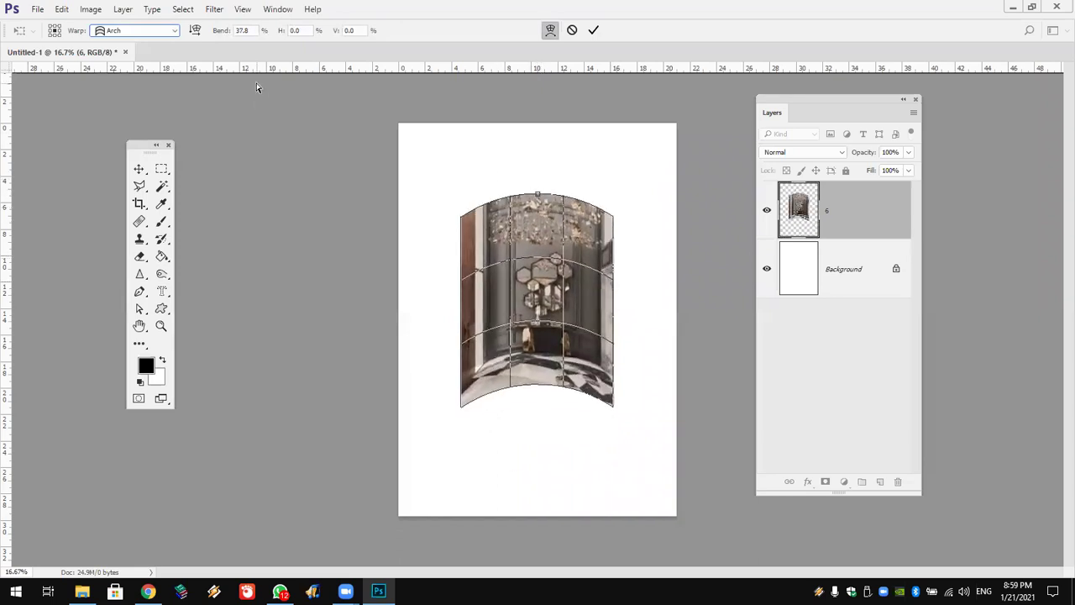
# Try a Custom warp, pulling the mesh into a tall bulge, then cancel the transform
pyautogui.click(164, 31)
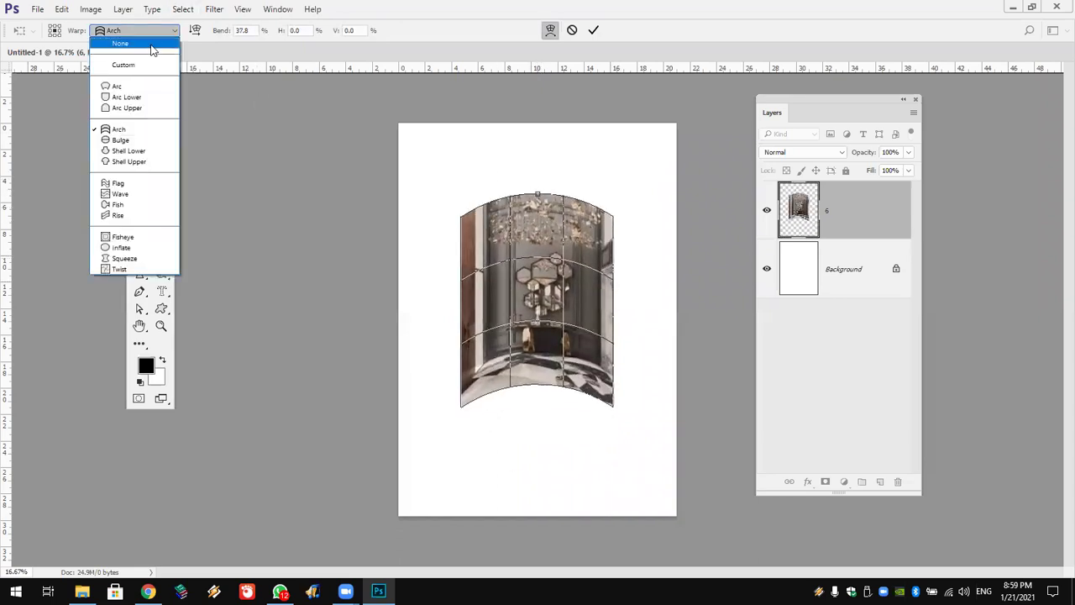
pyautogui.click(148, 66)
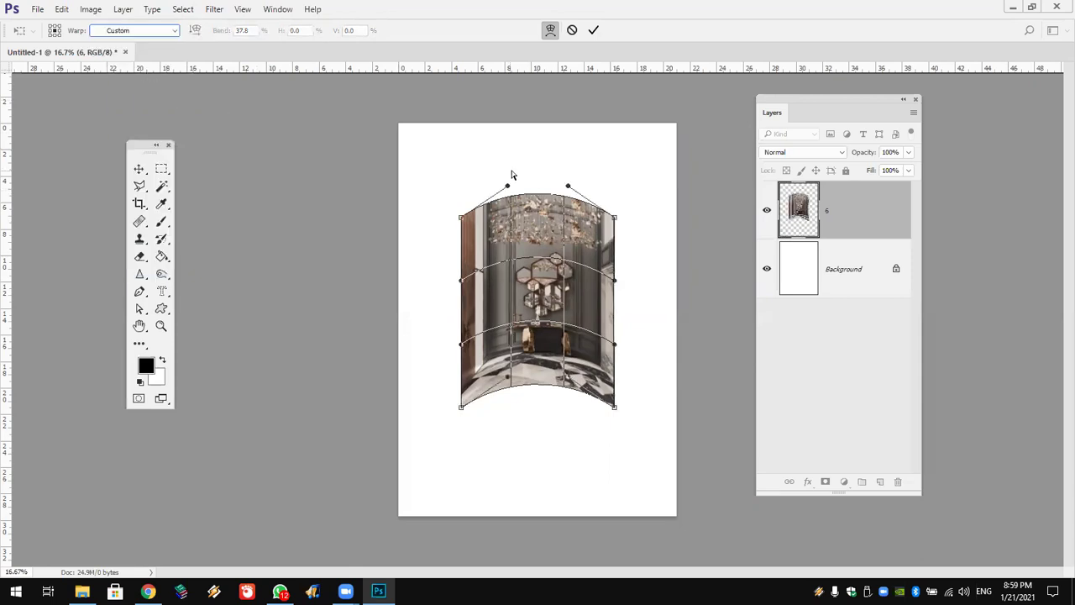
pyautogui.moveTo(508, 184)
pyautogui.mouseDown()
pyautogui.moveTo(563, 256)
pyautogui.moveTo(559, 340)
pyautogui.mouseUp()
pyautogui.moveTo(567, 188); pyautogui.dragTo(503, 114)
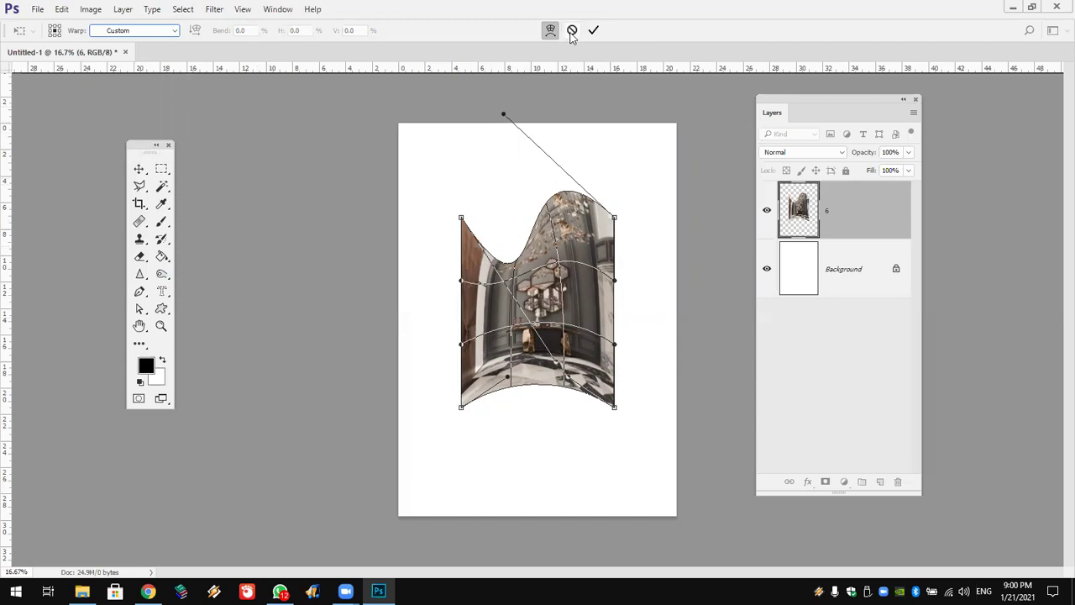
pyautogui.click(571, 31)
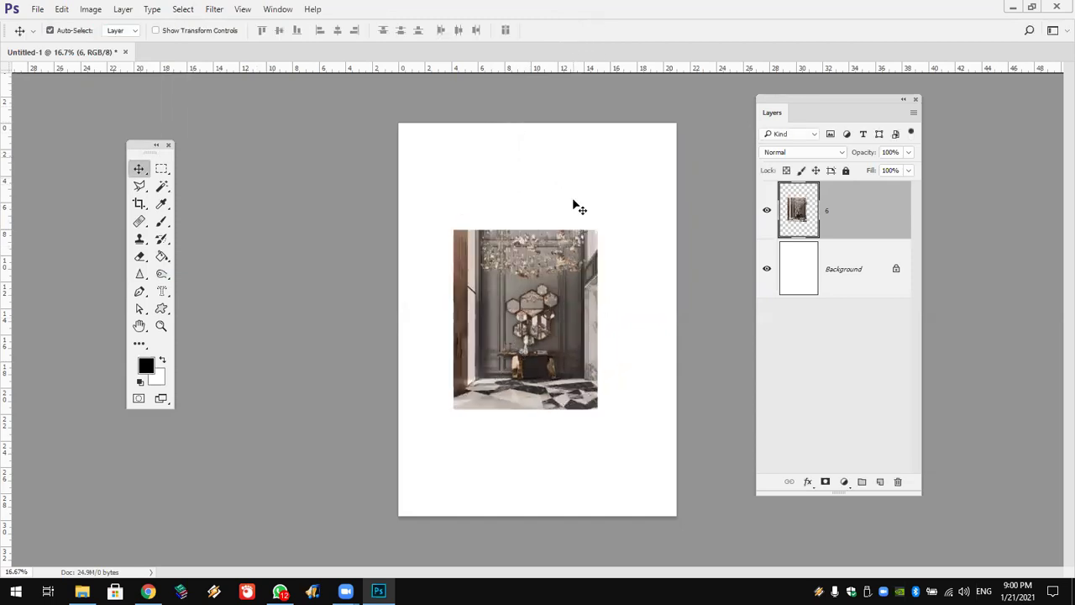
# Move the room photo slightly up-right and scale it down to about 84% width
pyautogui.moveTo(557, 272); pyautogui.dragTo(569, 258)
pyautogui.click(62, 9)
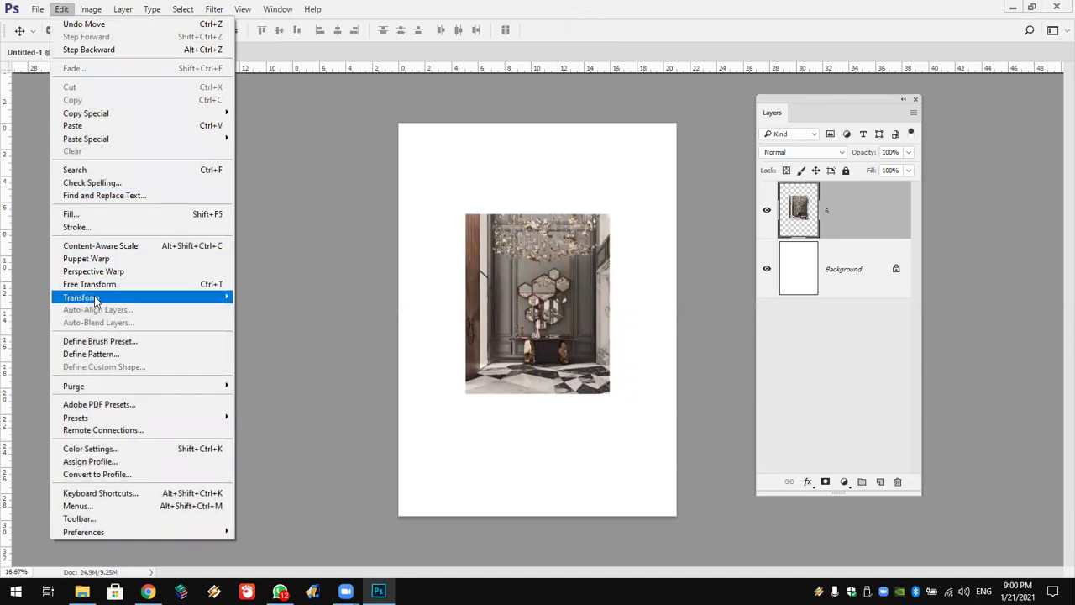
pyautogui.moveTo(82, 297)
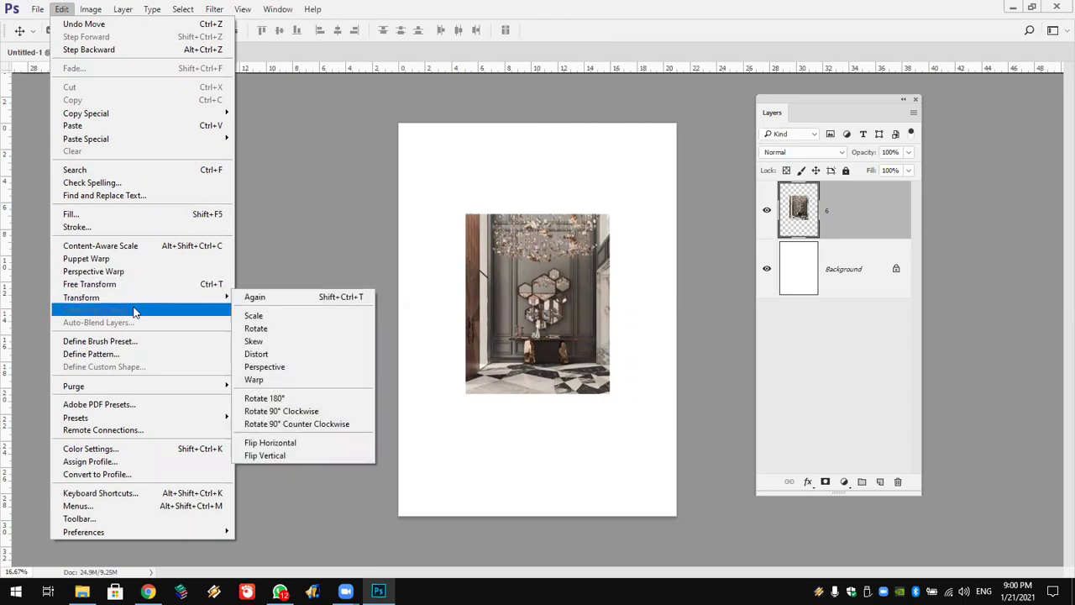
pyautogui.click(284, 316)
pyautogui.moveTo(465, 213)
pyautogui.mouseDown()
pyautogui.moveTo(440, 175)
pyautogui.moveTo(485, 239)
pyautogui.mouseUp()
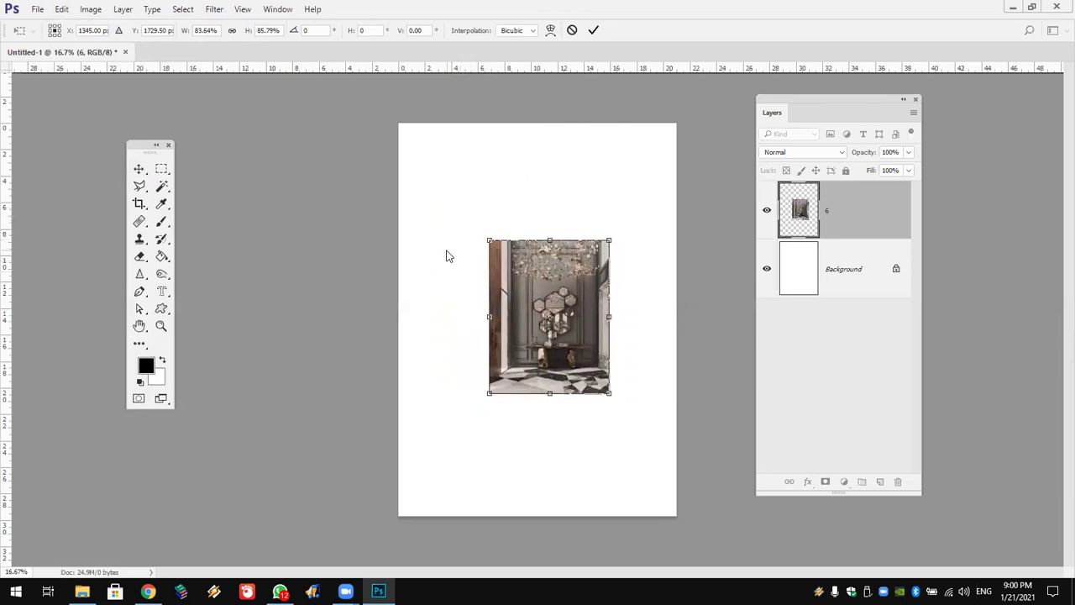
# Rotate the photo counter-clockwise to about -37.5°
pyautogui.click(67, 10)
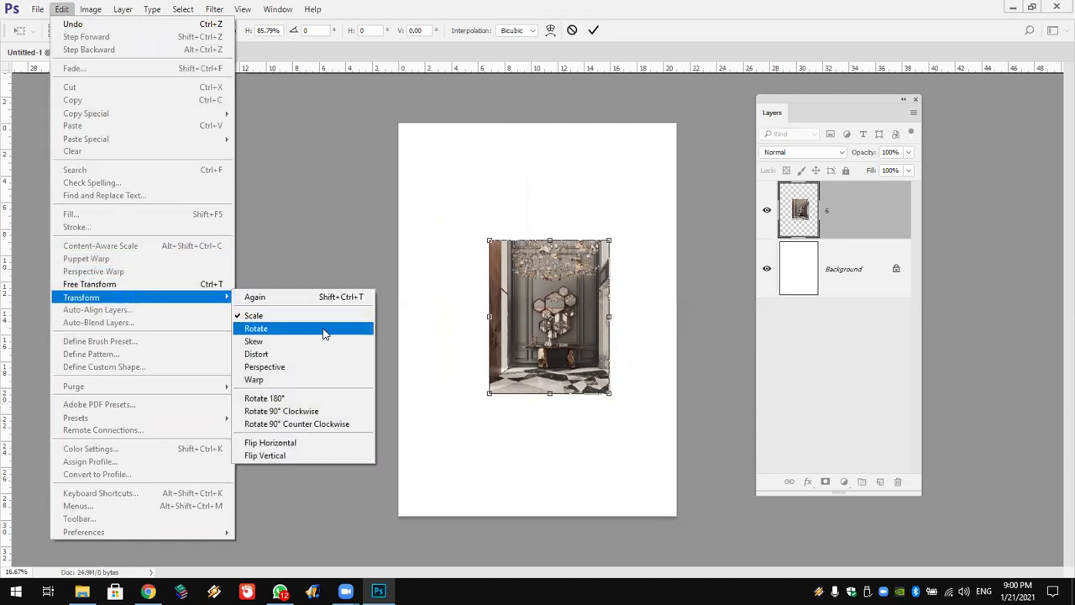
pyautogui.click(324, 328)
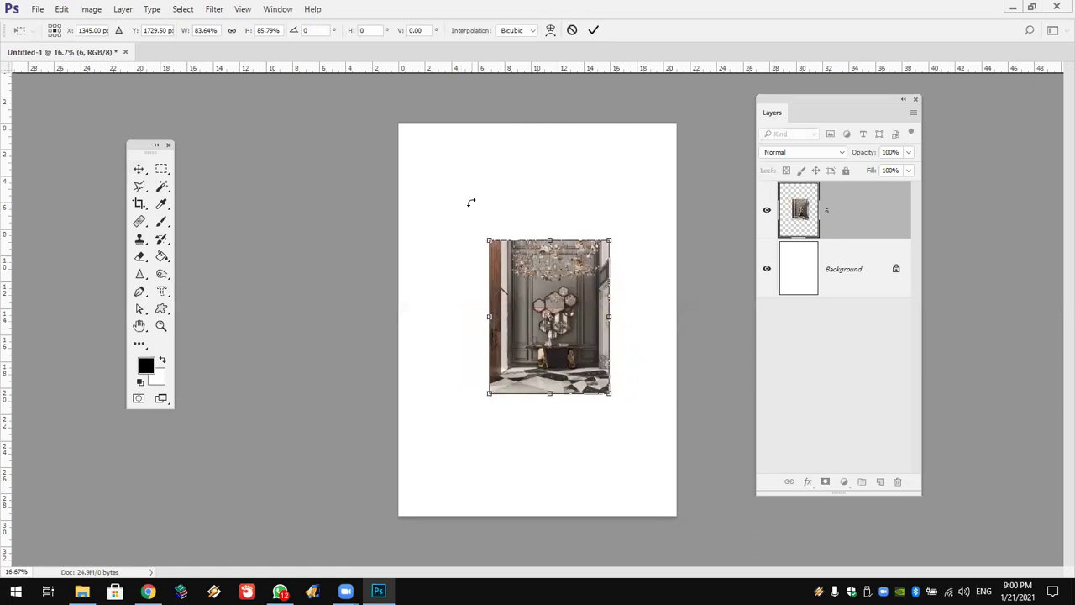
pyautogui.moveTo(469, 201); pyautogui.dragTo(445, 275)
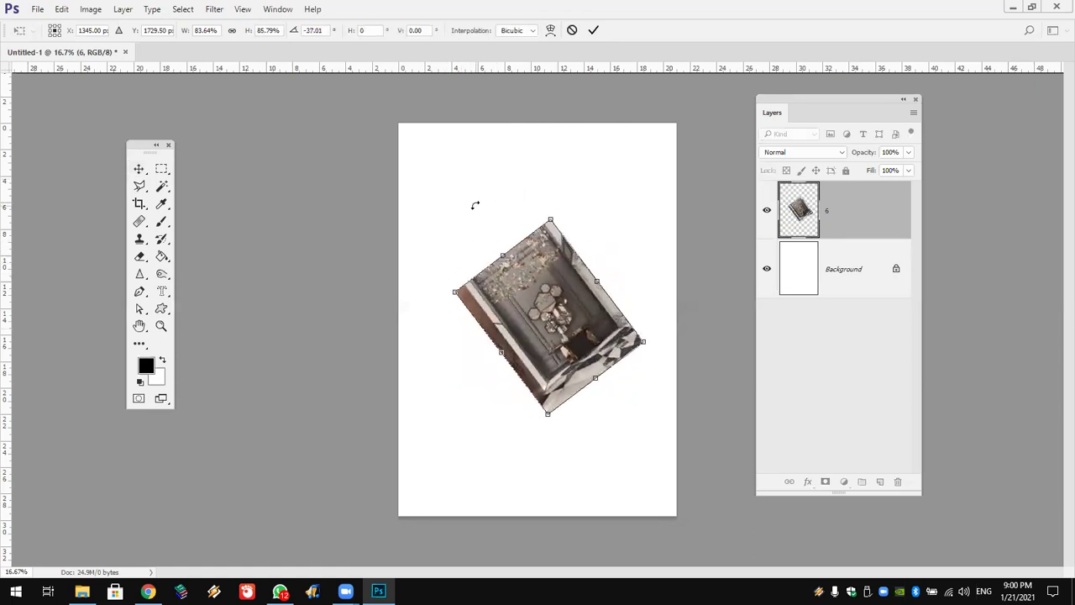
pyautogui.moveTo(470, 221); pyautogui.dragTo(358, 120)
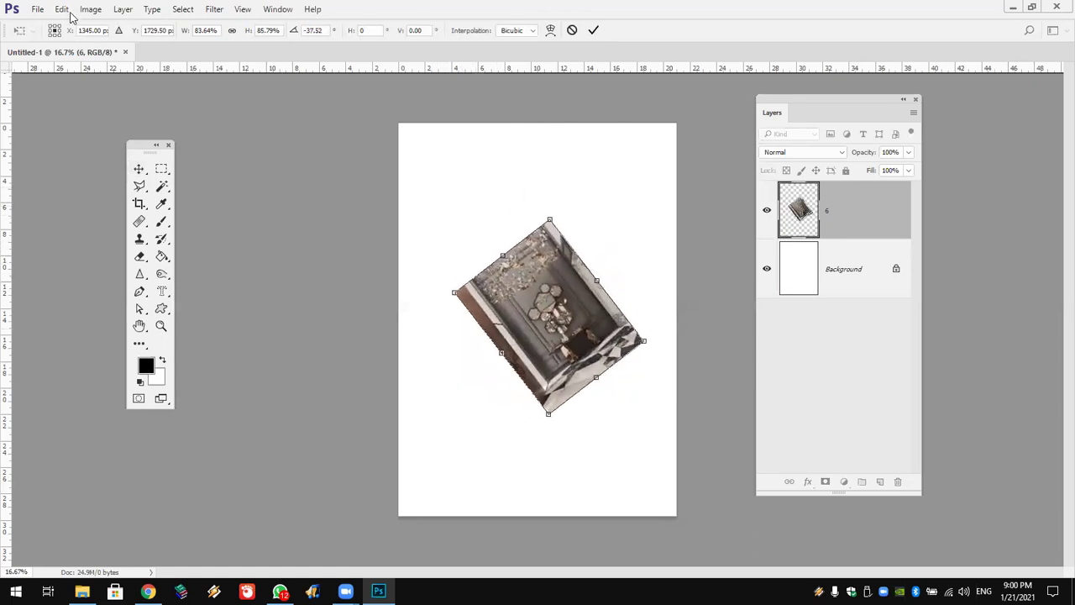
# Skew the photo's top edge about 14.48° horizontally into a slanted parallelogram
pyautogui.click(67, 10)
pyautogui.moveTo(81, 297)
pyautogui.click(349, 344)
pyautogui.moveTo(510, 252); pyautogui.dragTo(493, 267)
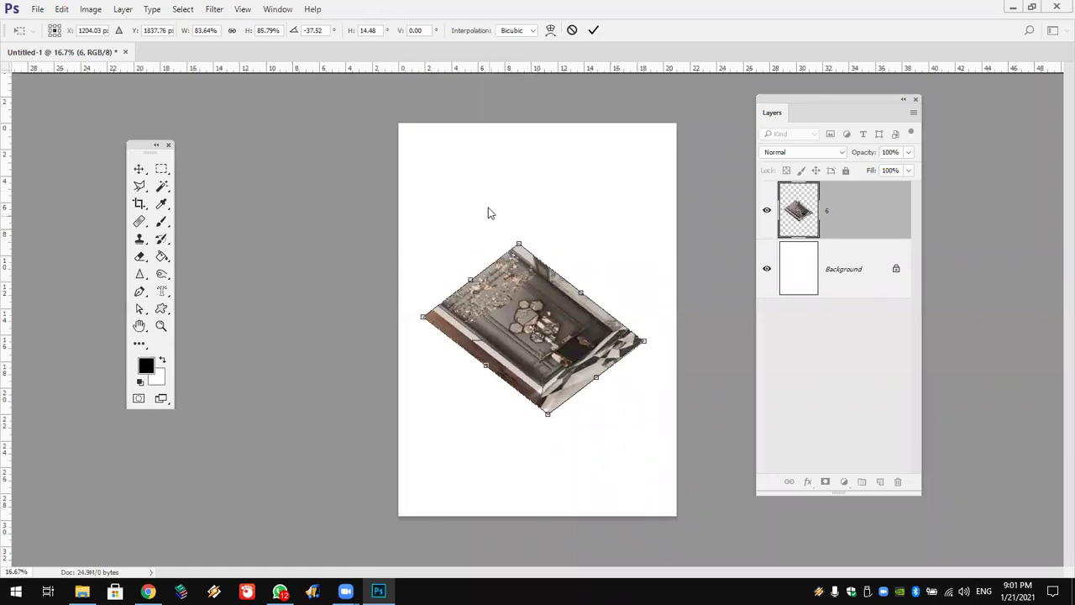
# Distort the photo by dragging its top and left corners up toward the page top
pyautogui.click(61, 9)
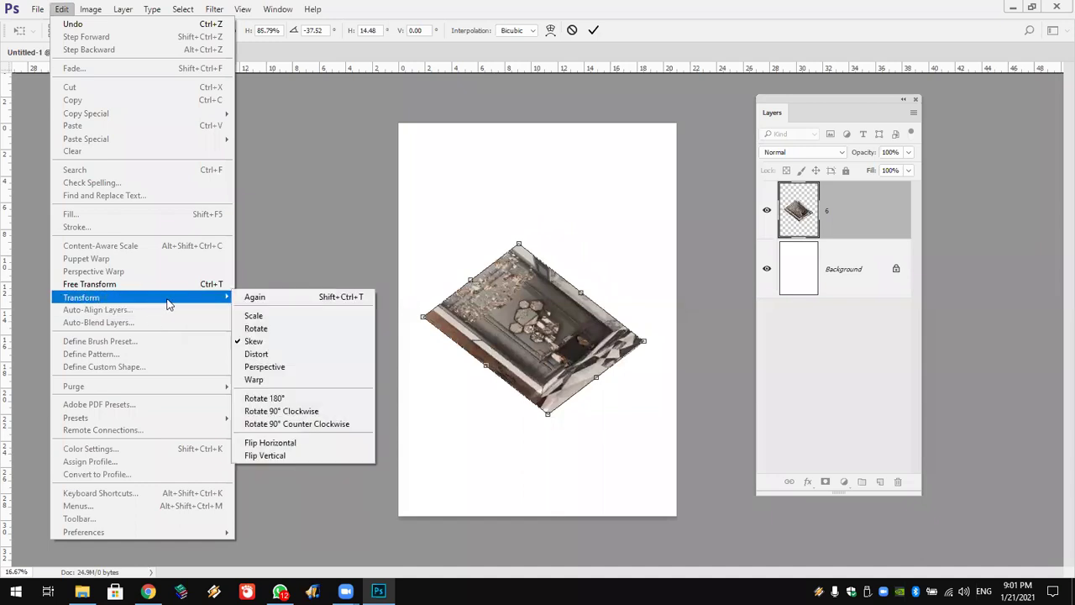
pyautogui.click(286, 358)
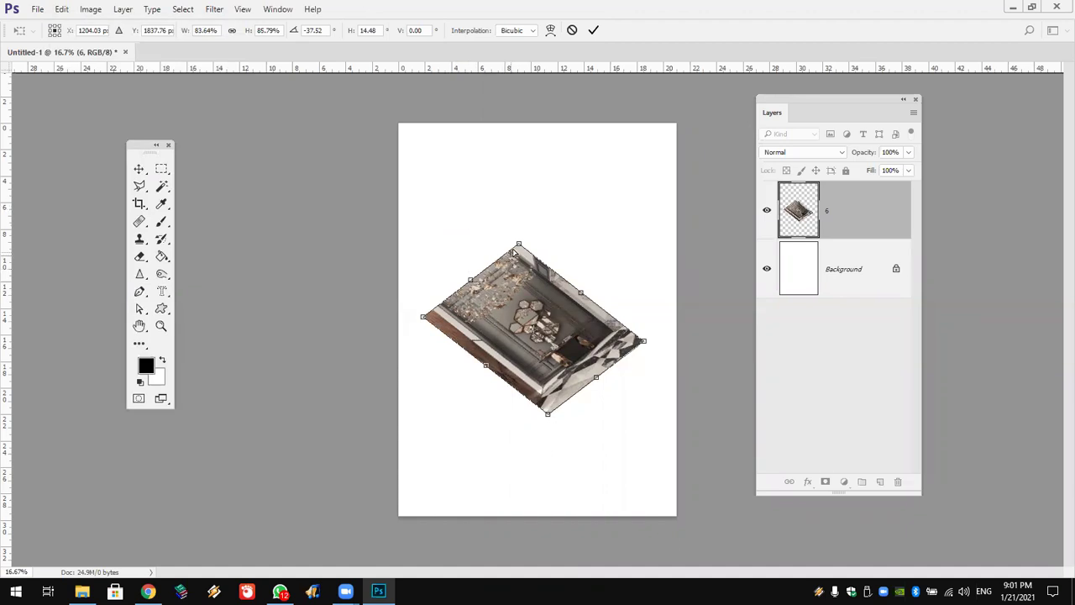
pyautogui.moveTo(518, 245); pyautogui.dragTo(618, 123)
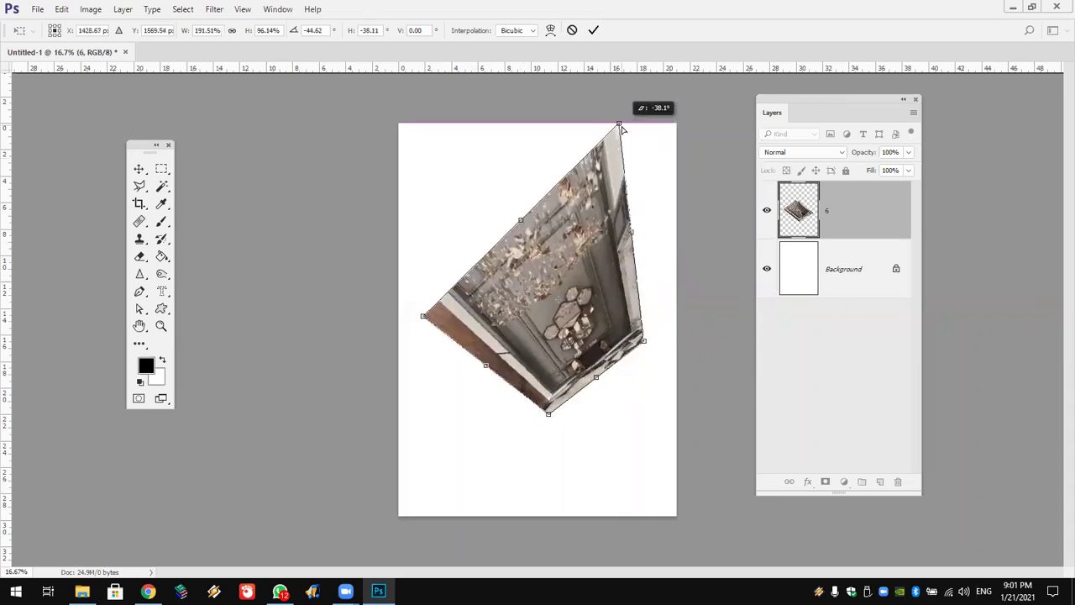
pyautogui.moveTo(424, 318)
pyautogui.mouseDown()
pyautogui.moveTo(435, 307)
pyautogui.moveTo(420, 159)
pyautogui.mouseUp()
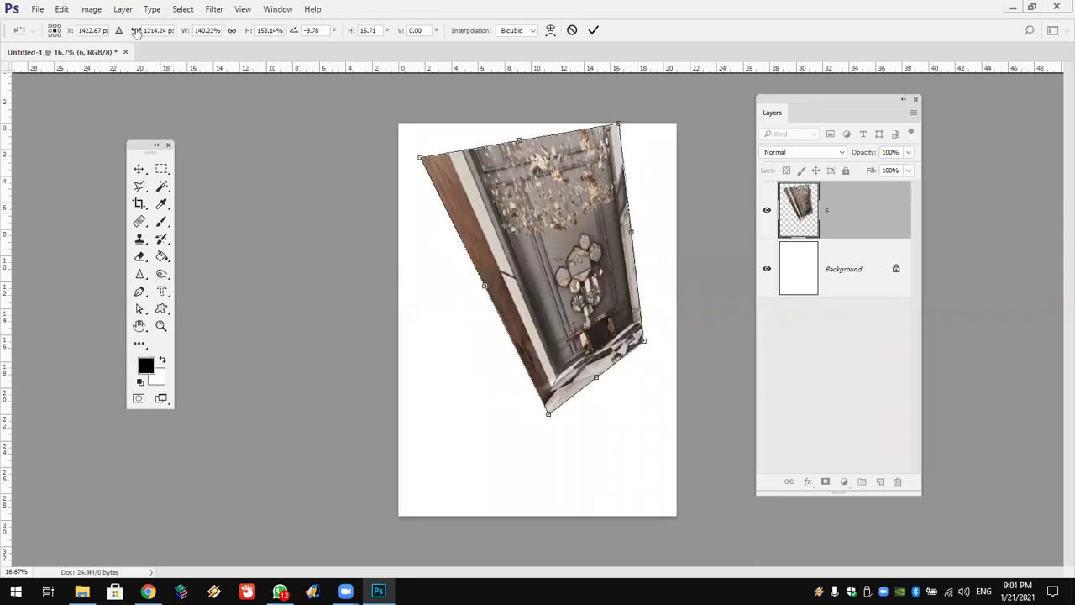
pyautogui.click(58, 10)
pyautogui.moveTo(81, 297)
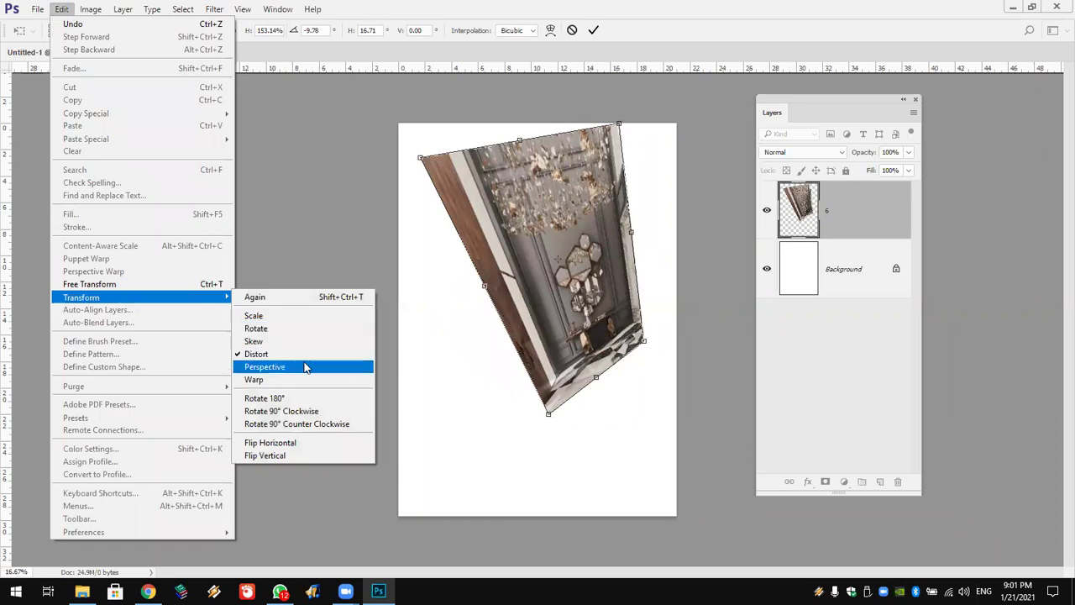
# Try a perspective pinch on the photo, then cancel it and move the photo upper-left
pyautogui.click(305, 367)
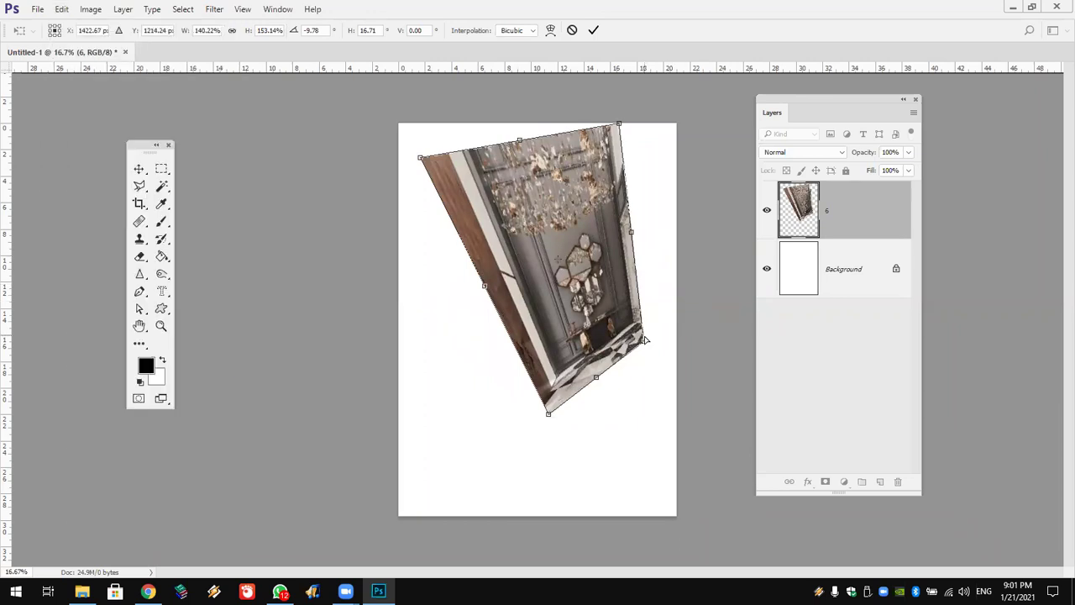
pyautogui.moveTo(644, 342)
pyautogui.mouseDown()
pyautogui.moveTo(607, 379)
pyautogui.moveTo(641, 356)
pyautogui.moveTo(600, 373)
pyautogui.moveTo(622, 373)
pyautogui.moveTo(641, 359)
pyautogui.moveTo(599, 376)
pyautogui.moveTo(651, 340)
pyautogui.moveTo(605, 366)
pyautogui.moveTo(603, 379)
pyautogui.moveTo(635, 336)
pyautogui.moveTo(621, 359)
pyautogui.mouseUp()
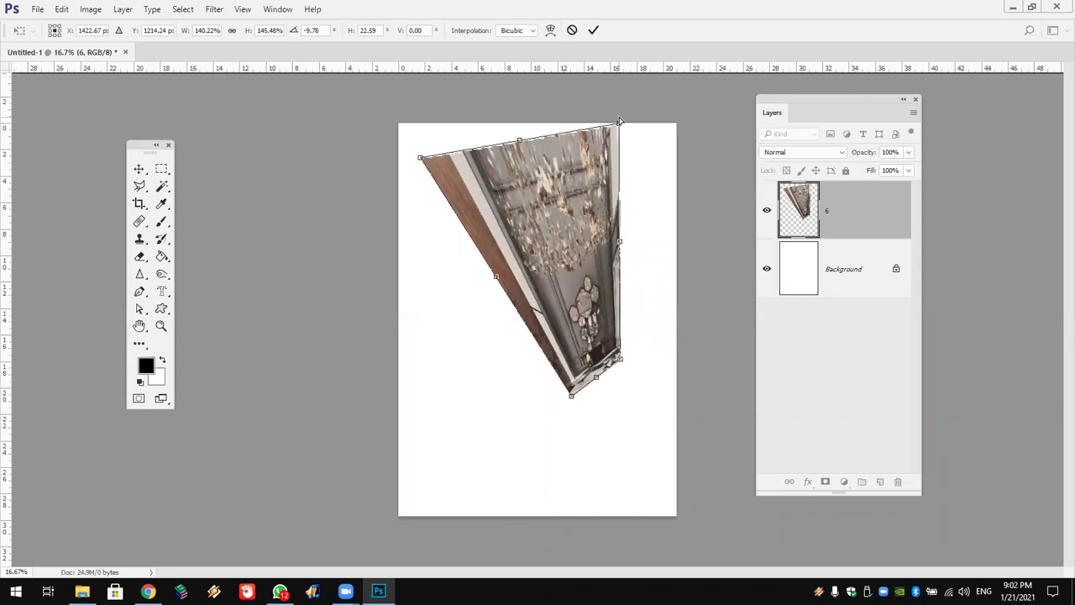
pyautogui.moveTo(619, 121)
pyautogui.mouseDown()
pyautogui.moveTo(553, 150)
pyautogui.moveTo(623, 144)
pyautogui.moveTo(641, 120)
pyautogui.mouseUp()
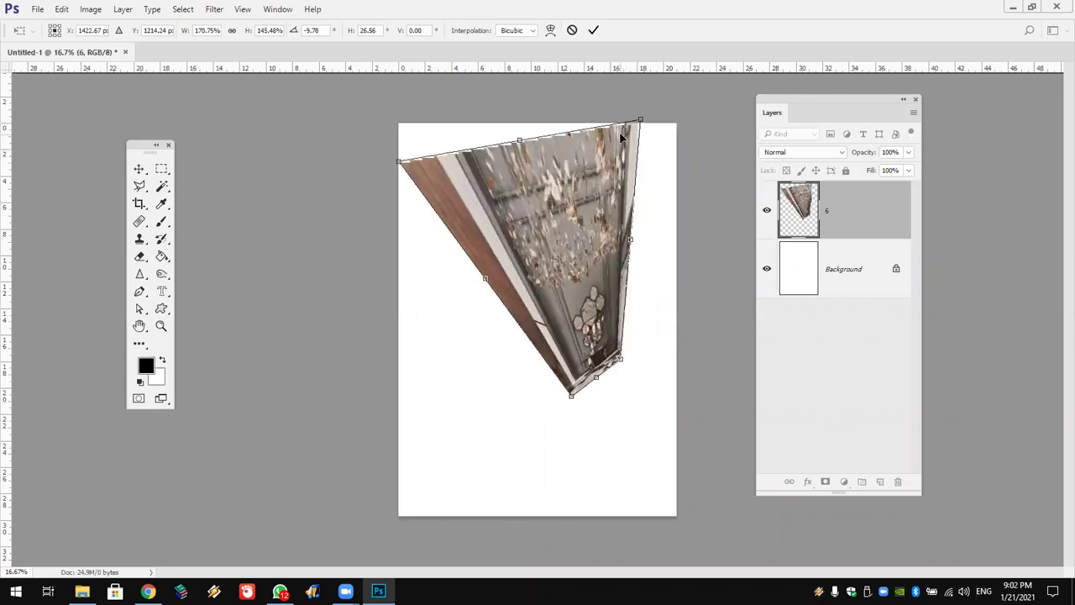
pyautogui.moveTo(582, 165); pyautogui.dragTo(575, 214)
pyautogui.moveTo(578, 219); pyautogui.dragTo(584, 220)
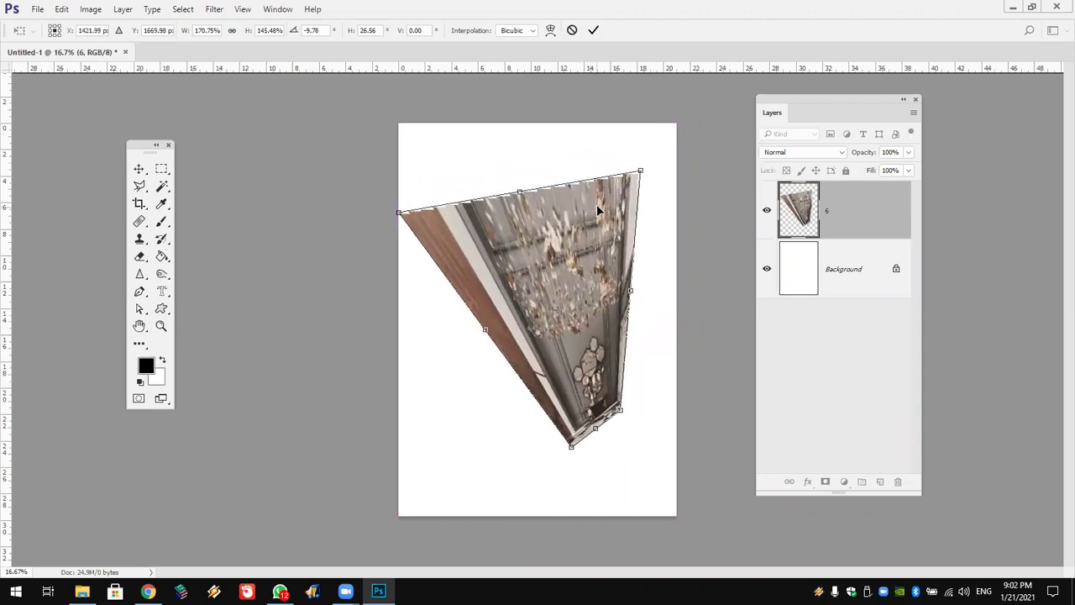
pyautogui.press('Escape')
pyautogui.moveTo(571, 234); pyautogui.dragTo(517, 198)
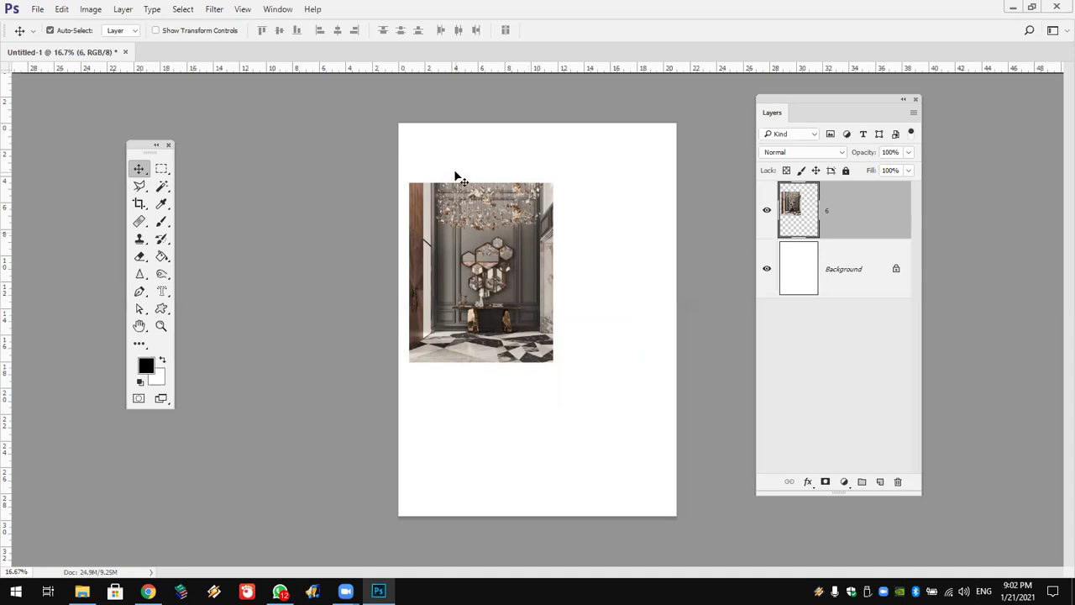
# Apply a Perspective transform tapering the photo's right side, about 24.6° vertical skew
pyautogui.click(61, 9)
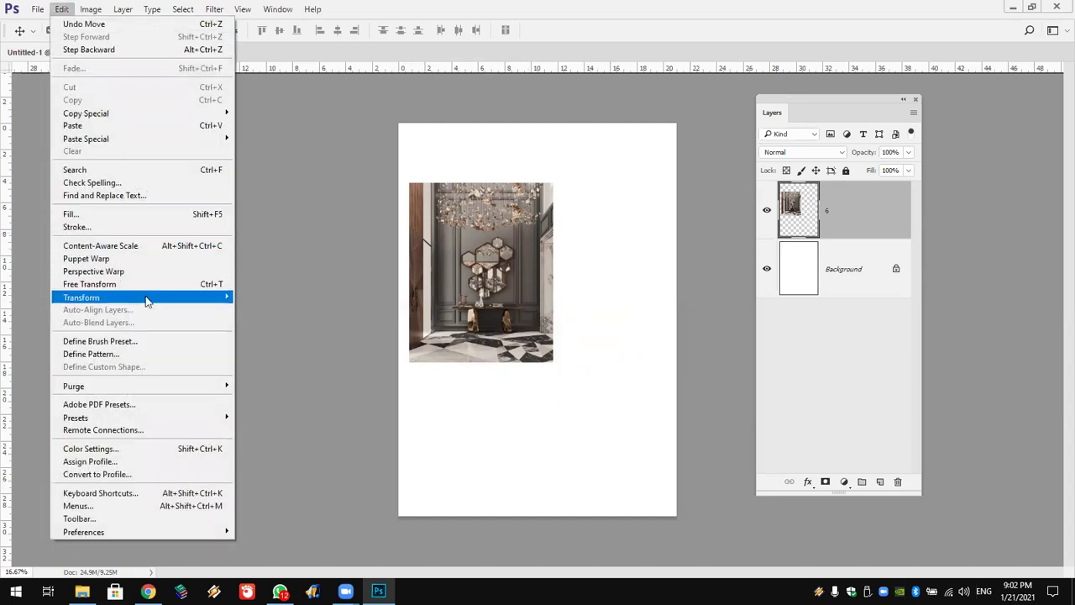
pyautogui.moveTo(81, 297)
pyautogui.click(284, 368)
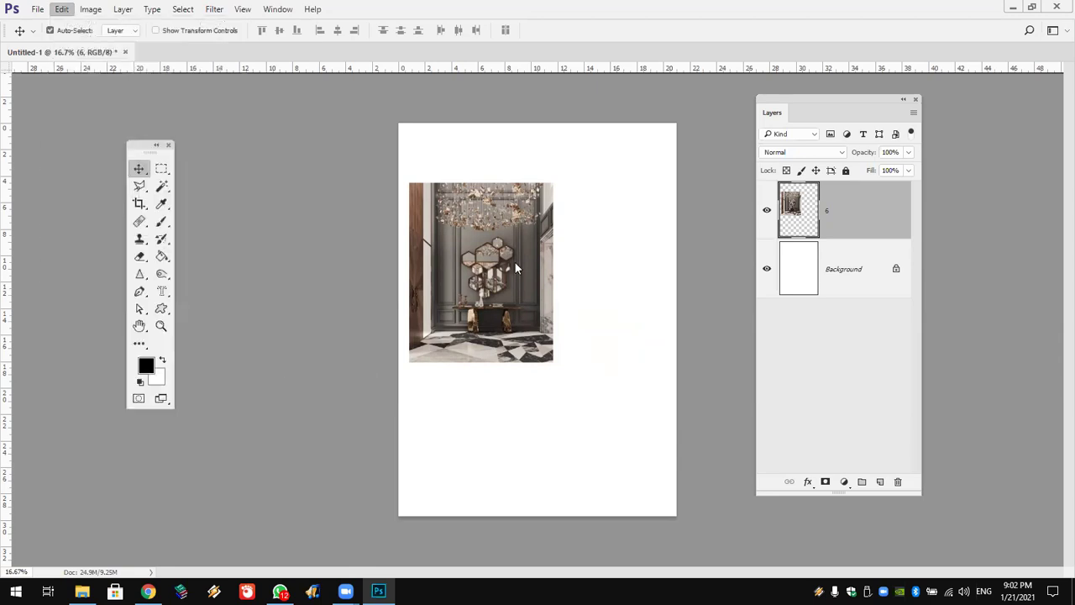
pyautogui.moveTo(552, 185)
pyautogui.mouseDown()
pyautogui.moveTo(562, 273)
pyautogui.moveTo(569, 241)
pyautogui.moveTo(569, 254)
pyautogui.mouseUp()
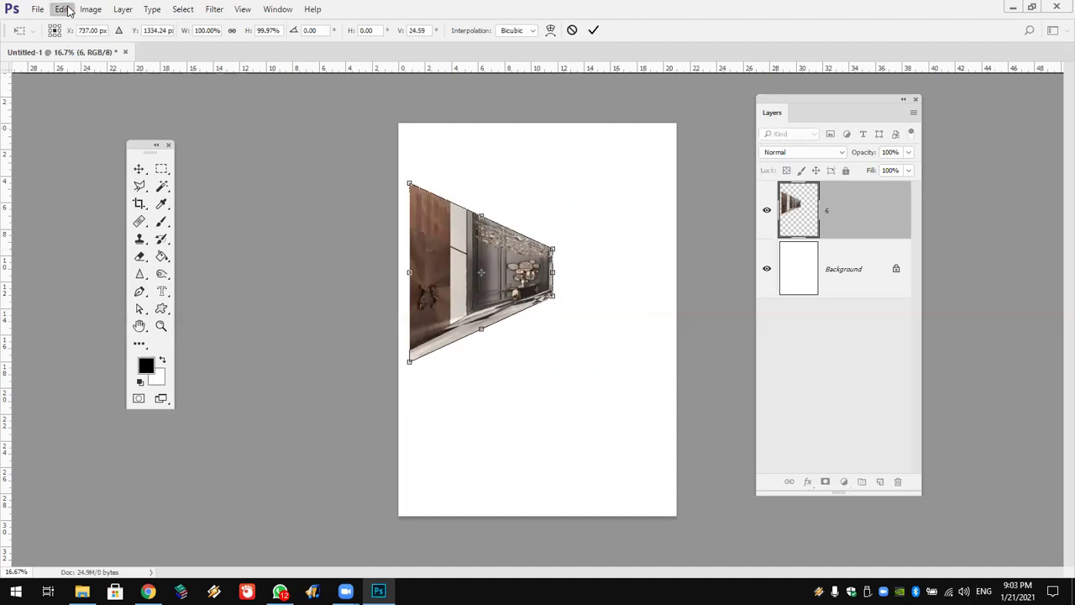
pyautogui.click(67, 10)
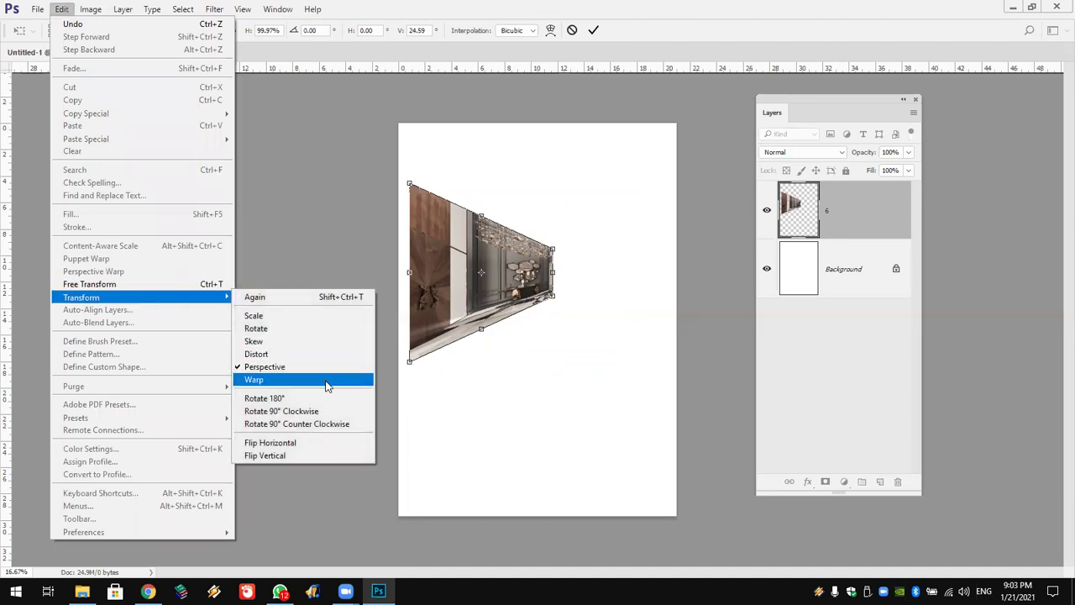
# Switch the tapered photo to Warp mode, keeping the Custom warp style
pyautogui.click(327, 385)
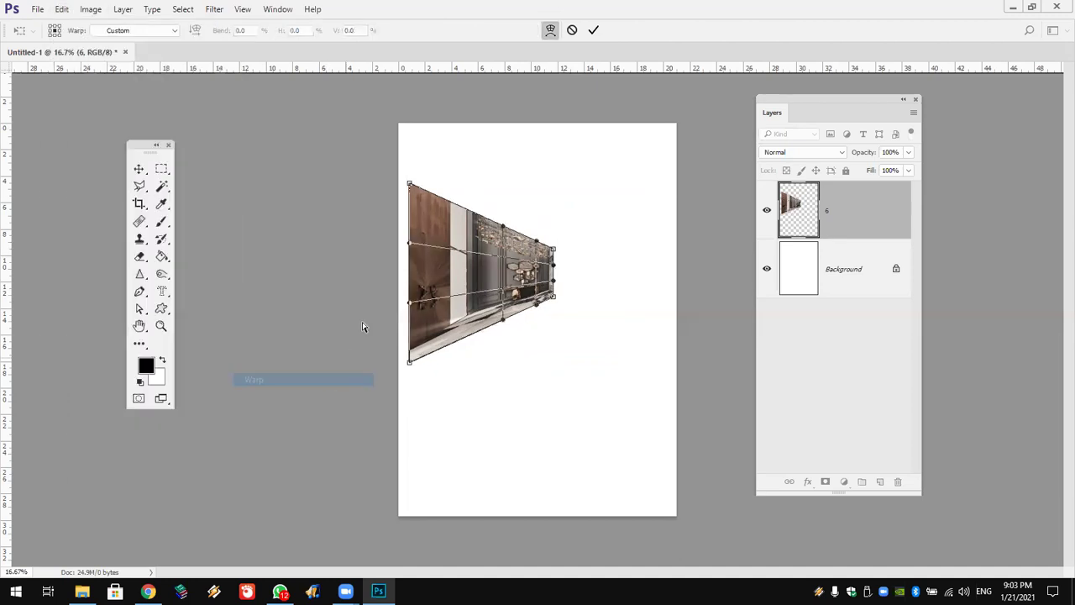
pyautogui.click(138, 30)
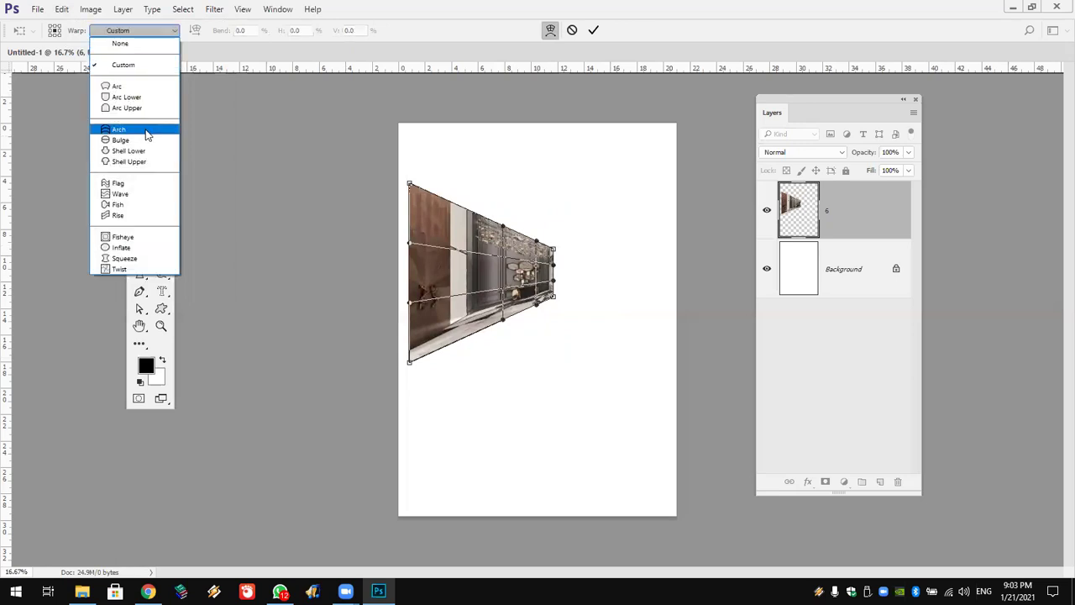
pyautogui.click(130, 32)
pyautogui.click(63, 9)
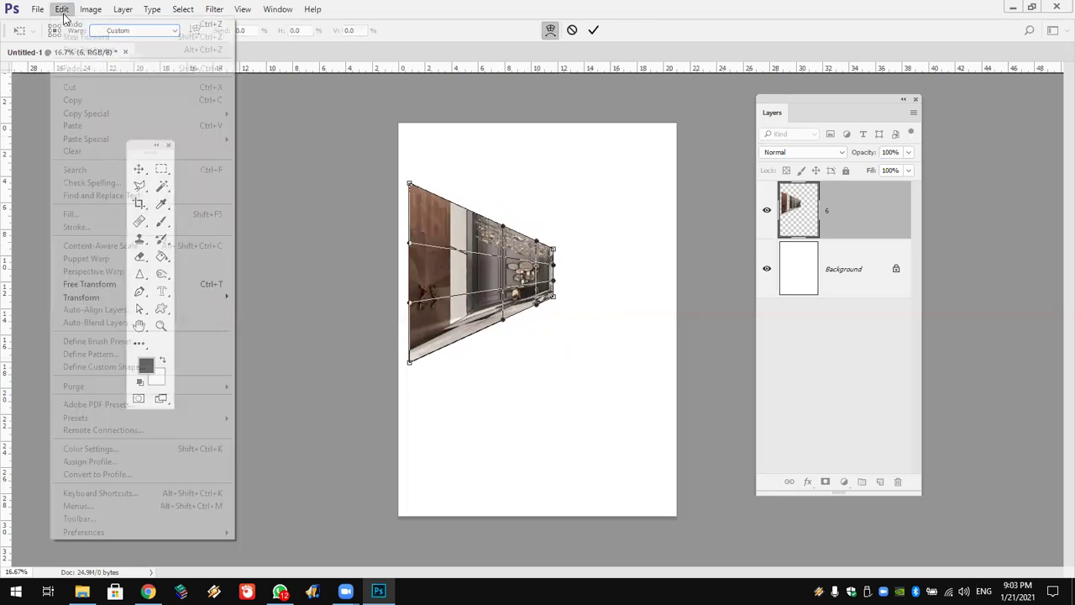
pyautogui.moveTo(81, 297)
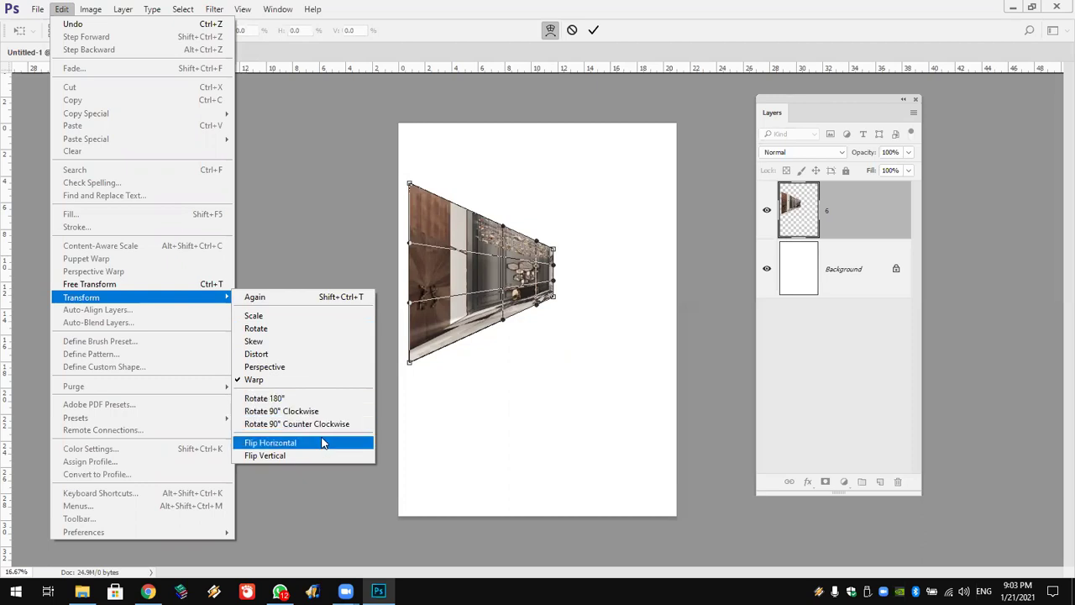
# Flip the photo horizontally, try warping and moving it, then cancel the transform
pyautogui.click(321, 445)
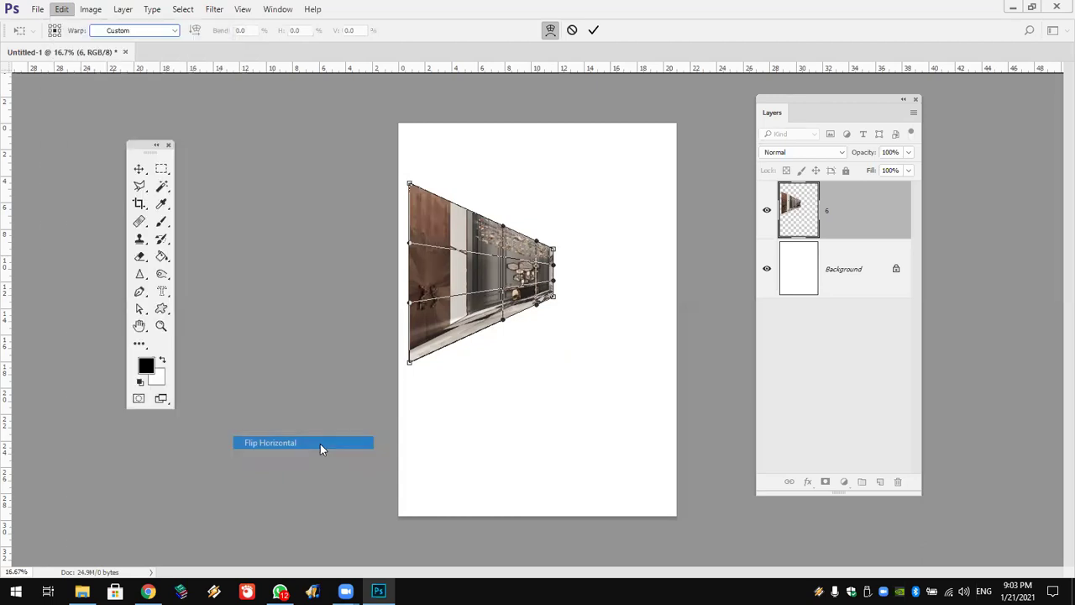
pyautogui.moveTo(561, 299)
pyautogui.mouseDown()
pyautogui.moveTo(744, 252)
pyautogui.moveTo(553, 294)
pyautogui.mouseUp()
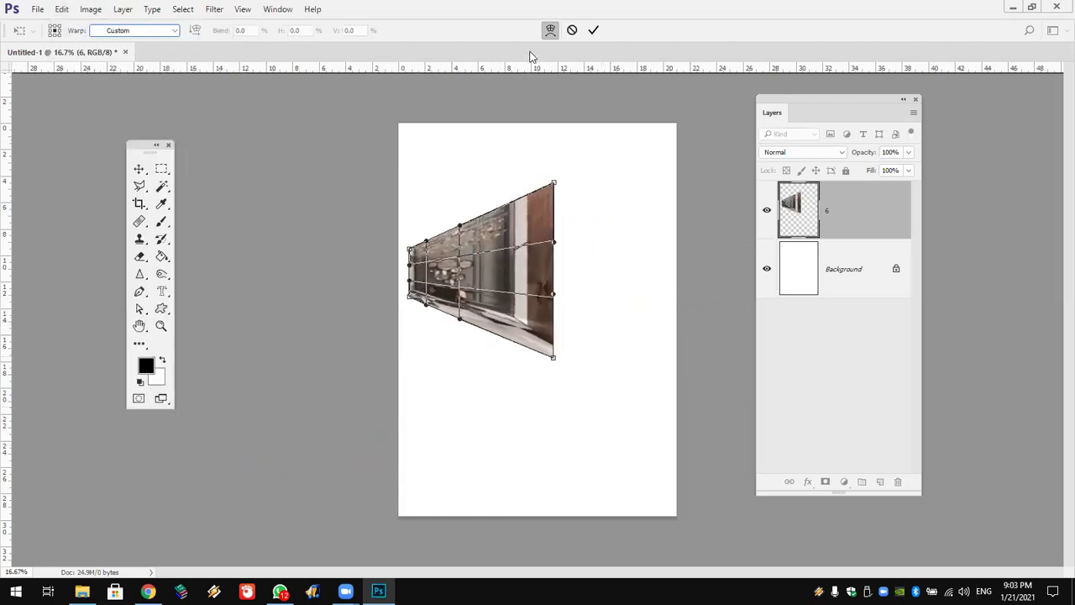
pyautogui.click(550, 30)
pyautogui.moveTo(494, 253); pyautogui.dragTo(621, 254)
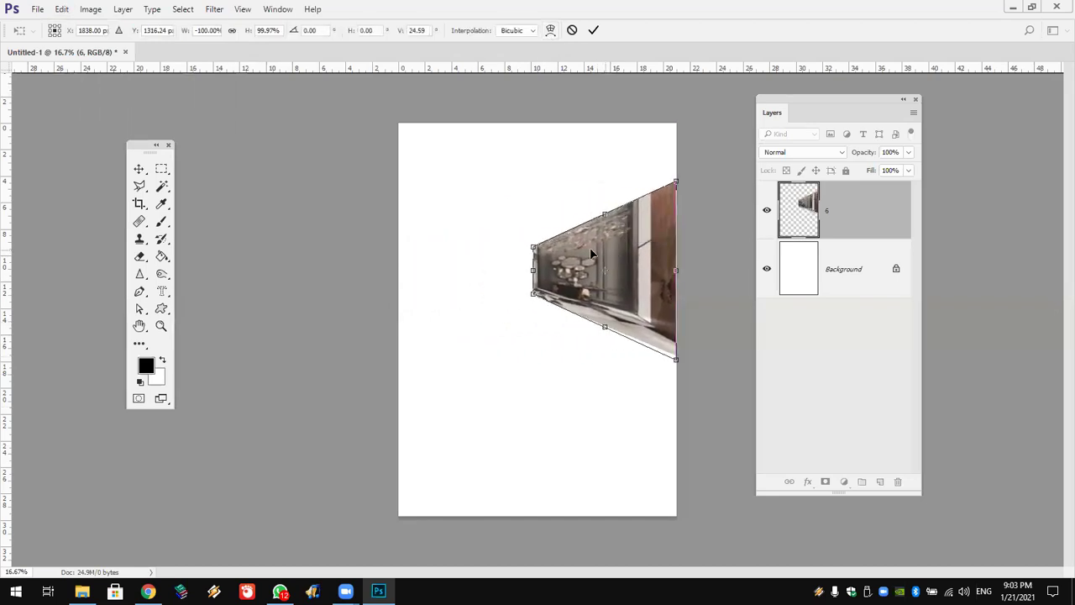
pyautogui.click(571, 31)
# Move the interior photo down the page, then delete its layer
pyautogui.click(62, 9)
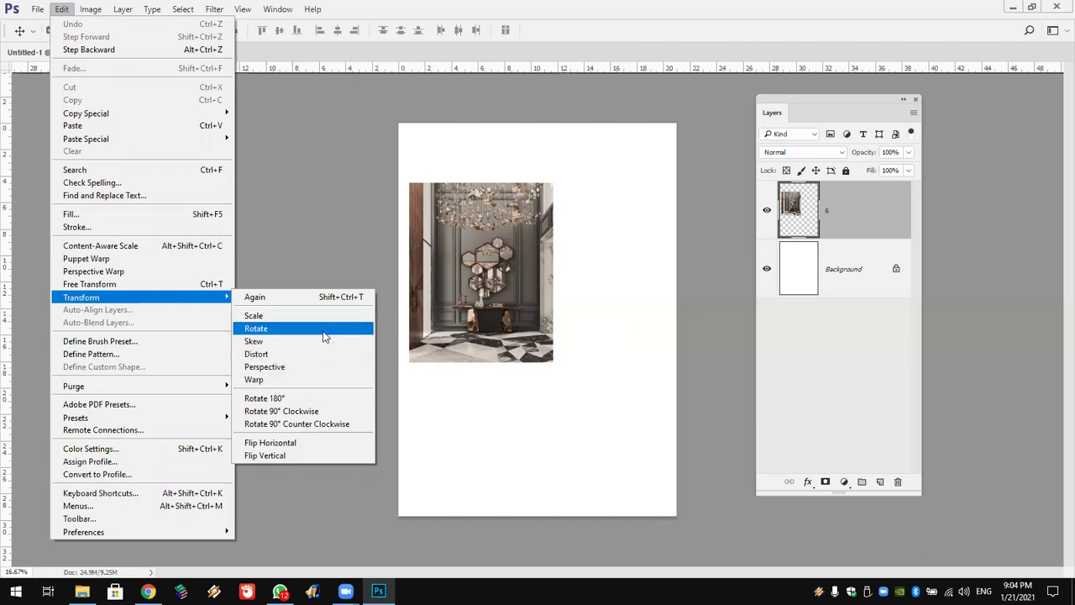
pyautogui.click(447, 301)
pyautogui.moveTo(497, 252)
pyautogui.mouseDown()
pyautogui.moveTo(496, 279)
pyautogui.moveTo(552, 265)
pyautogui.mouseUp()
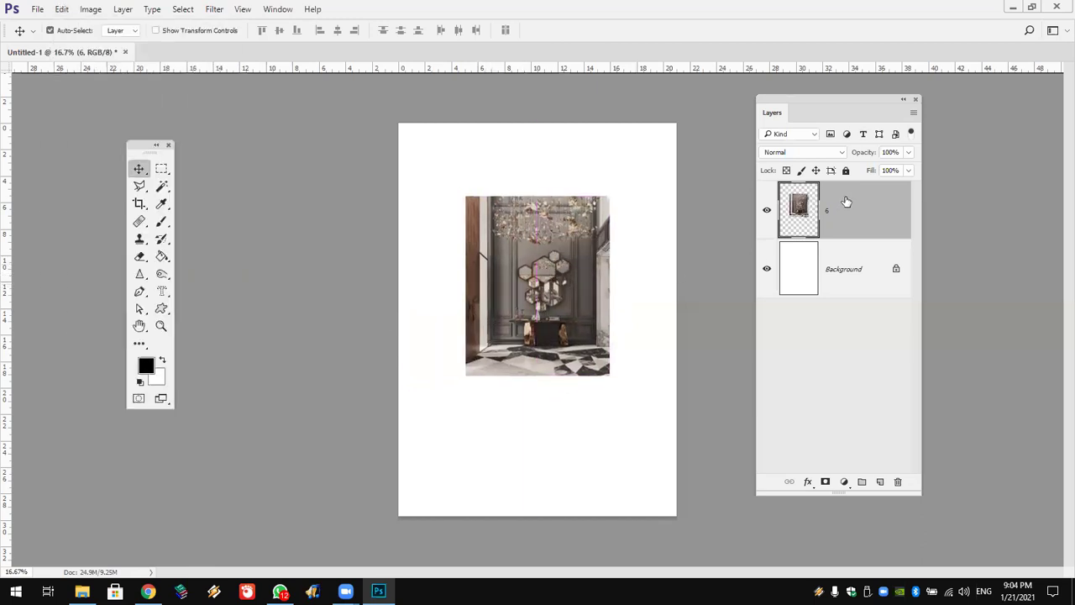
pyautogui.rightClick(847, 243)
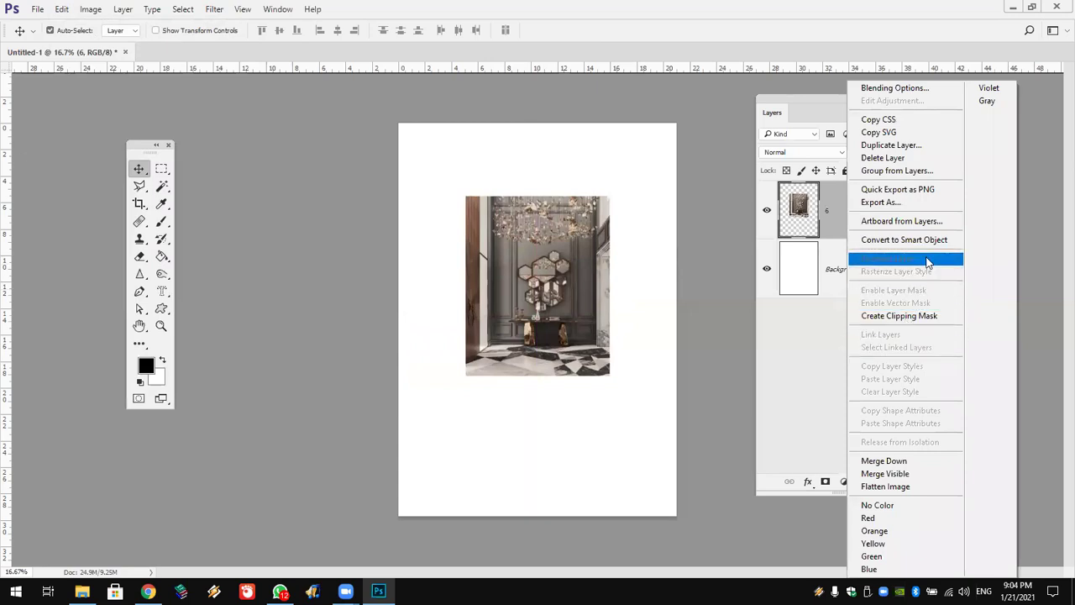
pyautogui.click(540, 266)
pyautogui.moveTo(540, 266); pyautogui.dragTo(540, 325)
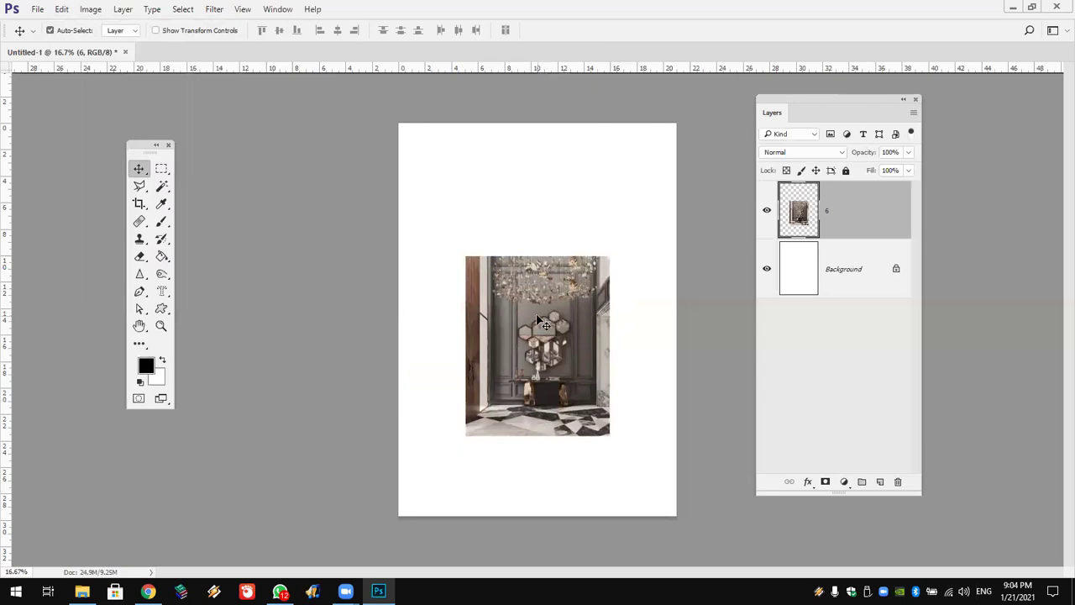
pyautogui.press('Delete')
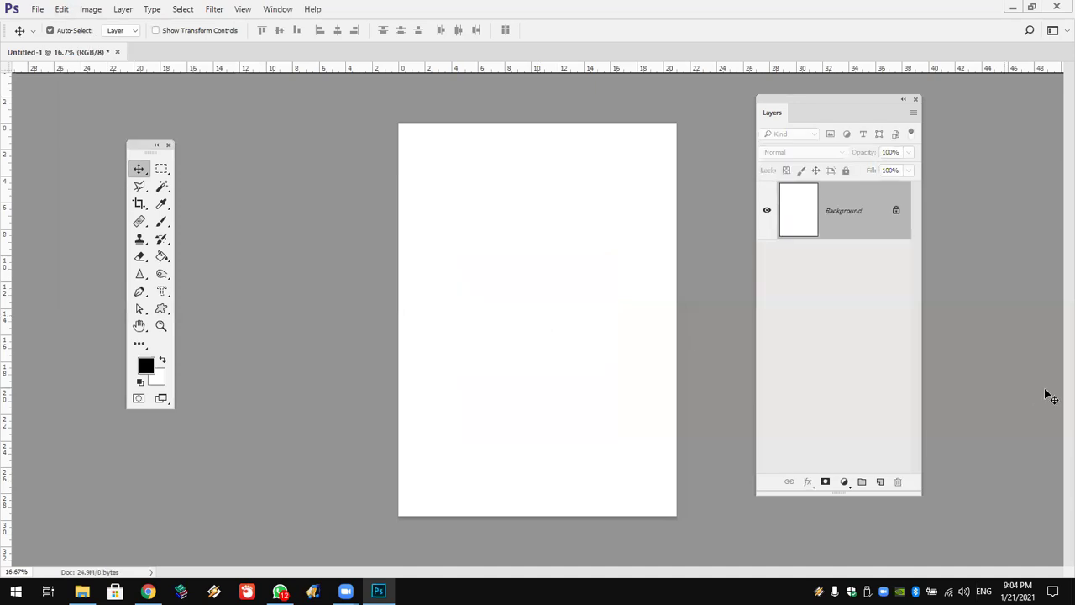
# Drag the glowing-platform corridor image from File Explorer's New folder into the document
pyautogui.click(1073, 598)
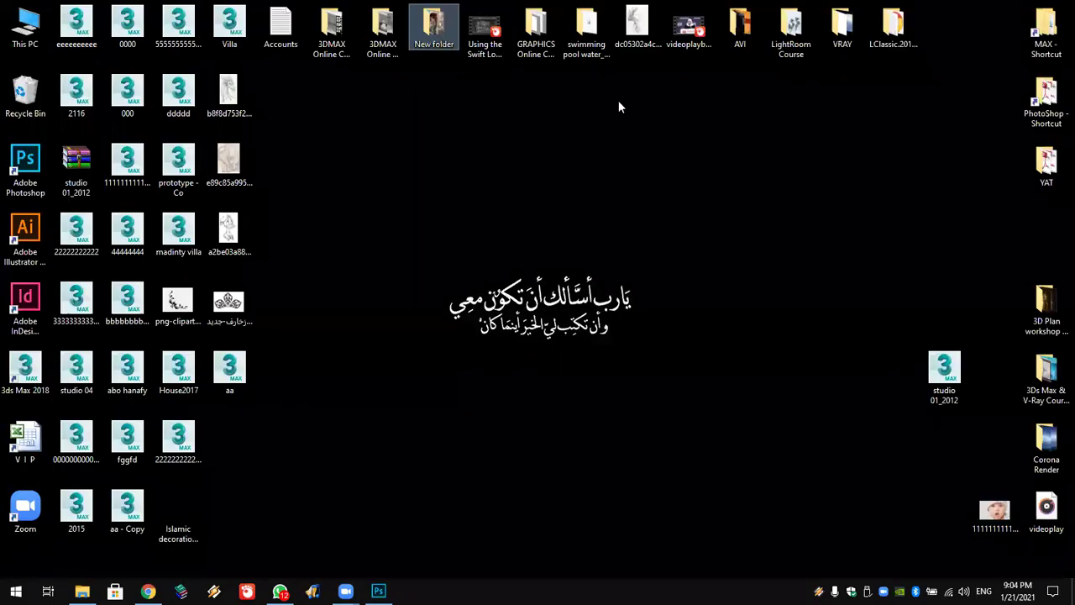
pyautogui.doubleClick(431, 25)
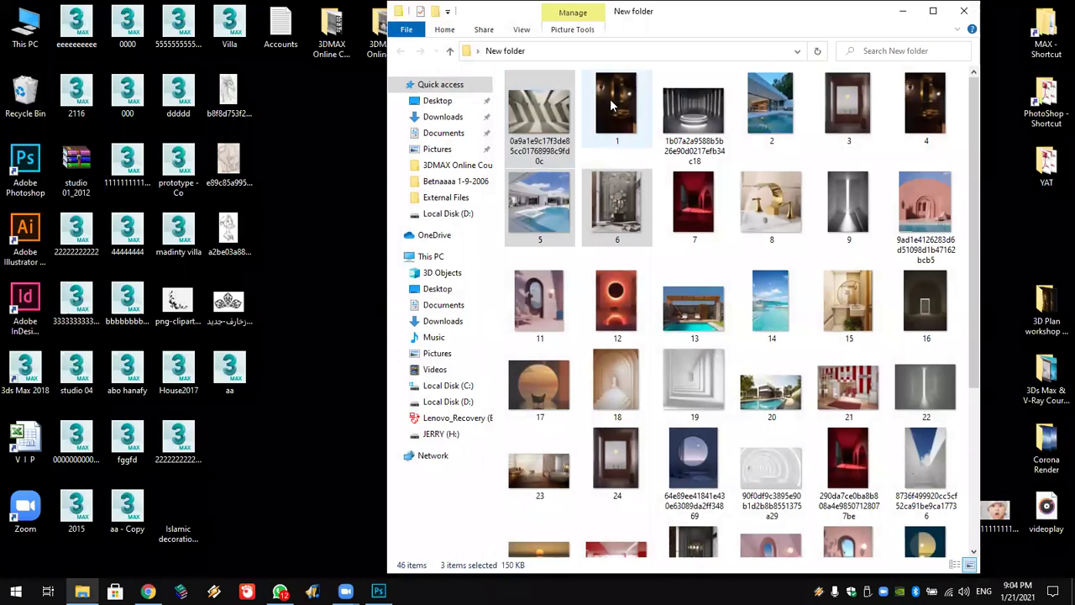
pyautogui.moveTo(692, 117)
pyautogui.mouseDown()
pyautogui.moveTo(434, 519)
pyautogui.moveTo(536, 306)
pyautogui.mouseUp()
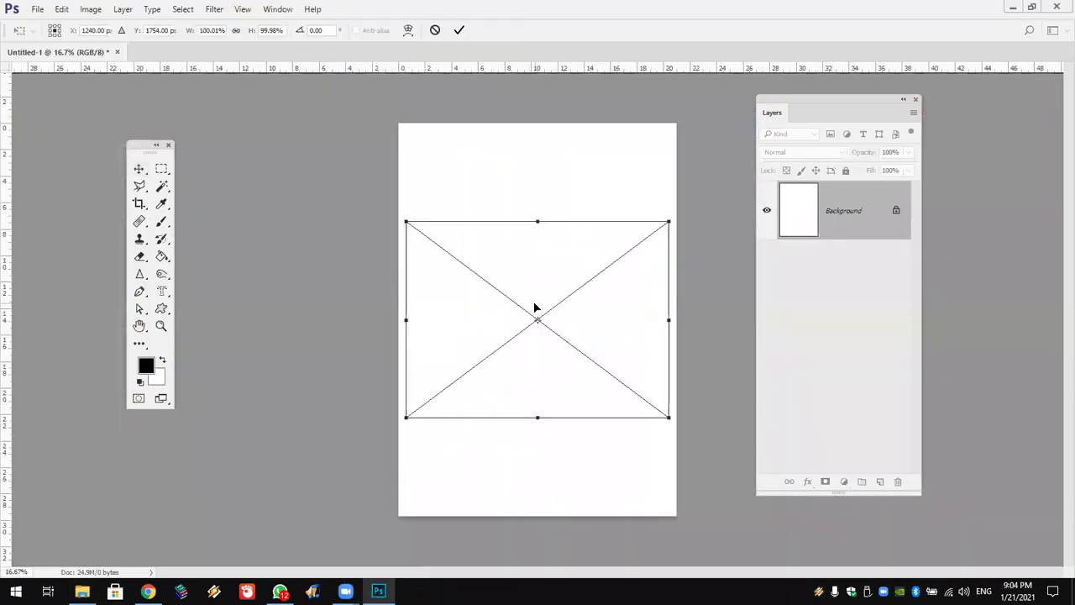
# Shrink the corridor picture to about half size, centre it horizontally, and confirm placement
pyautogui.moveTo(553, 267); pyautogui.dragTo(560, 255)
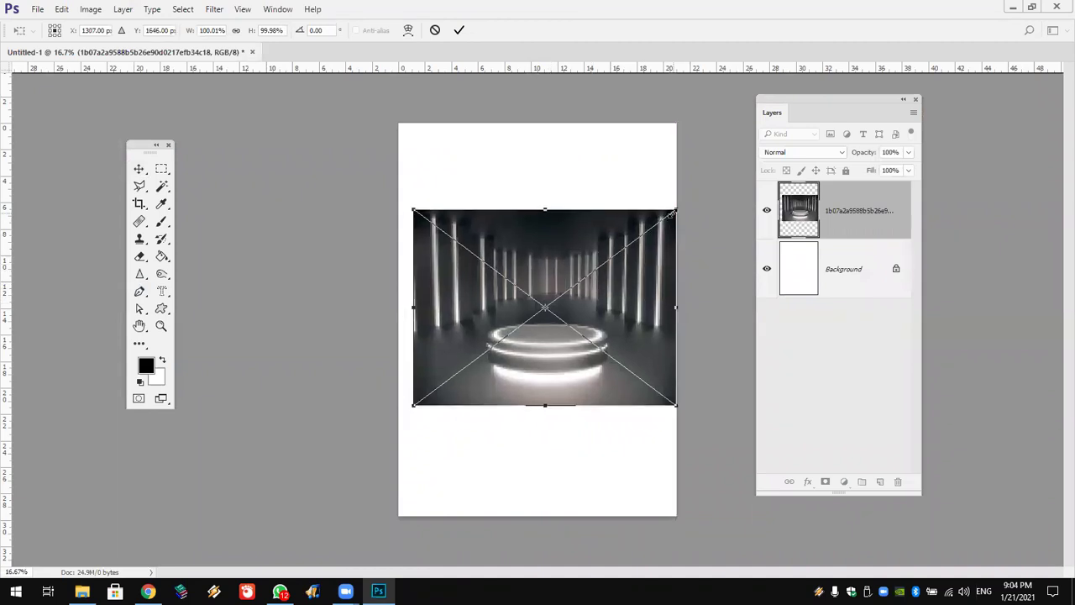
pyautogui.moveTo(671, 213); pyautogui.dragTo(557, 300)
pyautogui.moveTo(489, 322)
pyautogui.mouseDown()
pyautogui.moveTo(548, 274)
pyautogui.moveTo(555, 237)
pyautogui.mouseUp()
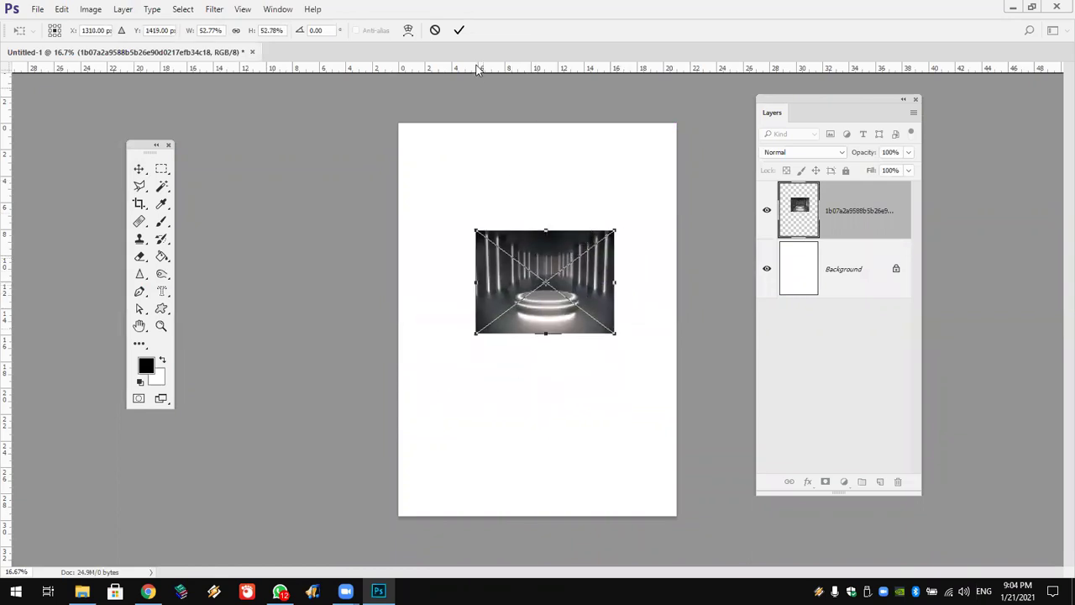
pyautogui.click(459, 31)
# Rasterize the corridor layer and start a Free Transform on it at 100% scale
pyautogui.rightClick(850, 208)
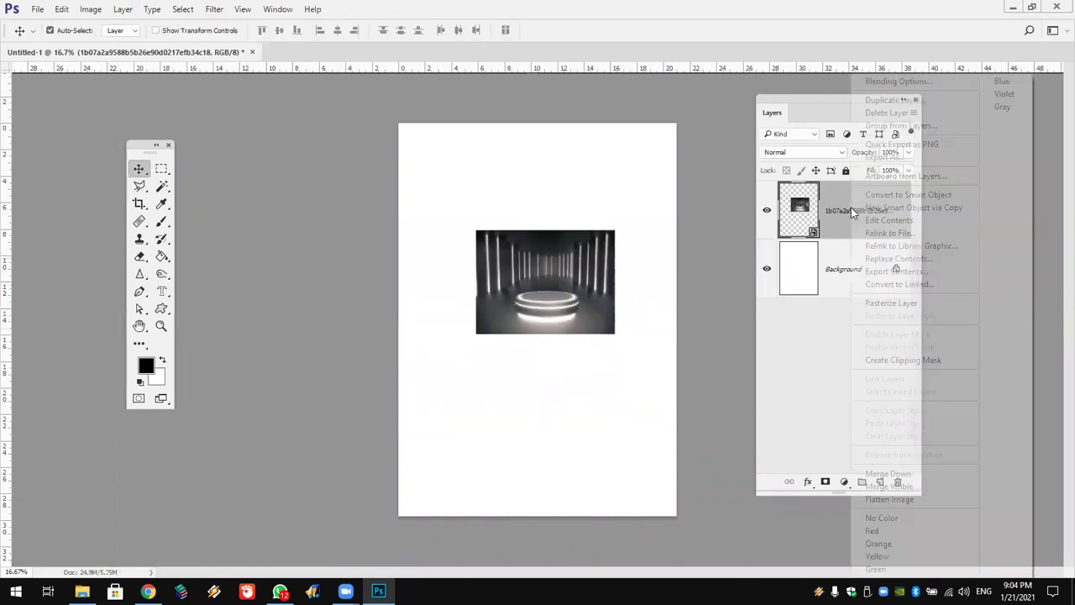
pyautogui.click(888, 304)
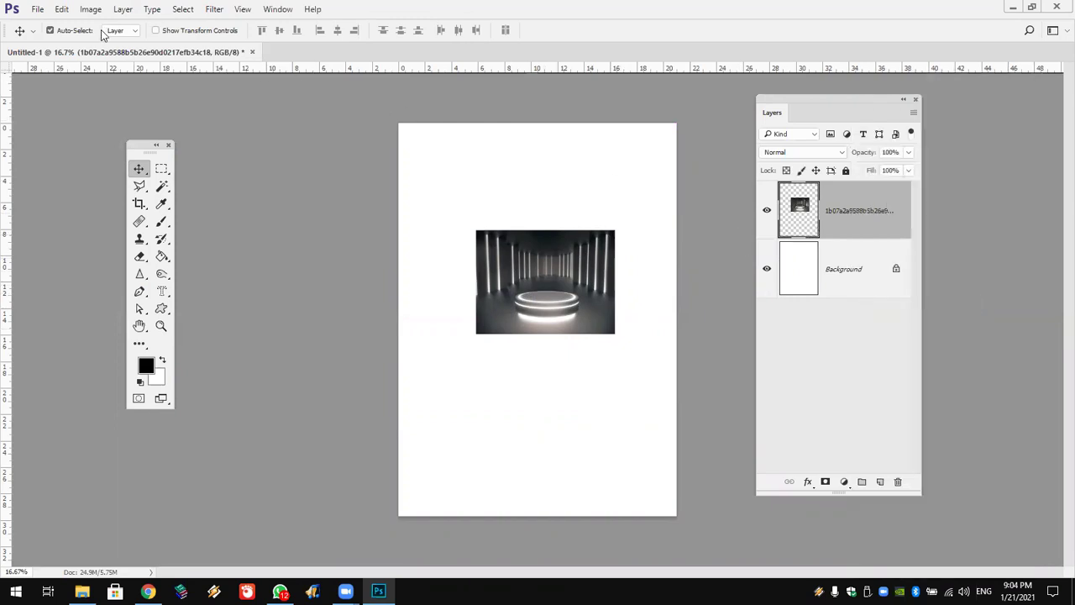
pyautogui.click(62, 10)
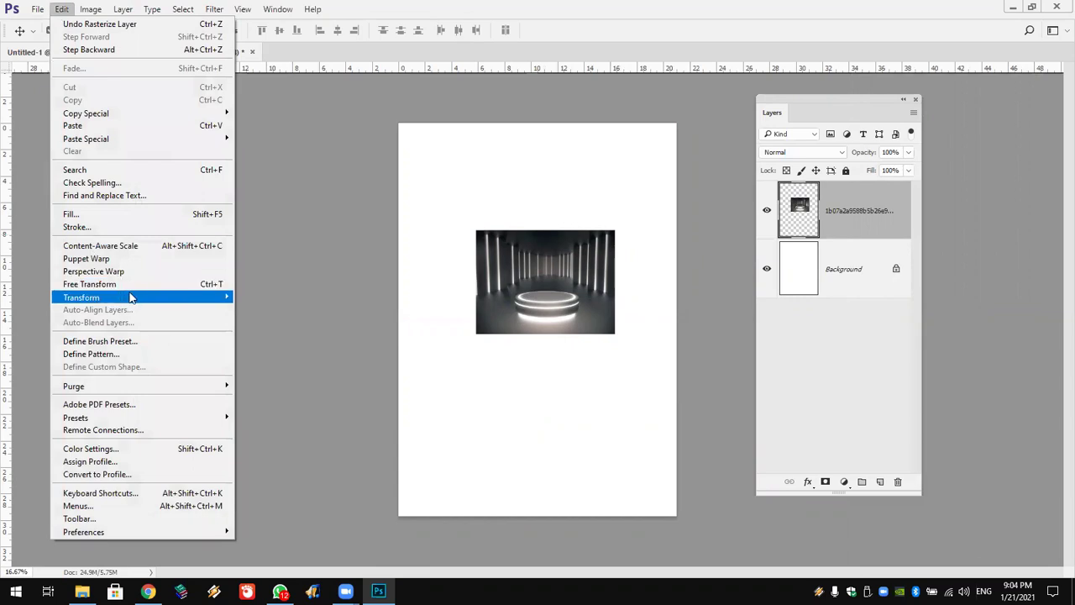
pyautogui.click(105, 284)
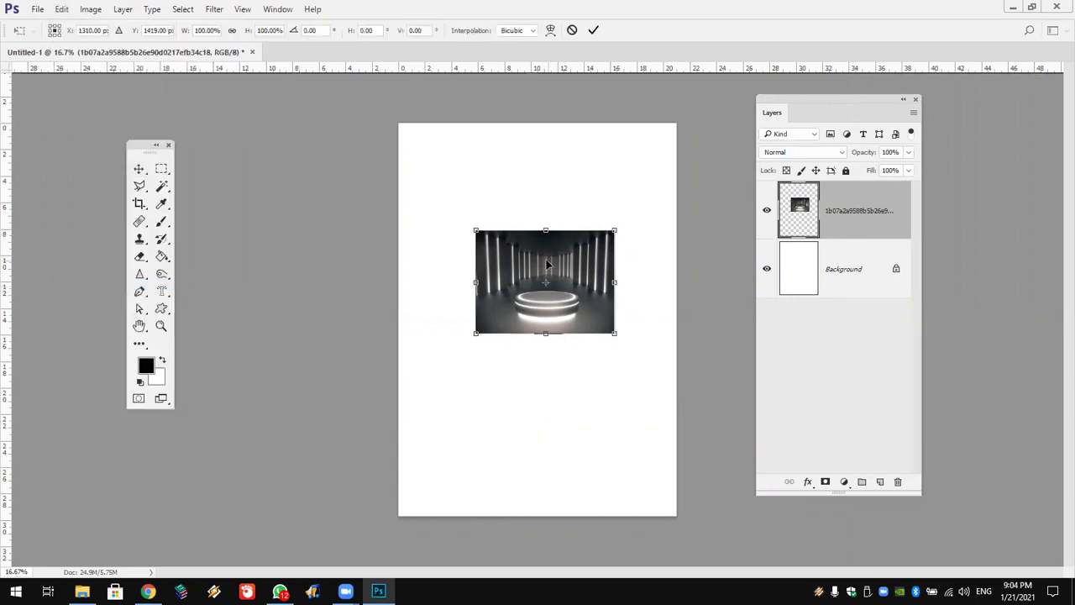
# Nudge the corridor picture up and left, reset the pivot to centre, and link width and height
pyautogui.moveTo(549, 266); pyautogui.dragTo(534, 264)
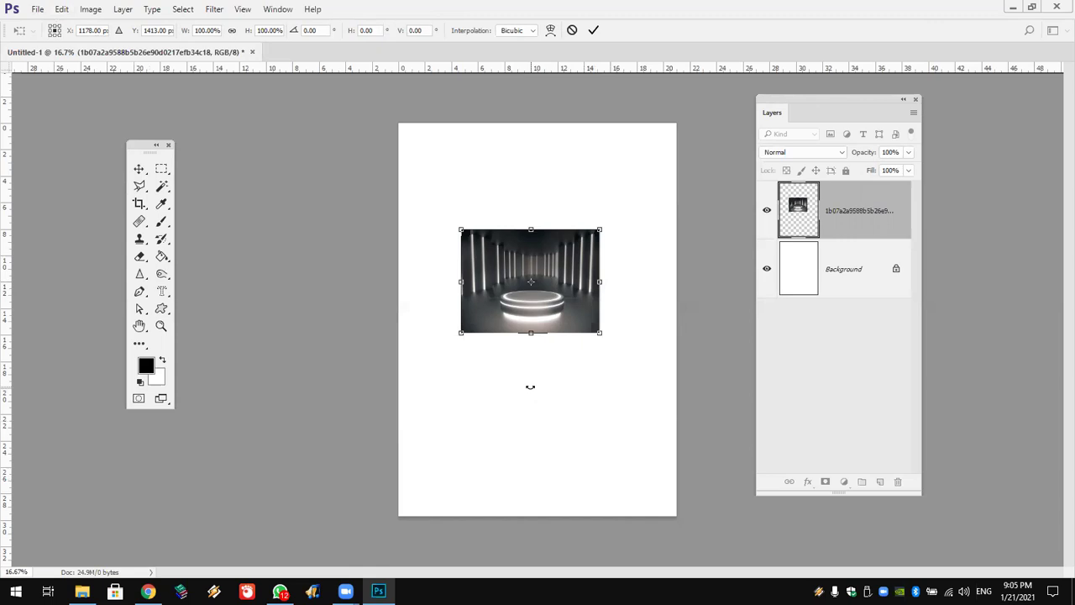
pyautogui.moveTo(531, 281); pyautogui.dragTo(531, 410)
pyautogui.click(57, 31)
pyautogui.moveTo(516, 269)
pyautogui.mouseDown()
pyautogui.moveTo(435, 181)
pyautogui.moveTo(504, 250)
pyautogui.mouseUp()
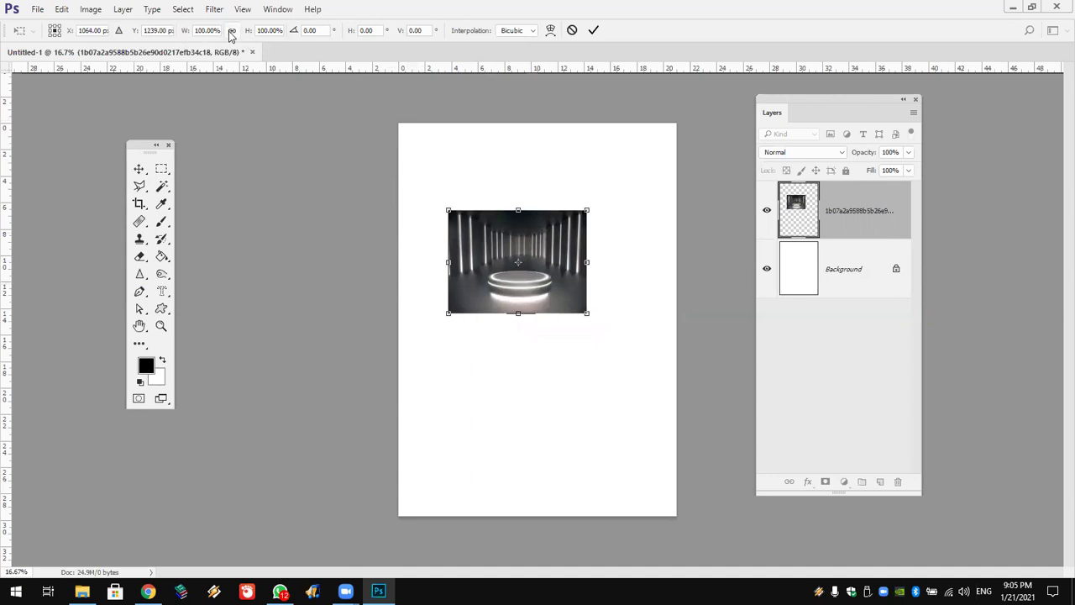
pyautogui.click(232, 32)
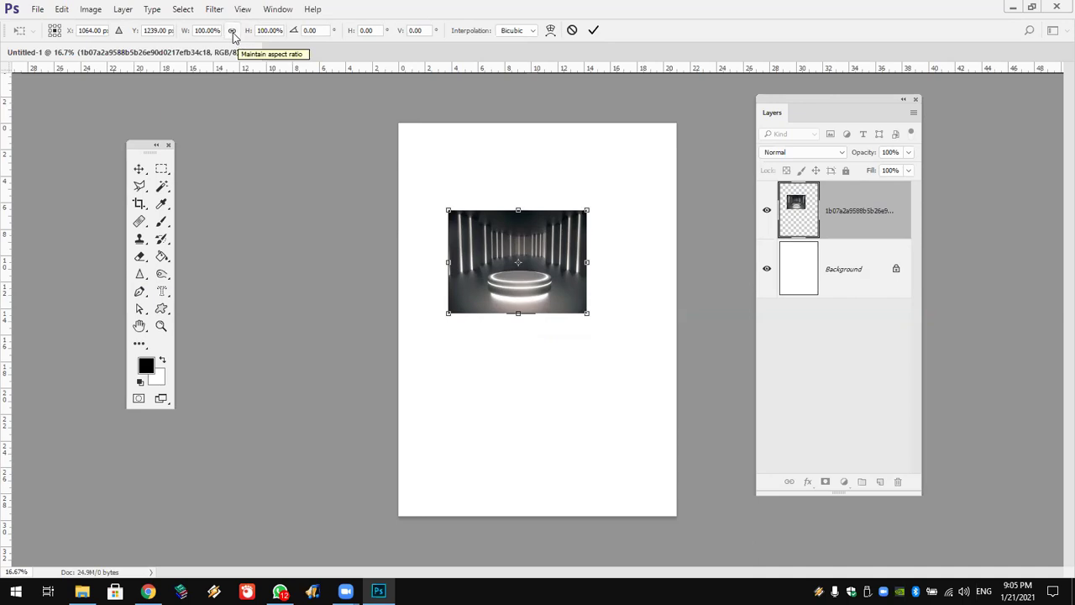
# Set the corridor photo's horizontal skew to 30 and shift it slightly down-right
pyautogui.click(317, 30)
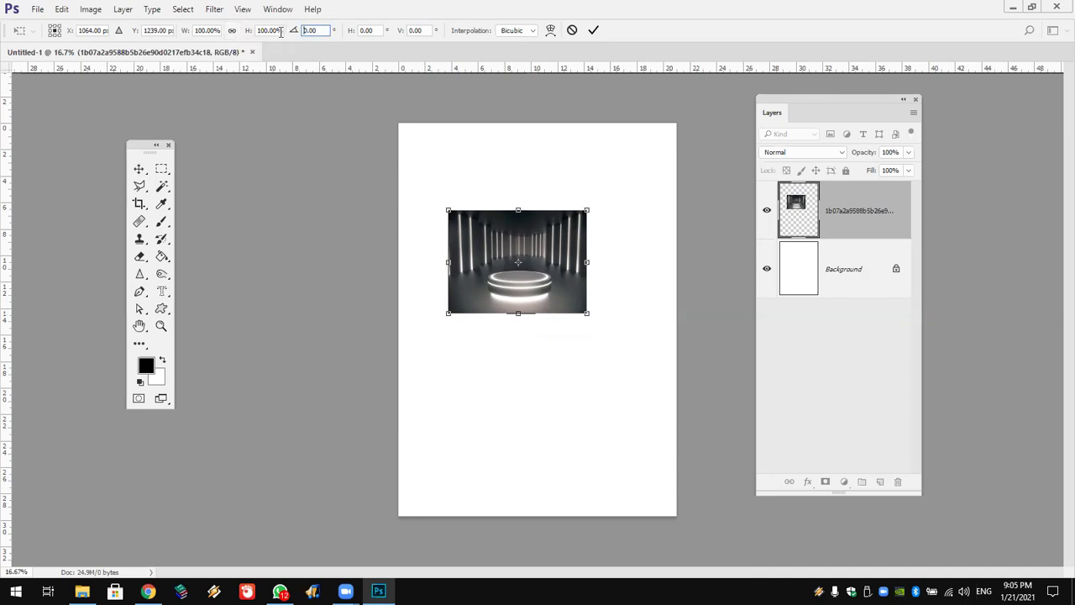
pyautogui.doubleClick(308, 34)
pyautogui.press('Tab')
pyautogui.write('30')
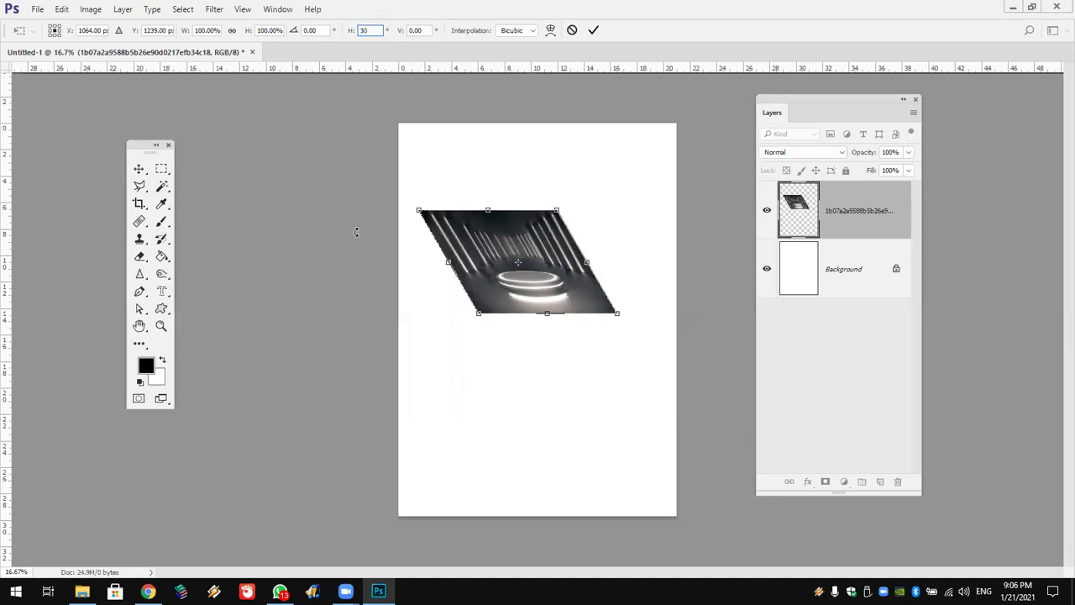
pyautogui.click(65, 10)
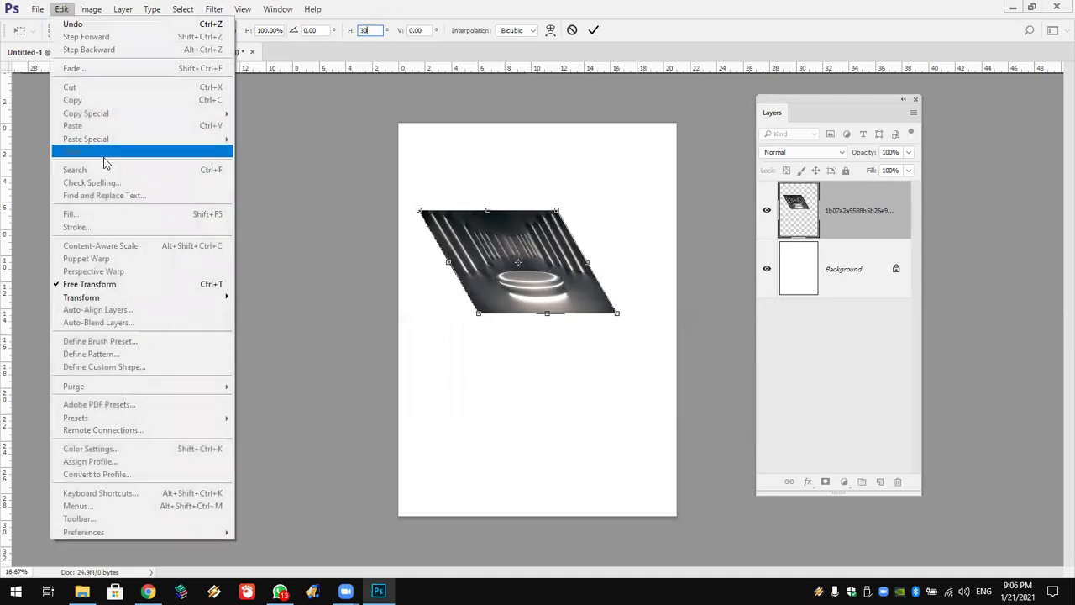
pyautogui.moveTo(82, 297)
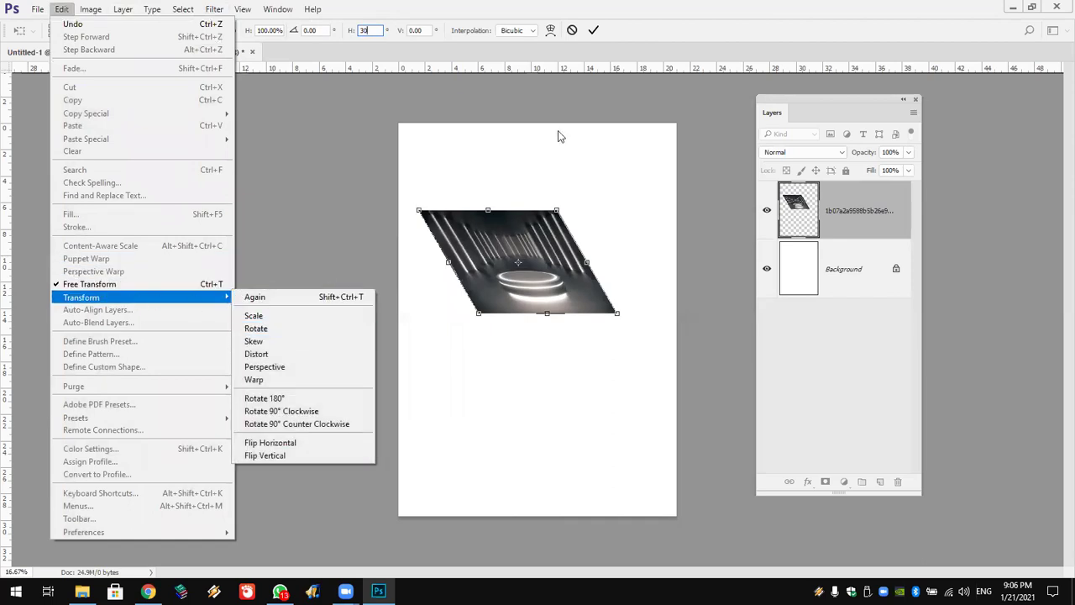
pyautogui.click(528, 5)
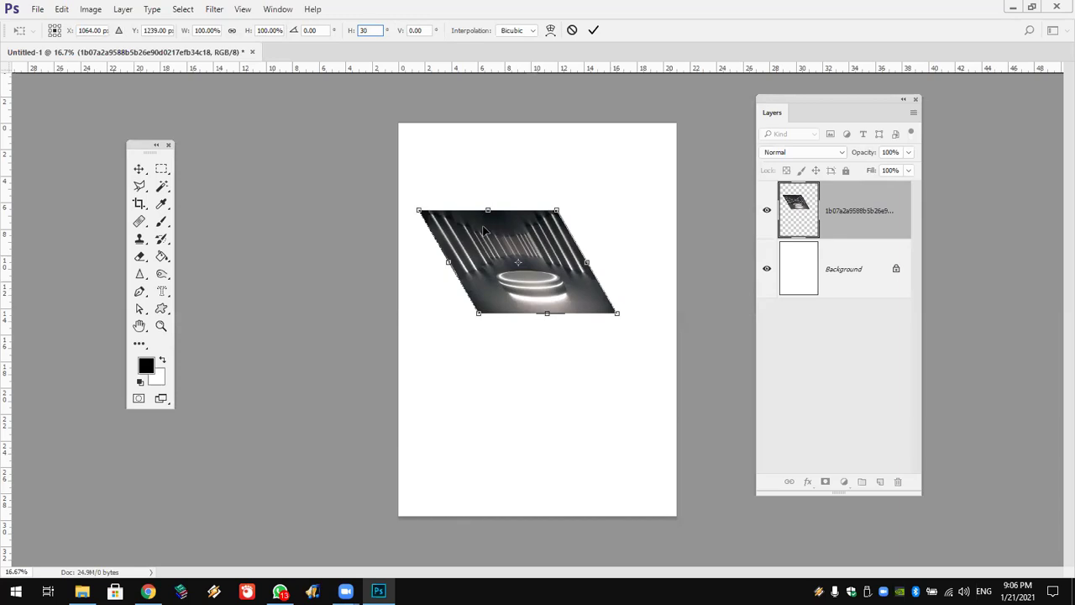
pyautogui.moveTo(485, 232); pyautogui.dragTo(504, 239)
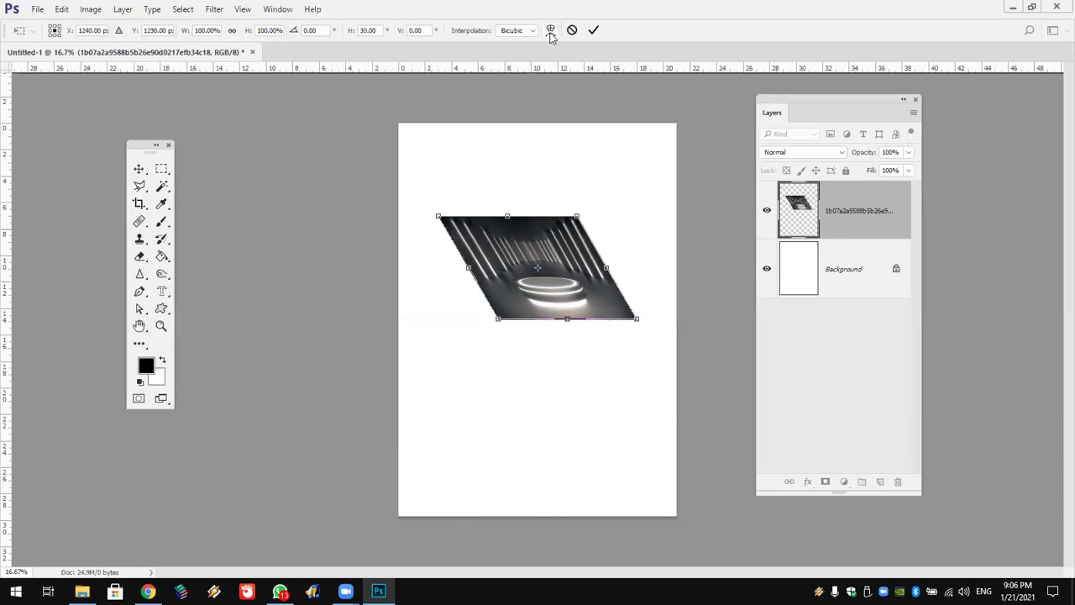
# Apply an Arc warp to the photo, then change the warp style to Custom
pyautogui.click(550, 31)
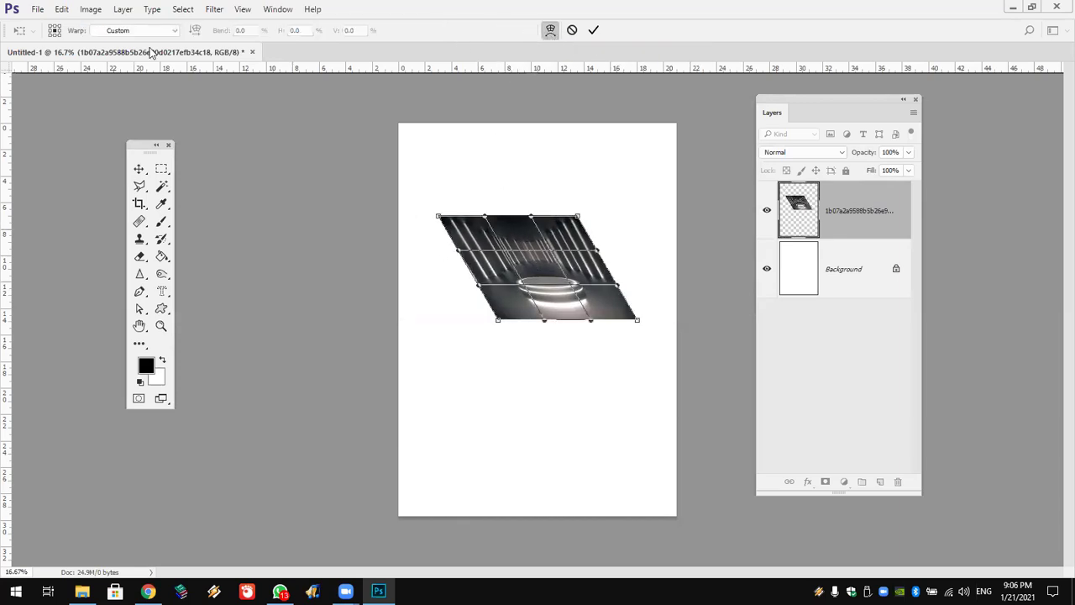
pyautogui.click(117, 31)
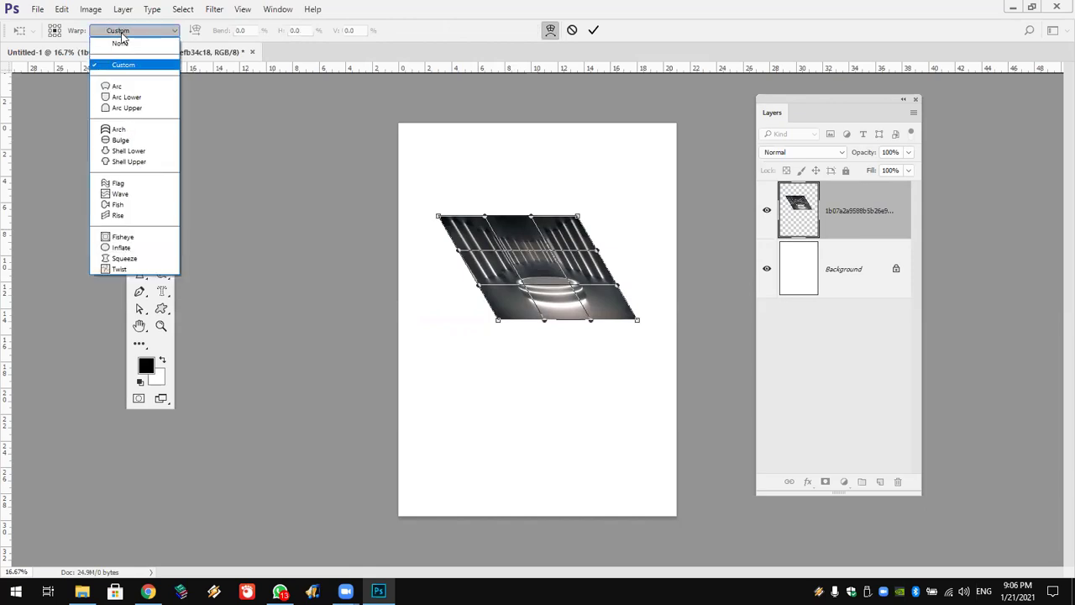
pyautogui.click(138, 87)
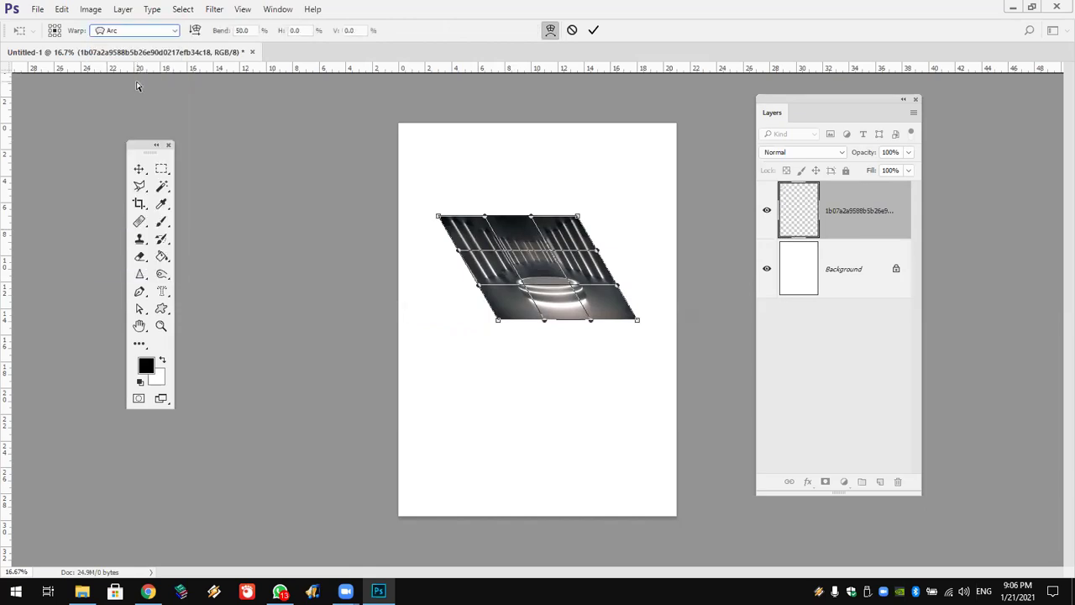
pyautogui.click(136, 31)
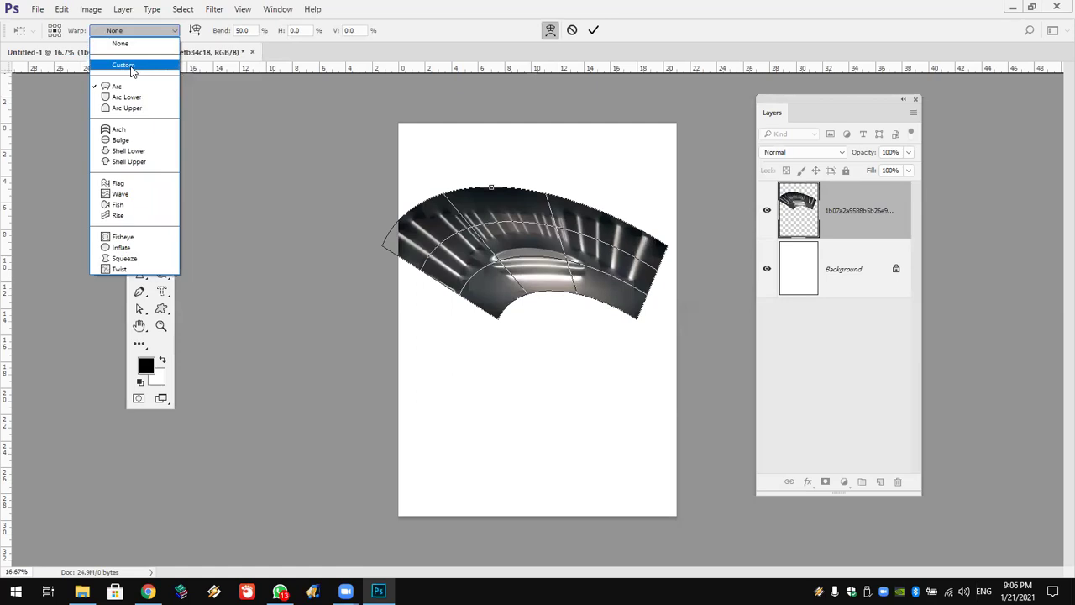
pyautogui.click(124, 65)
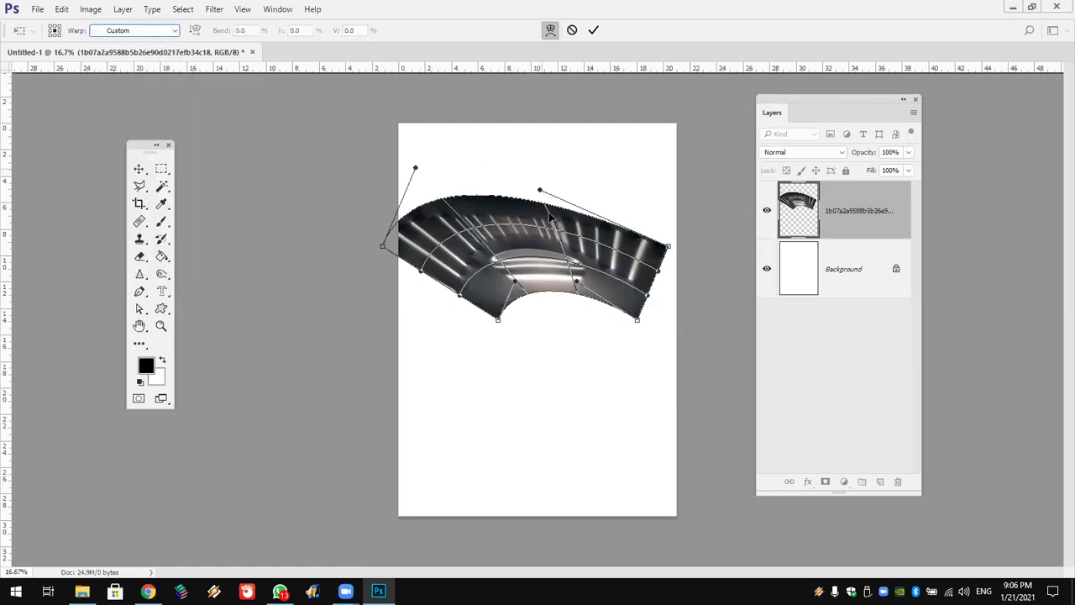
# Drag the warp mesh into a wavy curve, commit it, and nudge the photo down-right
pyautogui.moveTo(544, 171); pyautogui.dragTo(552, 266)
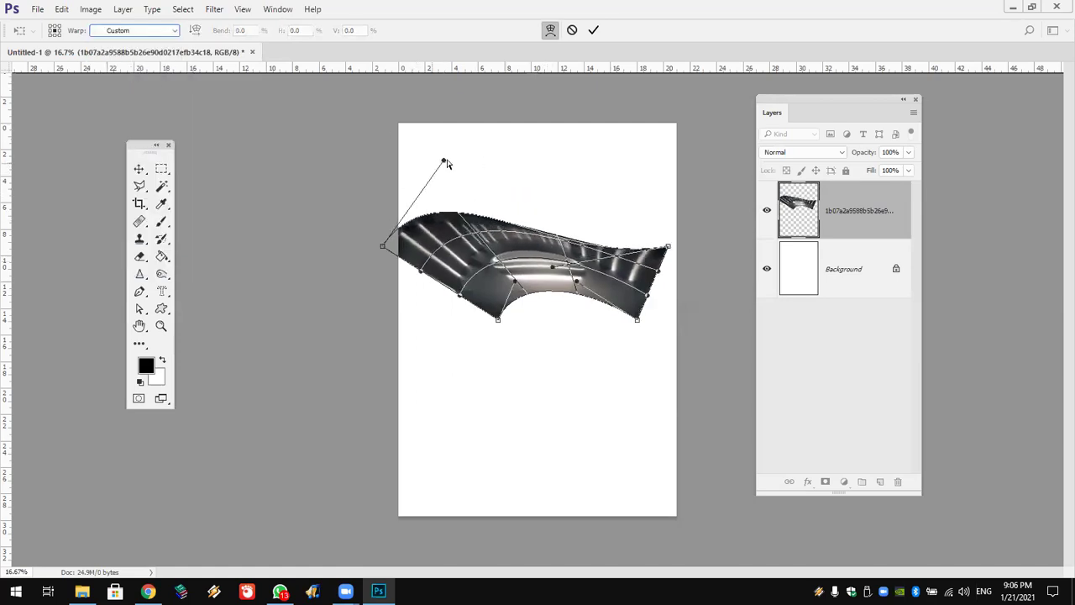
pyautogui.moveTo(417, 167)
pyautogui.mouseDown()
pyautogui.moveTo(560, 112)
pyautogui.moveTo(581, 89)
pyautogui.mouseUp()
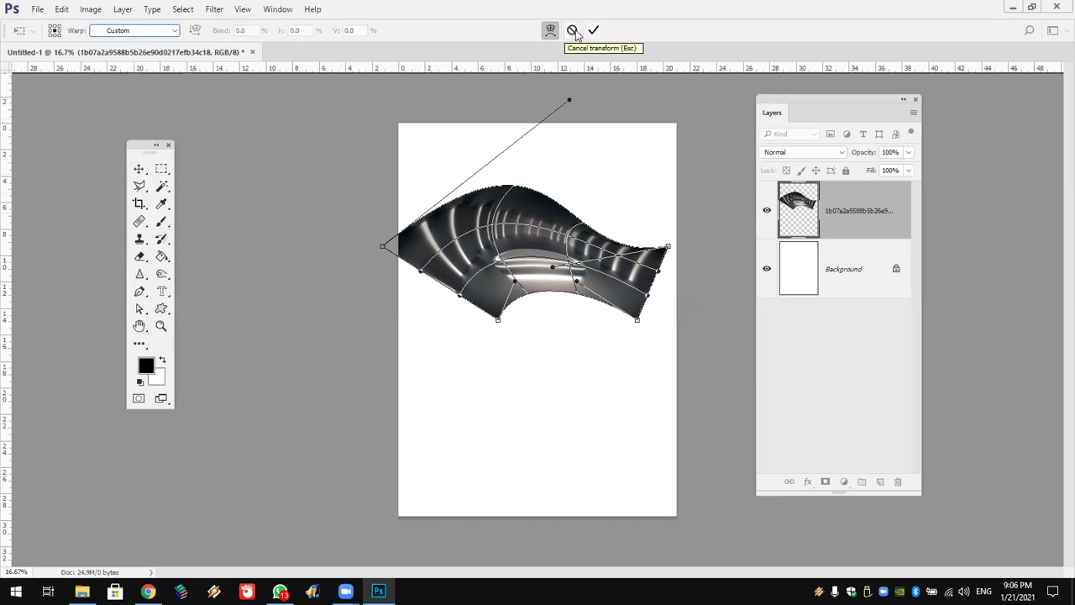
pyautogui.click(592, 30)
pyautogui.moveTo(498, 243); pyautogui.dragTo(508, 251)
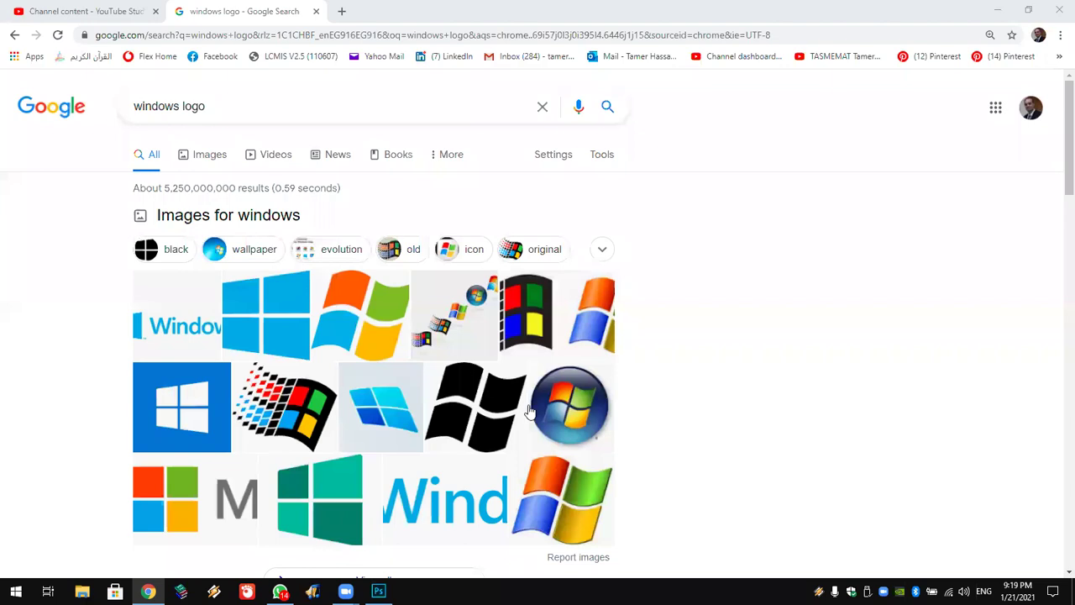
# Show the 'windows logo' image results and preview the transparent black wavy Windows logo
pyautogui.click(483, 416)
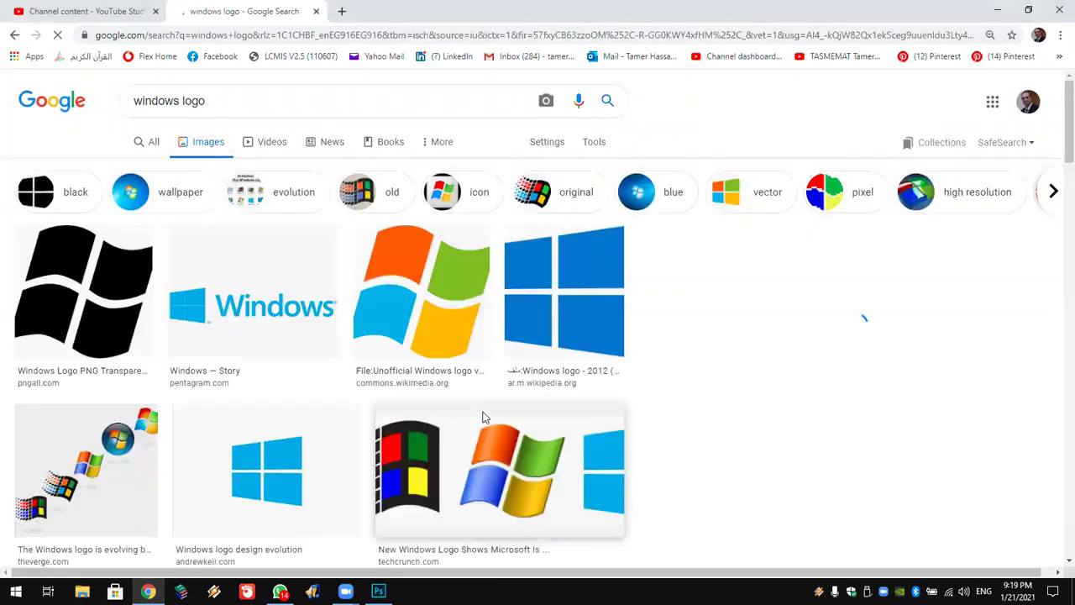
pyautogui.click(89, 309)
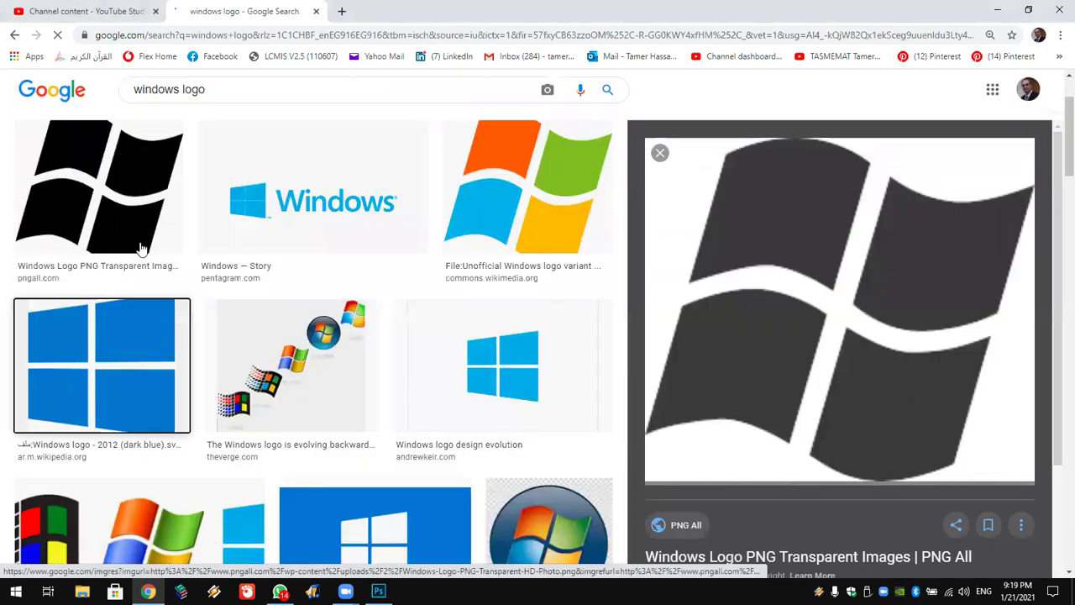
pyautogui.click(71, 221)
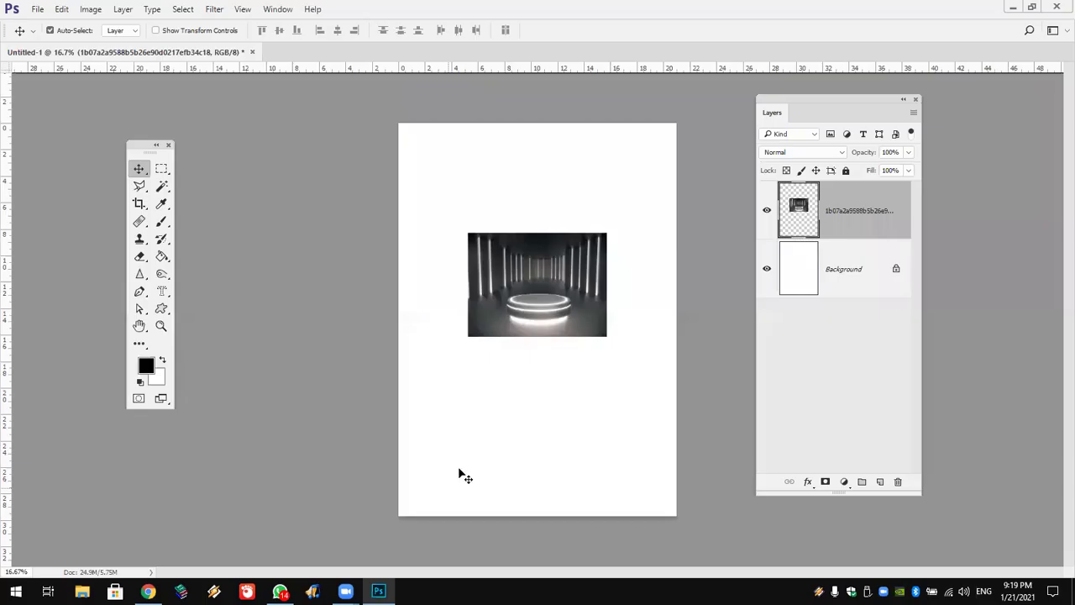
# Remove the corridor photo layer, leaving only the white Background, and shift the Layers panel left
pyautogui.hotkey('ctrl', 'z')
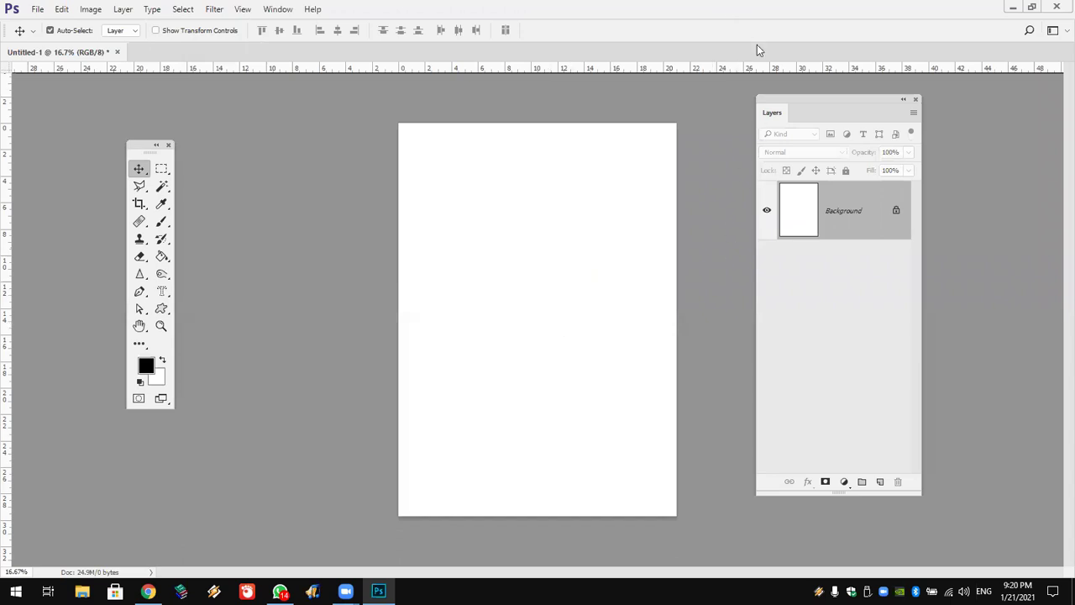
pyautogui.moveTo(814, 102); pyautogui.dragTo(790, 99)
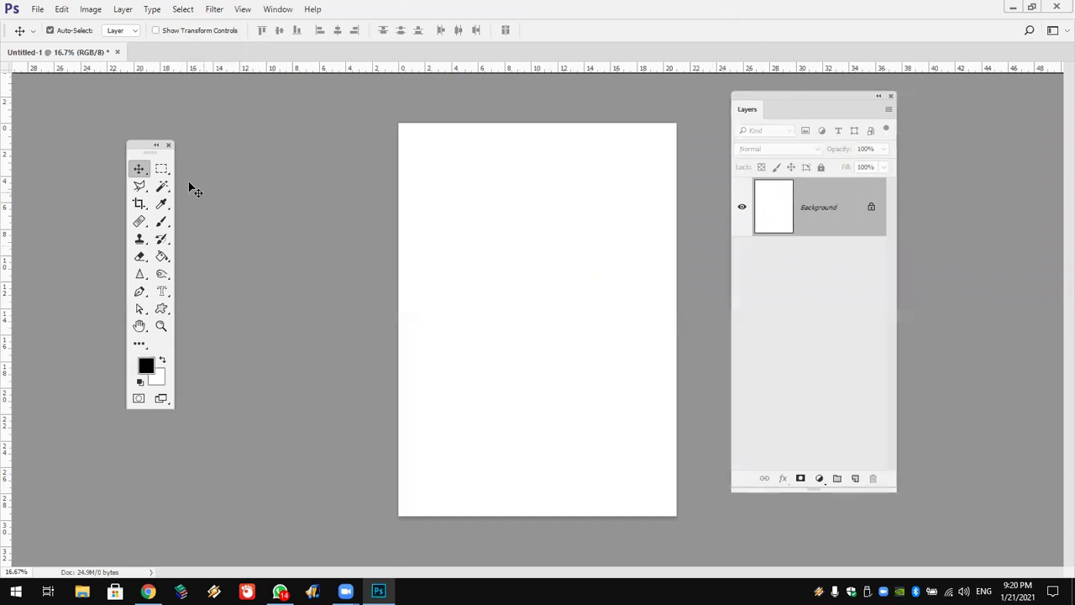
pyautogui.click(165, 171)
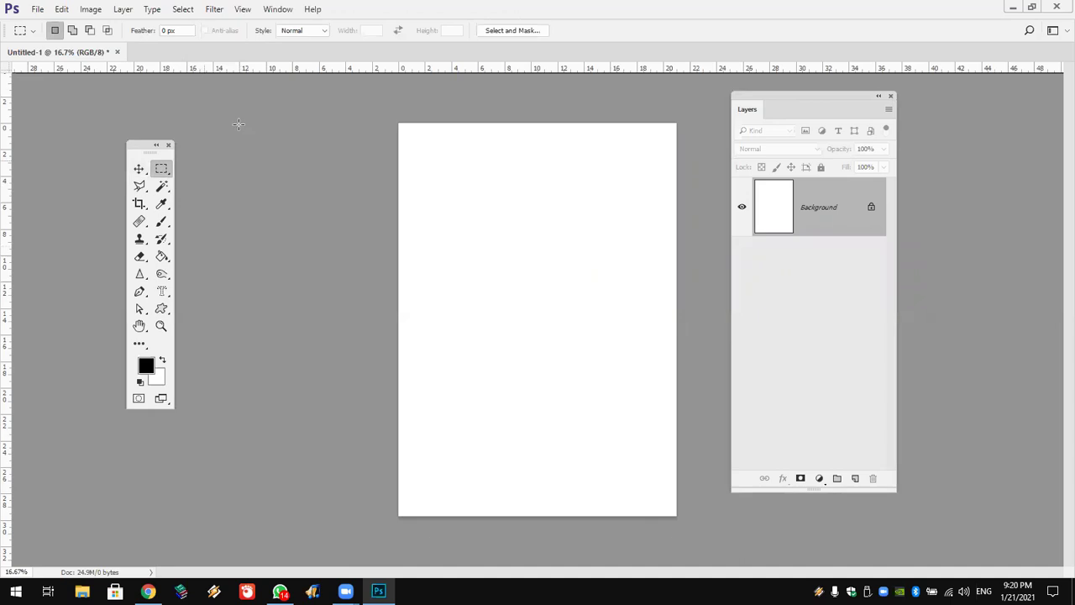
# Set the Rectangular Marquee style to Fixed Ratio 1:1, glancing at the Chrome logo
pyautogui.click(308, 32)
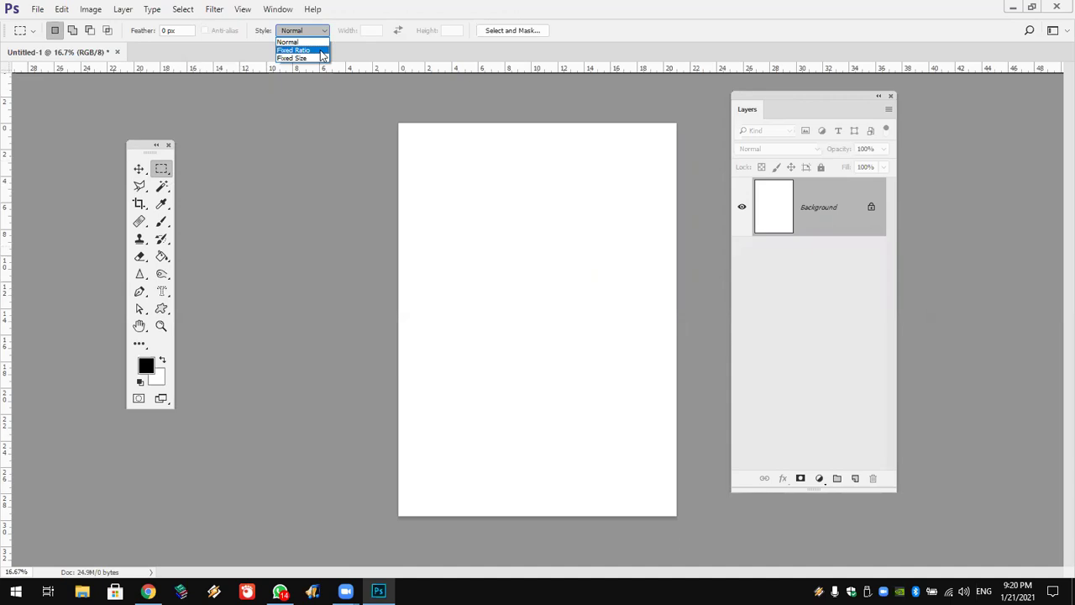
pyautogui.click(319, 51)
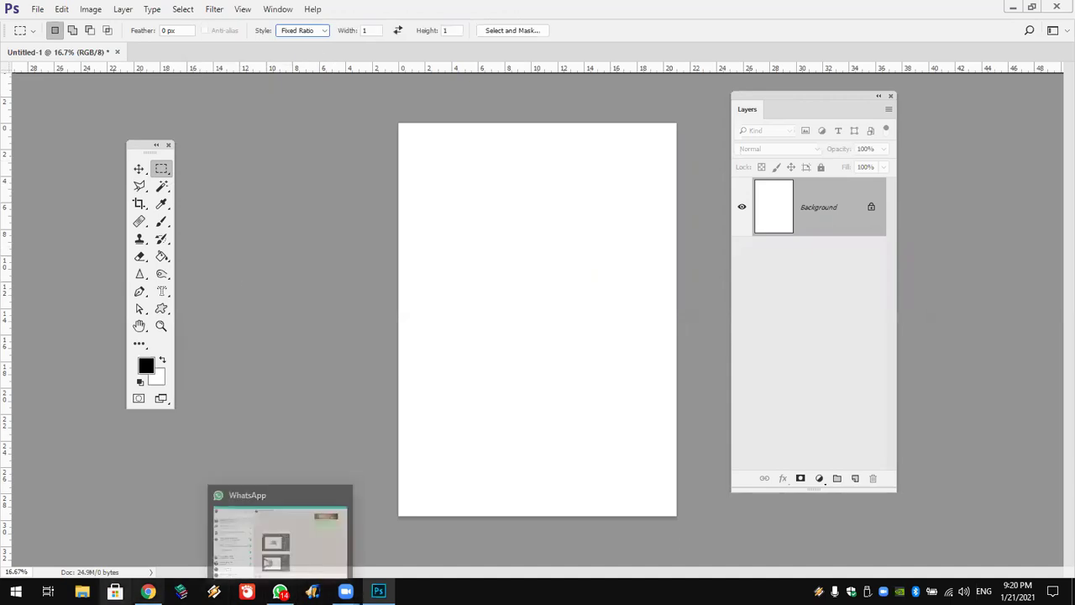
pyautogui.click(148, 533)
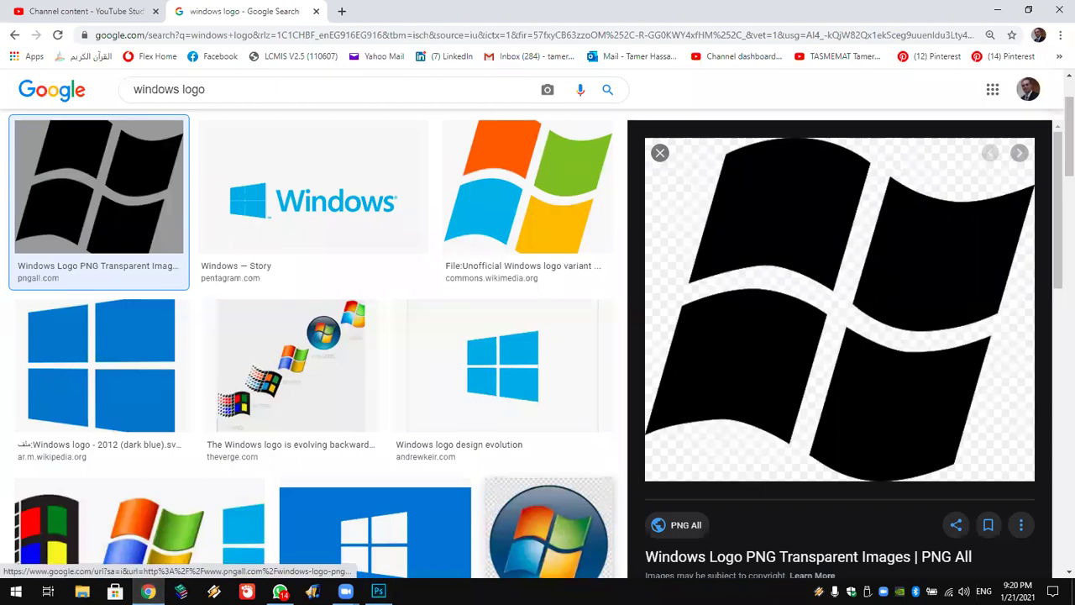
pyautogui.hotkey('alt', 'Tab')
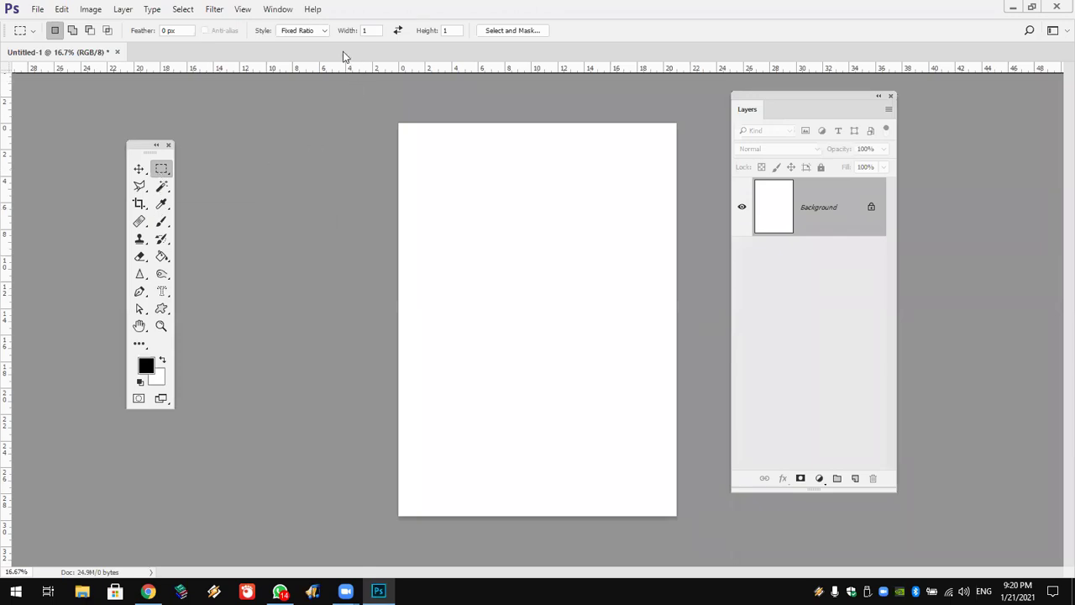
# Fill a square selection in the upper left with black on a new Layer 1, then deselect
pyautogui.moveTo(437, 205); pyautogui.dragTo(542, 306)
pyautogui.click(366, 31)
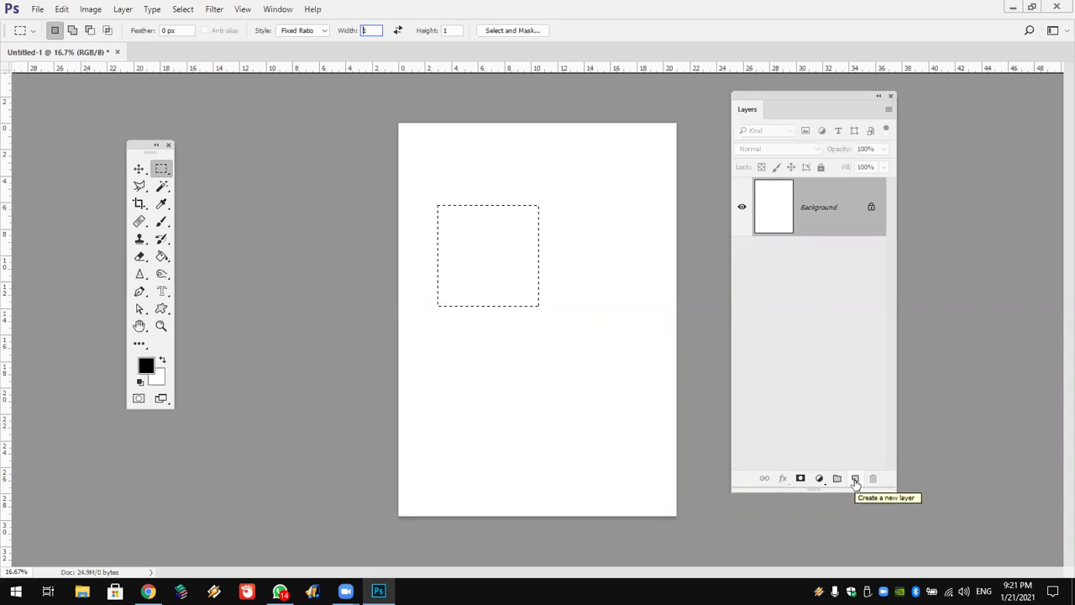
pyautogui.click(854, 479)
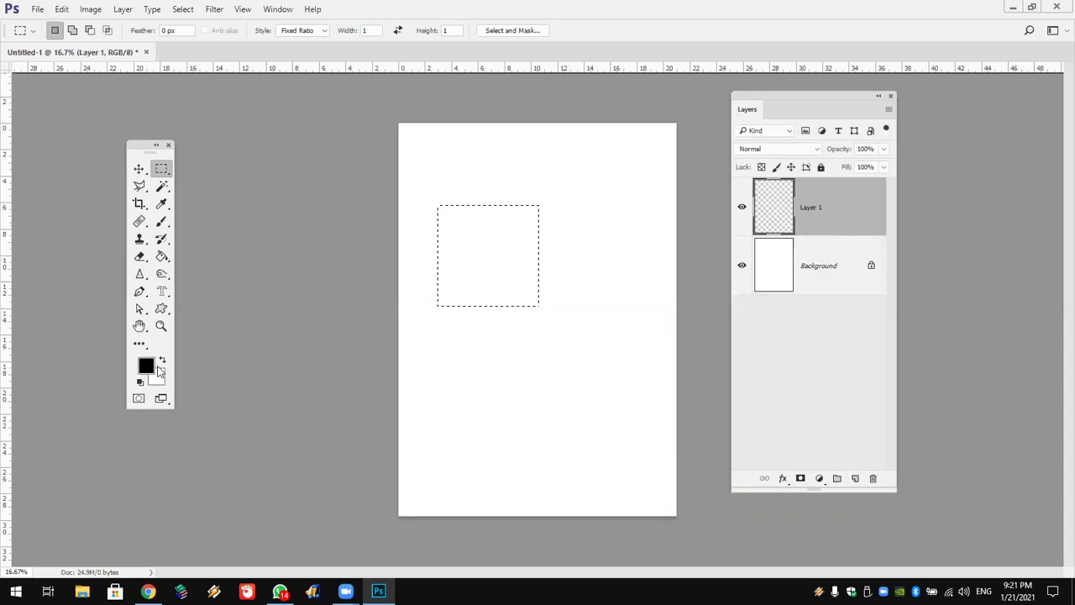
pyautogui.click(162, 256)
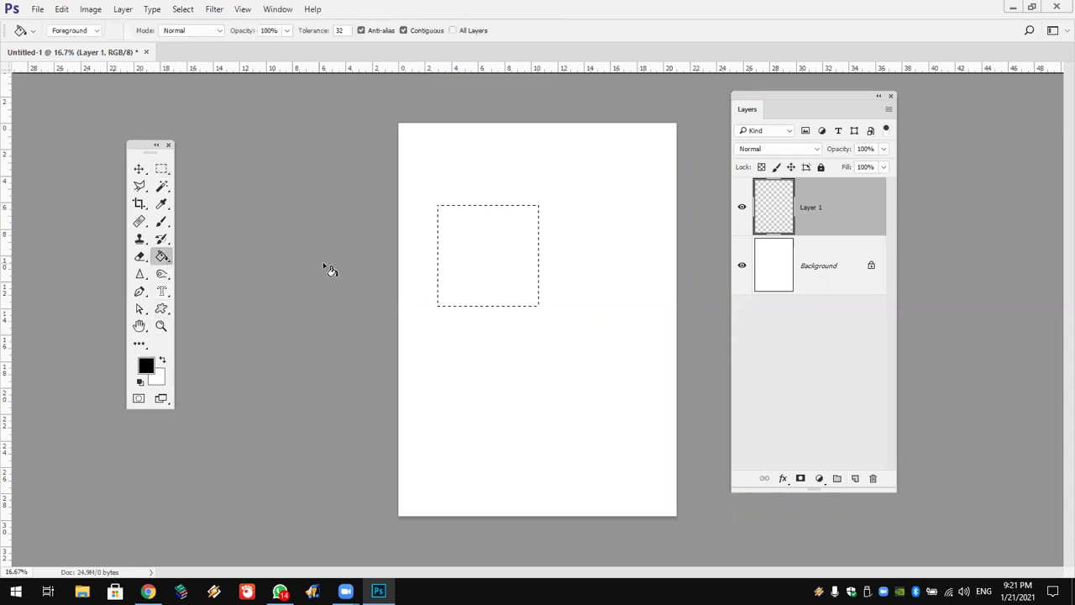
pyautogui.click(475, 269)
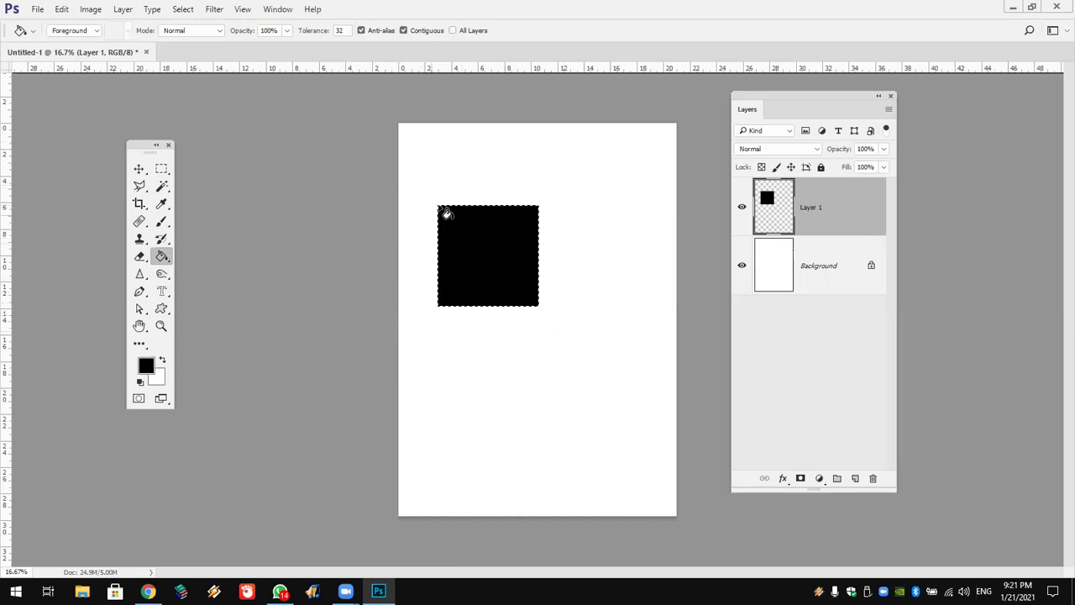
pyautogui.click(183, 9)
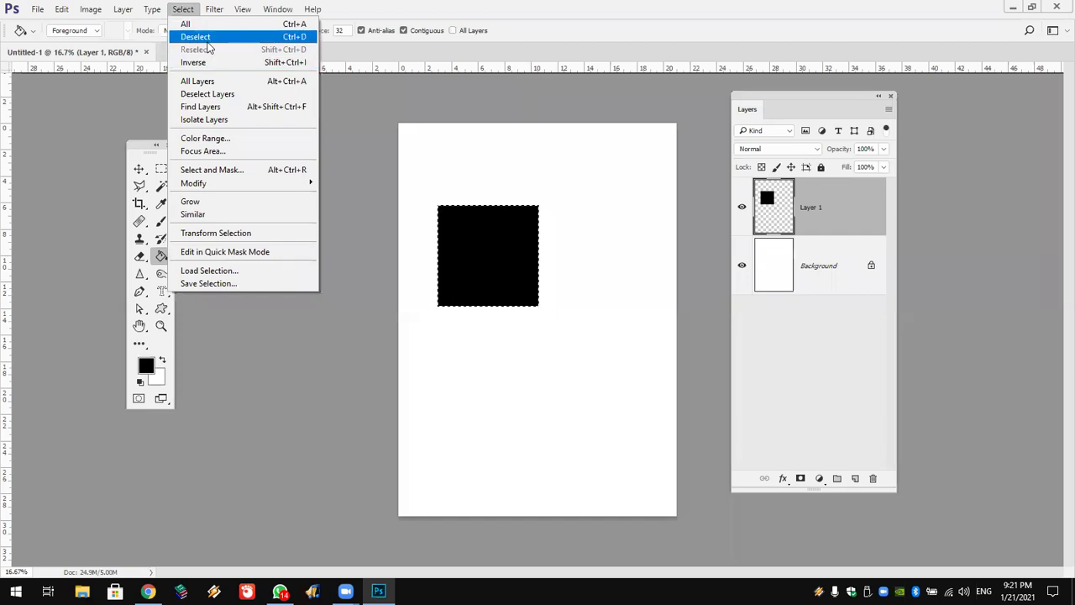
pyautogui.click(208, 42)
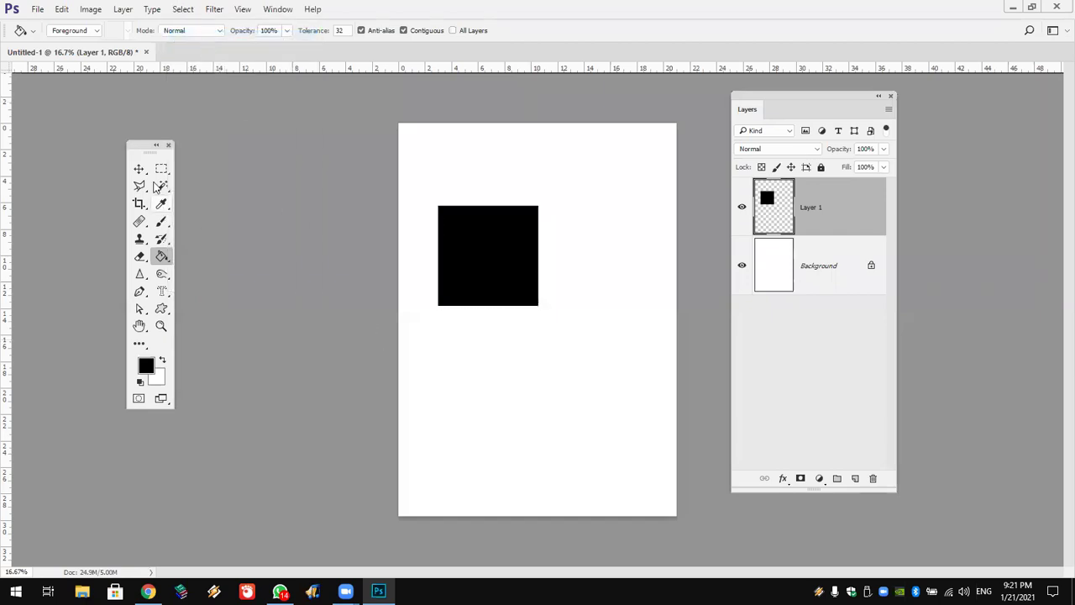
pyautogui.click(139, 169)
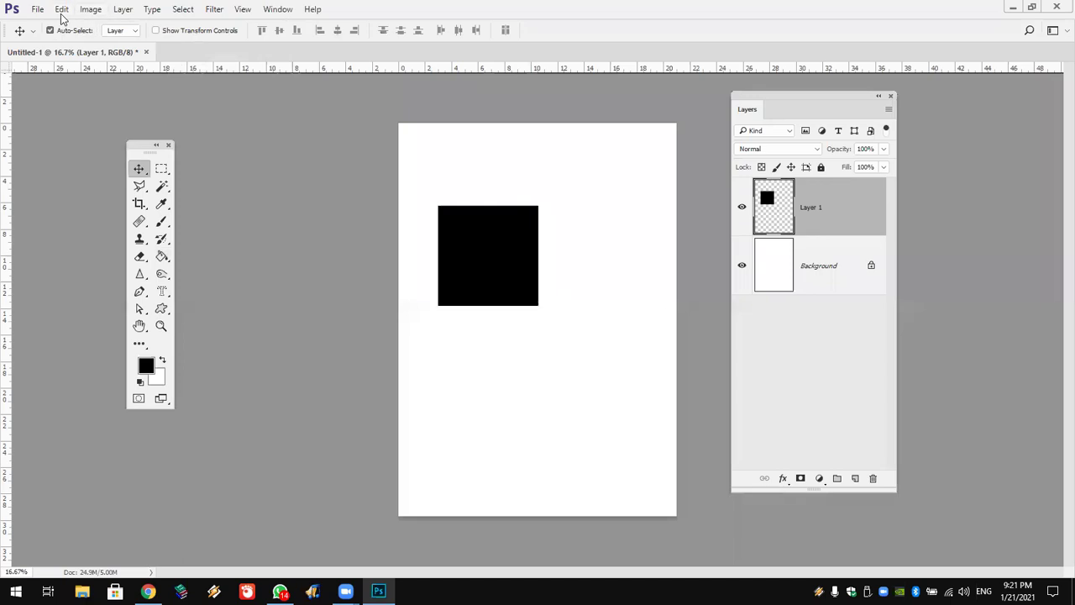
# Warp the black square into an Arch and Alt-drag a copy directly beneath it
pyautogui.click(62, 10)
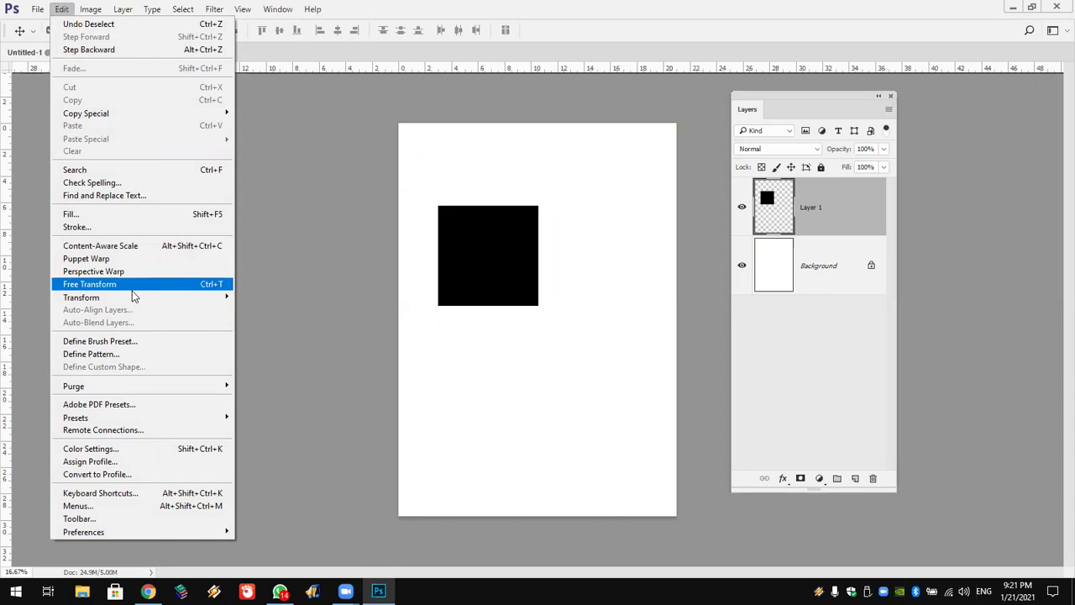
pyautogui.moveTo(81, 297)
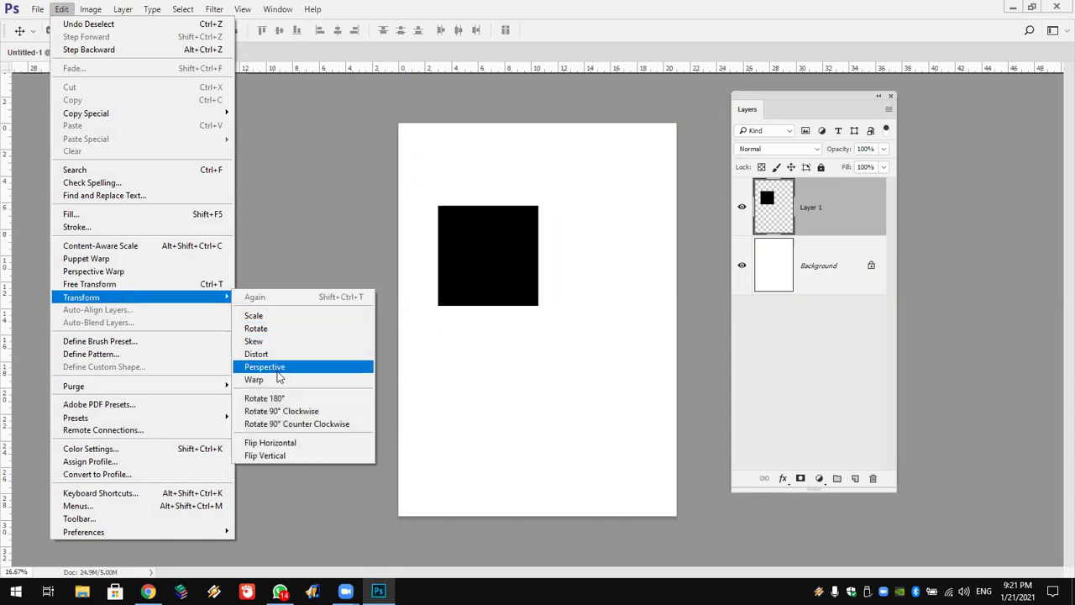
pyautogui.click(277, 379)
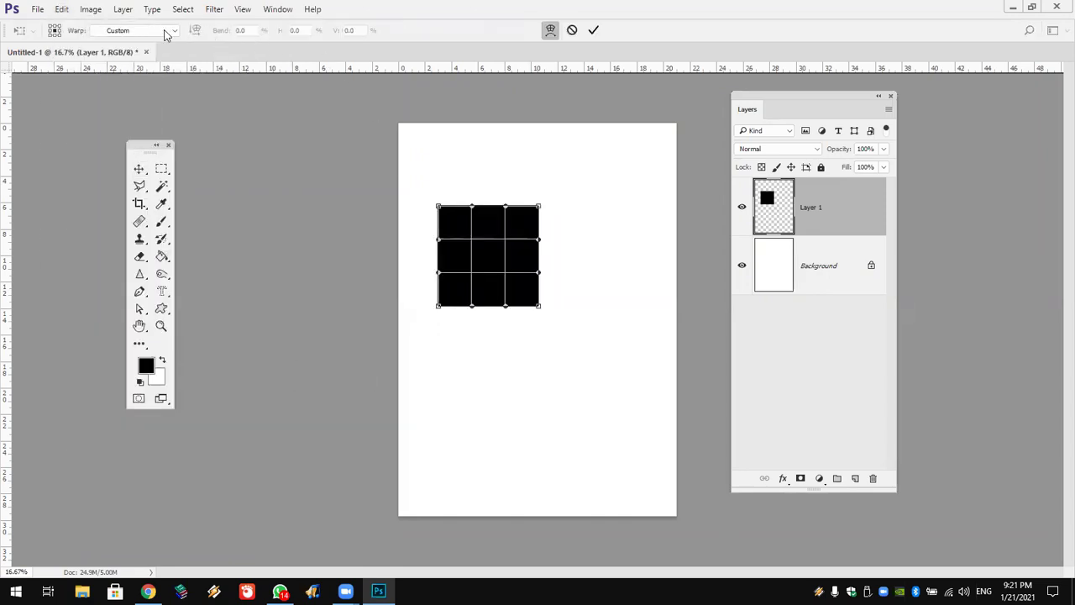
pyautogui.click(158, 32)
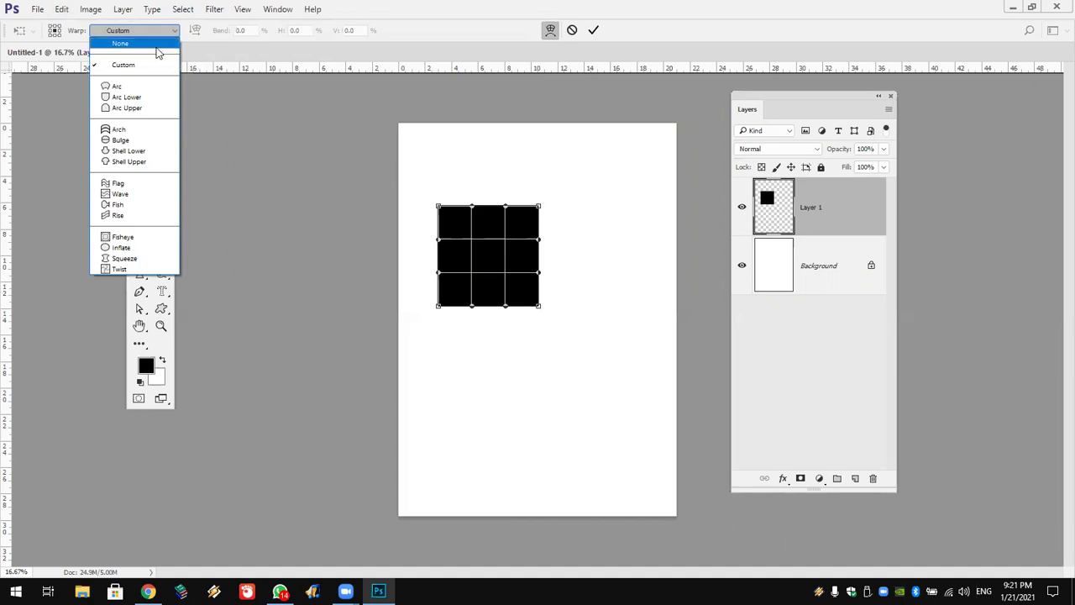
pyautogui.click(143, 131)
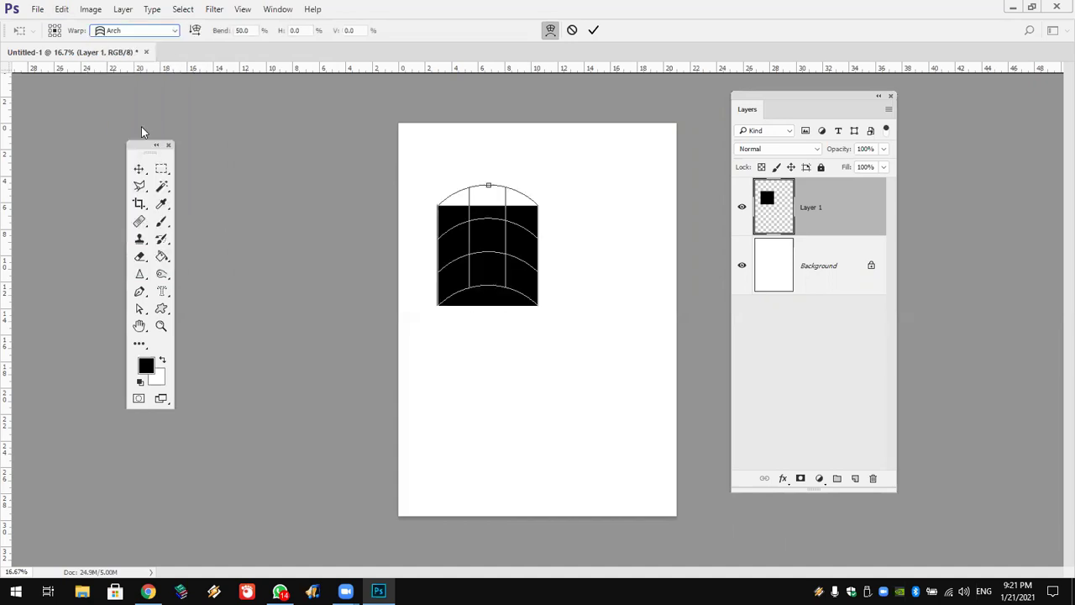
pyautogui.click(592, 31)
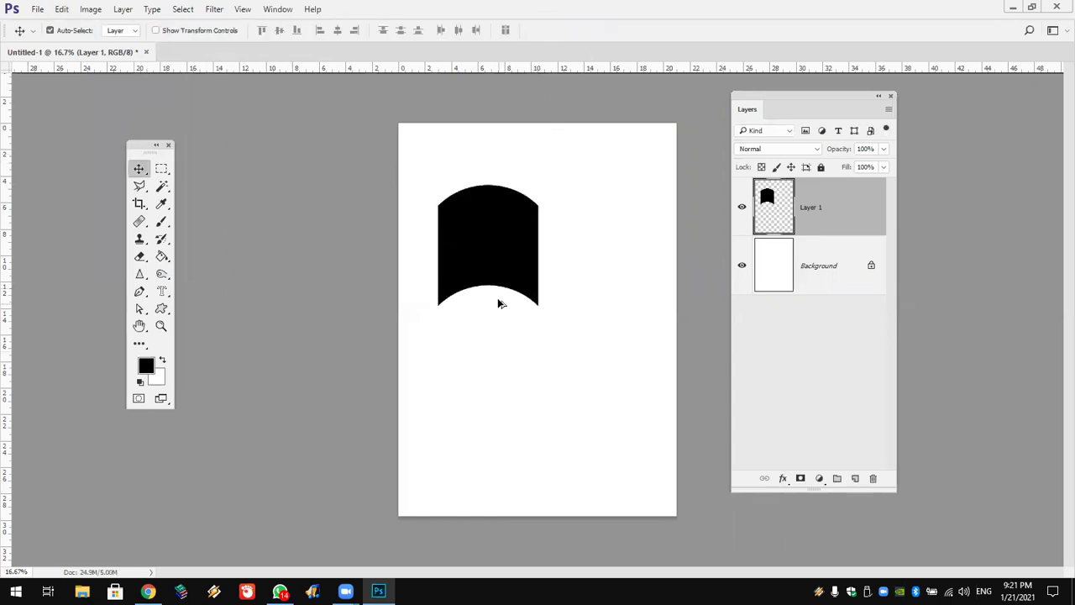
pyautogui.moveTo(501, 252)
pyautogui.mouseDown()
pyautogui.moveTo(494, 340)
pyautogui.moveTo(506, 350)
pyautogui.mouseUp()
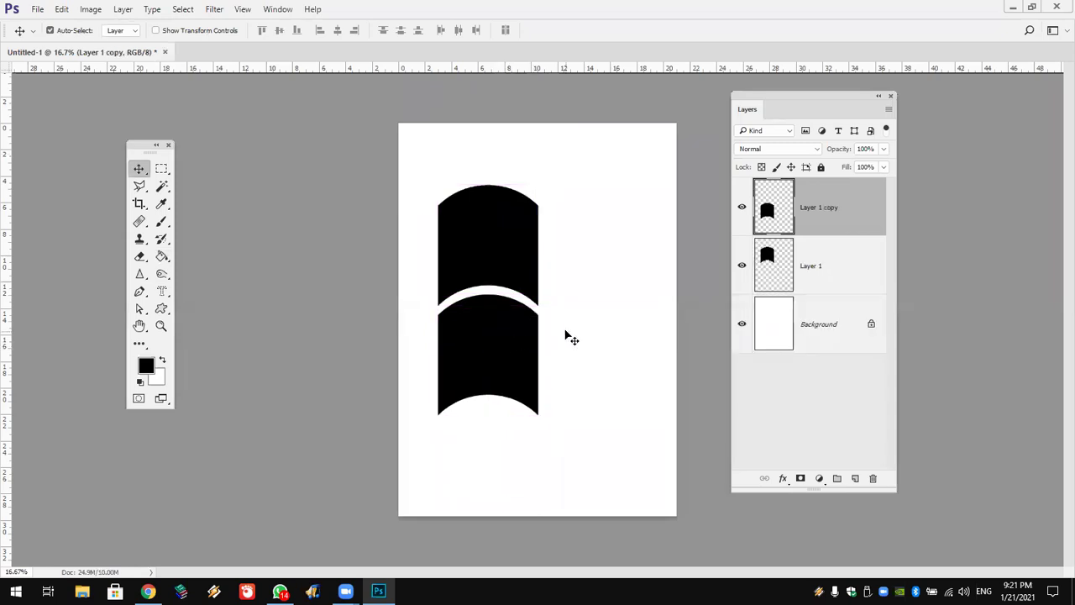
# Copy both arches to the right, rotate that pair 180° and lower it to form the wave
pyautogui.keyDown('shift'); pyautogui.click(867, 267); pyautogui.keyUp('shift')
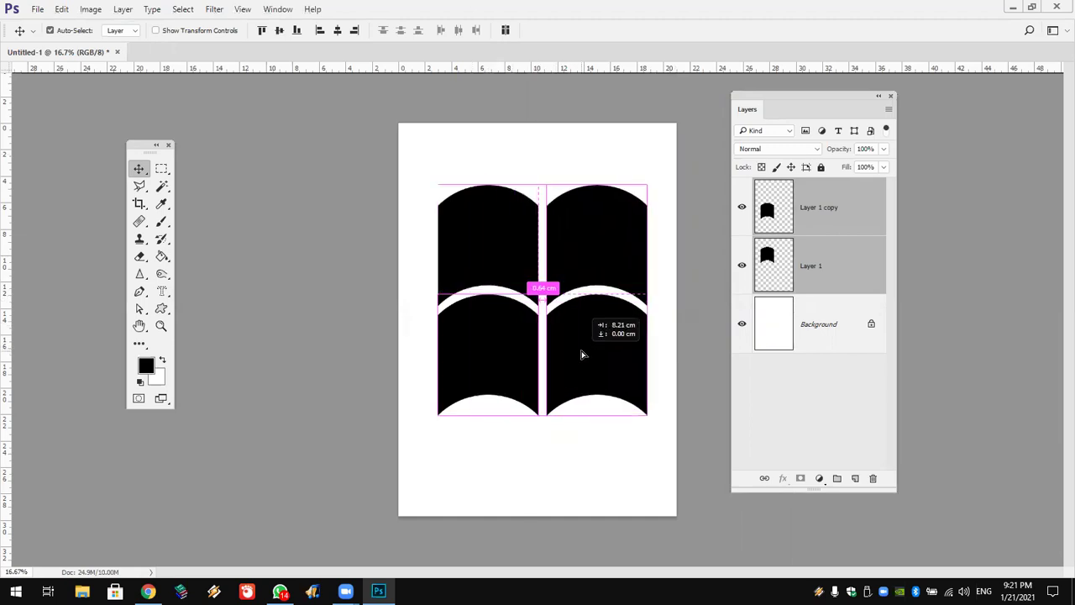
pyautogui.moveTo(509, 332); pyautogui.dragTo(554, 352)
pyautogui.click(59, 8)
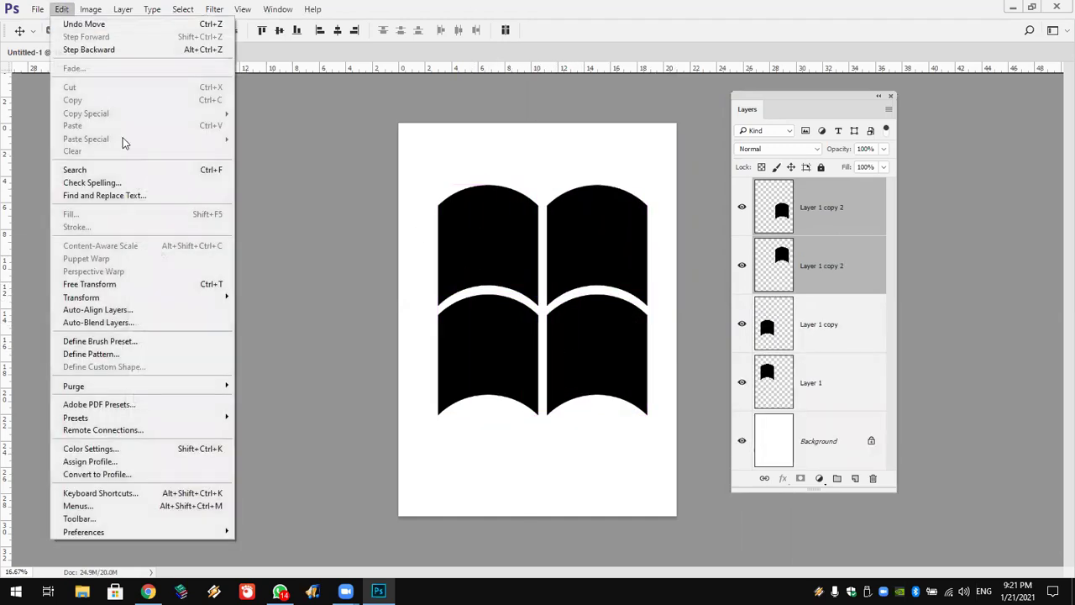
pyautogui.moveTo(81, 297)
pyautogui.click(349, 398)
pyautogui.moveTo(602, 282); pyautogui.dragTo(601, 299)
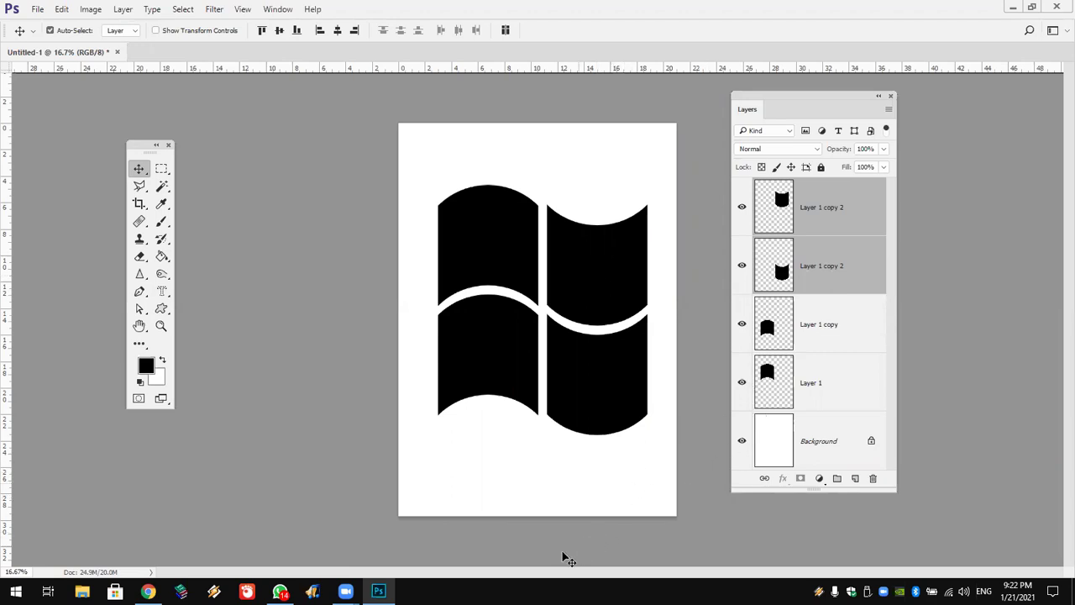
pyautogui.hotkey('alt', '.')
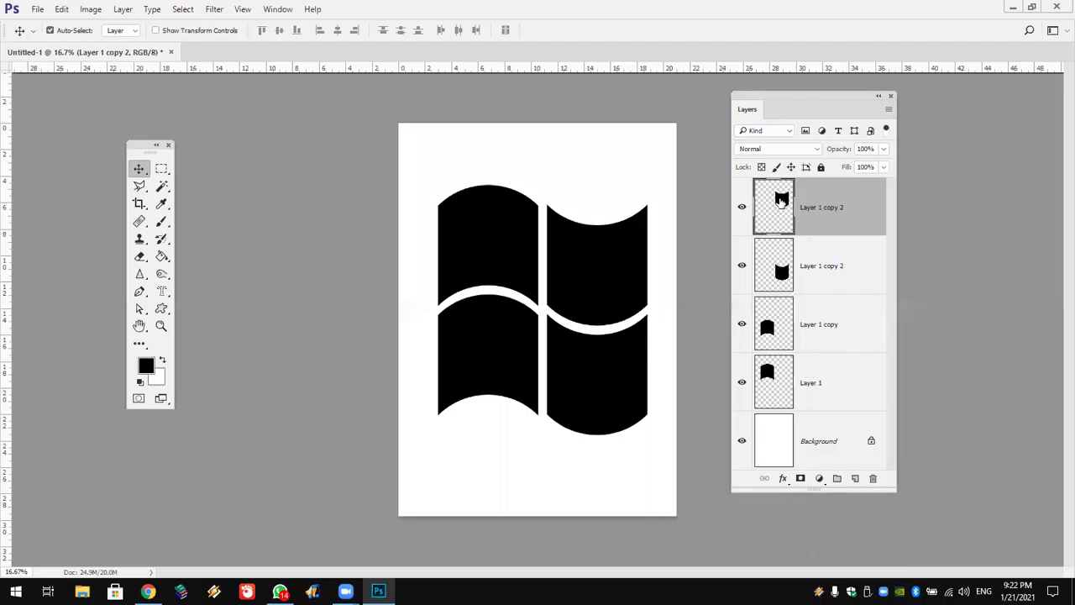
# Delete the logo shape layers and draw a new square selection in the page's upper left
pyautogui.click(277, 10)
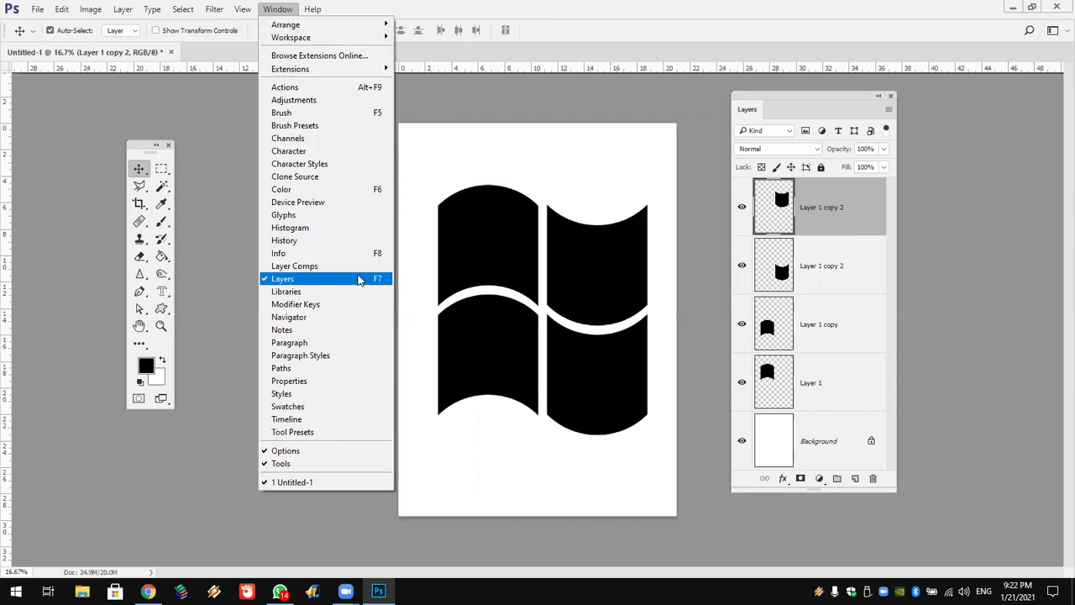
pyautogui.click(830, 196)
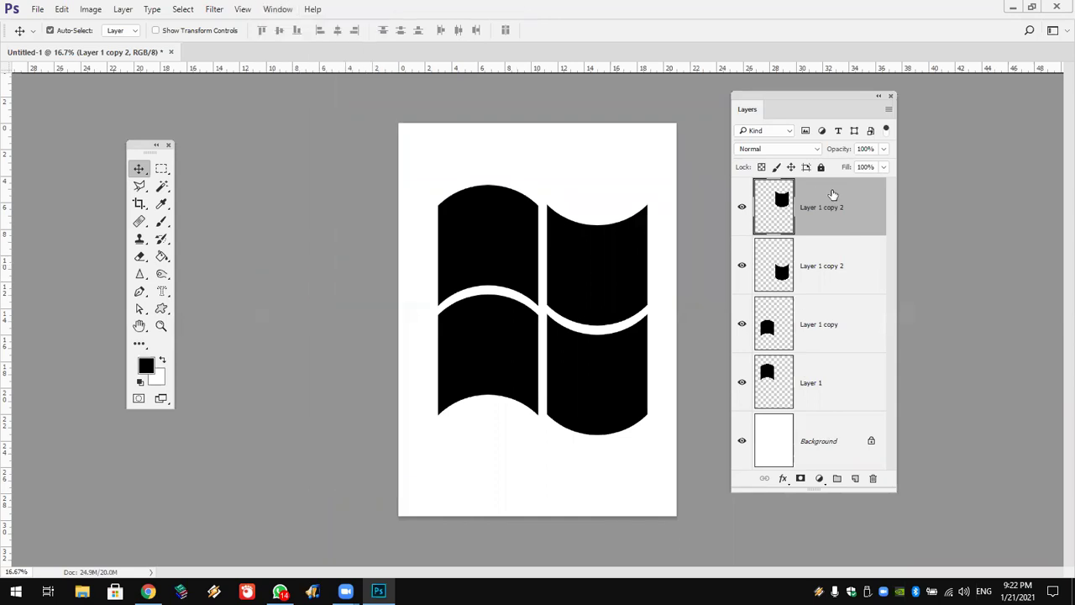
pyautogui.press('Delete')
pyautogui.press('Delete')
pyautogui.press('Delete')
pyautogui.press('Delete')
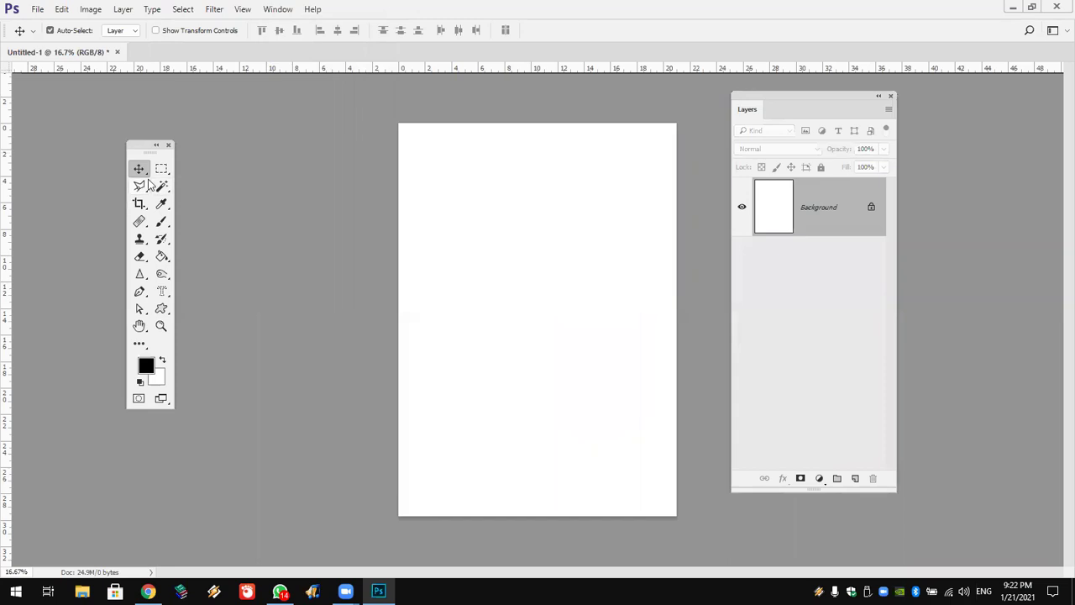
pyautogui.click(162, 169)
pyautogui.moveTo(442, 204); pyautogui.dragTo(545, 299)
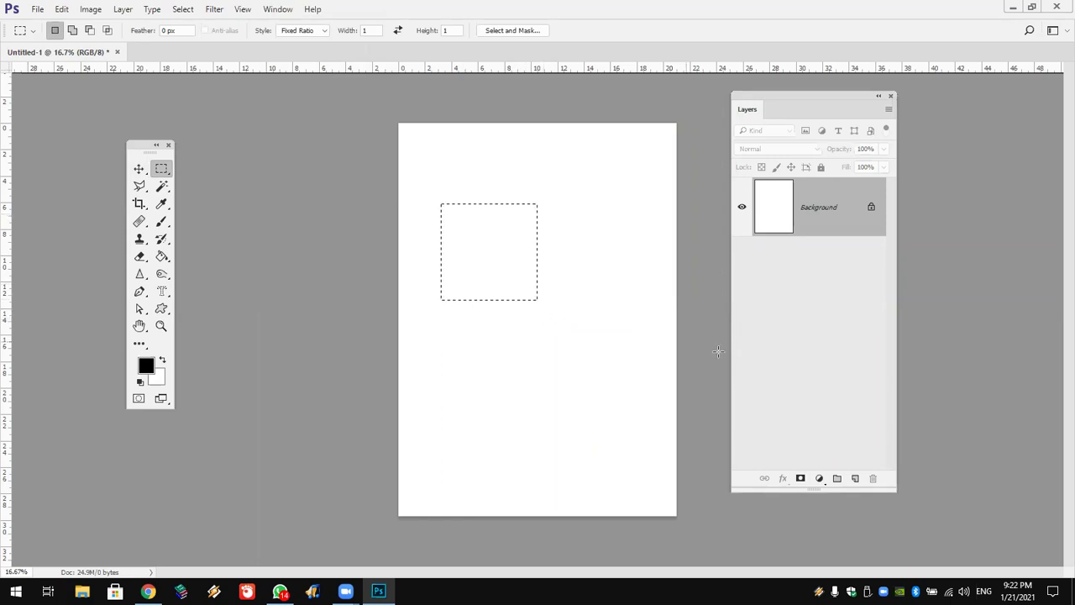
# Fill the square selection with black on a new Layer 1 and deselect it
pyautogui.click(855, 478)
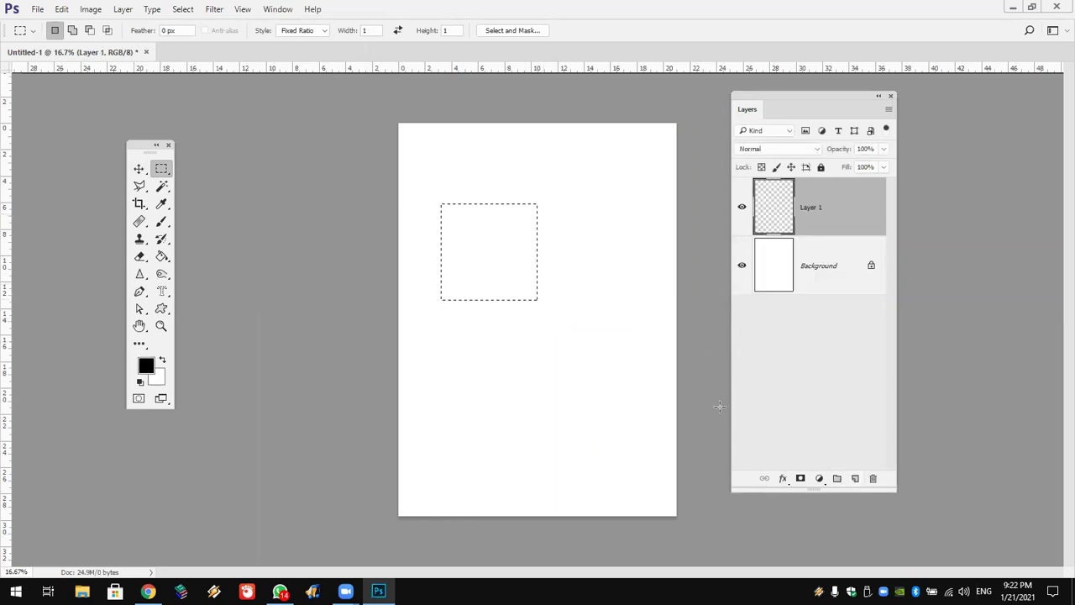
pyautogui.click(162, 256)
pyautogui.click(488, 265)
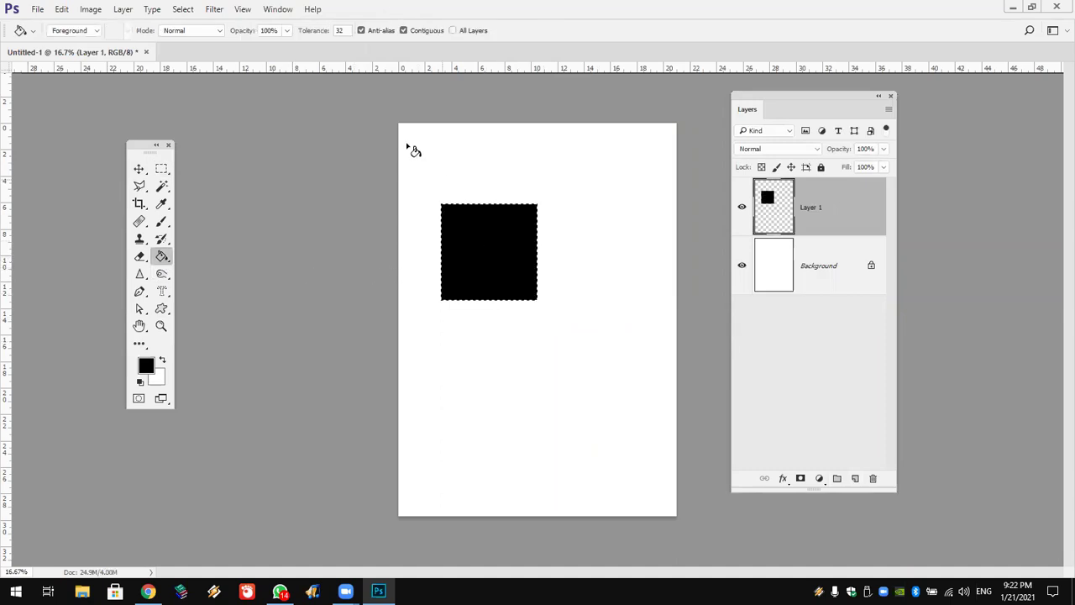
pyautogui.click(181, 10)
pyautogui.click(191, 36)
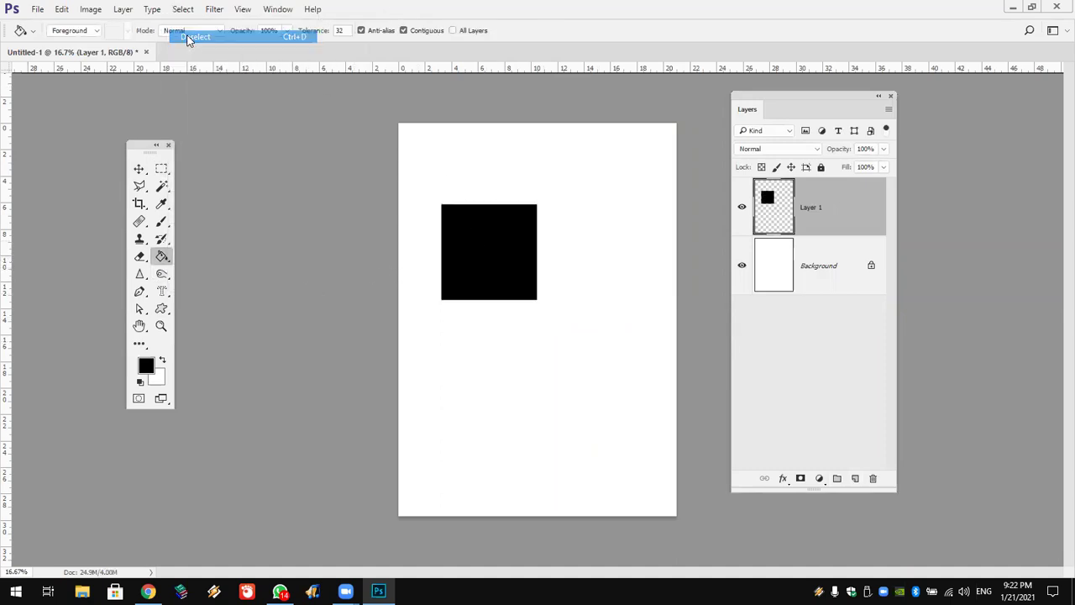
# Warp the black square into an Arch shape and commit the warp
pyautogui.click(63, 10)
pyautogui.moveTo(81, 297)
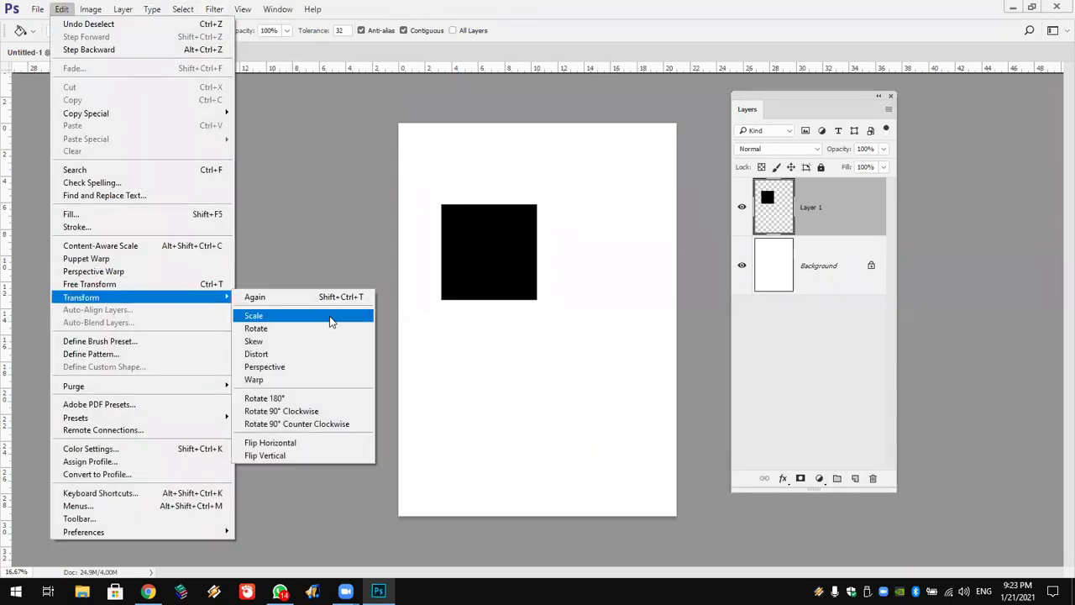
pyautogui.click(334, 381)
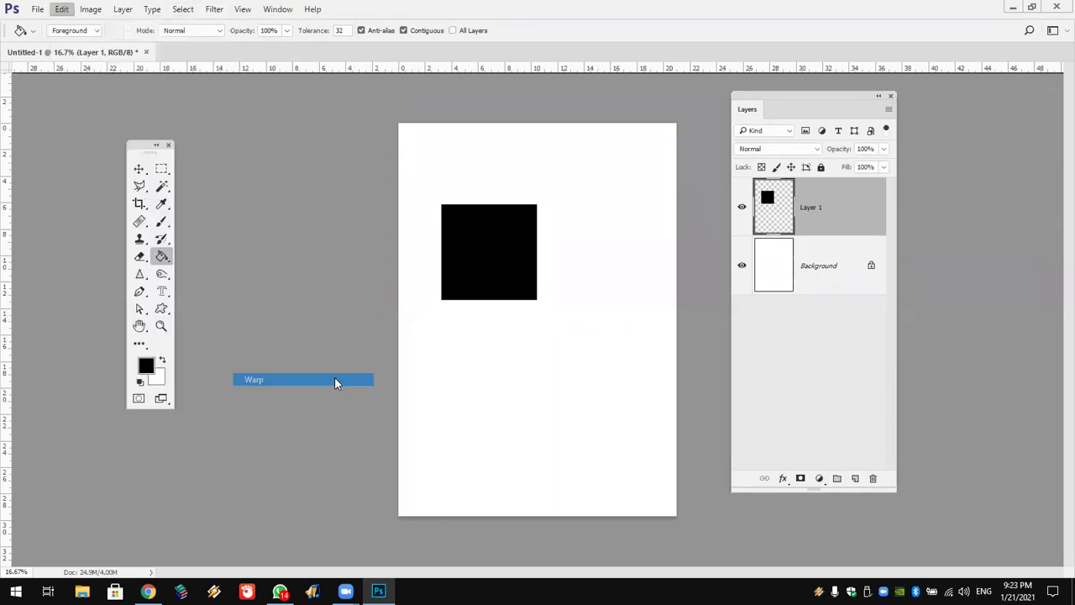
pyautogui.click(163, 32)
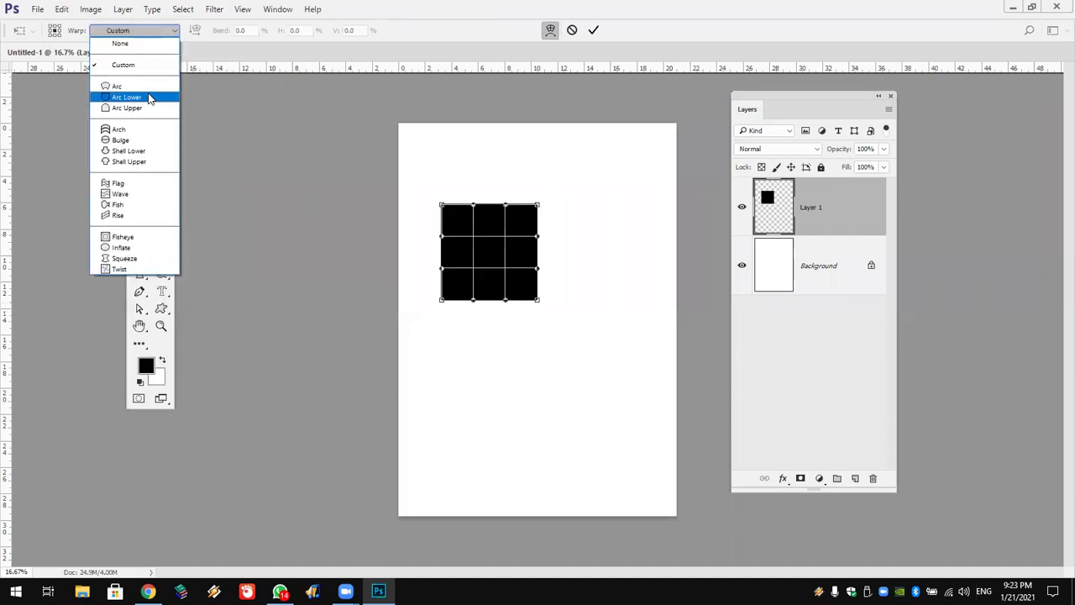
pyautogui.click(150, 131)
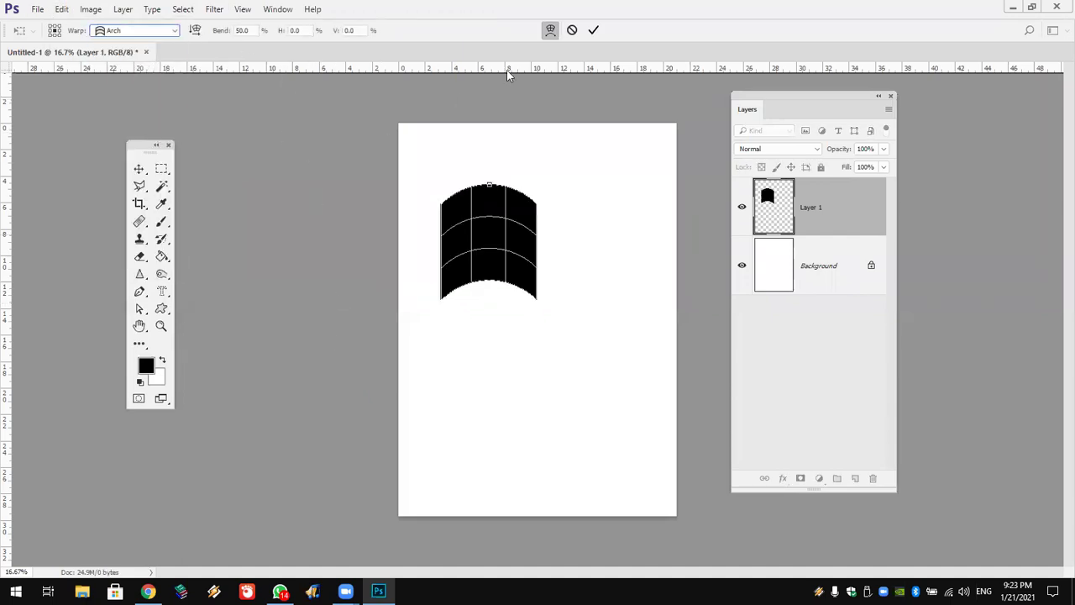
pyautogui.click(595, 31)
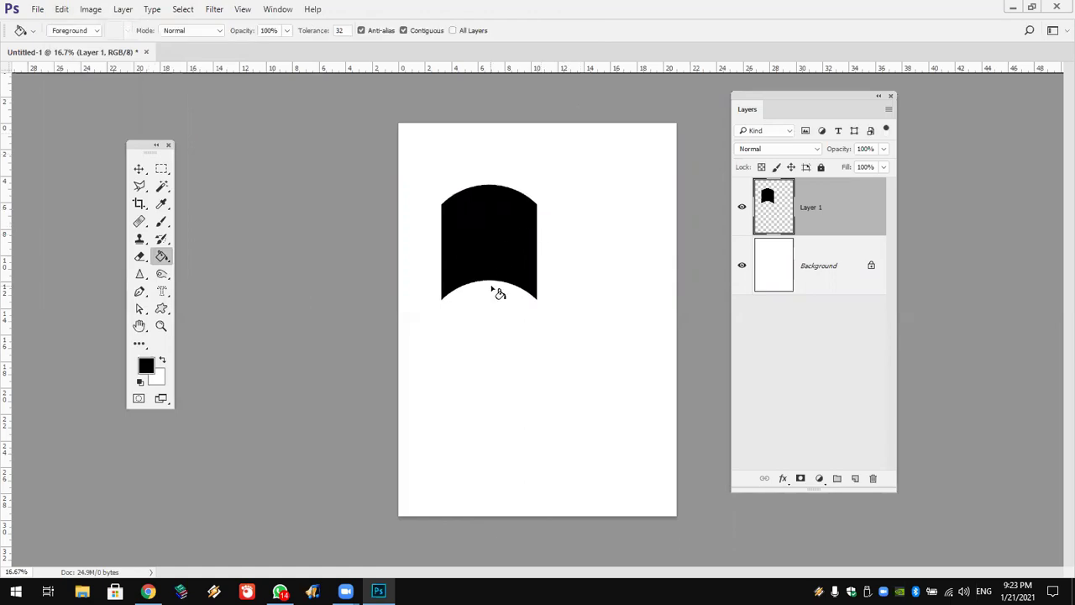
# Alt-drag a copy of the arch below it, then duplicate both arches to the right
pyautogui.click(140, 169)
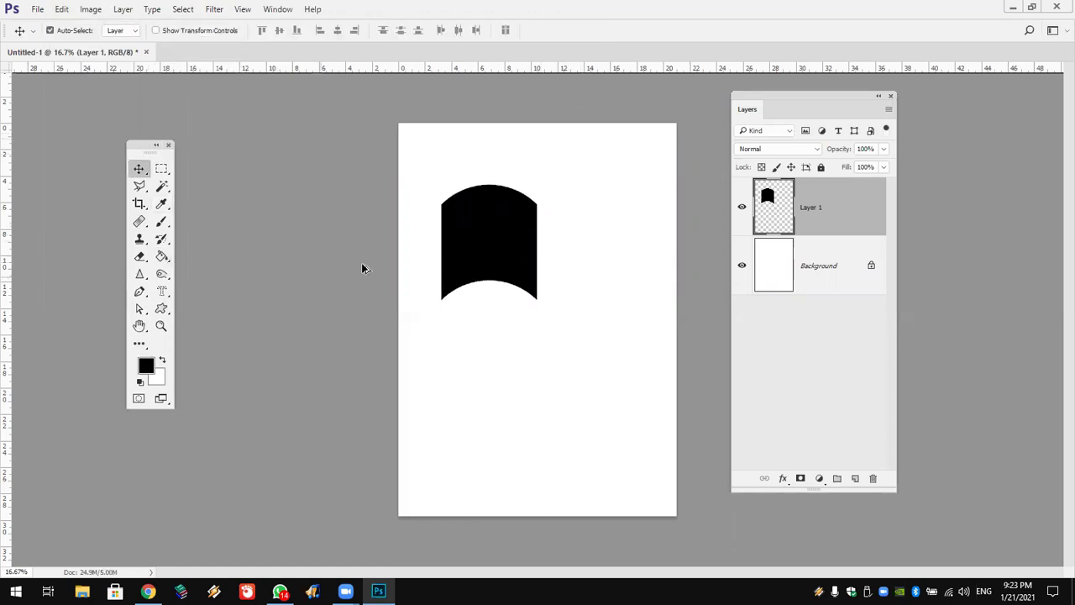
pyautogui.moveTo(504, 255); pyautogui.dragTo(504, 353)
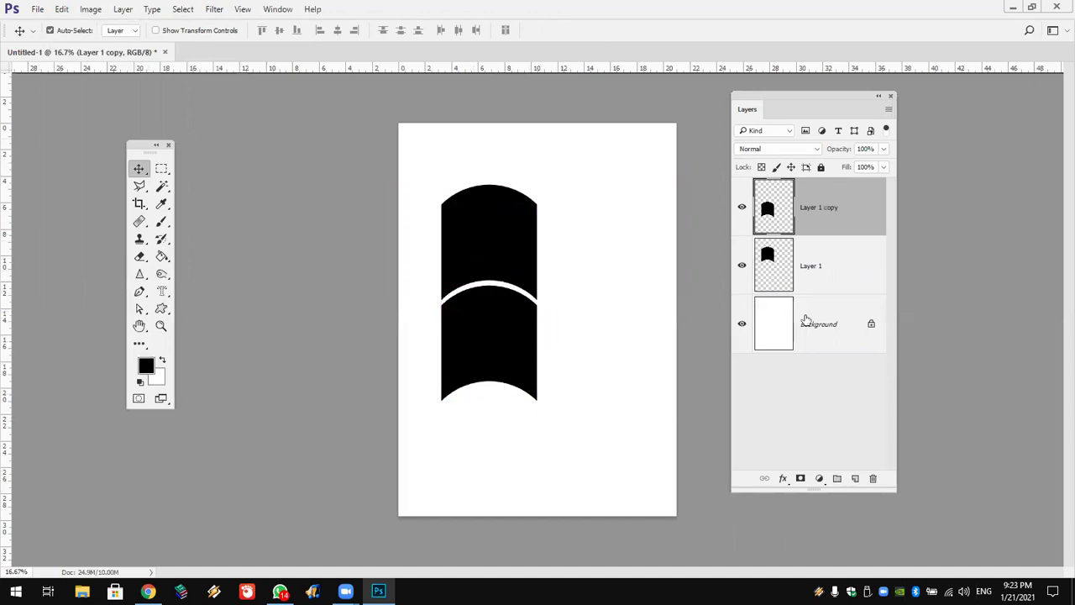
pyautogui.keyDown('shift'); pyautogui.click(840, 277); pyautogui.keyUp('shift')
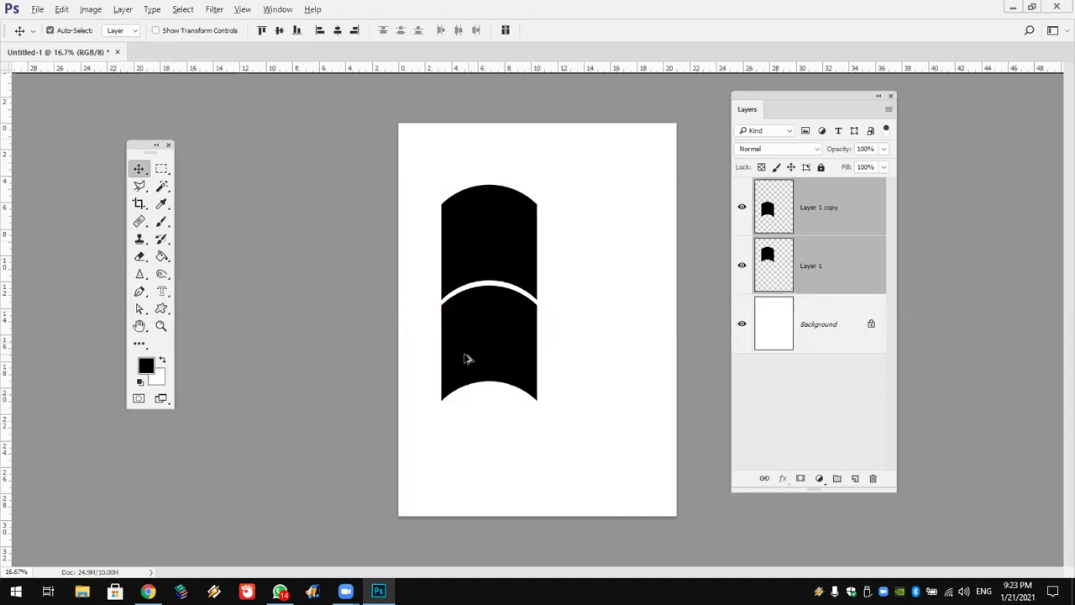
pyautogui.moveTo(499, 359); pyautogui.dragTo(565, 361)
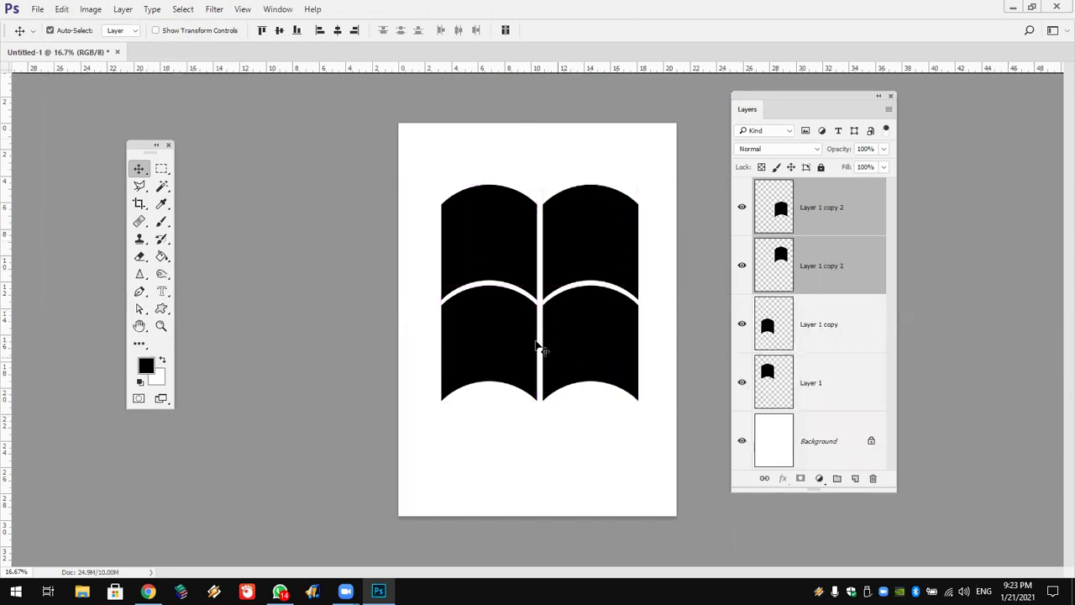
# Rotate the right-hand pair 180°, lower it and nudge it slightly left
pyautogui.click(62, 9)
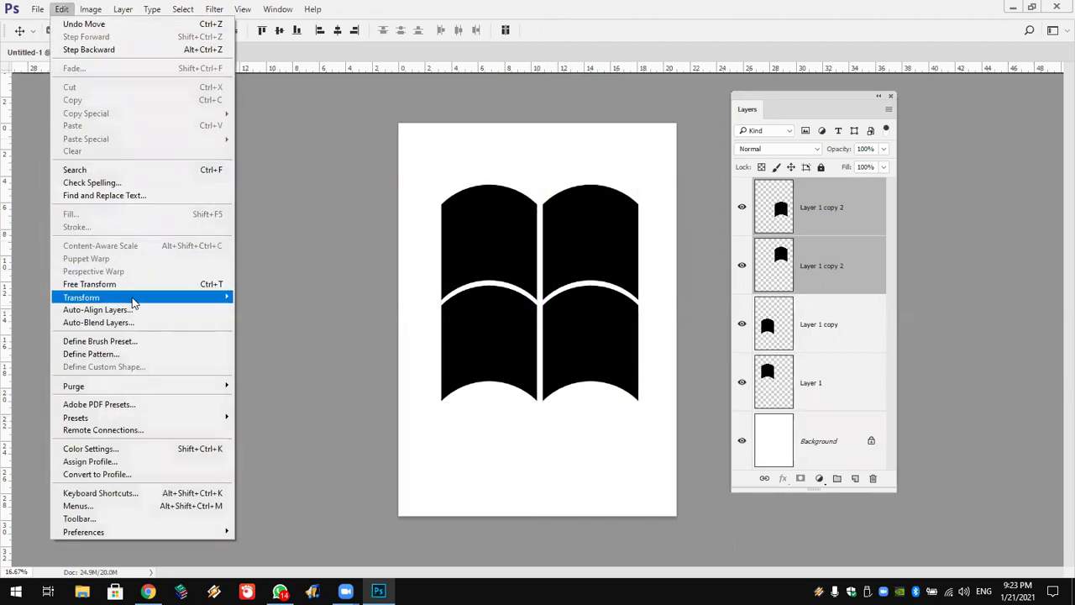
pyautogui.moveTo(82, 297)
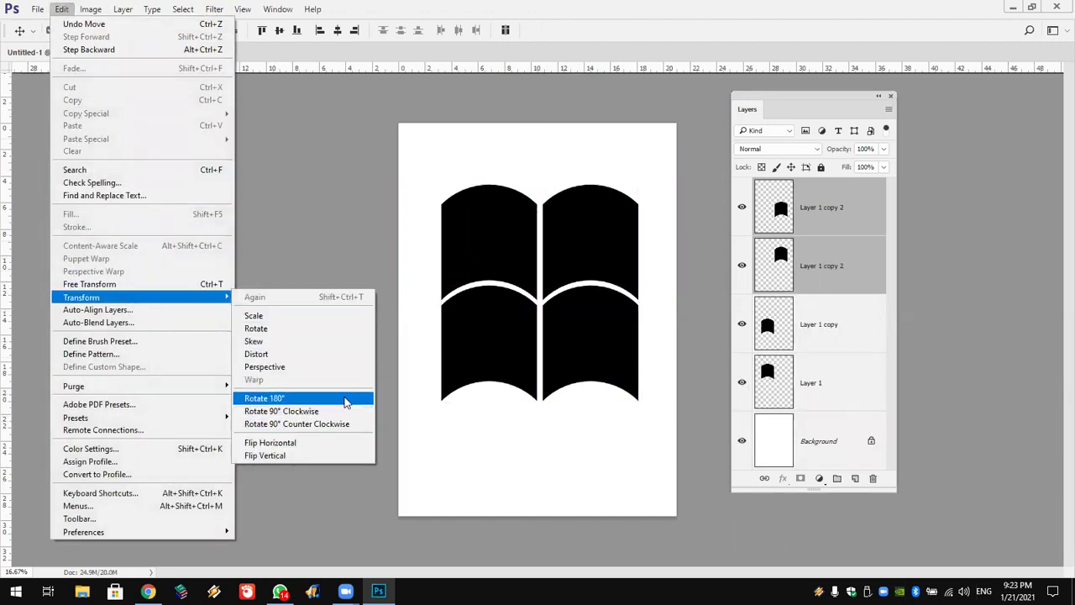
pyautogui.click(344, 398)
pyautogui.moveTo(583, 249); pyautogui.dragTo(586, 269)
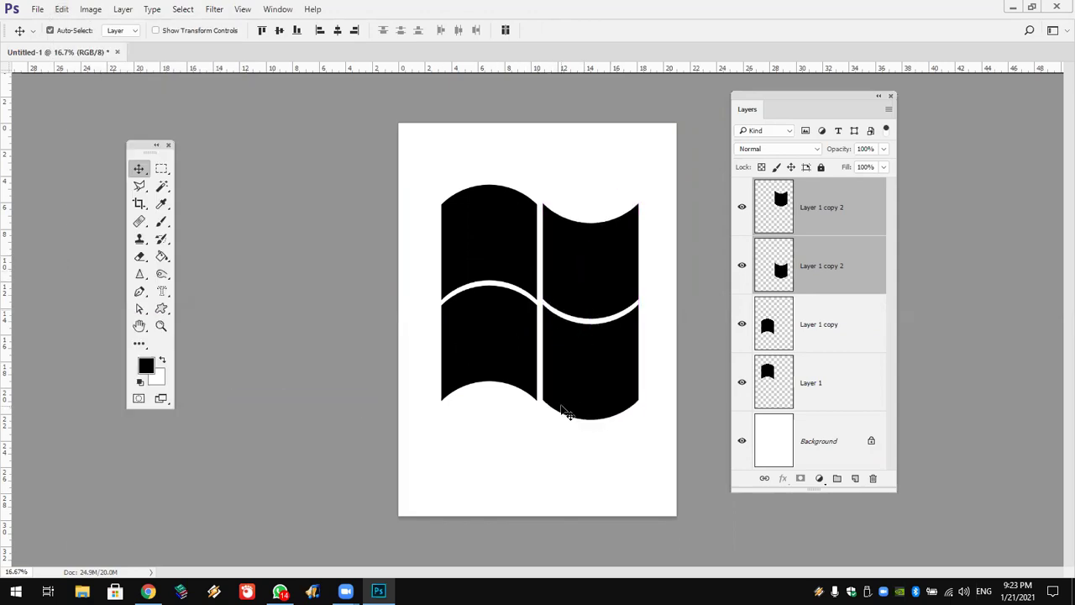
pyautogui.hotkey('shift', 'Left')
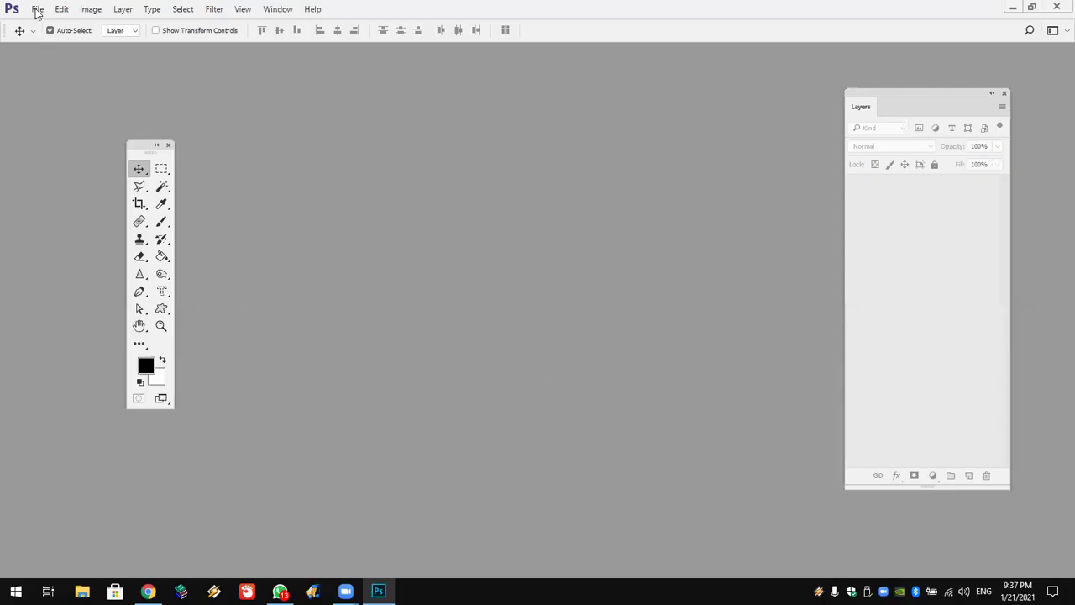
# Create a new International Paper A4 document in pixels/centimetre and rotate it 90° clockwise to landscape
pyautogui.hotkey('ctrl', 'n')
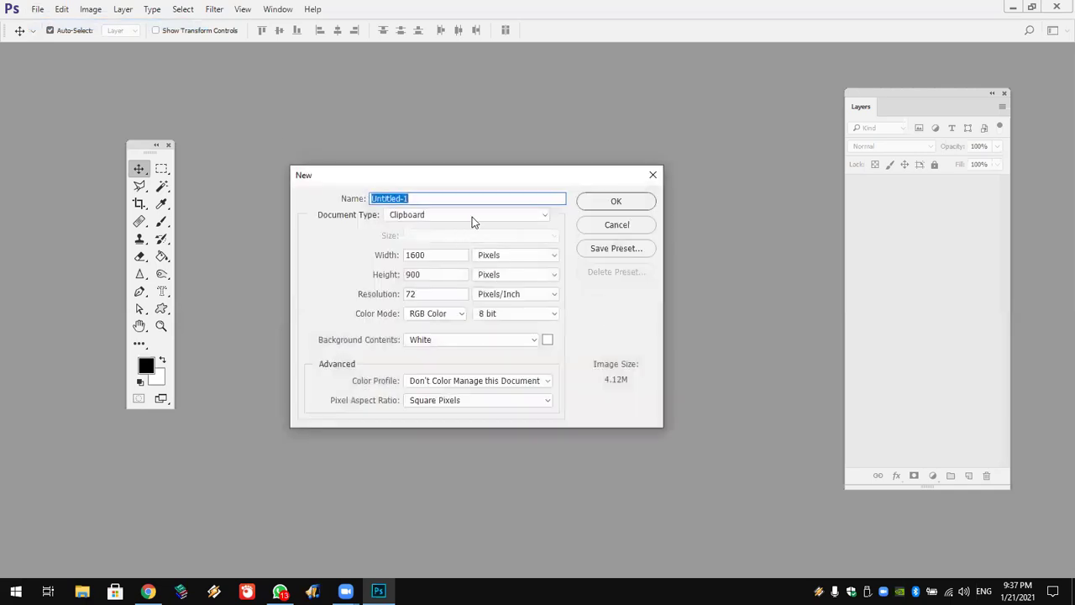
pyautogui.click(472, 217)
pyautogui.click(454, 262)
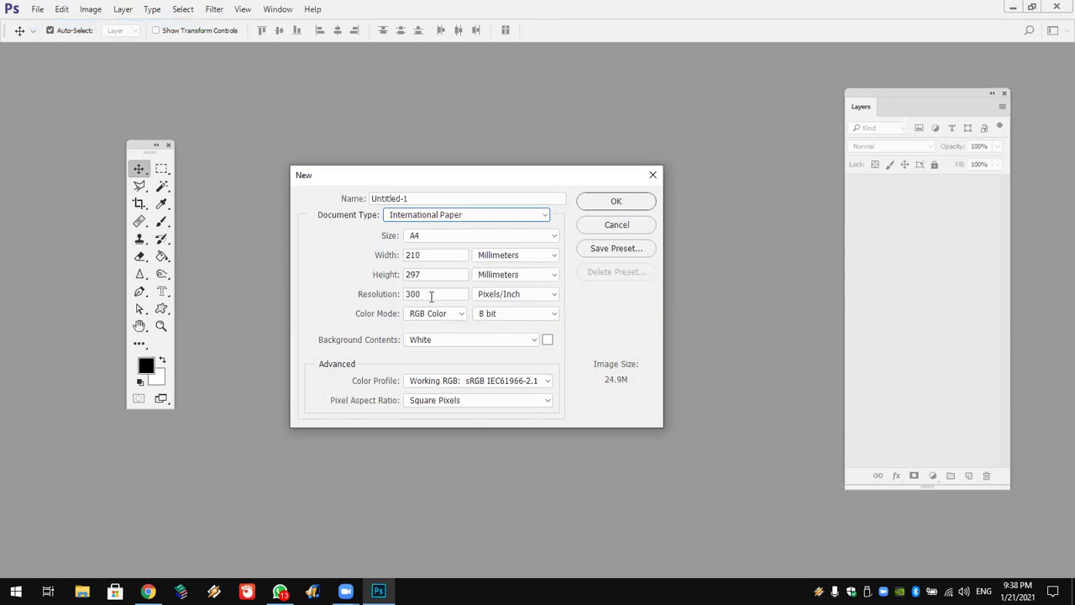
pyautogui.click(496, 296)
pyautogui.click(489, 314)
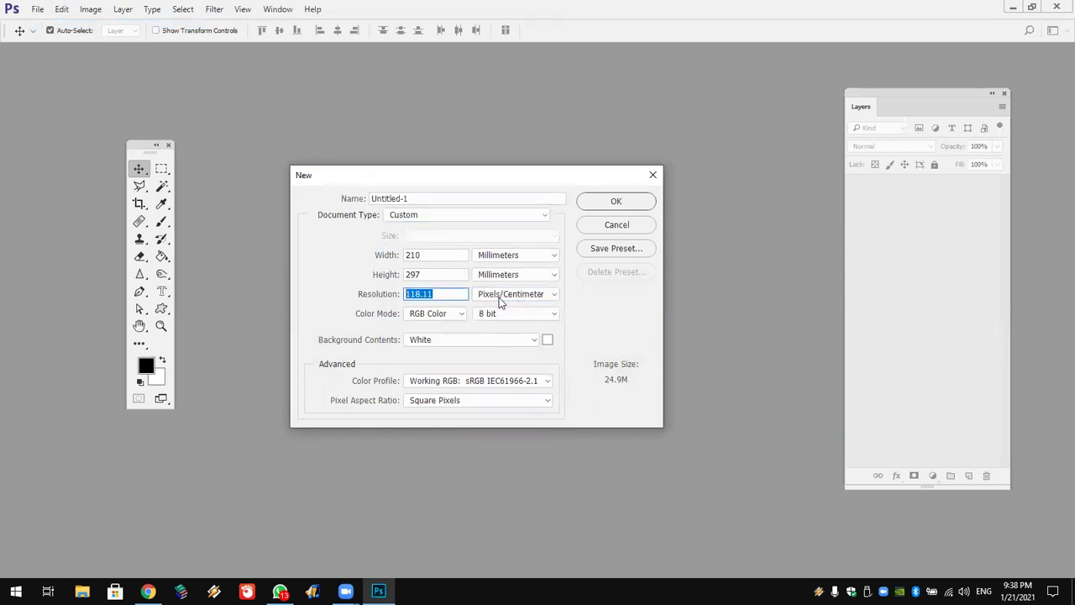
pyautogui.click(613, 209)
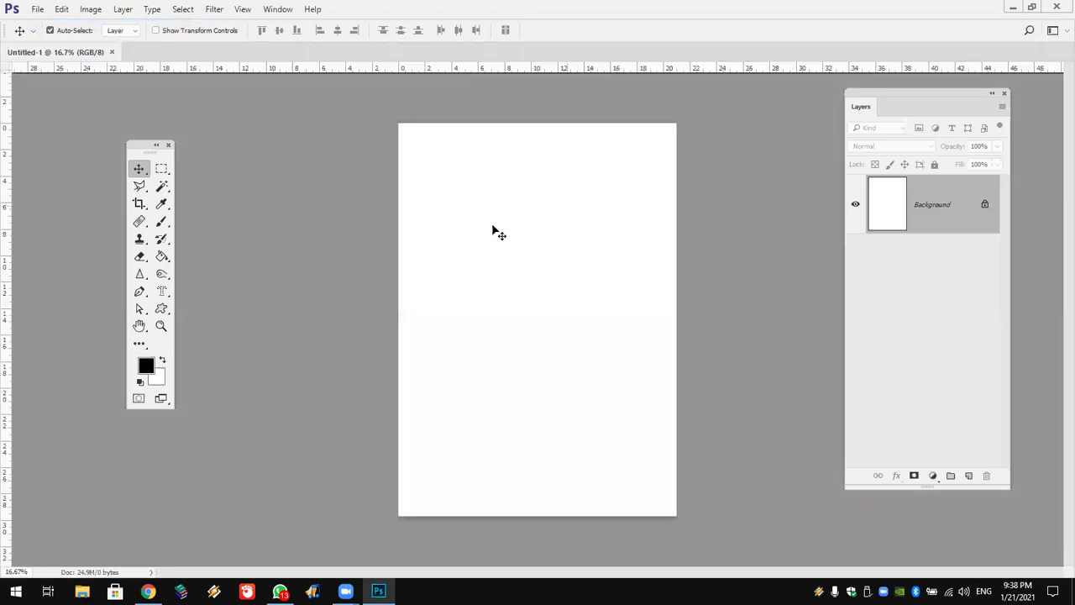
pyautogui.click(90, 9)
pyautogui.moveTo(115, 132)
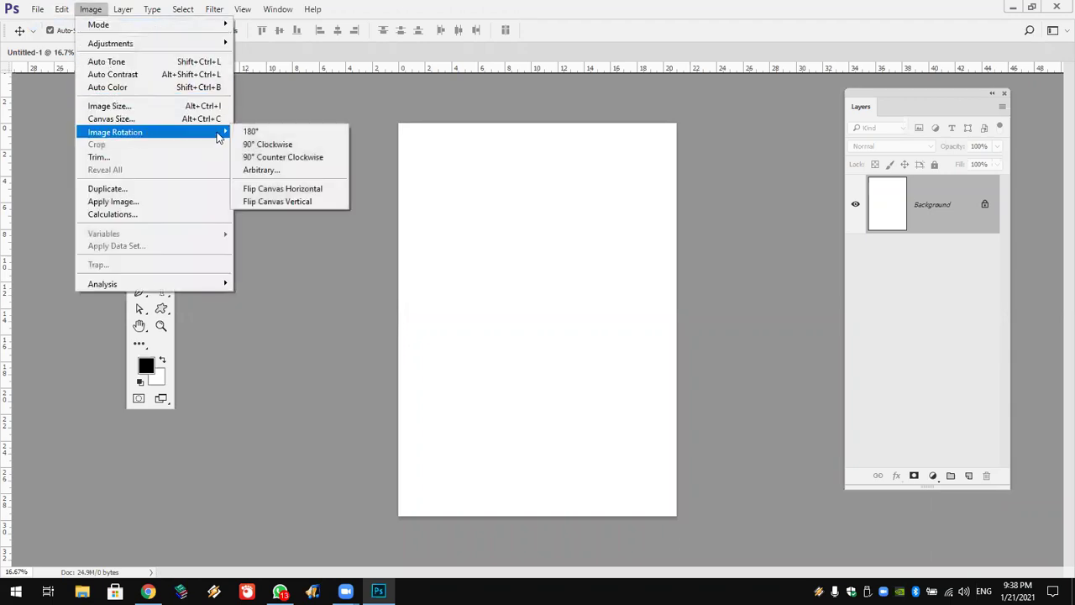
pyautogui.click(326, 144)
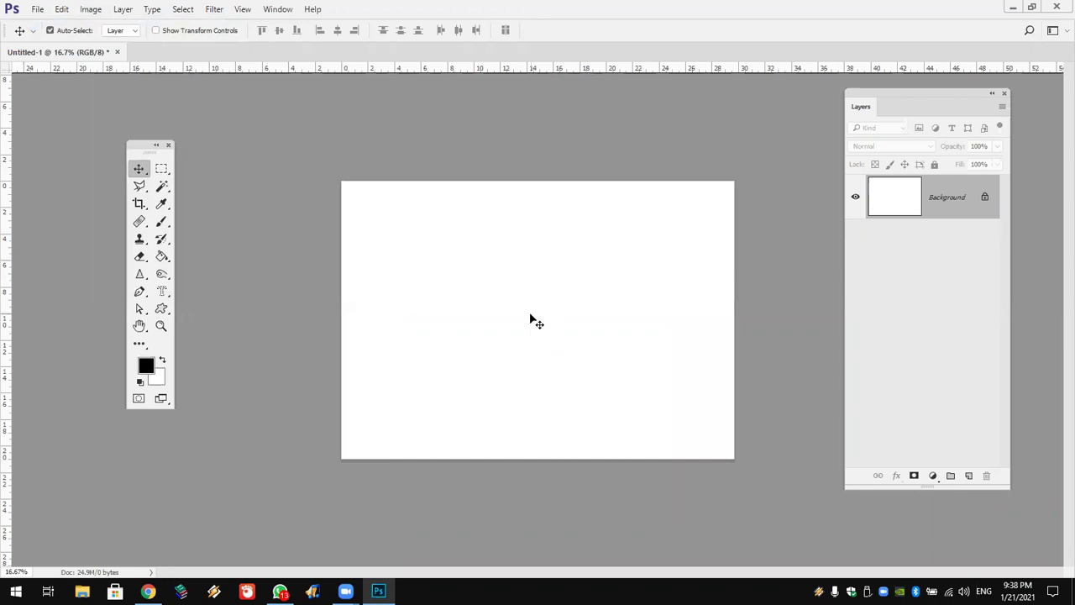
# Select the whole canvas and stroke it with a 100 px black border inside
pyautogui.click(183, 10)
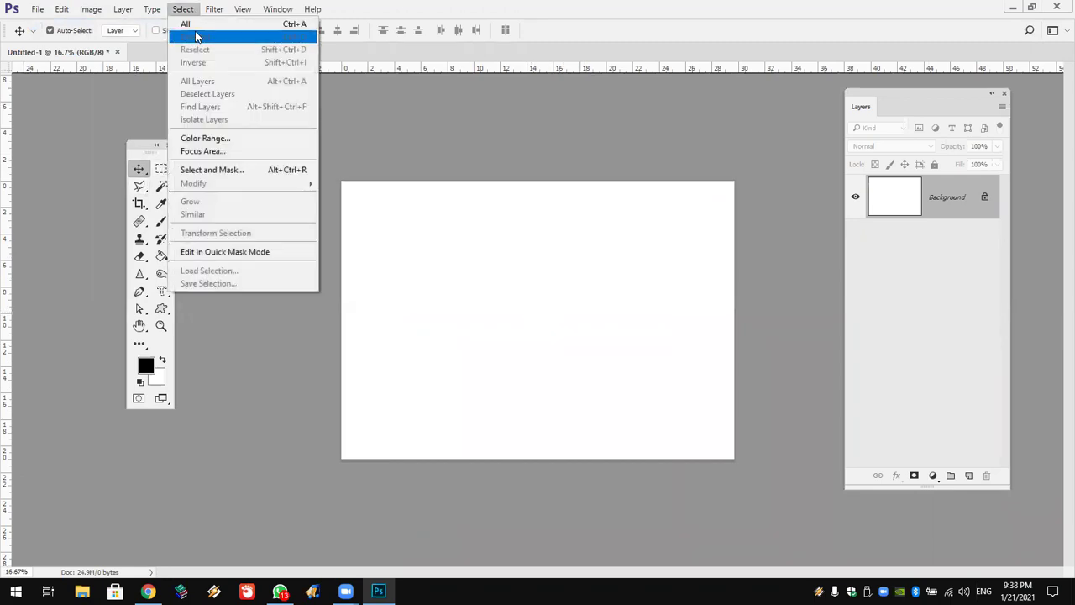
pyautogui.click(191, 23)
pyautogui.click(63, 9)
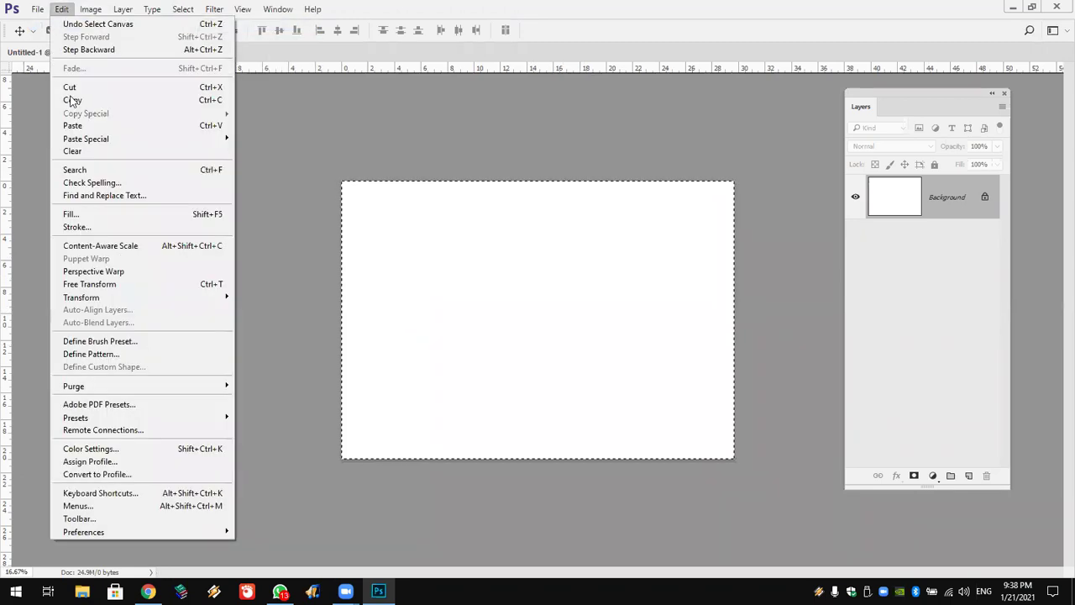
pyautogui.click(119, 228)
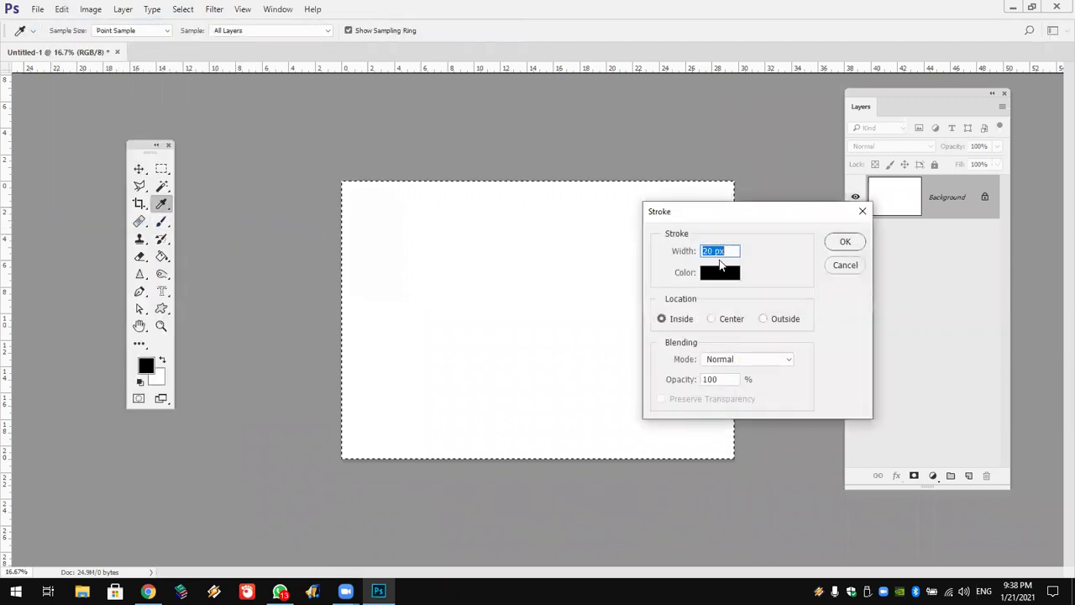
pyautogui.write('100')
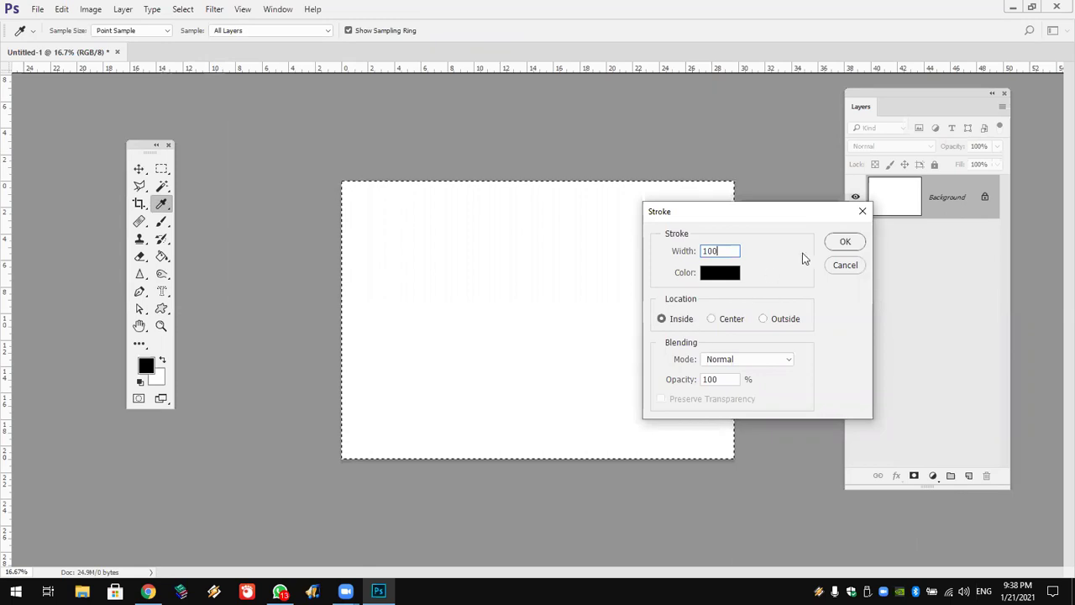
pyautogui.click(845, 241)
# Switch to the Move tool, then to the Elliptical Marquee tool
pyautogui.press('v')
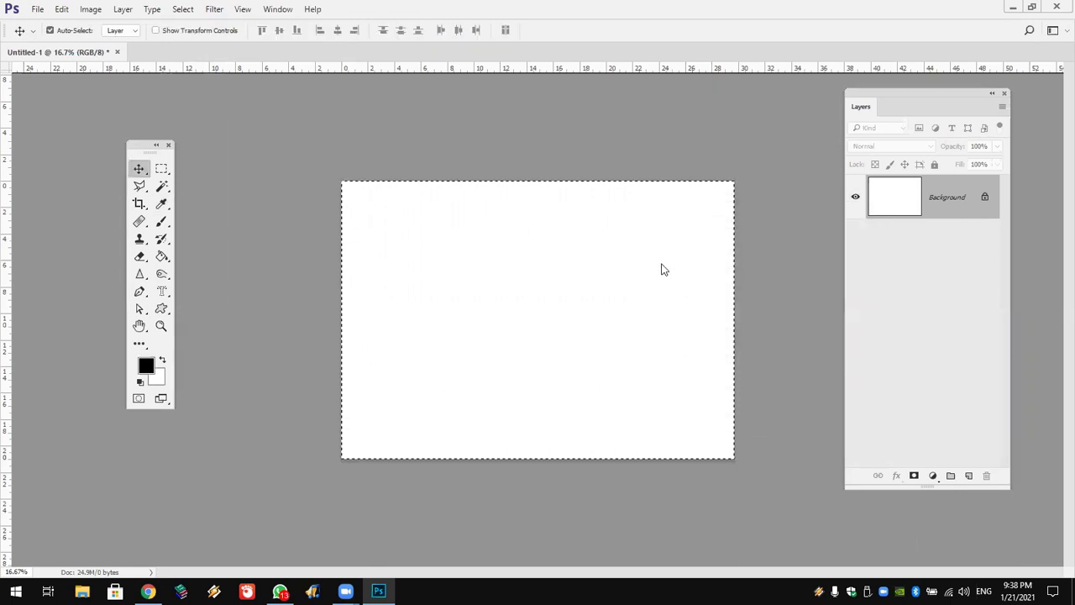
pyautogui.click(160, 172)
pyautogui.click(208, 182)
# Draw a circular selection on the page's right using a Fixed Ratio 1:1 style
pyautogui.moveTo(507, 223)
pyautogui.mouseDown()
pyautogui.moveTo(668, 406)
pyautogui.moveTo(668, 374)
pyautogui.mouseUp()
pyautogui.click(302, 32)
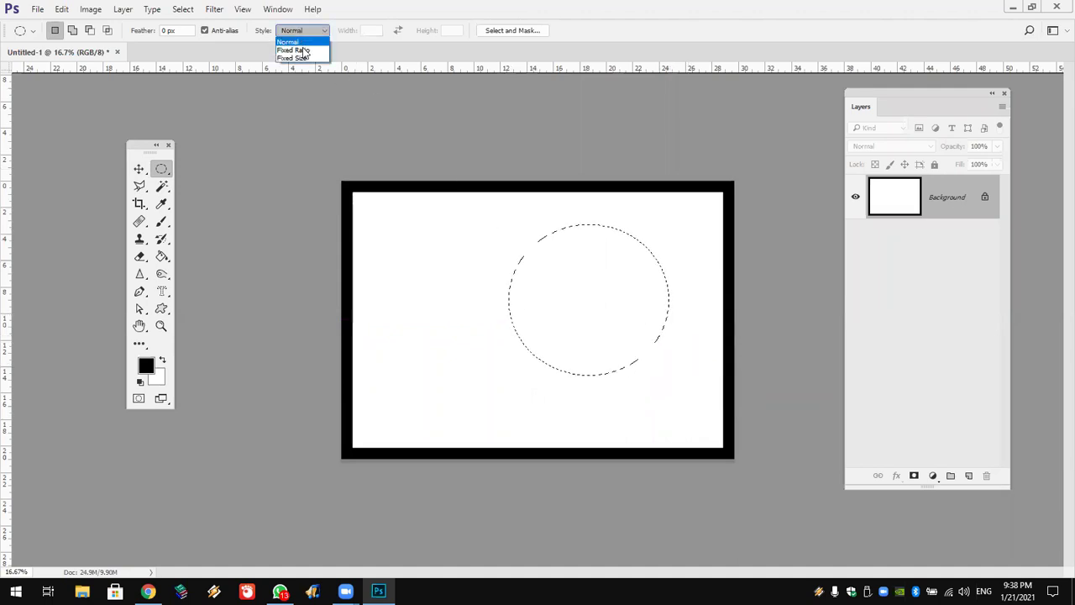
pyautogui.click(316, 52)
pyautogui.moveTo(495, 225); pyautogui.dragTo(678, 426)
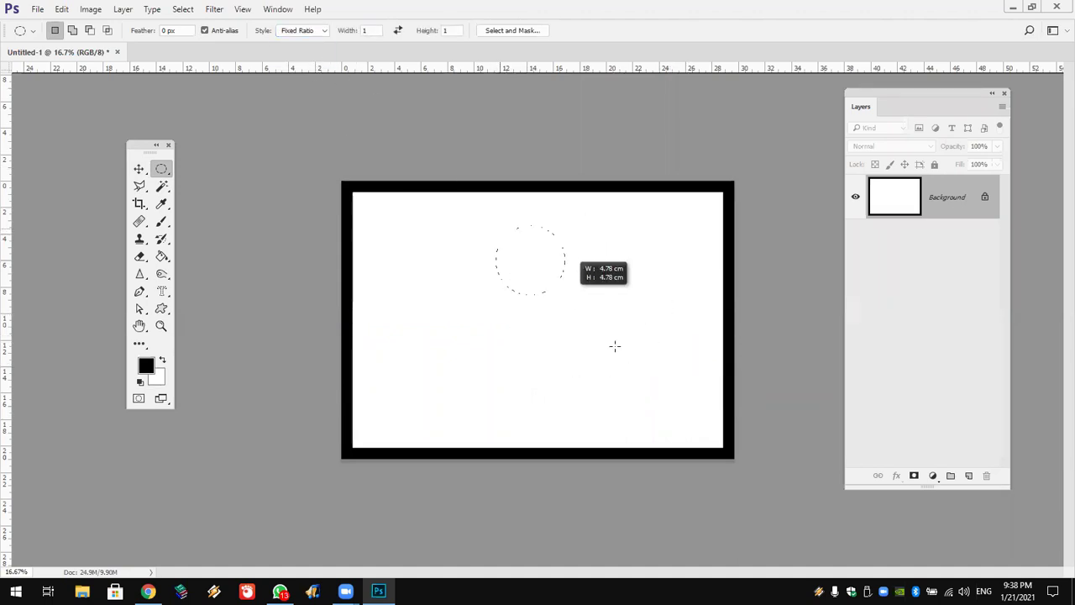
pyautogui.moveTo(678, 426); pyautogui.dragTo(647, 364)
# Add guides at the circle's top and bottom, plus a vertical guide
pyautogui.moveTo(523, 72); pyautogui.dragTo(550, 223)
pyautogui.moveTo(623, 74); pyautogui.dragTo(602, 415)
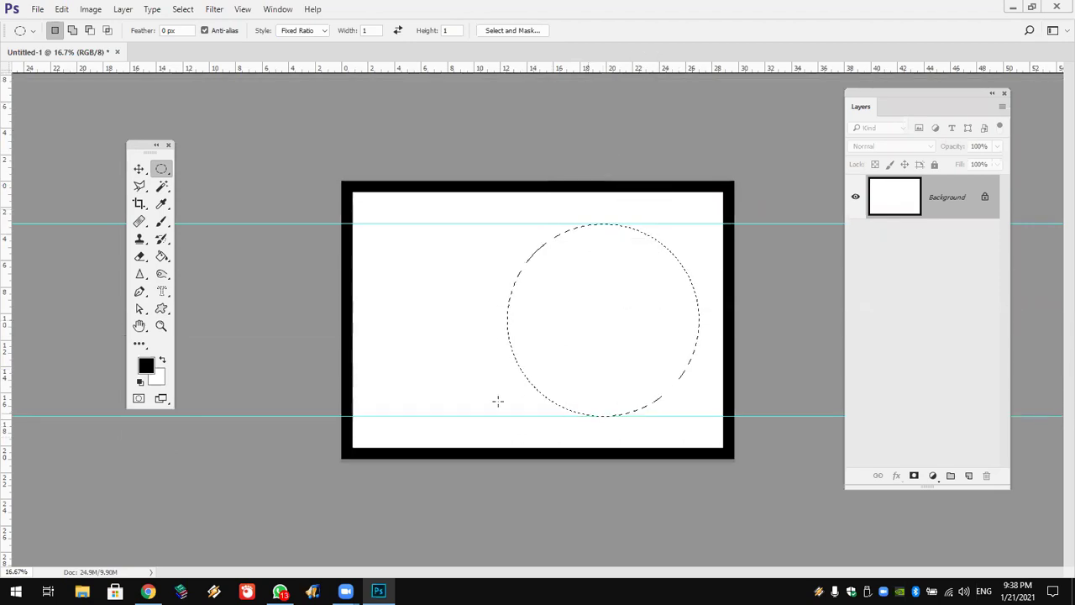
pyautogui.moveTo(8, 240); pyautogui.dragTo(423, 252)
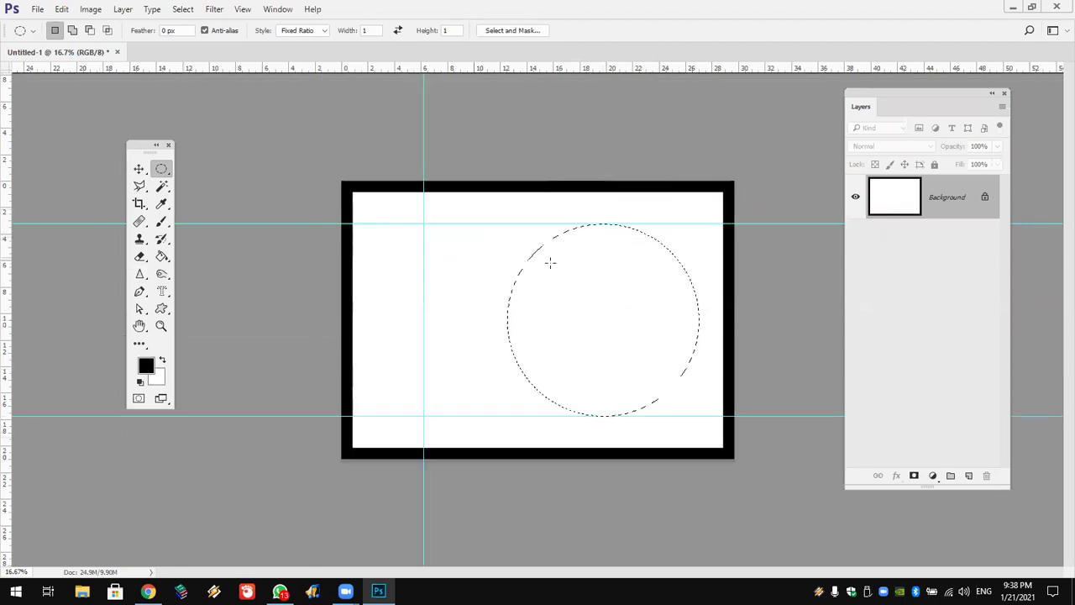
pyautogui.rightClick(453, 263)
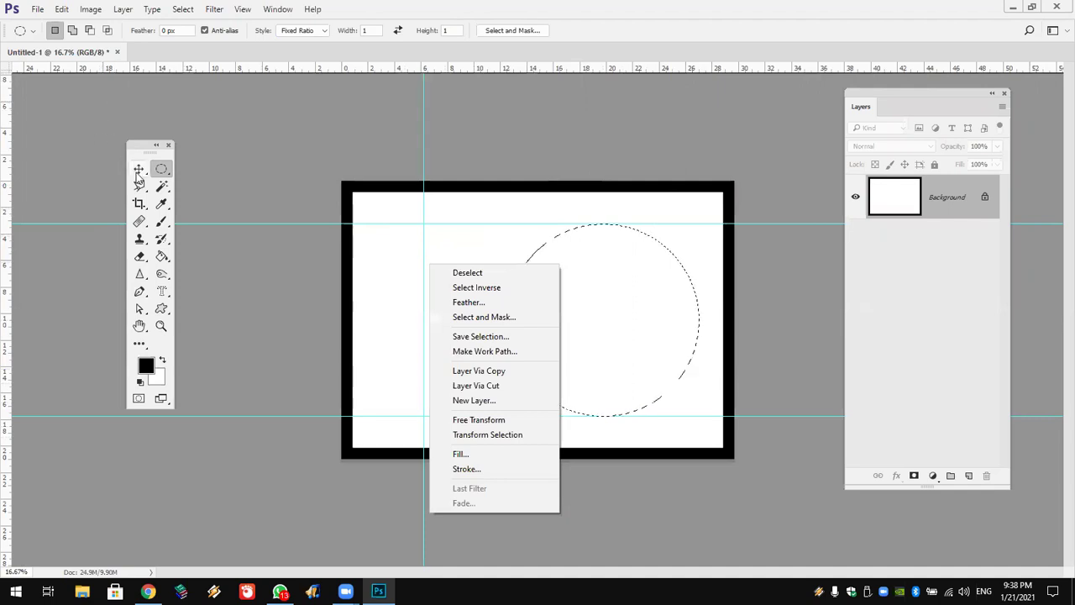
pyautogui.press('Escape')
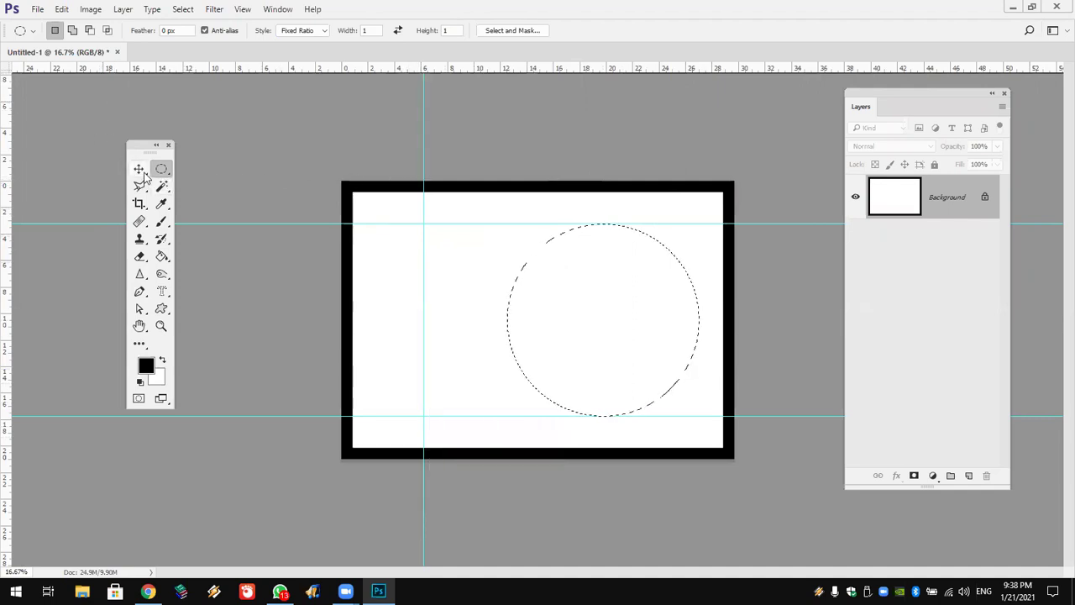
# Move the vertical guide through the circle's centre, then switch to rectangular selections
pyautogui.click(140, 169)
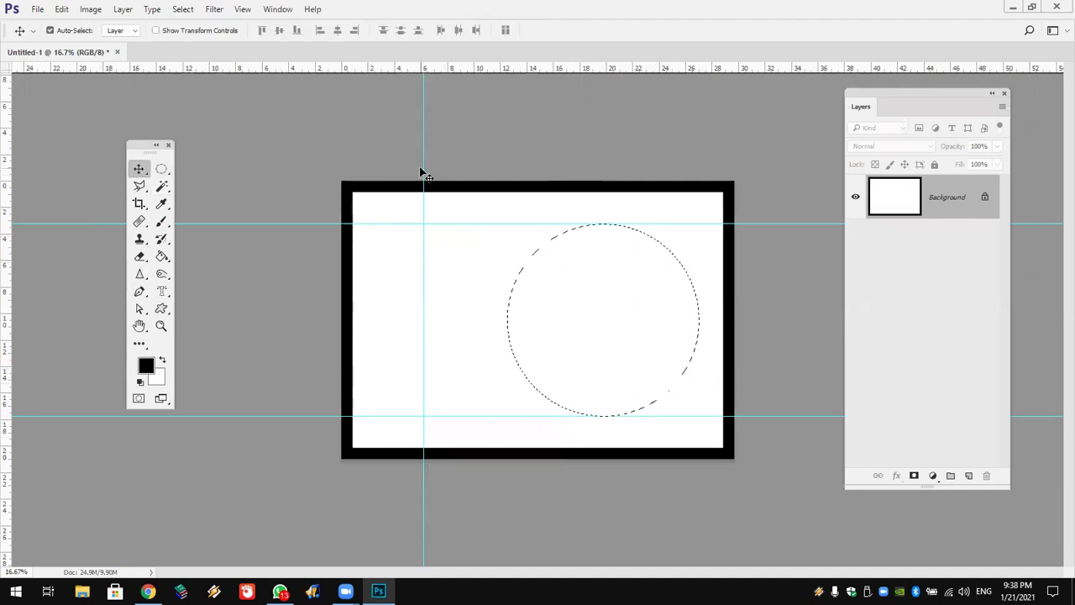
pyautogui.moveTo(425, 168); pyautogui.dragTo(603, 180)
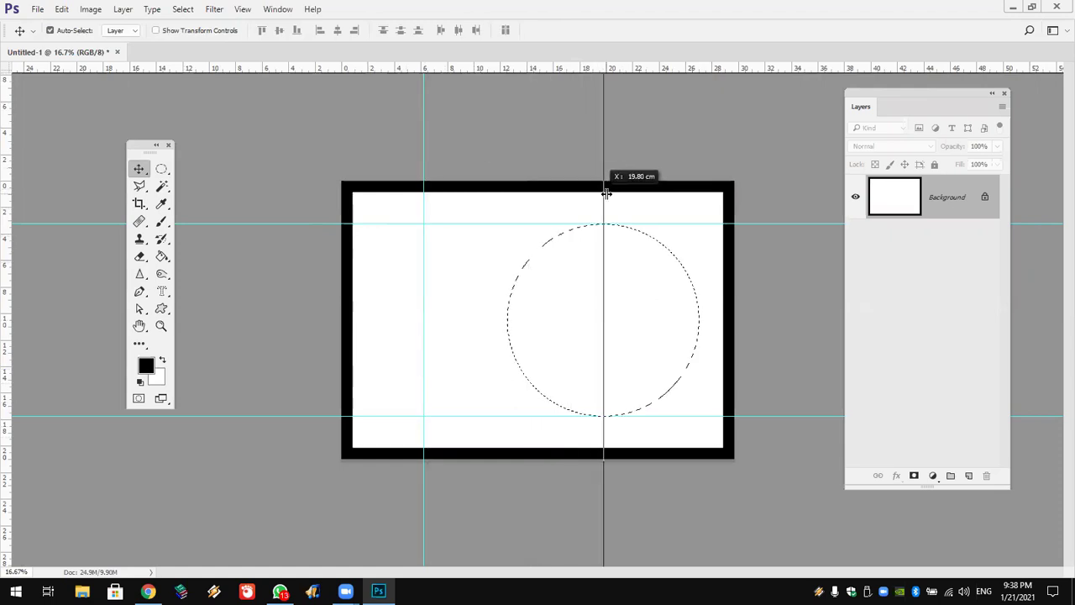
pyautogui.moveTo(161, 169); pyautogui.dragTo(206, 172)
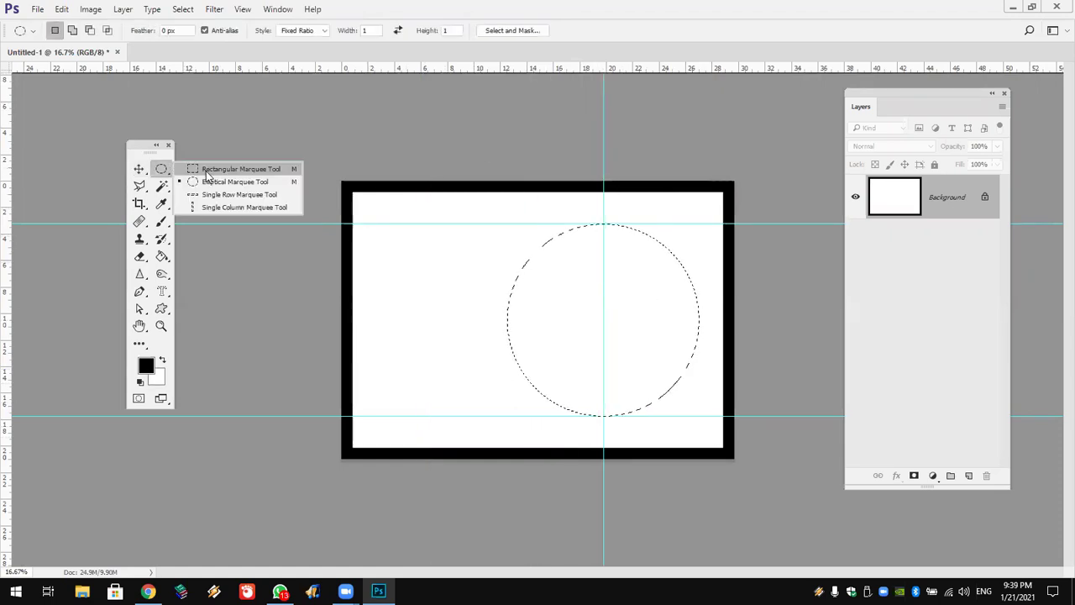
# In Add mode with Normal style, extend the circle into a D and add an I bar
pyautogui.click(72, 31)
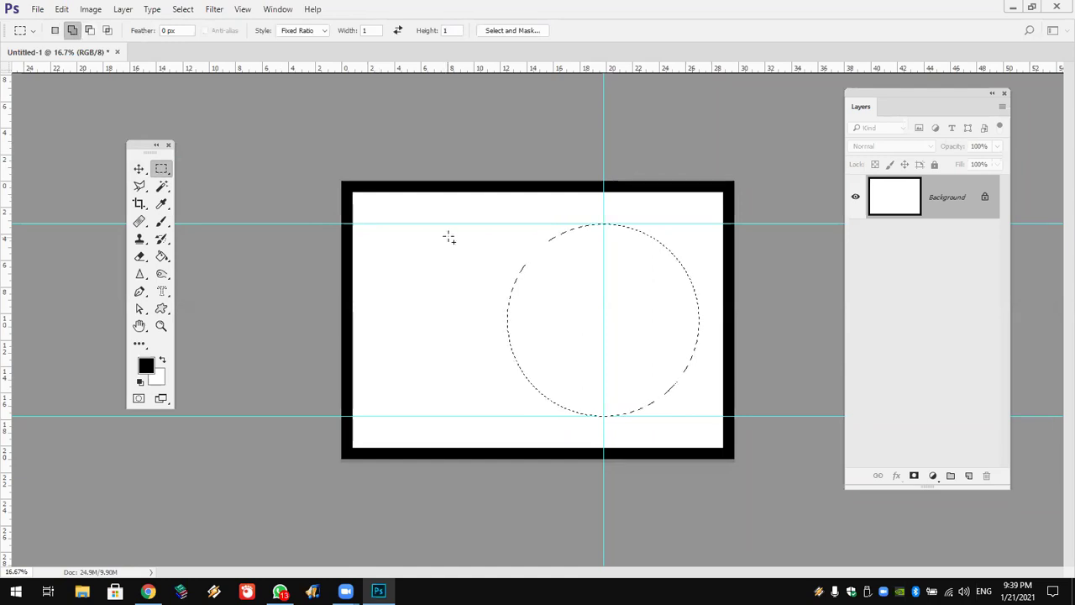
pyautogui.moveTo(438, 225); pyautogui.dragTo(594, 456)
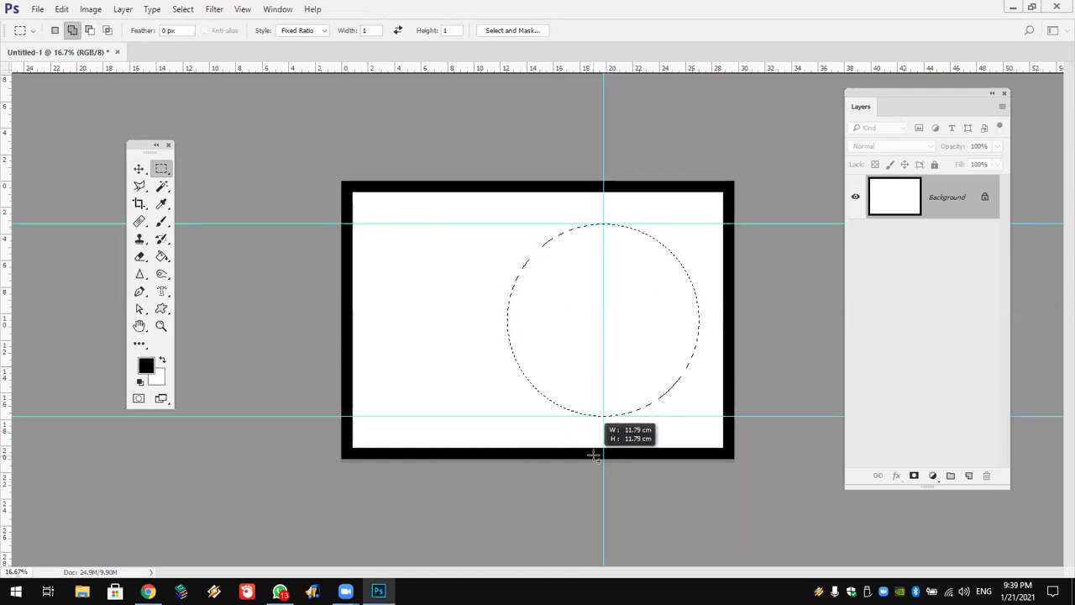
pyautogui.moveTo(594, 456); pyautogui.dragTo(594, 456)
pyautogui.click(289, 32)
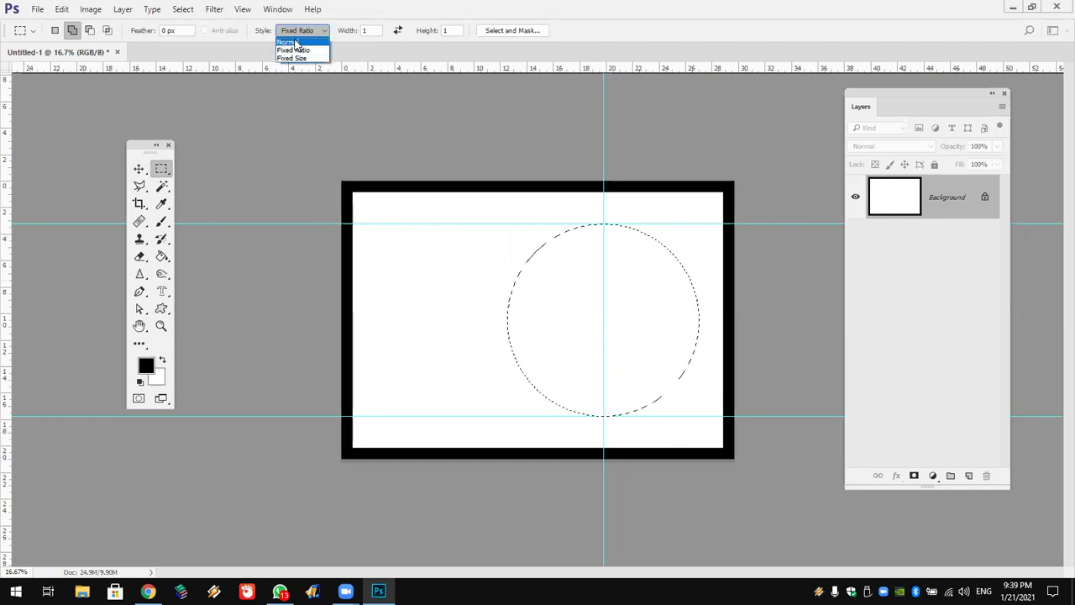
pyautogui.click(294, 42)
pyautogui.moveTo(430, 230); pyautogui.dragTo(606, 418)
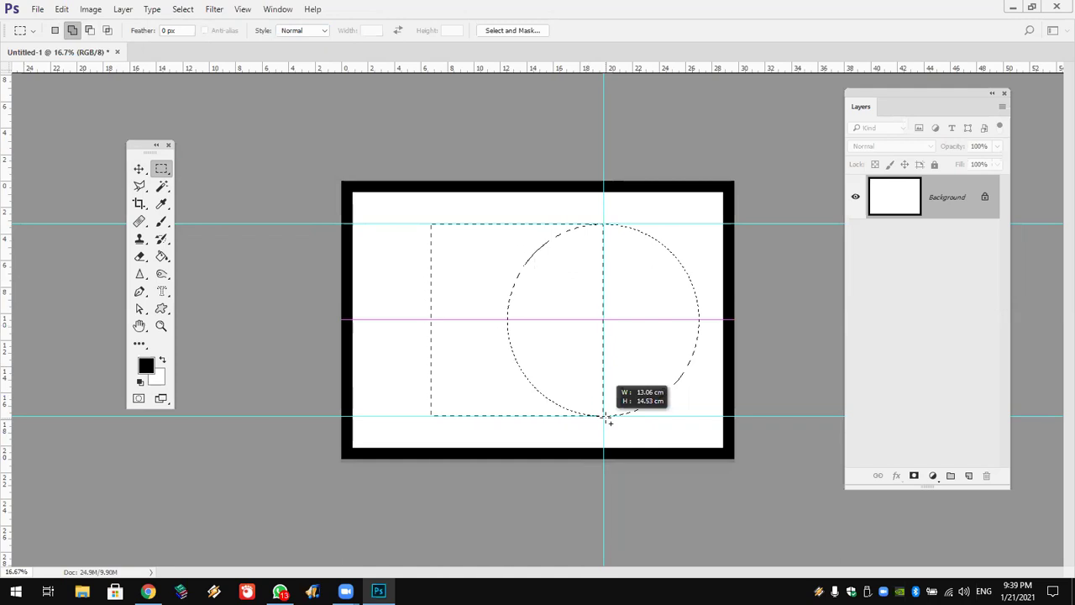
pyautogui.moveTo(603, 417); pyautogui.dragTo(601, 415)
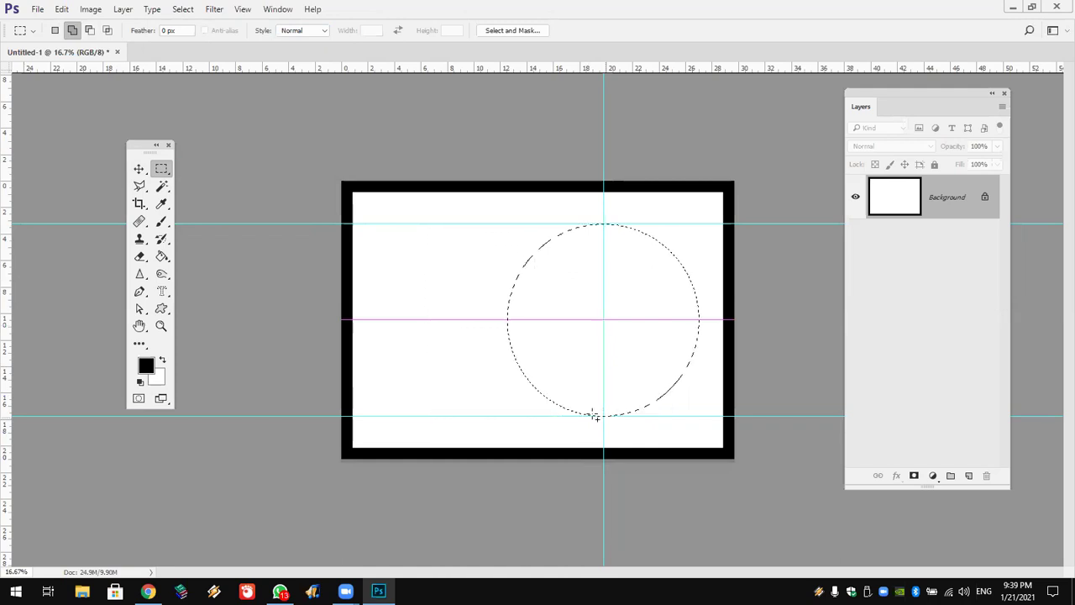
pyautogui.moveTo(370, 225); pyautogui.dragTo(423, 416)
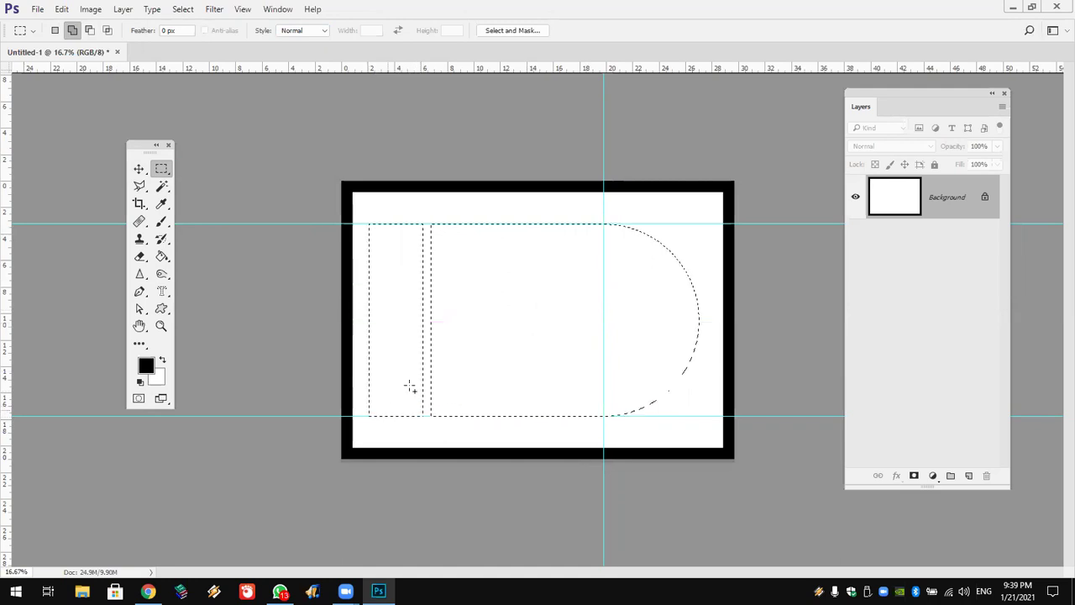
# Fill the I and D selection black on a new layer and duplicate that layer
pyautogui.click(969, 476)
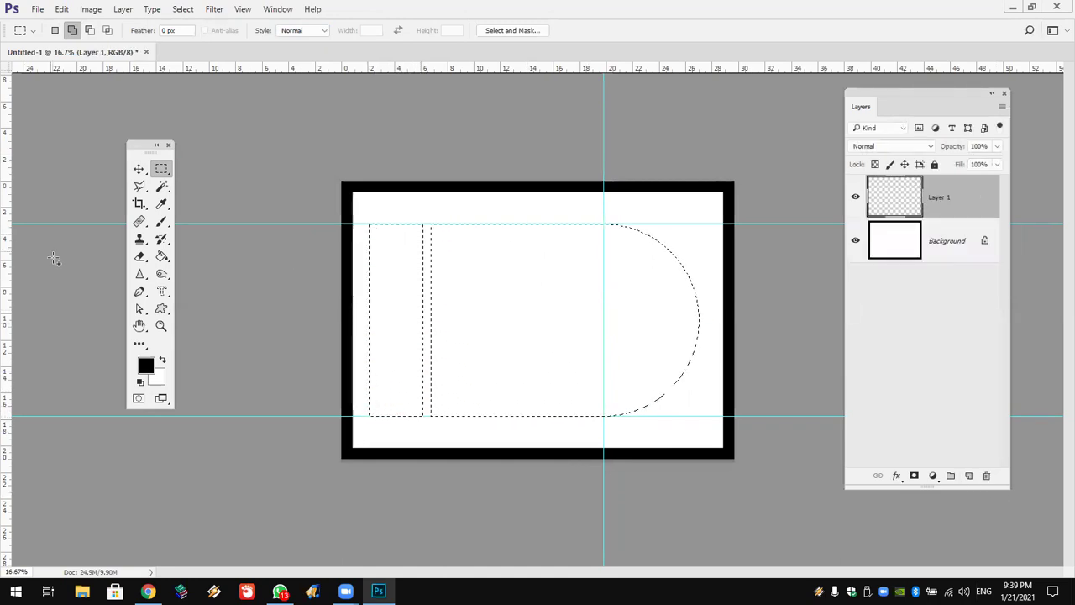
pyautogui.click(162, 256)
pyautogui.click(421, 321)
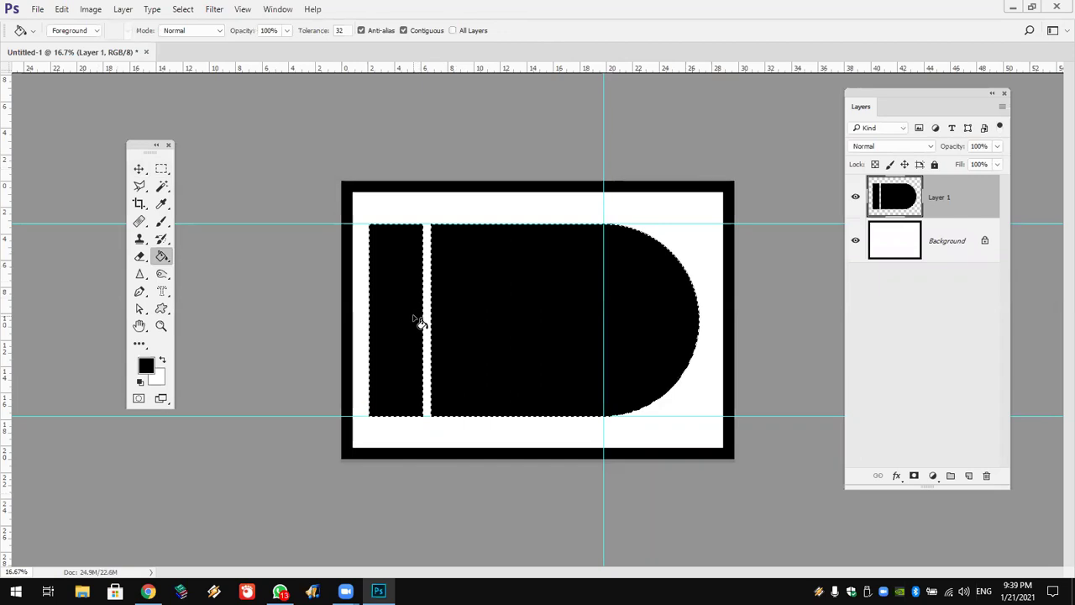
pyautogui.hotkey('ctrl', 'j')
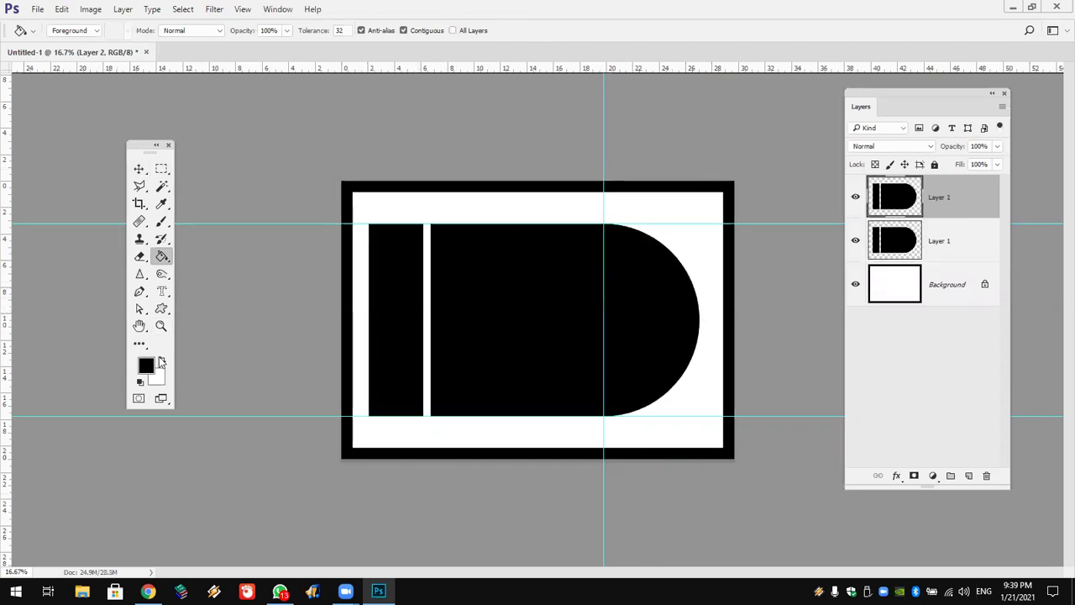
# Fill the copied D shape and I bar with white
pyautogui.click(162, 360)
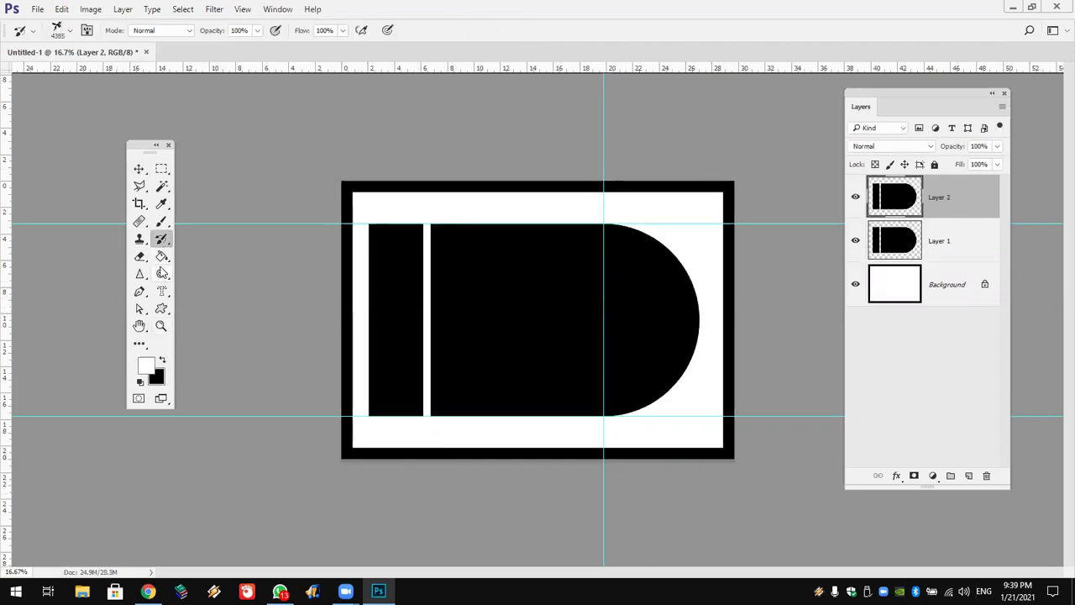
pyautogui.click(399, 291)
pyautogui.click(505, 318)
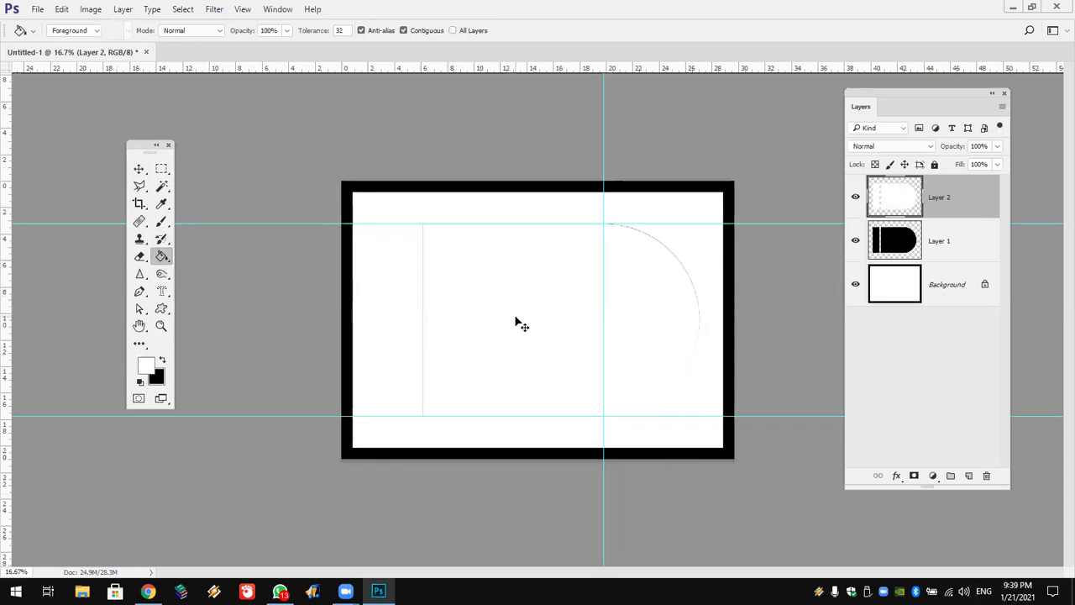
# Scale the white copy to 50% and shift it right inside the black D
pyautogui.hotkey('ctrl', 't')
pyautogui.click(210, 31)
pyautogui.write('50')
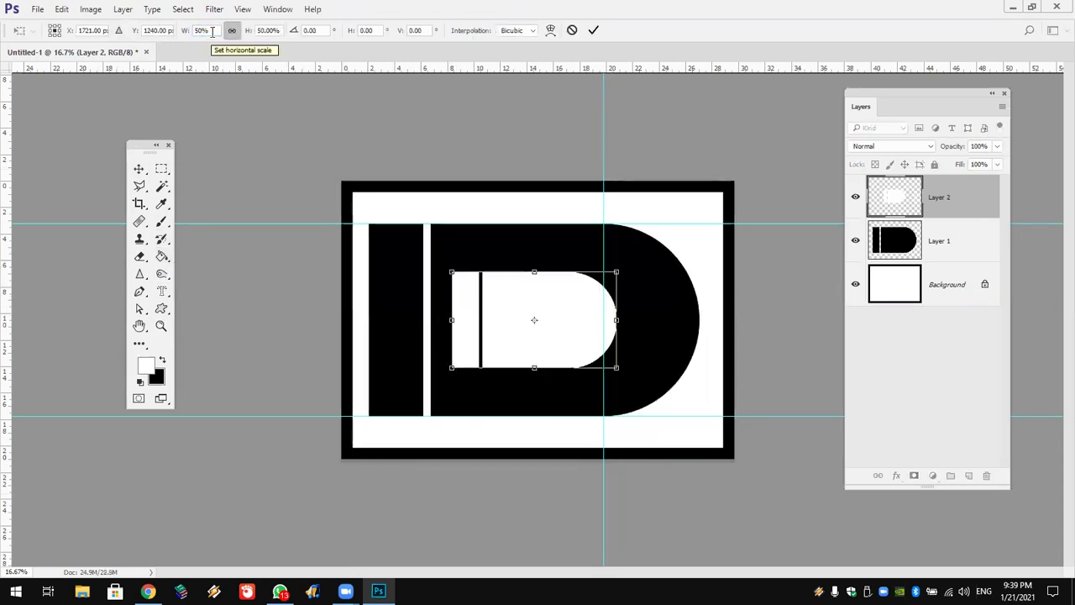
pyautogui.press('Return')
pyautogui.click(139, 168)
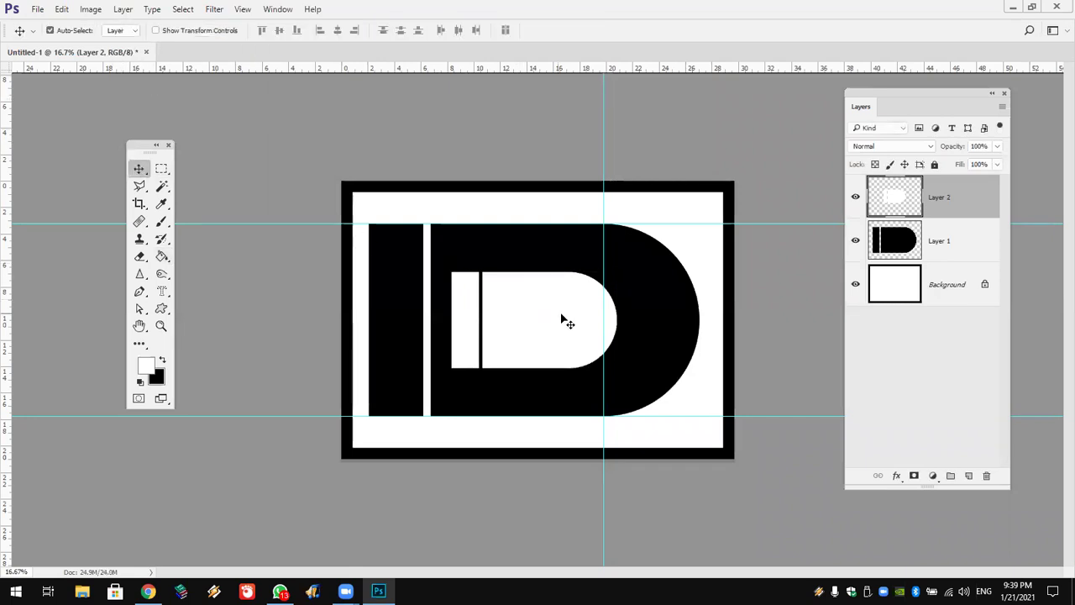
pyautogui.moveTo(561, 320); pyautogui.dragTo(589, 319)
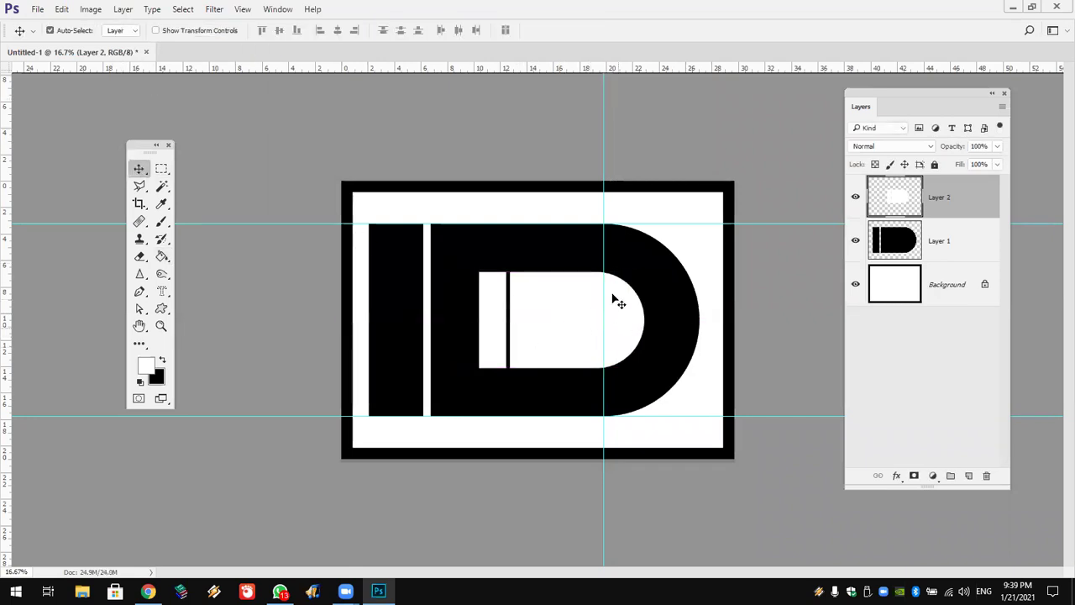
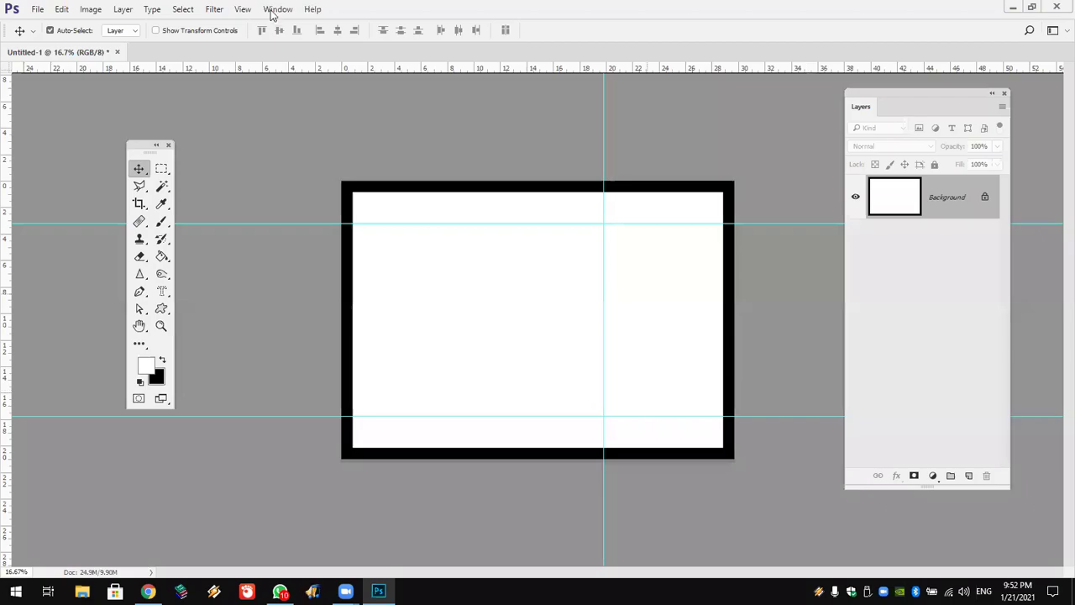
# Clear the old guides and draw a circular selection on the page
pyautogui.click(273, 10)
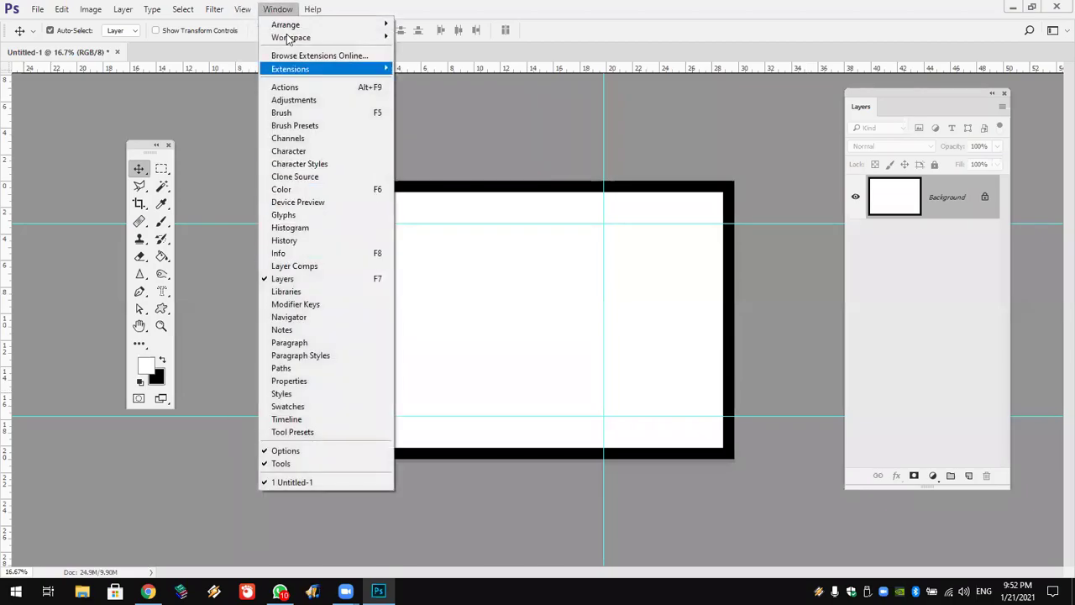
pyautogui.click(266, 317)
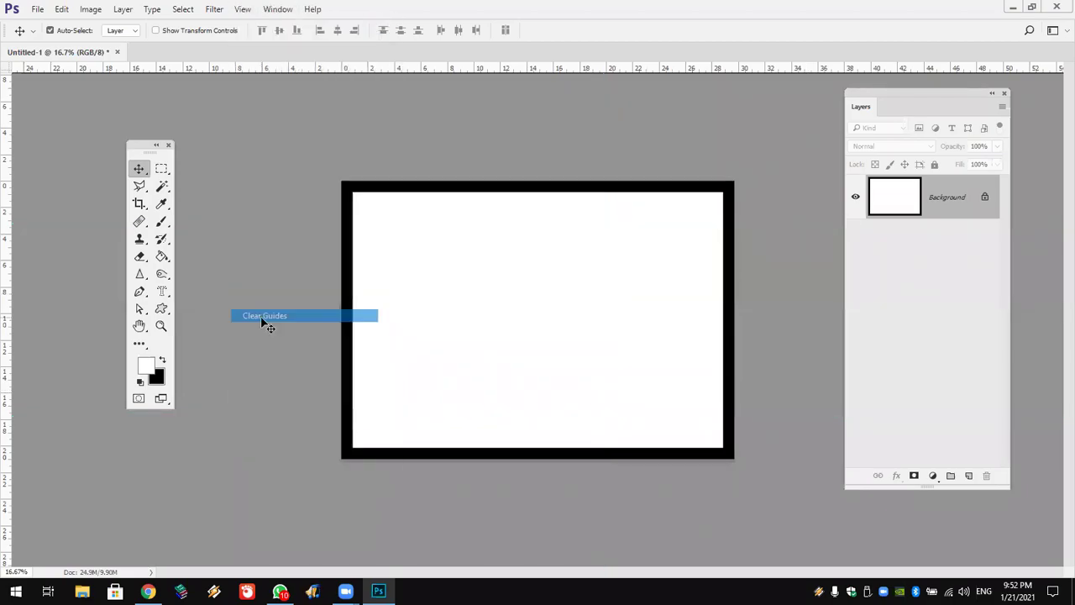
pyautogui.click(169, 171)
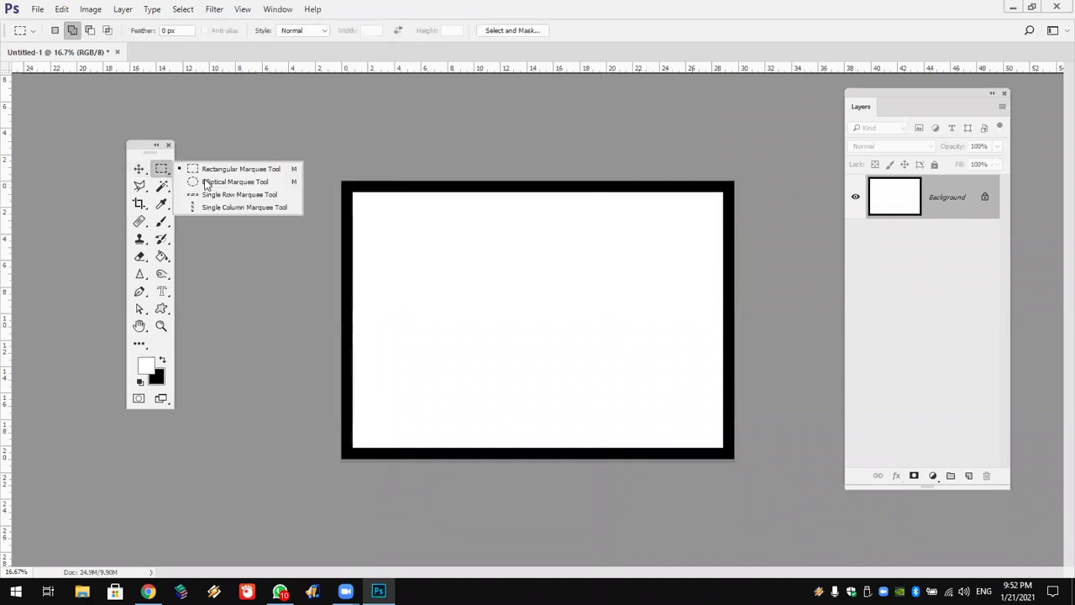
pyautogui.click(215, 184)
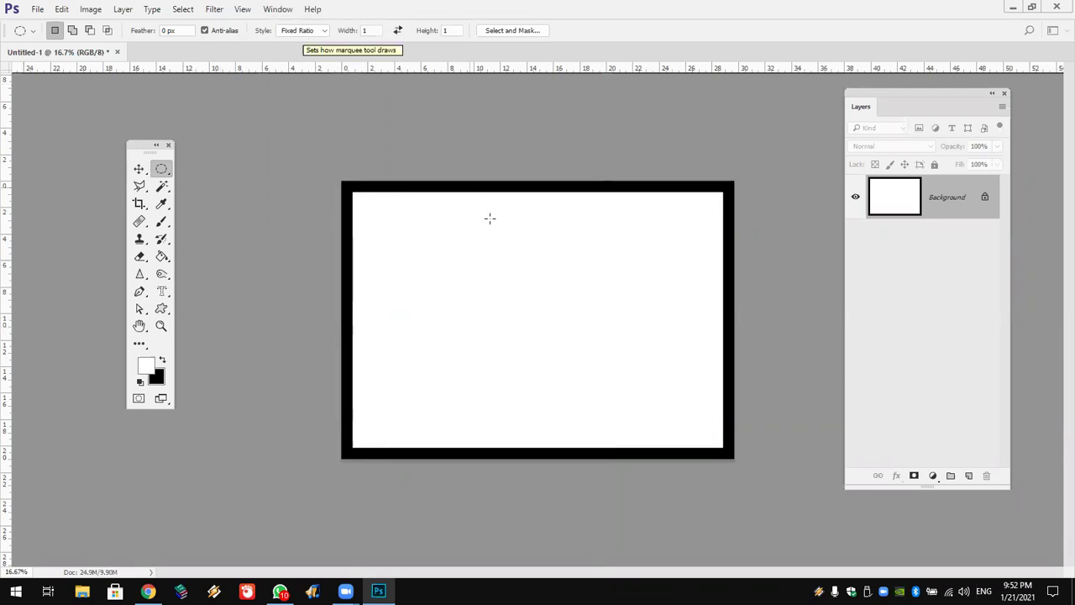
pyautogui.moveTo(510, 224); pyautogui.dragTo(702, 457)
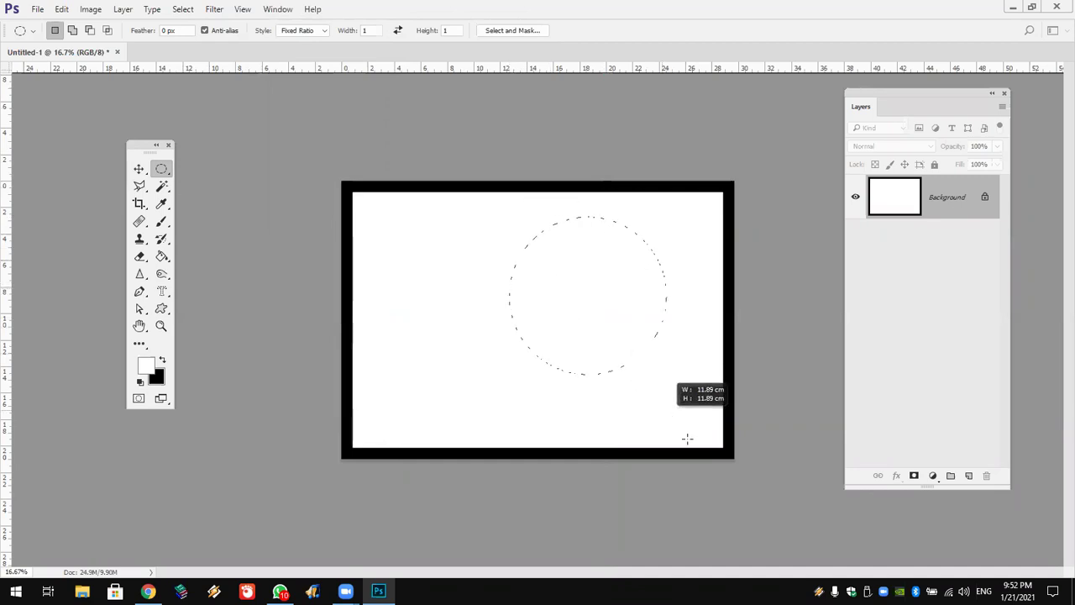
pyautogui.moveTo(646, 365); pyautogui.dragTo(625, 391)
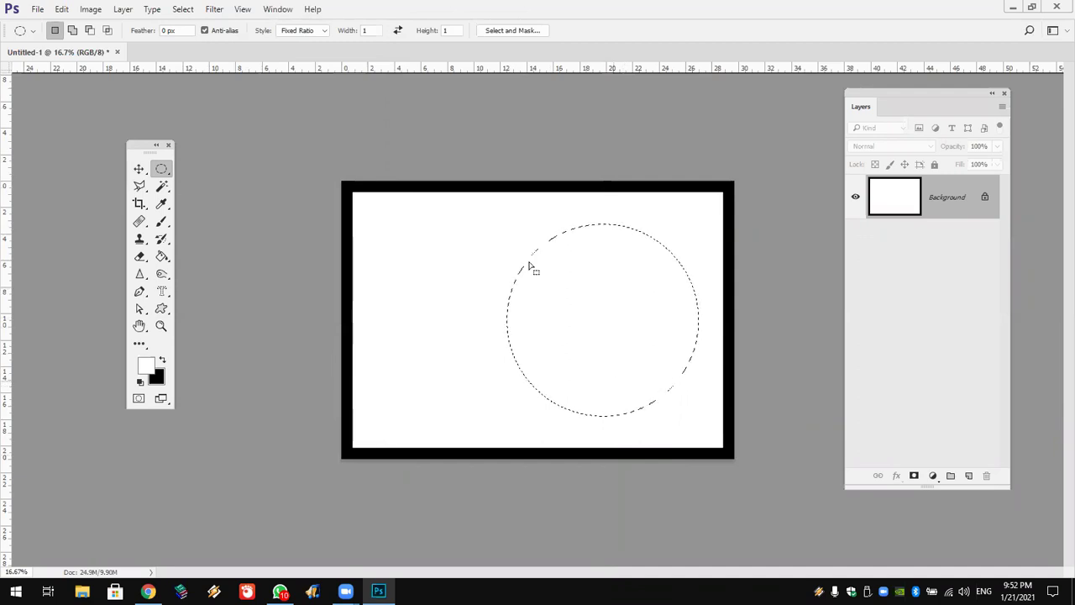
# Add horizontal guides at the circle's top and bottom and a vertical guide through its centre
pyautogui.moveTo(564, 67); pyautogui.dragTo(576, 224)
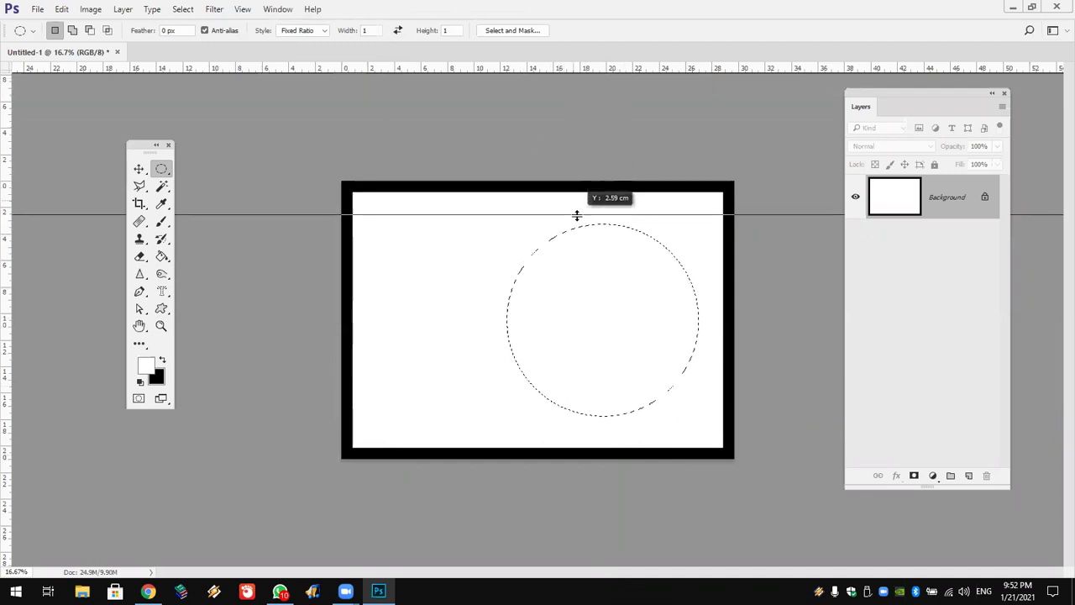
pyautogui.moveTo(596, 69); pyautogui.dragTo(611, 417)
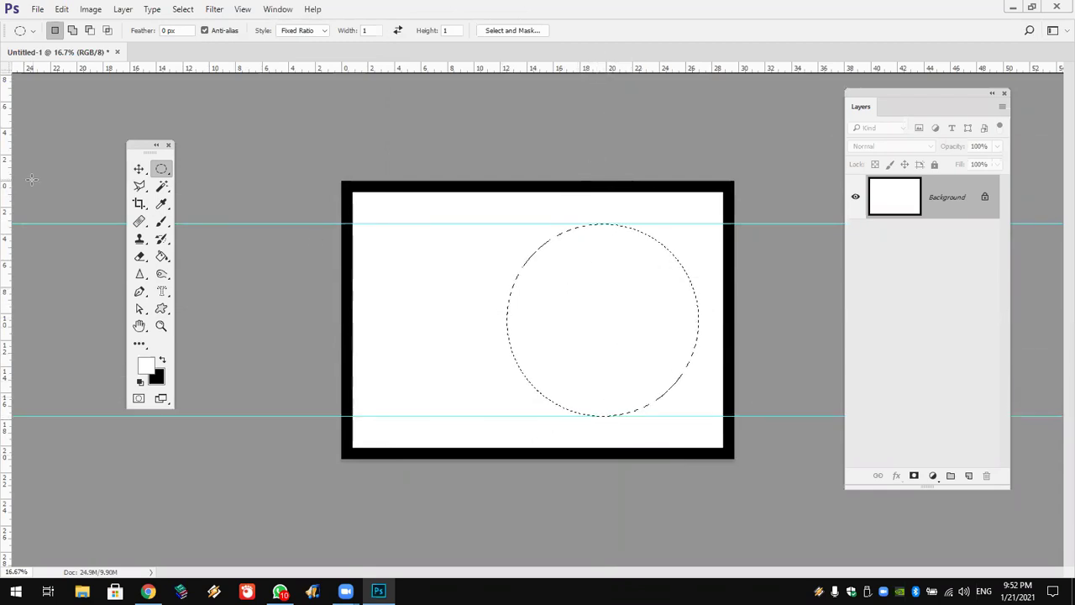
pyautogui.moveTo(7, 188); pyautogui.dragTo(550, 336)
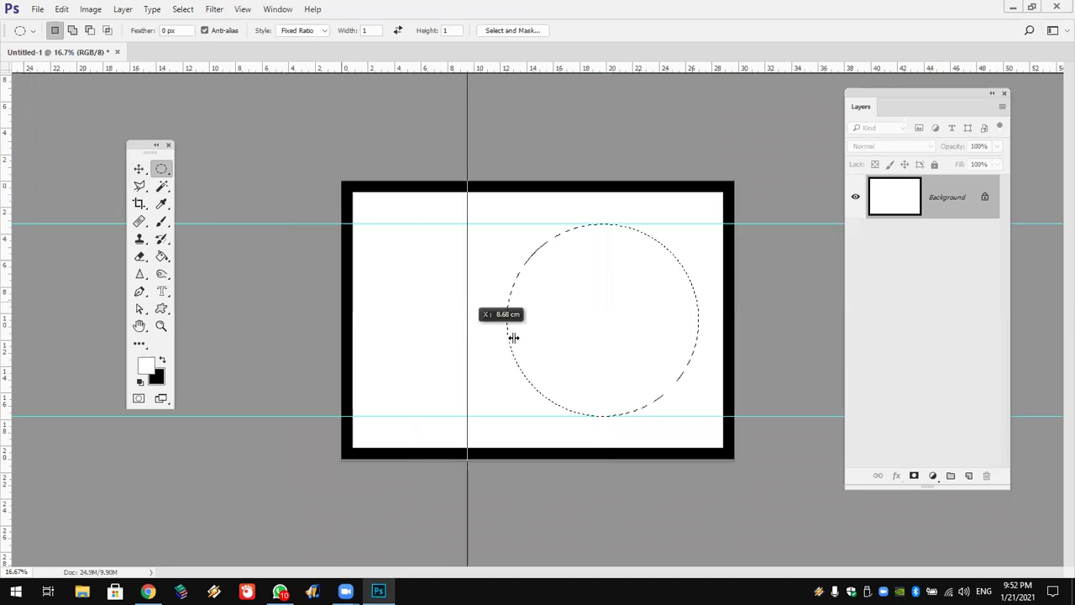
pyautogui.rightClick(574, 344)
pyautogui.press('Escape')
pyautogui.press('v')
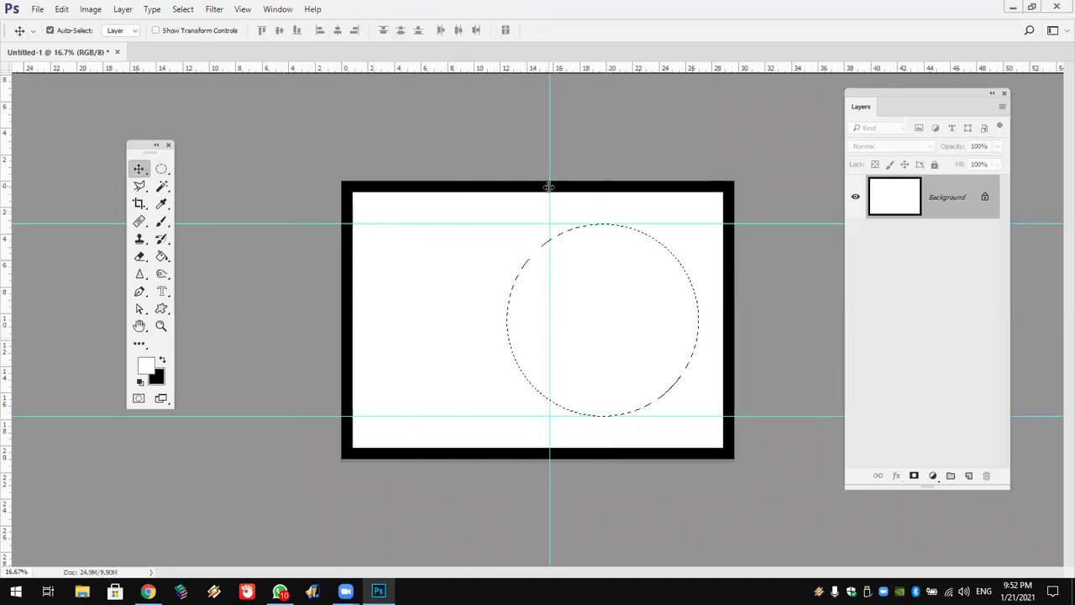
pyautogui.moveTo(562, 188); pyautogui.dragTo(602, 192)
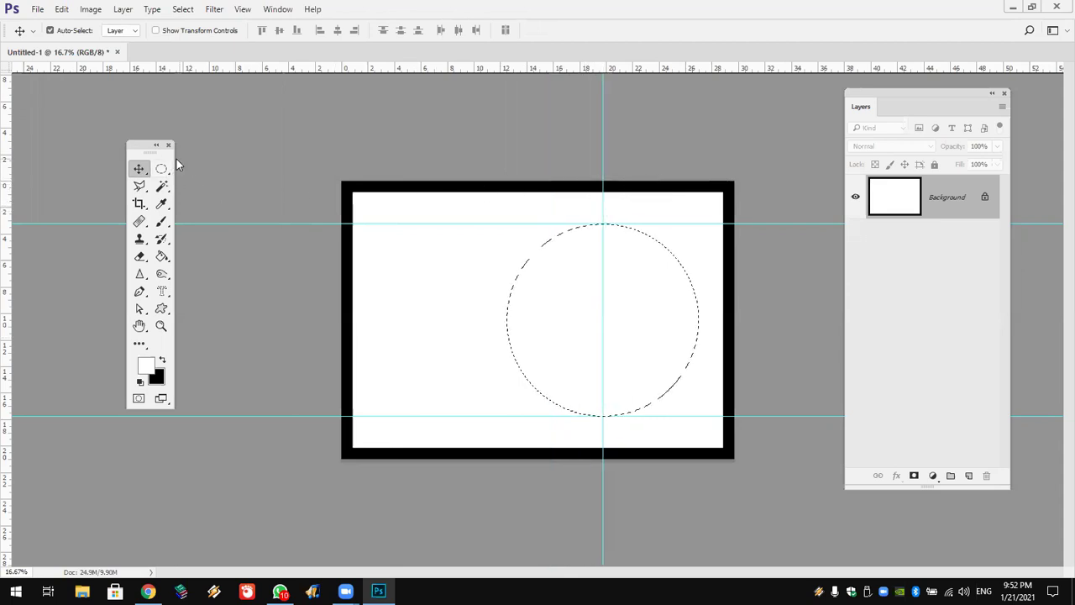
pyautogui.moveTo(159, 167); pyautogui.dragTo(192, 168)
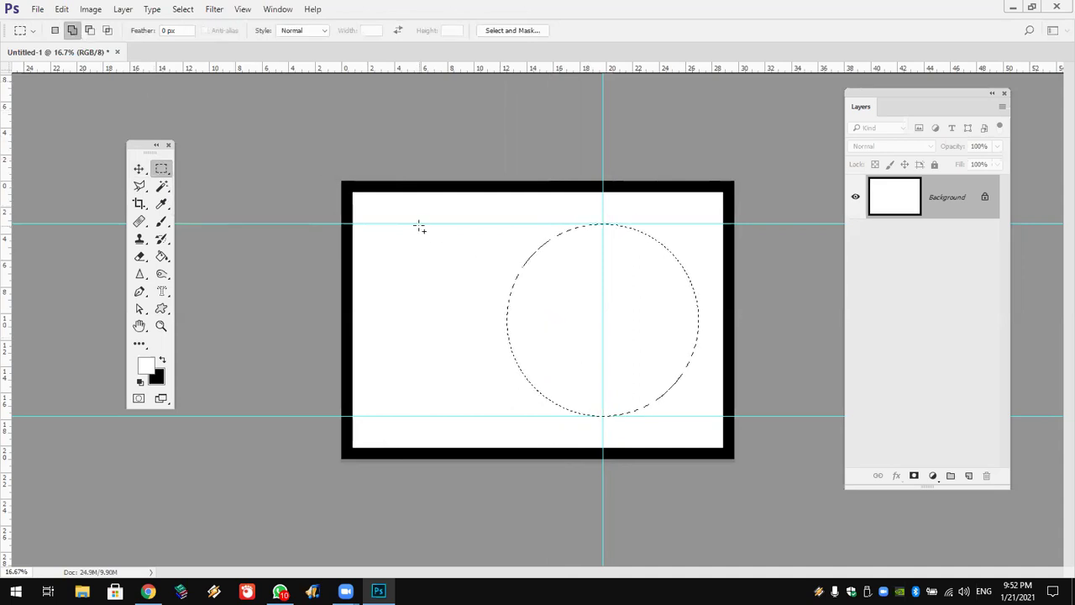
# Add a rectangle leftward from the centre guide to form a D, plus a narrow separate bar
pyautogui.click(138, 169)
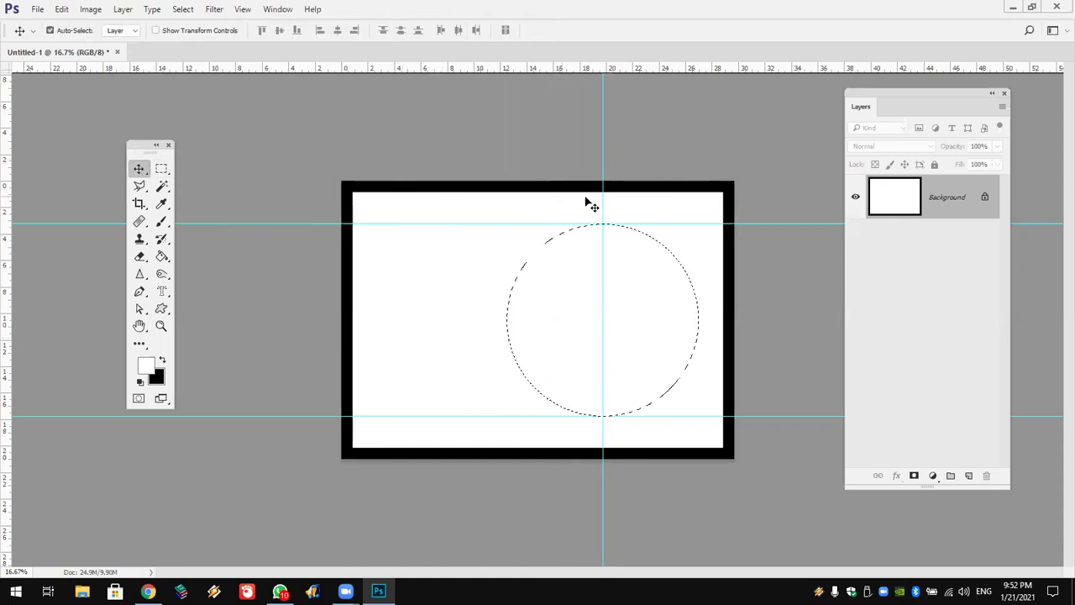
pyautogui.moveTo(604, 198); pyautogui.dragTo(461, 222)
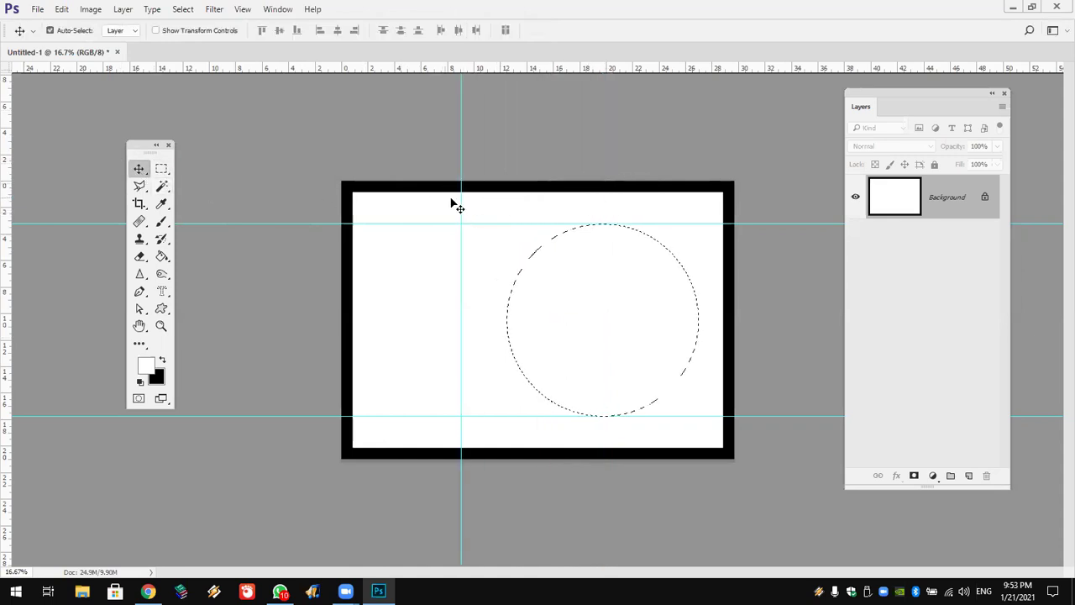
pyautogui.moveTo(462, 201); pyautogui.dragTo(603, 222)
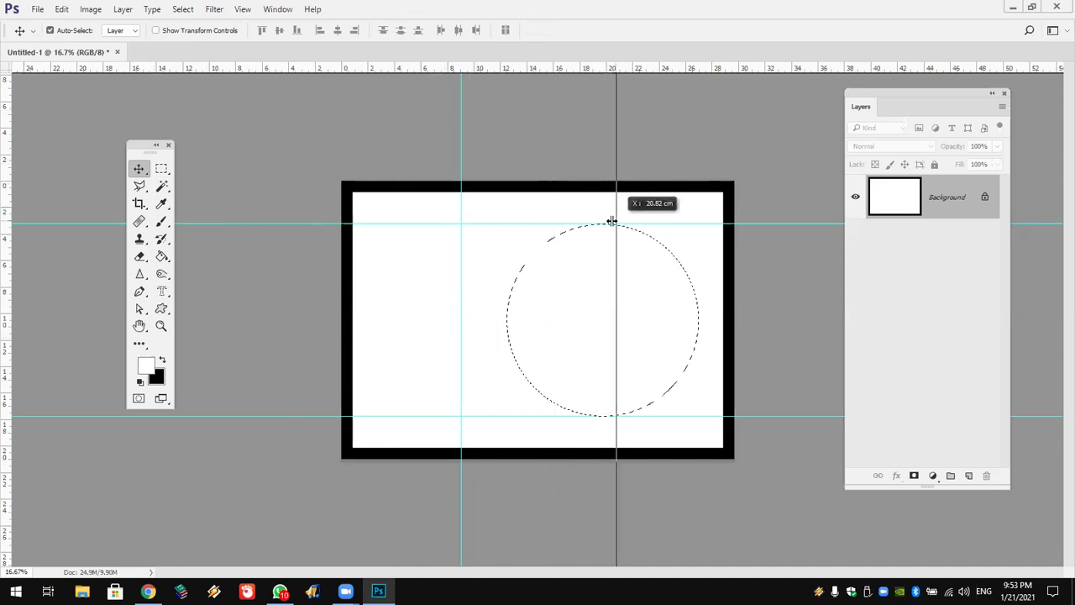
pyautogui.click(161, 169)
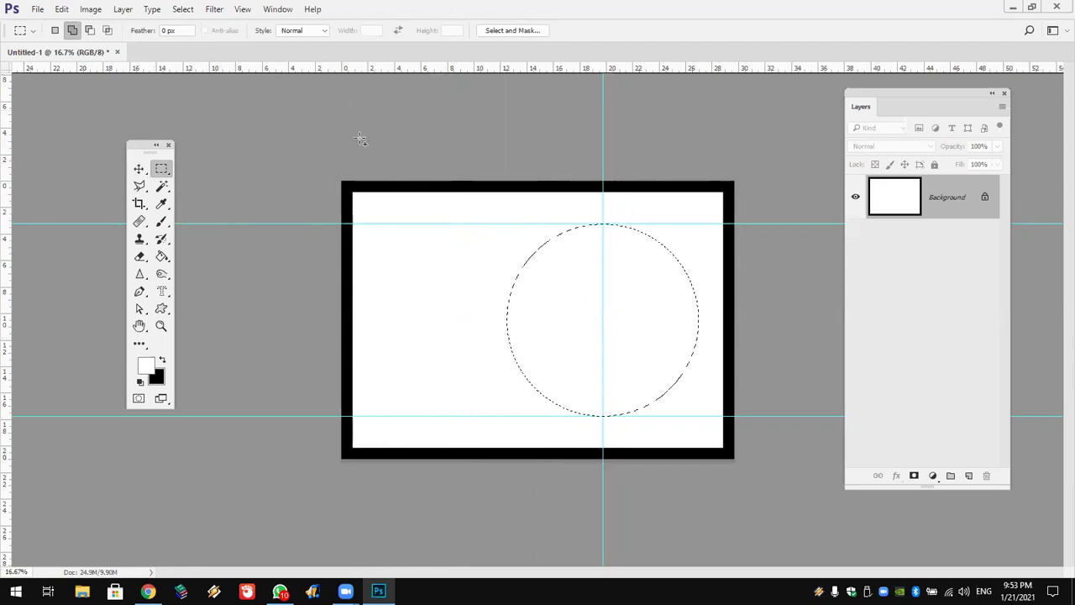
pyautogui.moveTo(433, 223)
pyautogui.mouseDown()
pyautogui.moveTo(587, 412)
pyautogui.moveTo(602, 414)
pyautogui.mouseUp()
pyautogui.moveTo(359, 221); pyautogui.dragTo(424, 416)
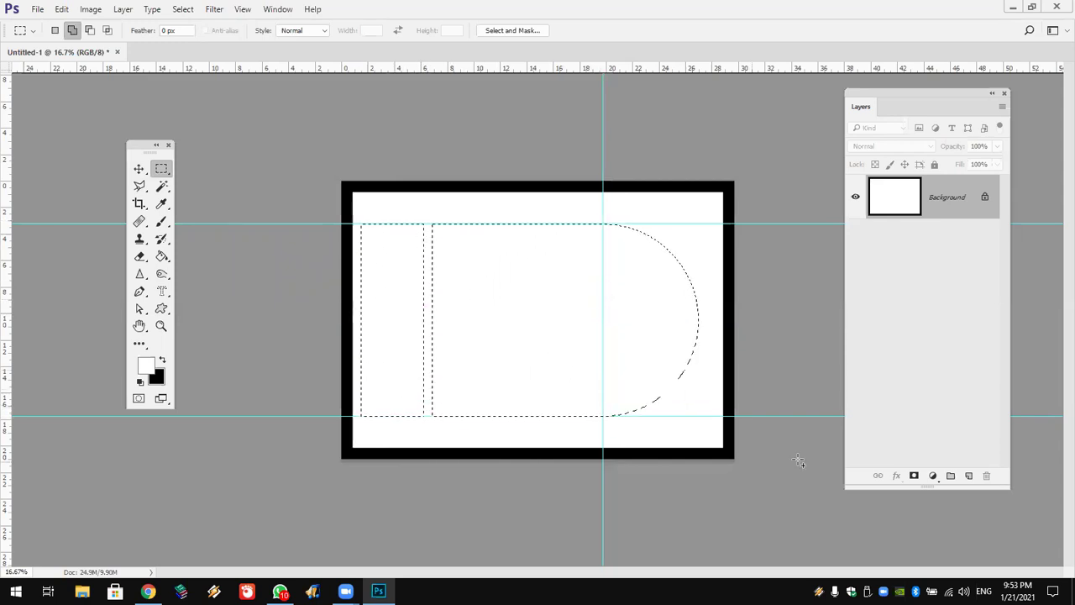
# Fill the D and bar selection with black on a new layer
pyautogui.click(970, 476)
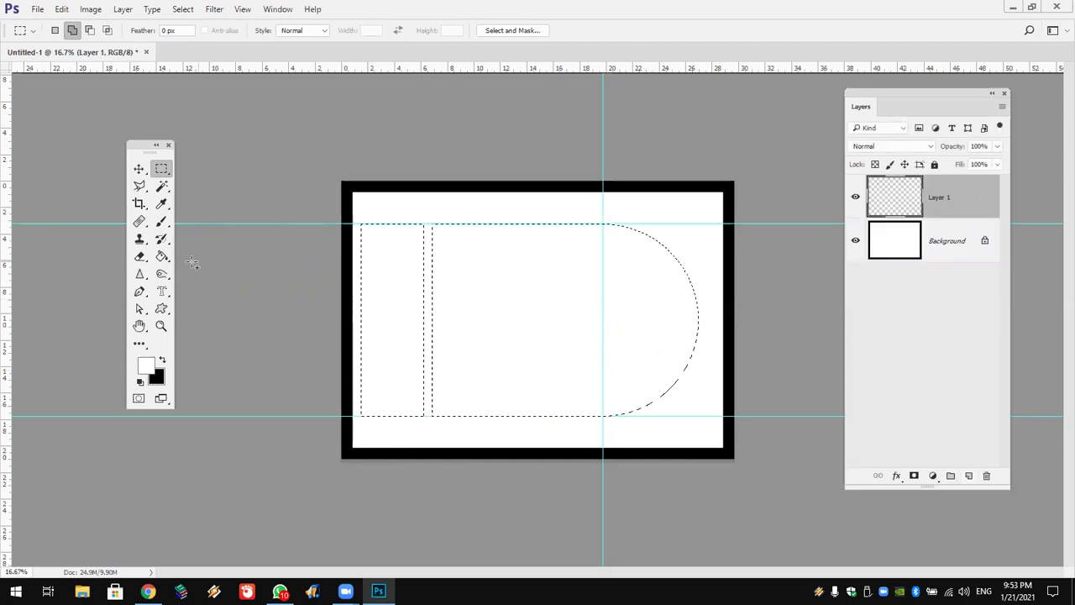
pyautogui.click(163, 256)
pyautogui.click(162, 360)
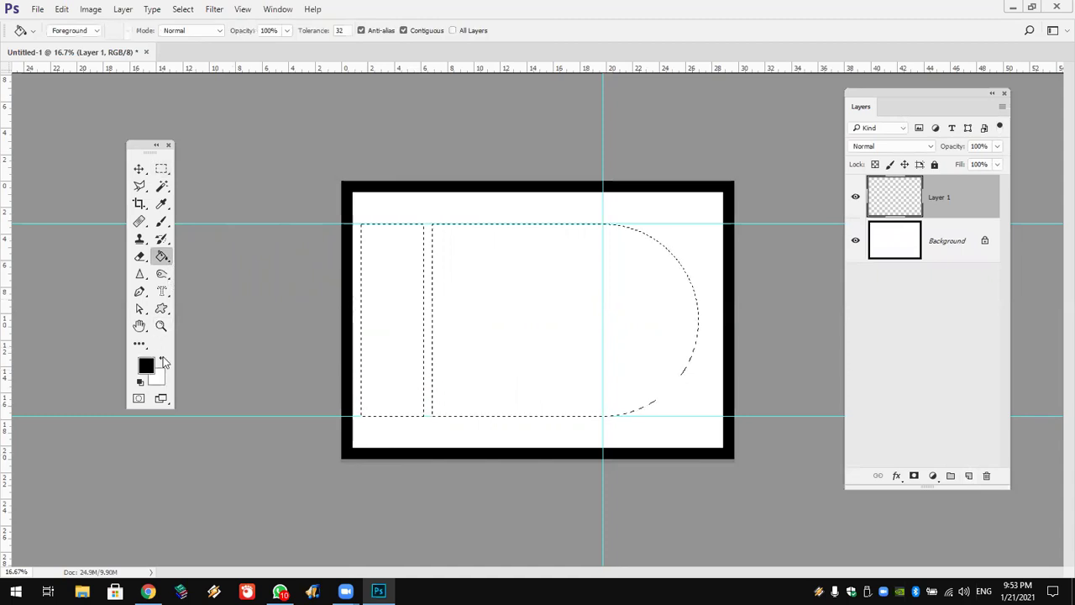
pyautogui.click(409, 335)
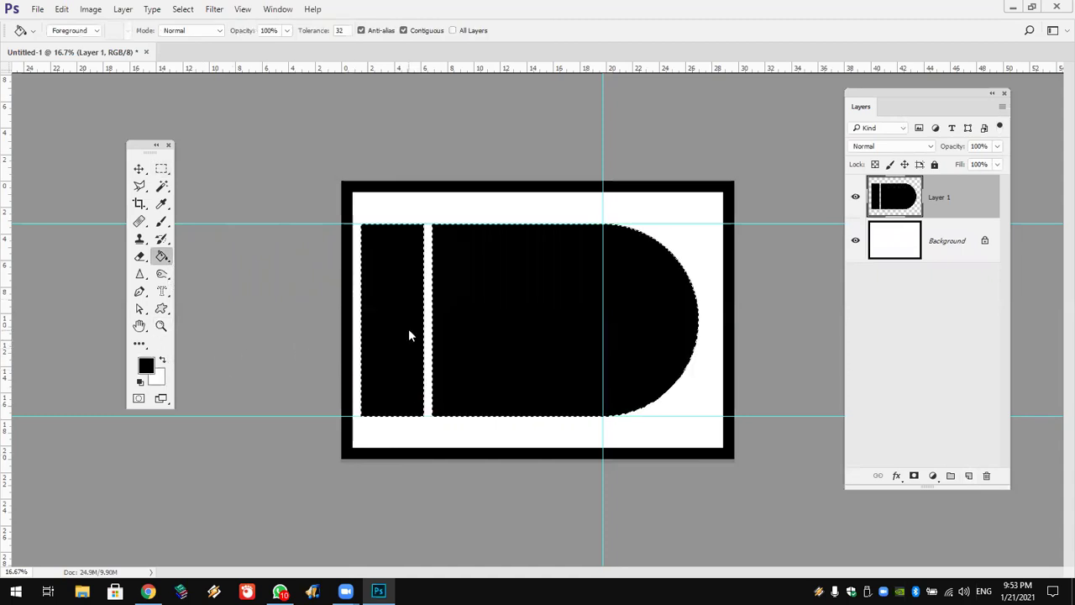
# Duplicate Layer 1 as Layer 1 copy
pyautogui.click(61, 9)
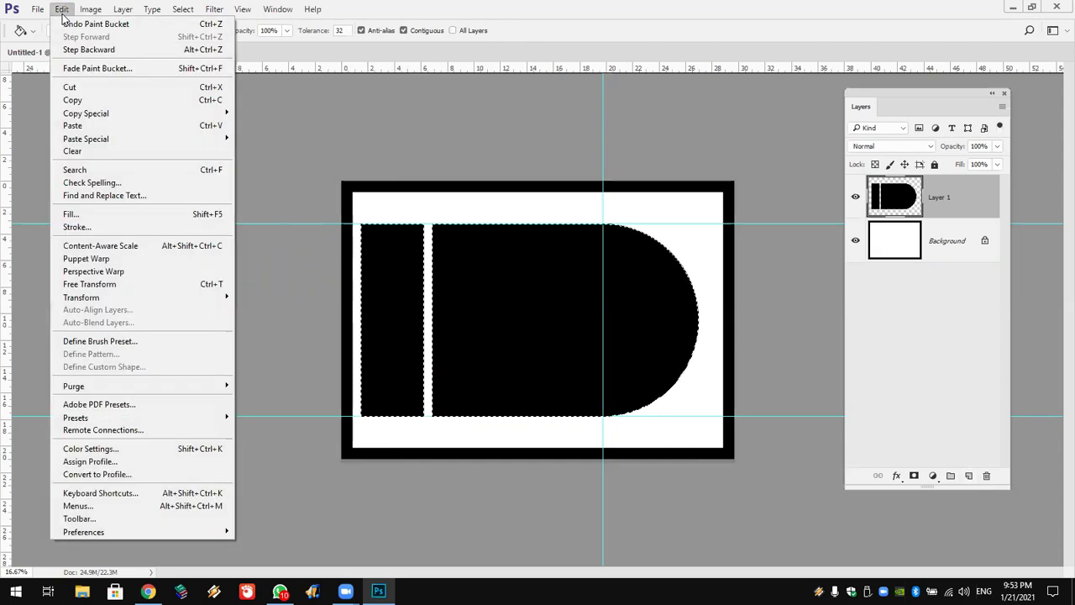
pyautogui.moveTo(85, 112)
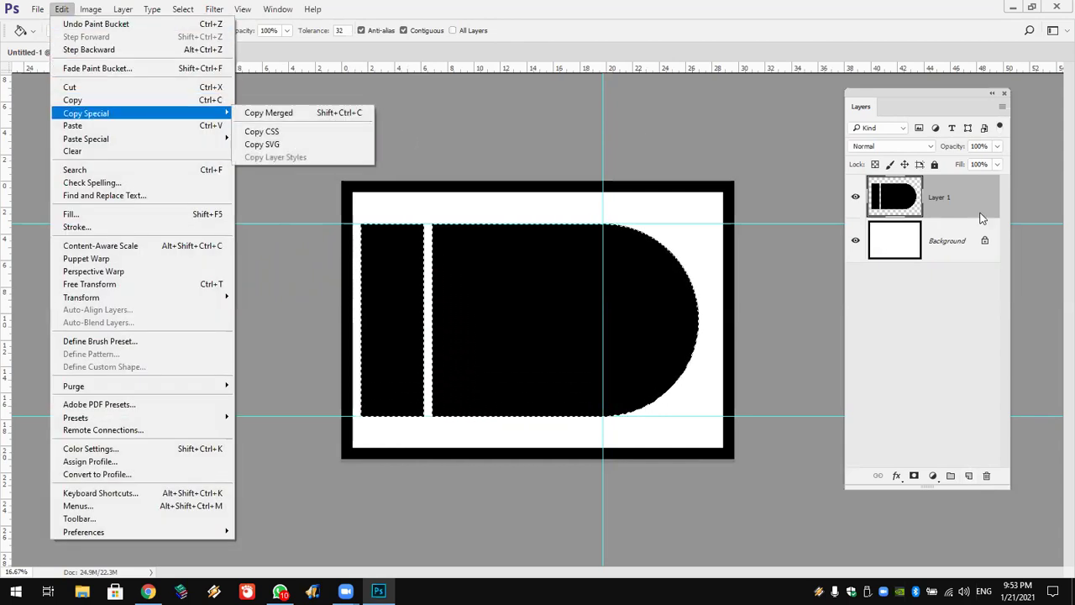
pyautogui.click(955, 189)
pyautogui.rightClick(956, 190)
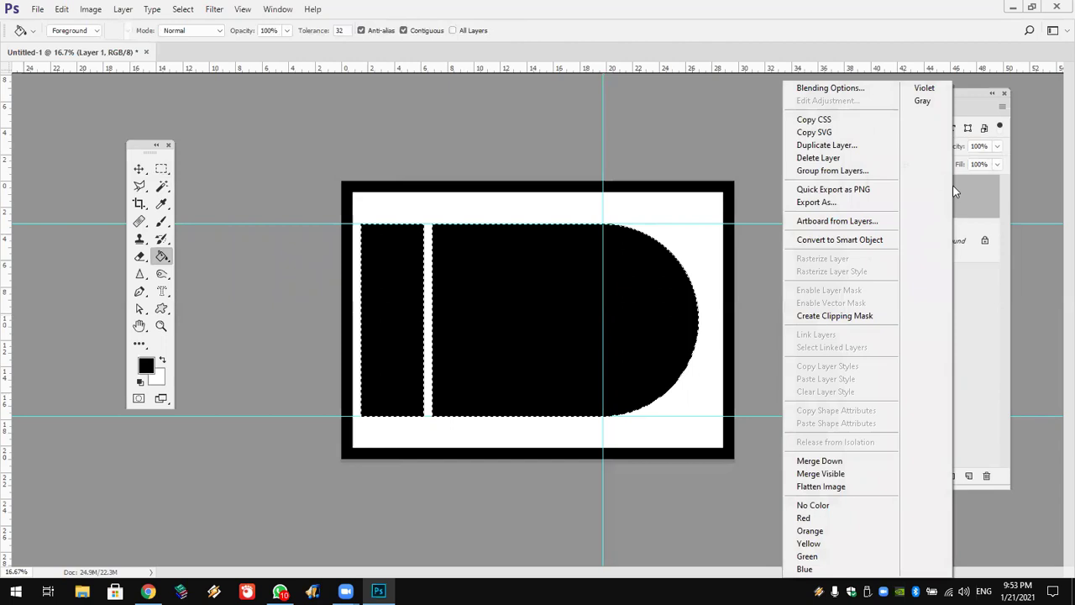
pyautogui.click(876, 149)
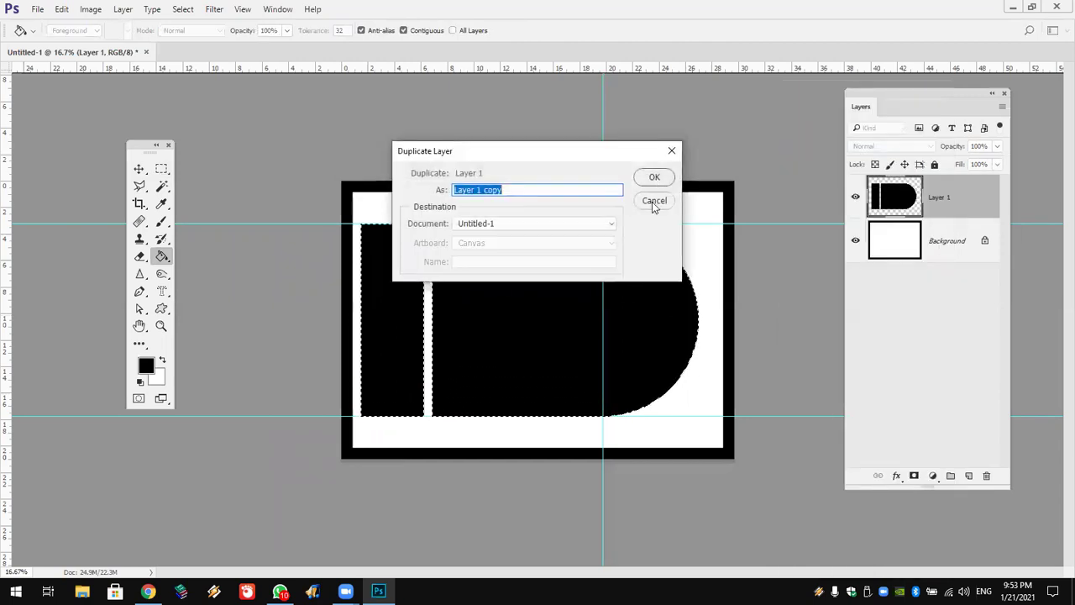
pyautogui.click(654, 179)
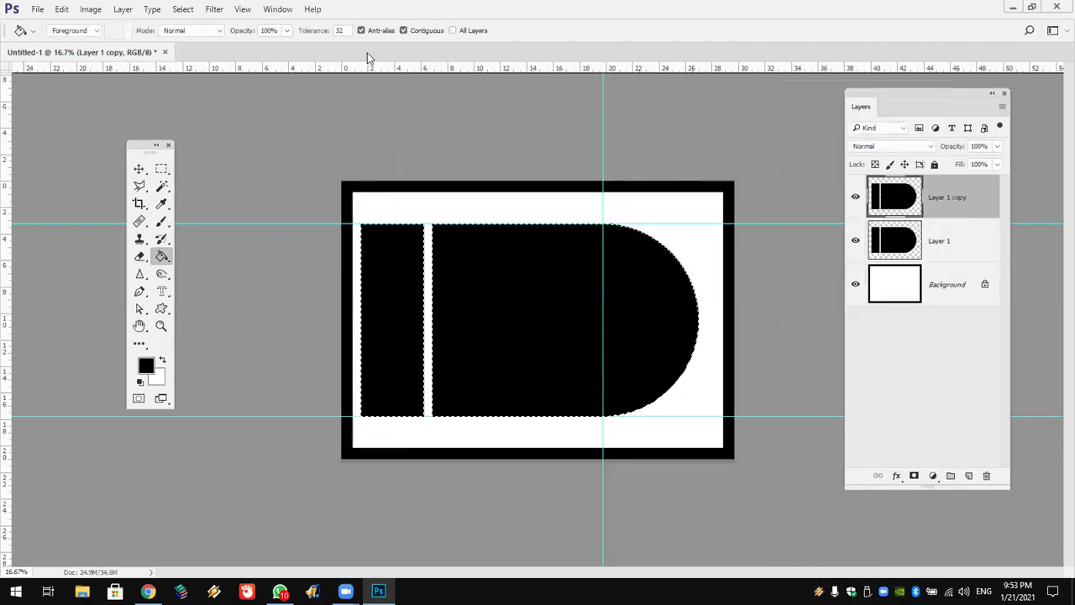
# Deselect and paint the left bar white on the copy
pyautogui.click(182, 10)
pyautogui.click(194, 37)
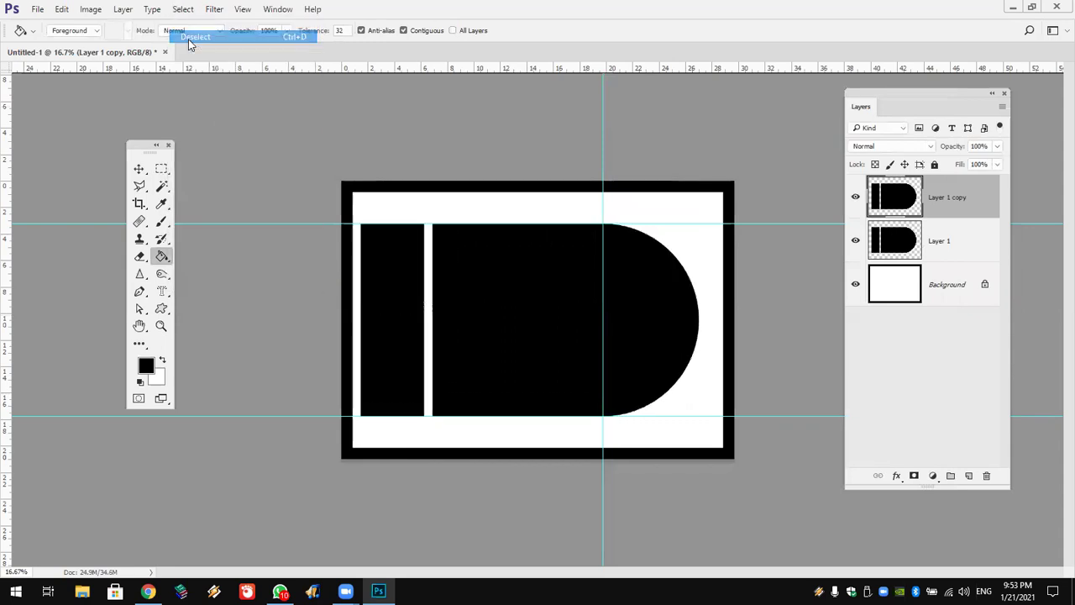
pyautogui.click(163, 360)
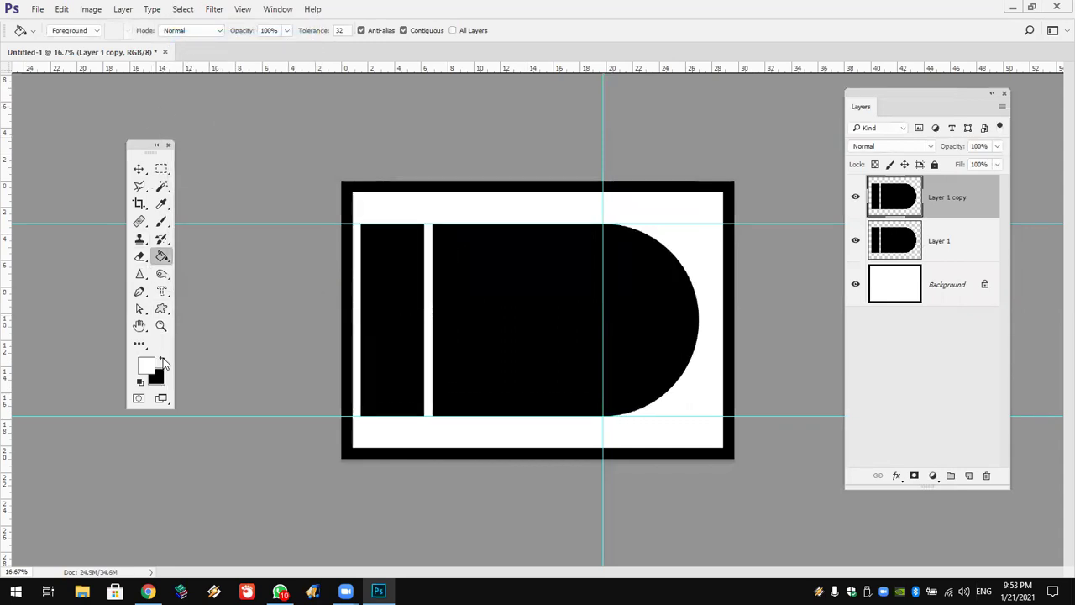
pyautogui.click(400, 314)
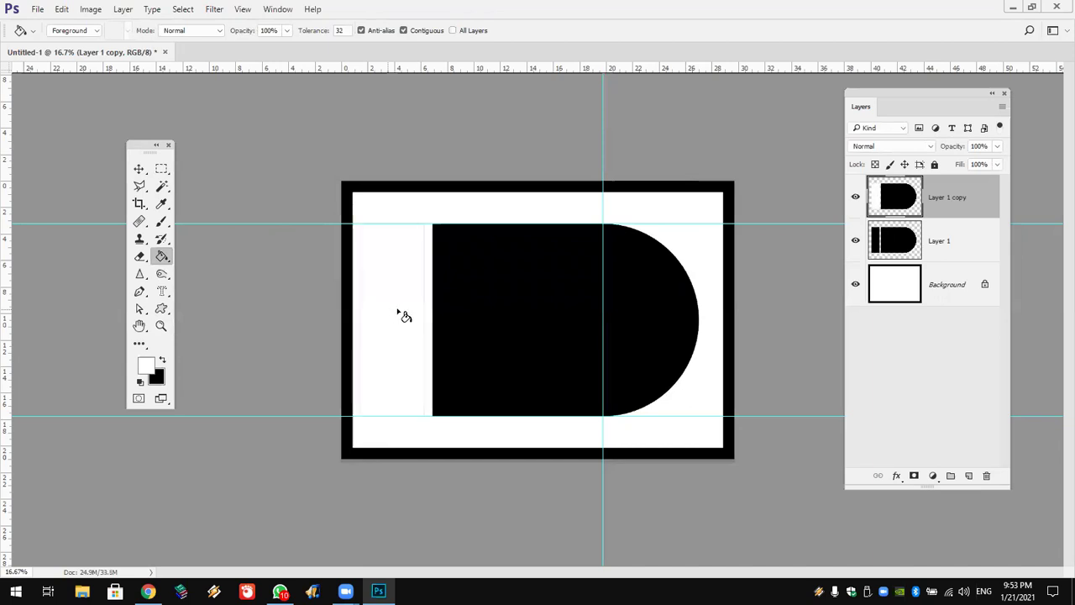
# Fill the copy's D white, scale it to 50%, and shift it slightly right inside the black D
pyautogui.click(486, 310)
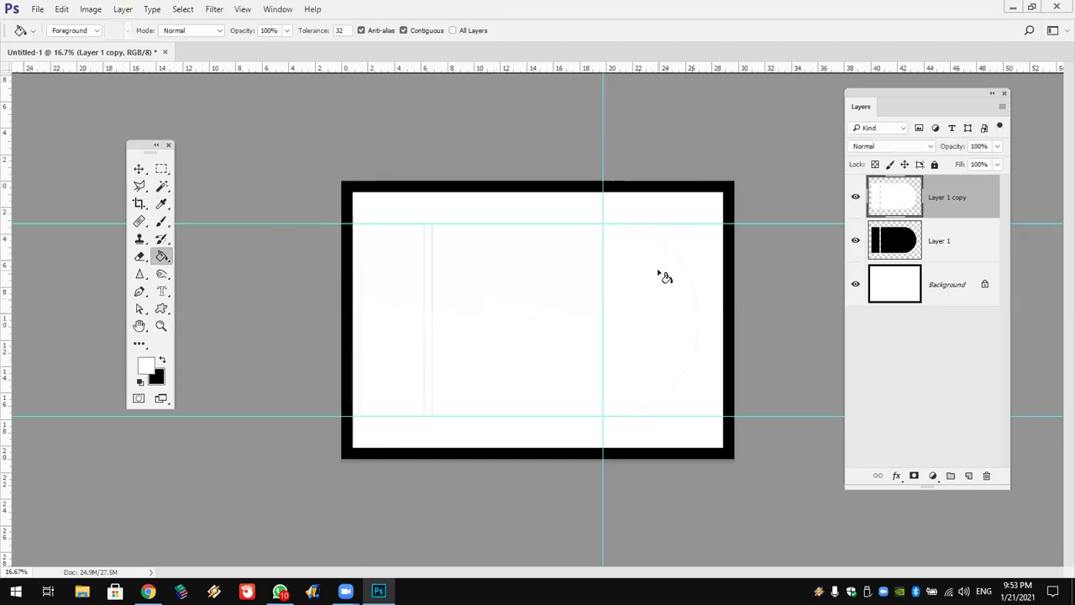
pyautogui.click(64, 10)
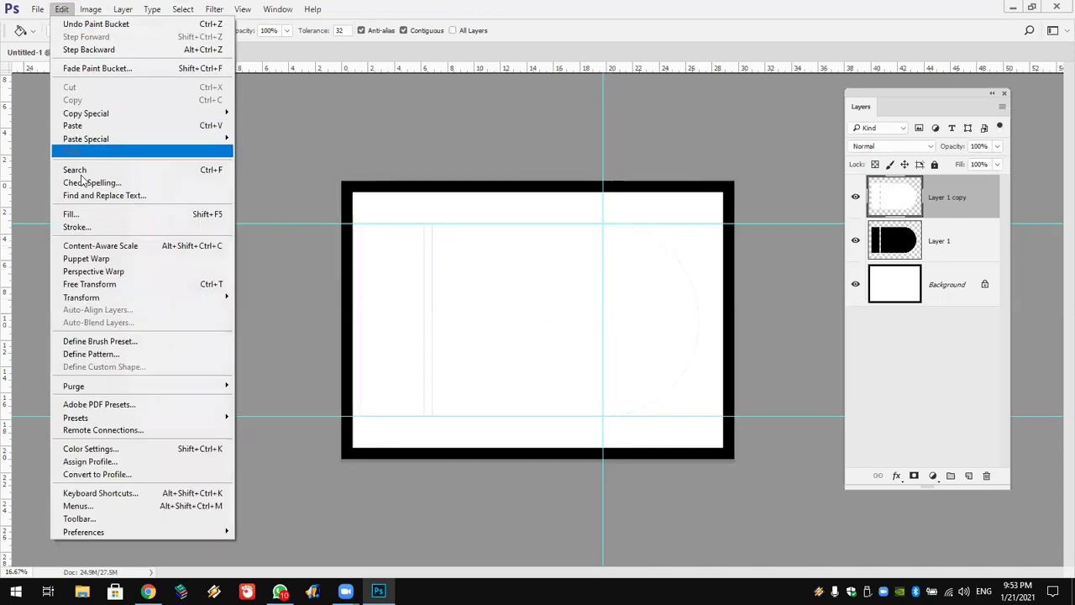
pyautogui.click(95, 285)
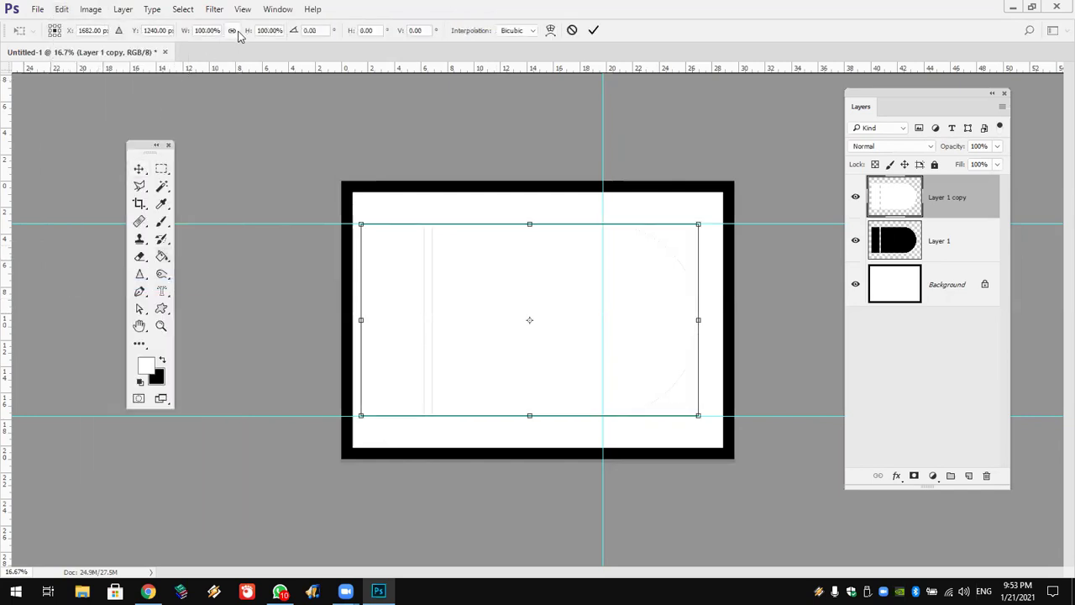
pyautogui.click(208, 30)
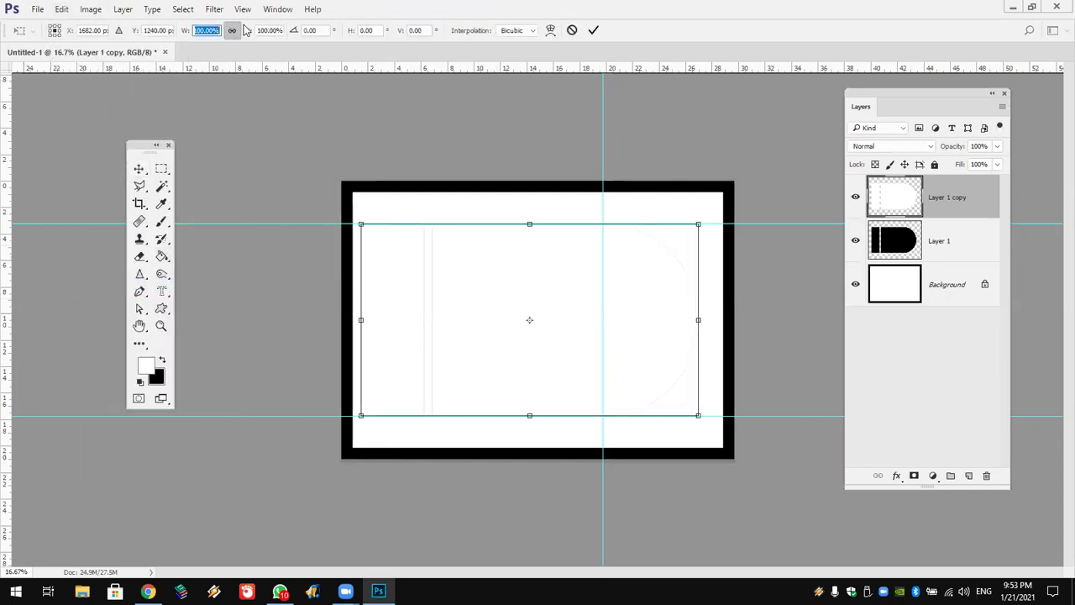
pyautogui.write('50g')
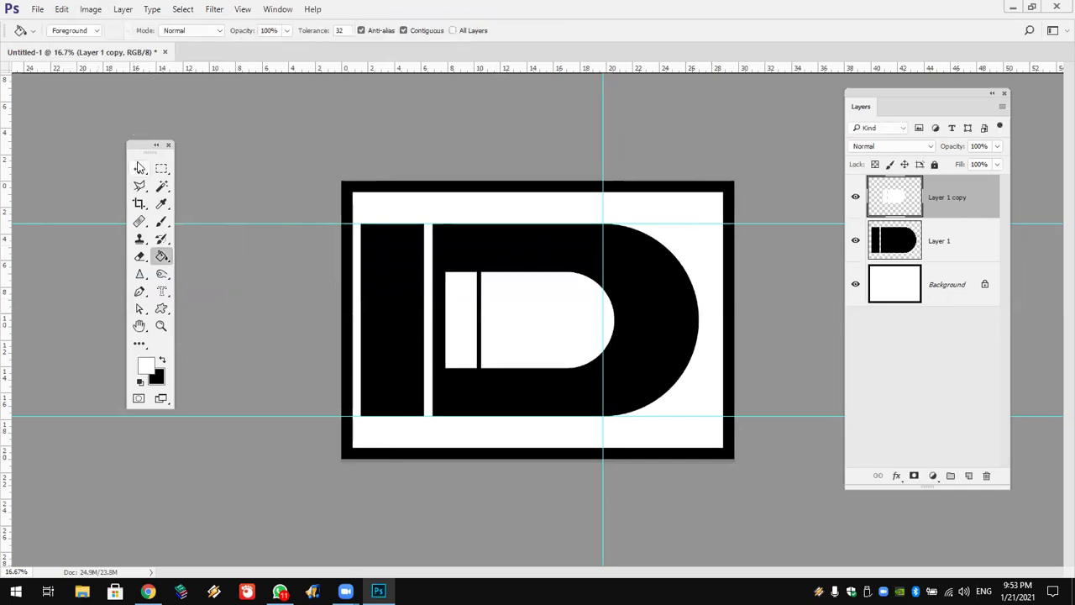
pyautogui.click(139, 169)
pyautogui.moveTo(588, 334); pyautogui.dragTo(611, 334)
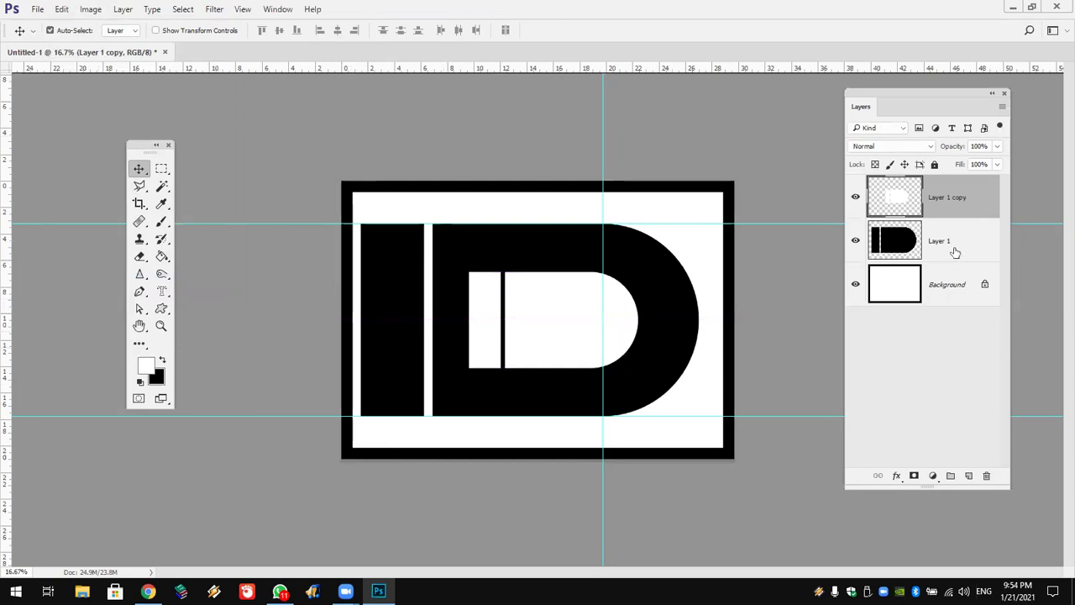
# Duplicate the layer as Layer 1 copy 2 and fill its shapes black
pyautogui.rightClick(953, 202)
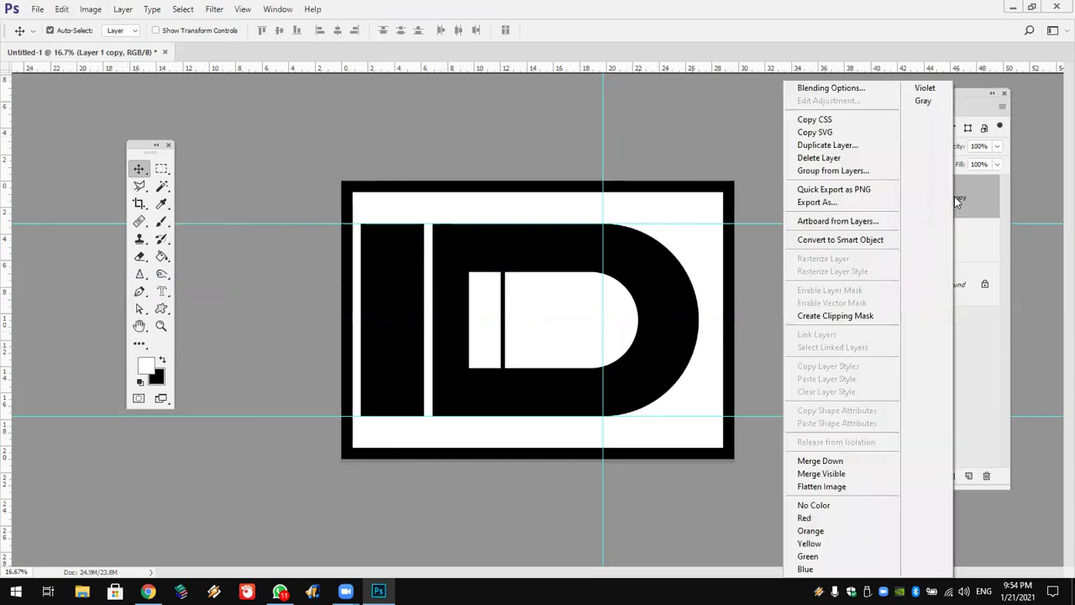
pyautogui.click(874, 153)
pyautogui.click(650, 175)
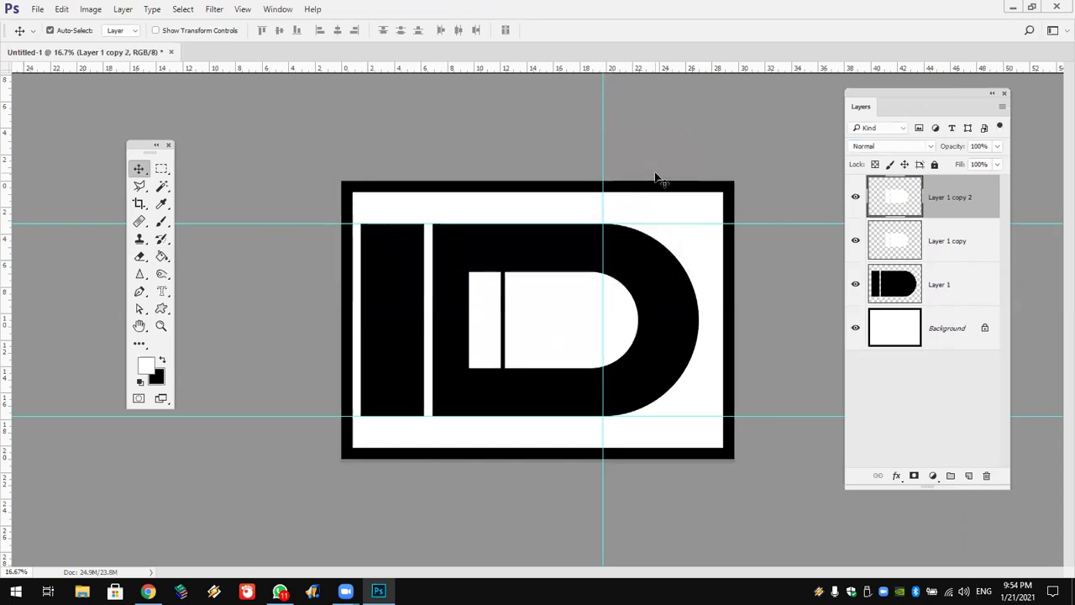
pyautogui.click(162, 361)
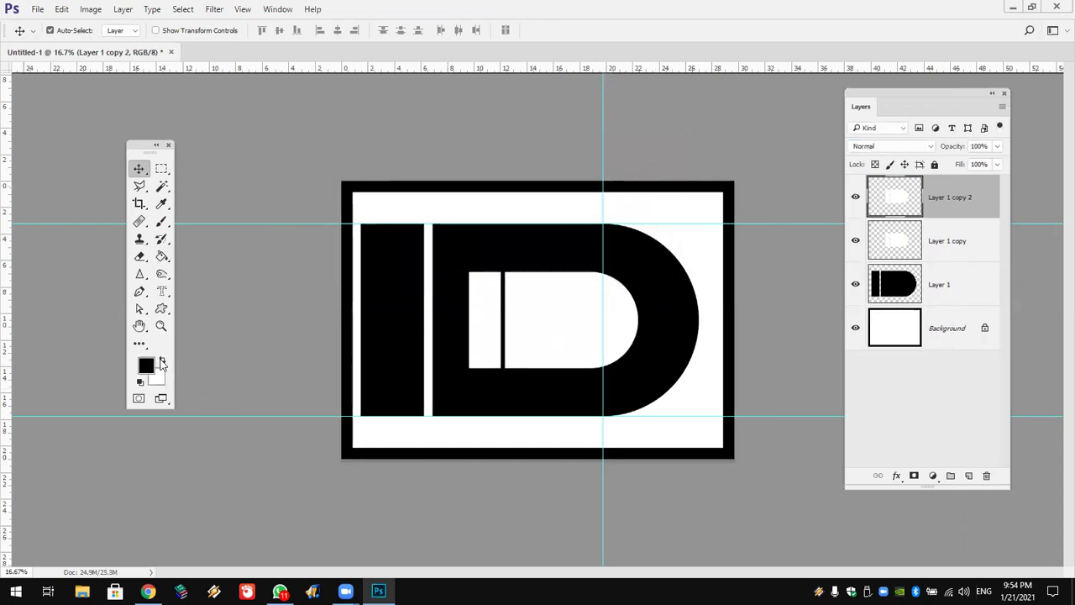
pyautogui.click(162, 256)
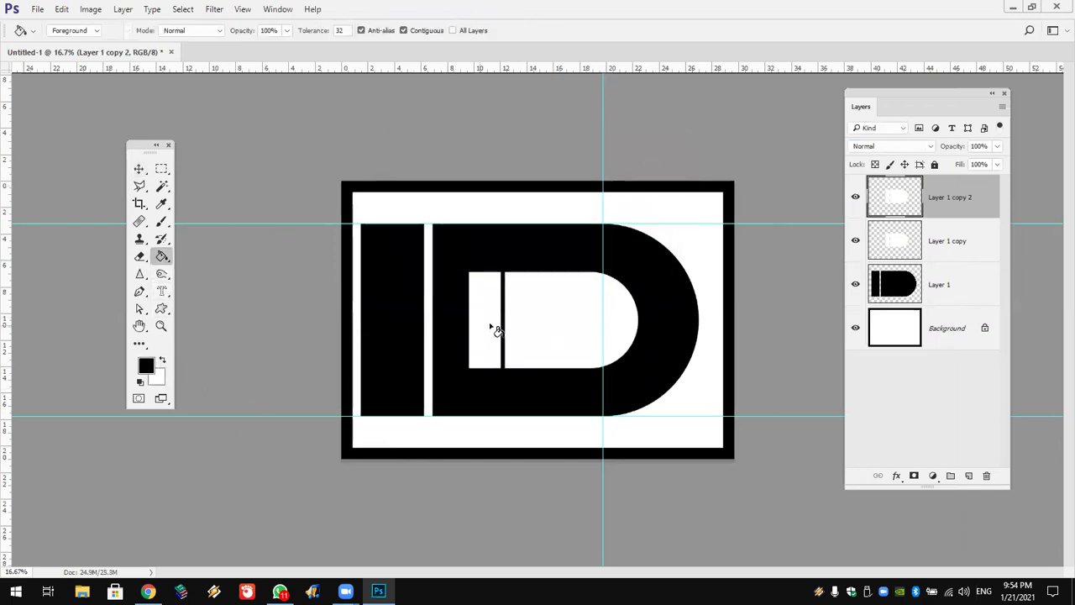
pyautogui.click(496, 332)
pyautogui.click(546, 332)
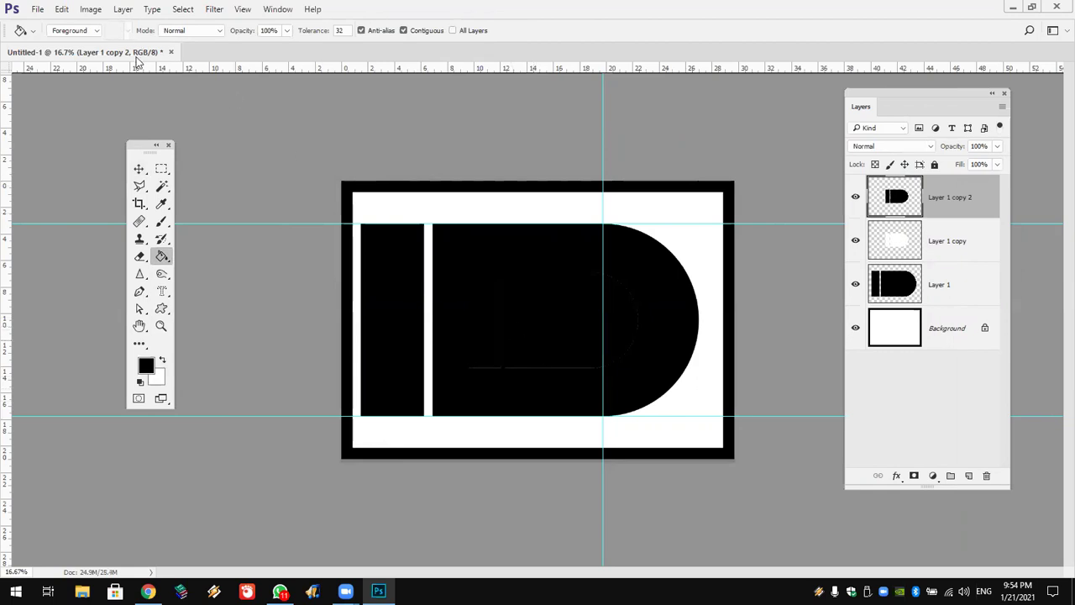
# Scale Layer 1 copy 2 to 50% proportionally and nudge it right inside the white D
pyautogui.click(61, 8)
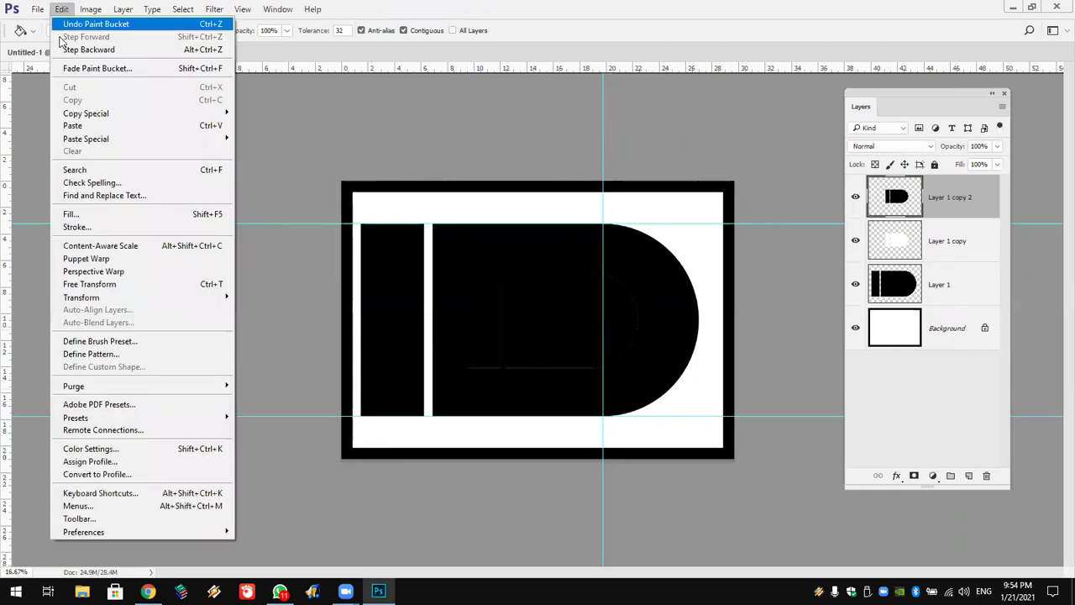
pyautogui.click(110, 285)
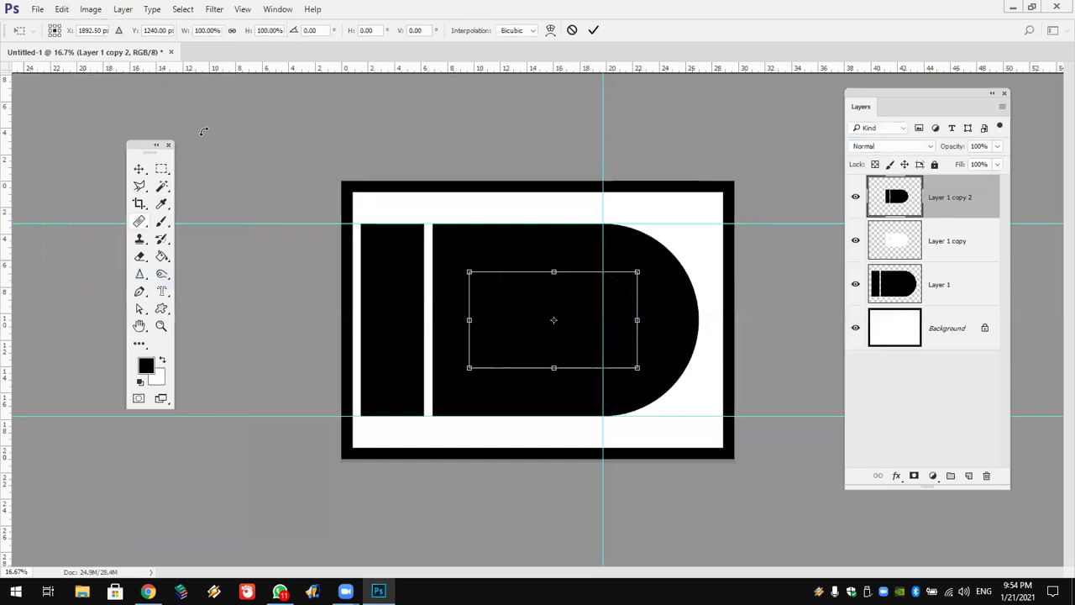
pyautogui.click(232, 30)
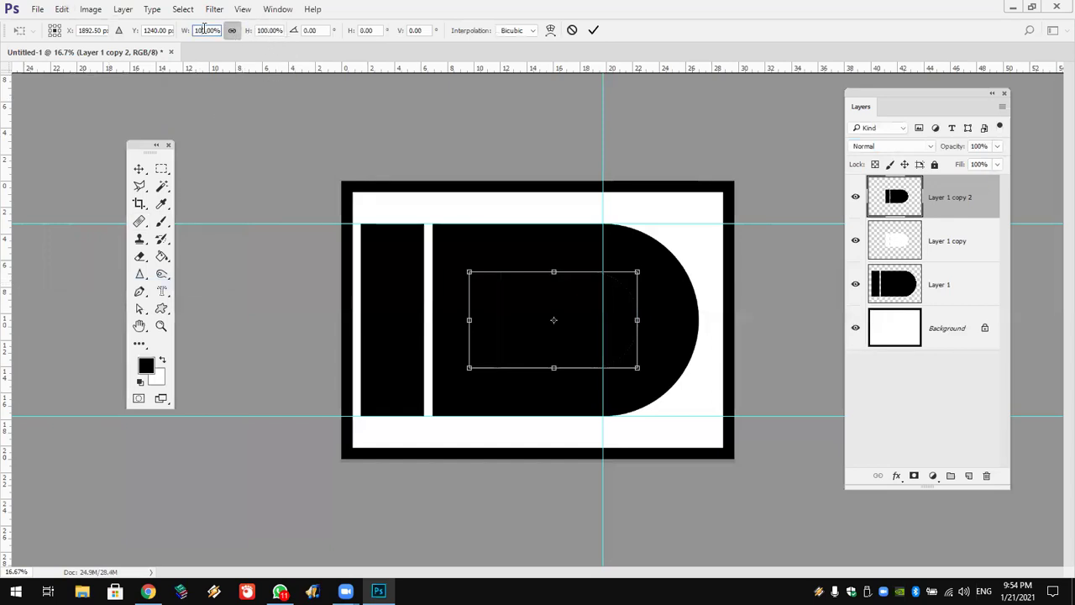
pyautogui.write('50')
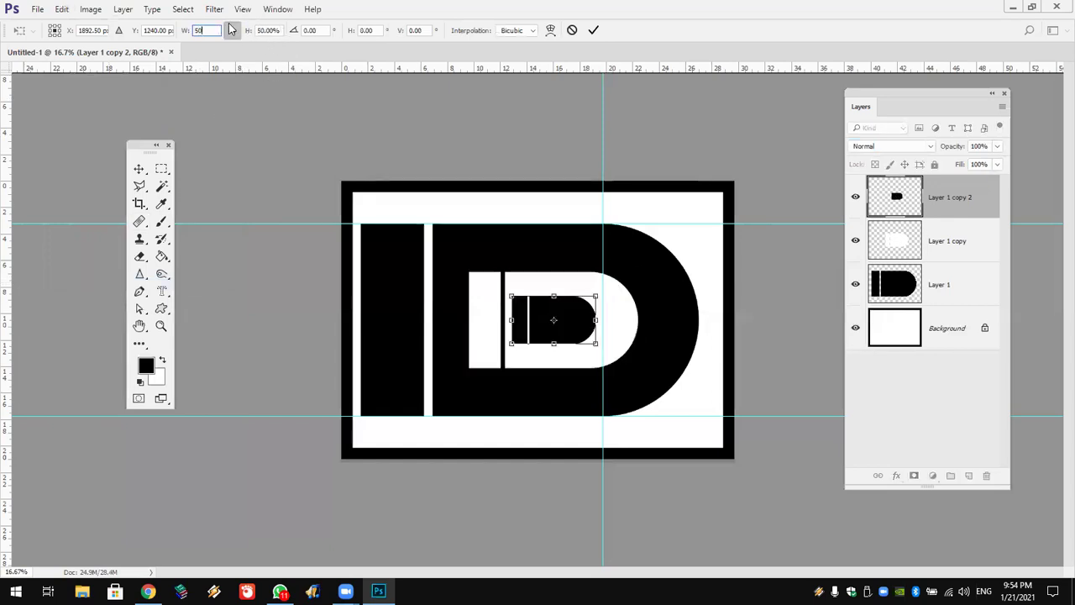
pyautogui.press('Return')
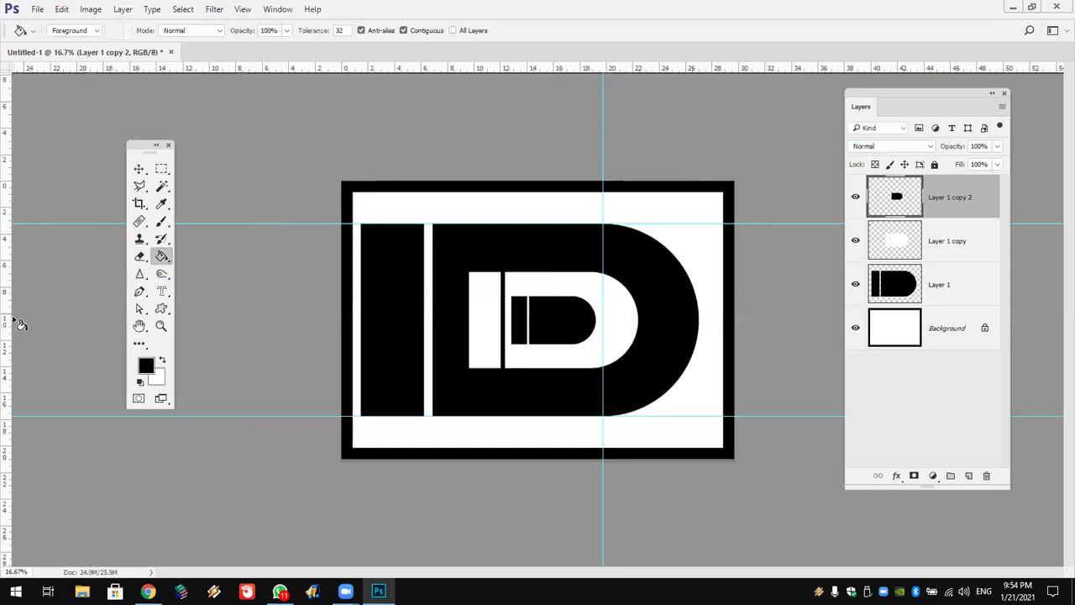
pyautogui.click(140, 171)
pyautogui.moveTo(553, 329); pyautogui.dragTo(573, 328)
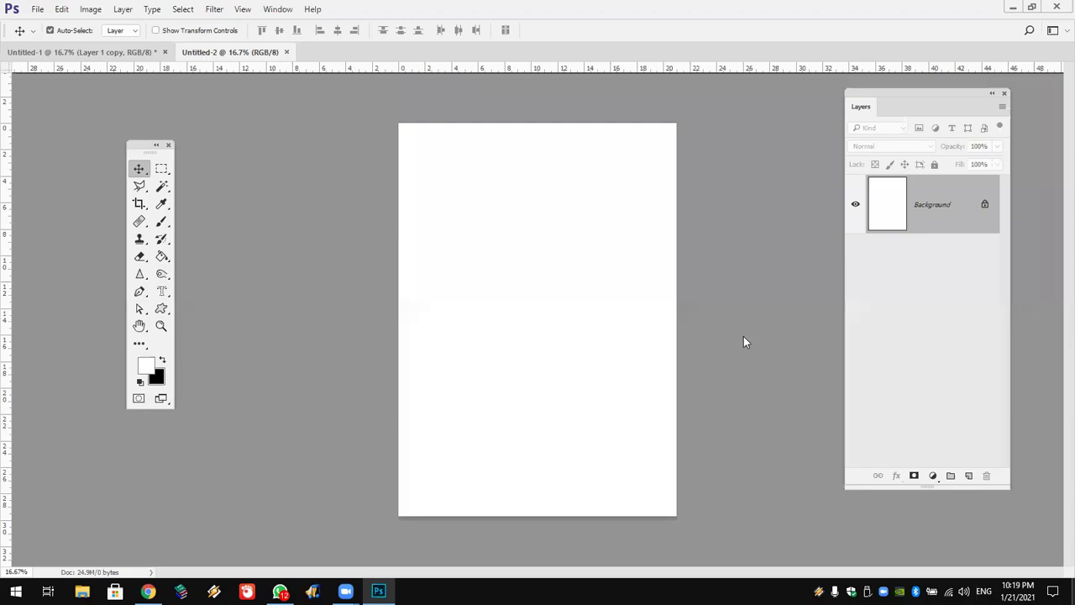
# Drag the adidas-logo file onto Untitled-2, shrink it, and place it near the top-right corner
pyautogui.press('super+d')
pyautogui.moveTo(717, 243); pyautogui.dragTo(374, 571)
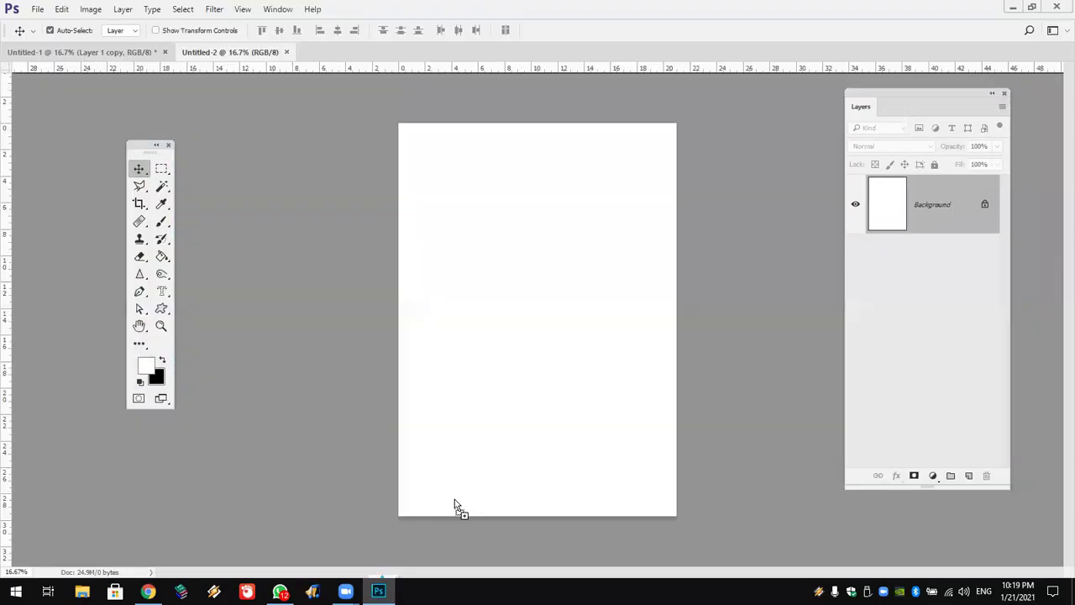
pyautogui.moveTo(384, 588); pyautogui.dragTo(630, 160)
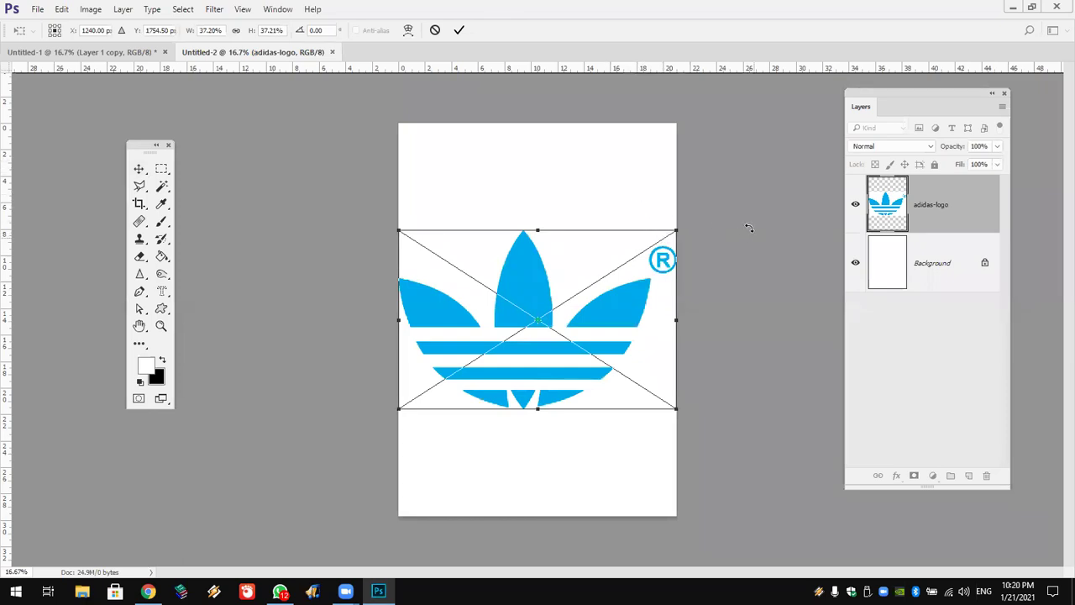
pyautogui.moveTo(677, 227); pyautogui.dragTo(521, 330)
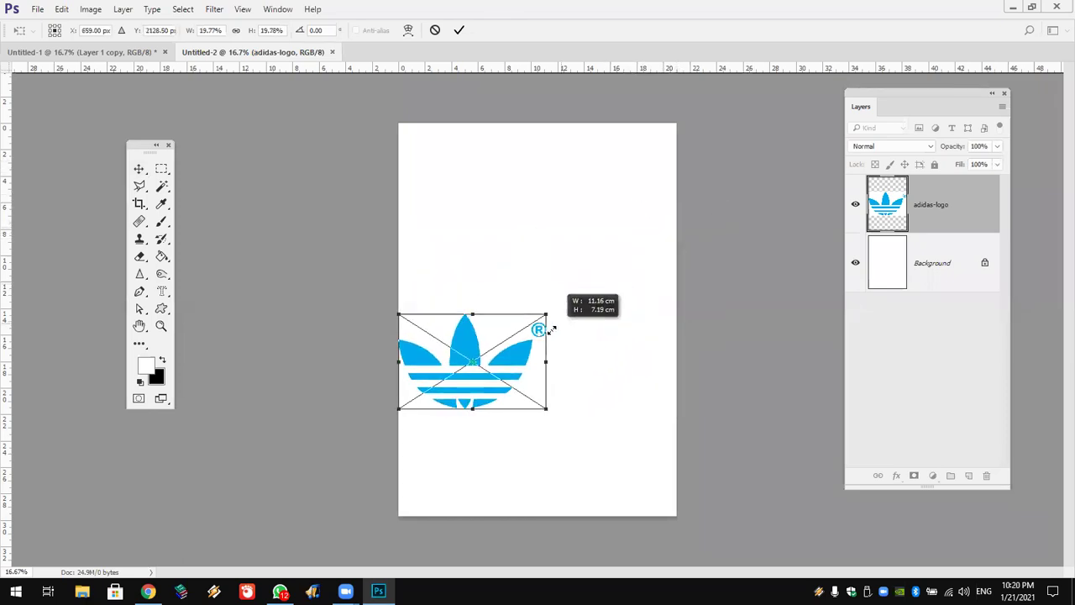
pyautogui.moveTo(496, 369)
pyautogui.mouseDown()
pyautogui.moveTo(557, 258)
pyautogui.moveTo(642, 178)
pyautogui.mouseUp()
pyautogui.press('Return')
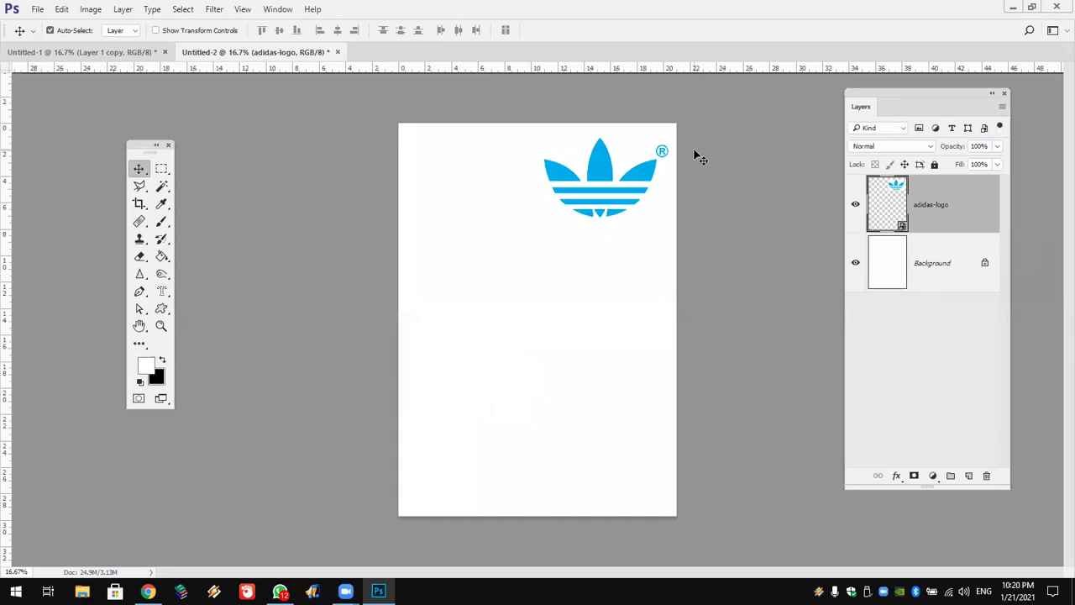
# Show the grid over the Untitled-2 page and zoom in
pyautogui.click(242, 10)
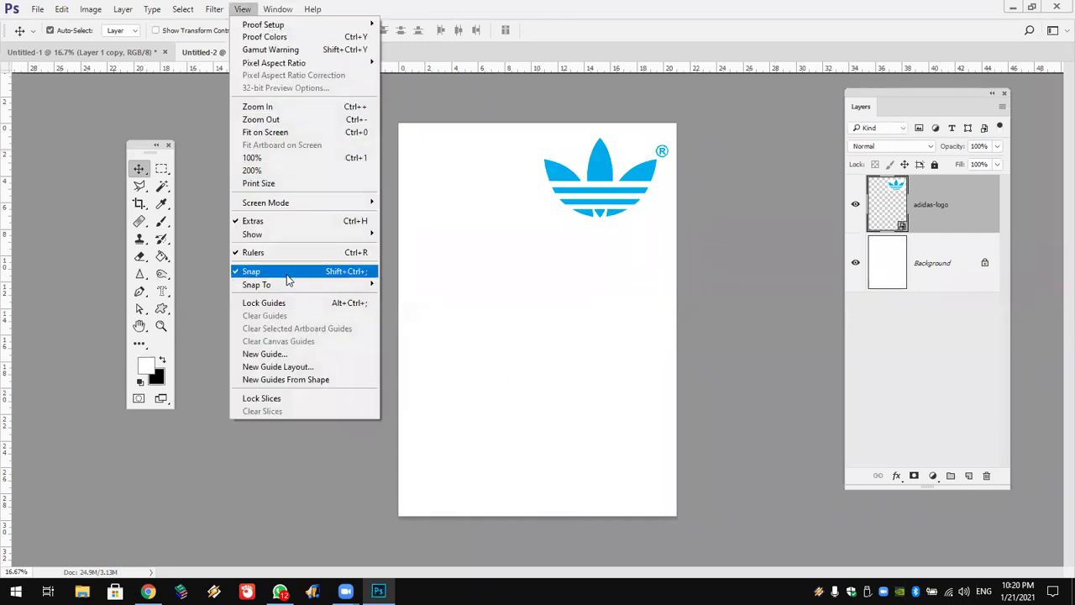
pyautogui.moveTo(251, 234)
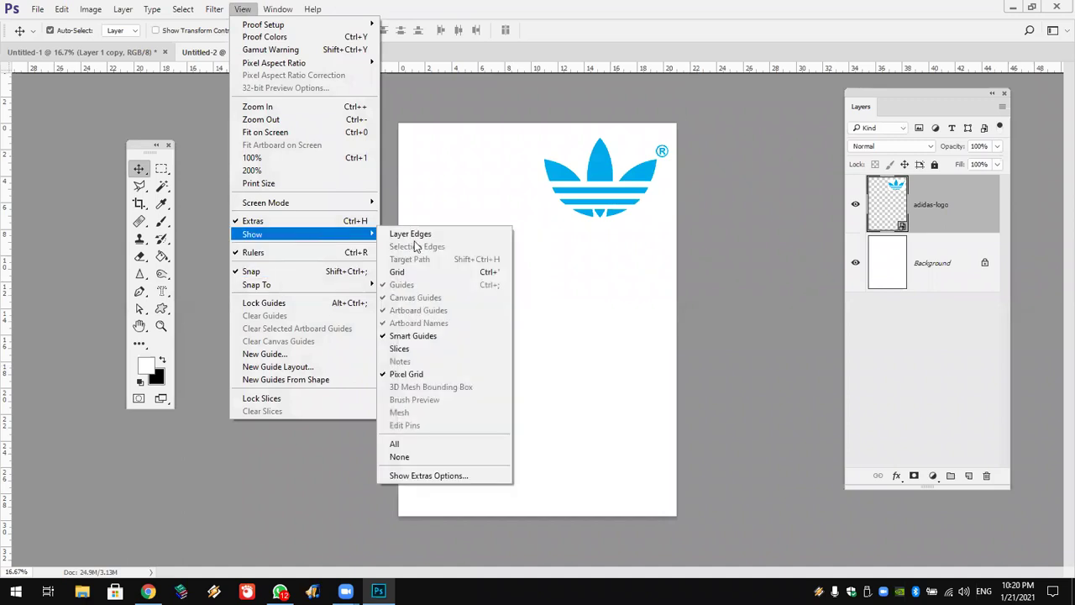
pyautogui.click(437, 272)
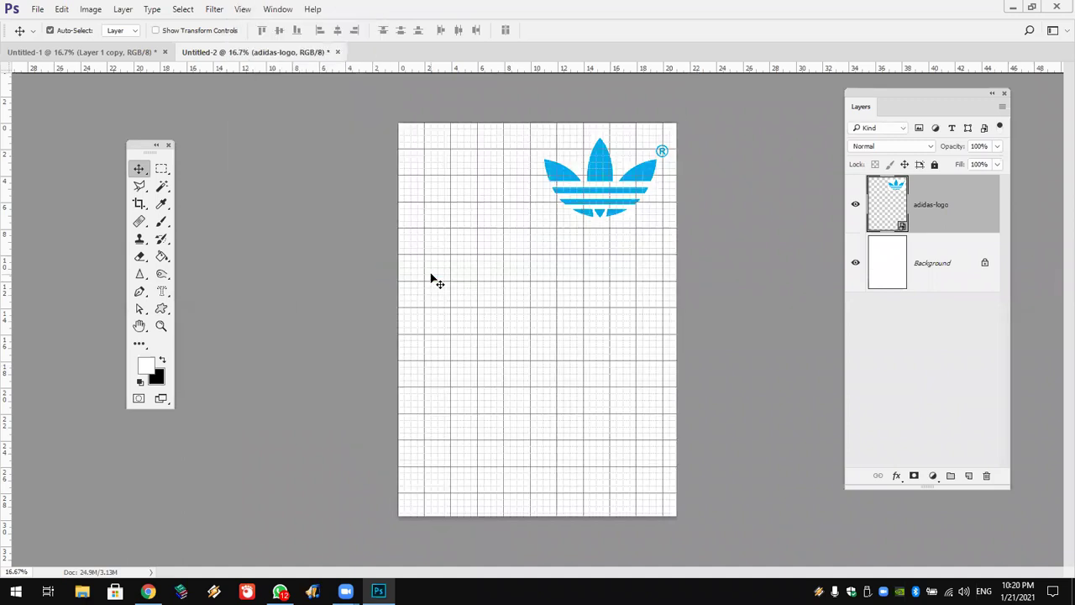
pyautogui.click(160, 326)
pyautogui.click(536, 341)
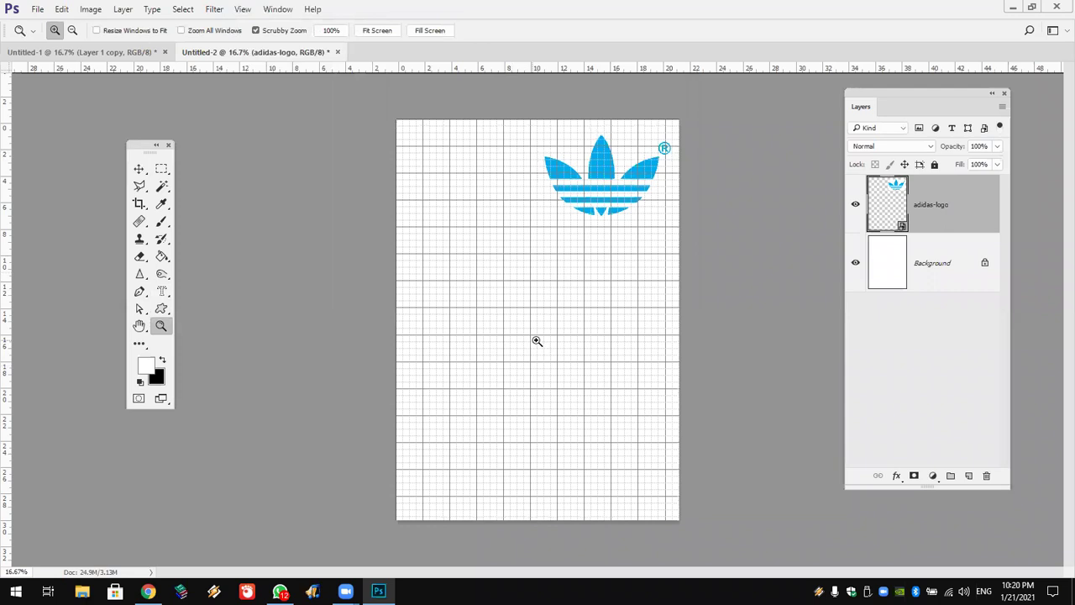
pyautogui.click(166, 170)
# Draw an 8 cm circular selection with the Elliptical Marquee
pyautogui.rightClick(161, 172)
pyautogui.click(227, 194)
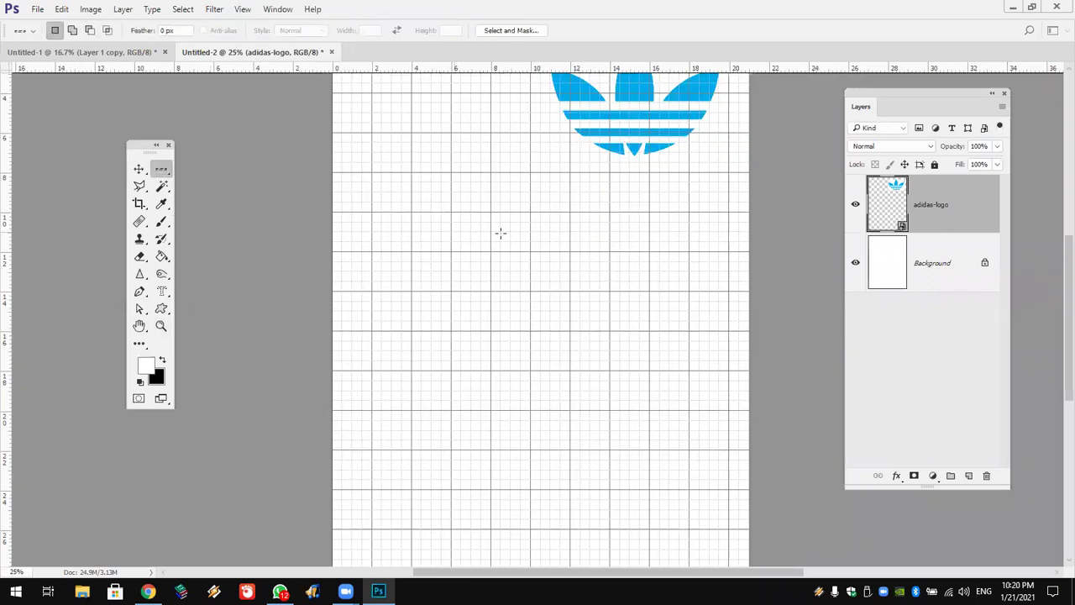
pyautogui.moveTo(457, 222); pyautogui.dragTo(531, 300)
pyautogui.rightClick(162, 179)
pyautogui.click(218, 180)
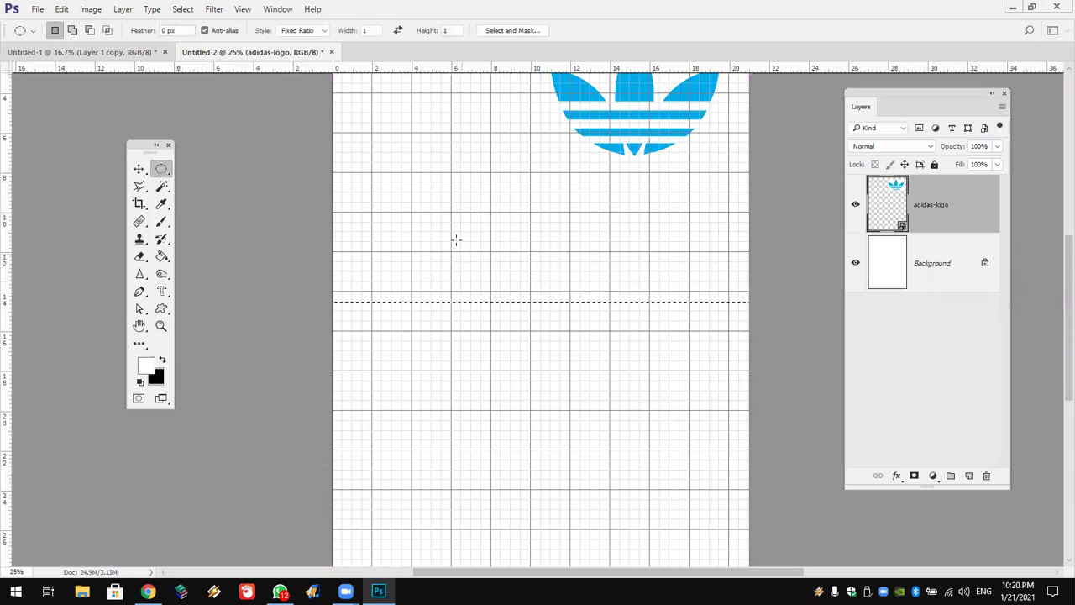
pyautogui.moveTo(450, 215); pyautogui.dragTo(615, 375)
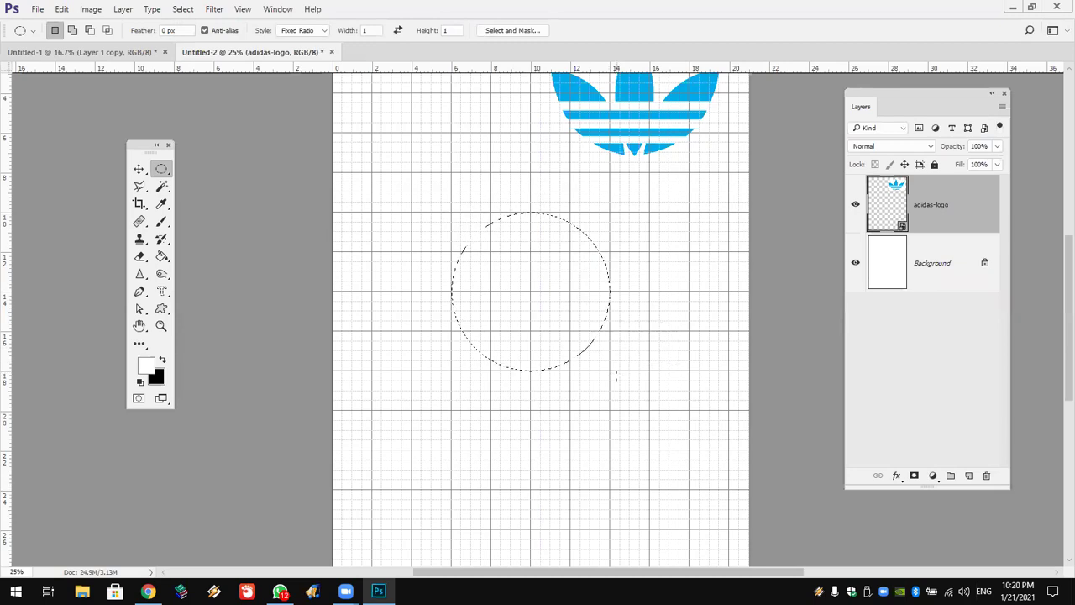
# On a new layer, fill the circle with the logo's sampled blue, then shift the selection 5 cm left
pyautogui.click(968, 476)
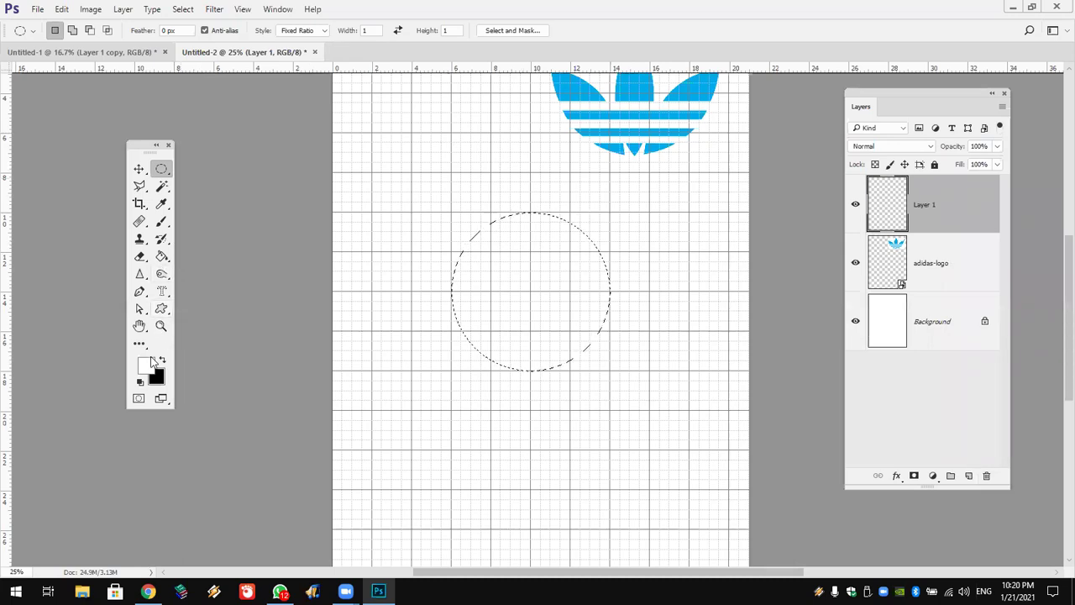
pyautogui.click(147, 365)
pyautogui.click(574, 86)
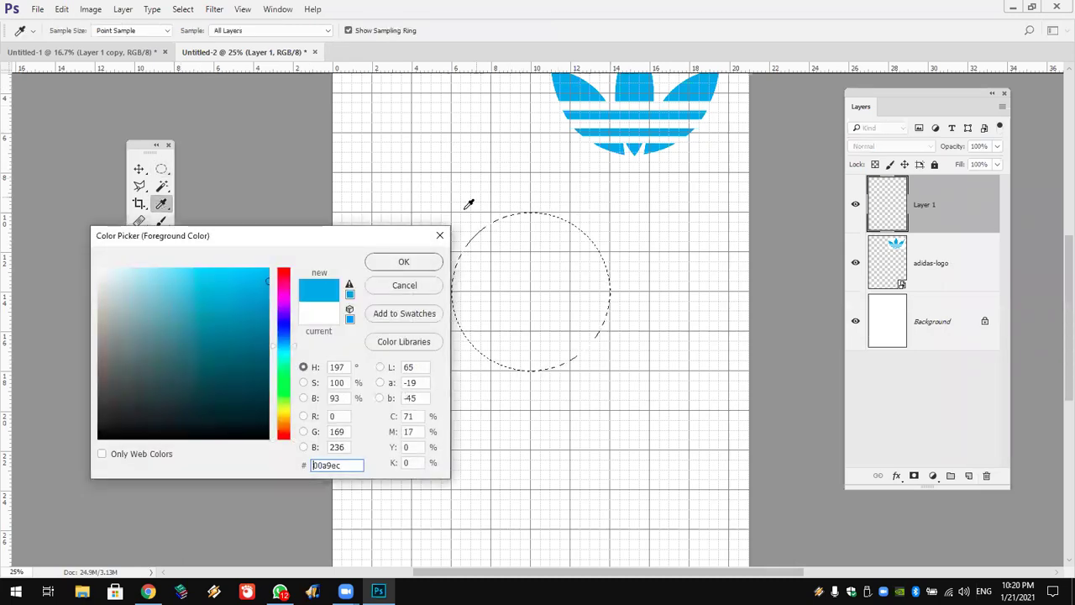
pyautogui.click(403, 263)
pyautogui.click(162, 256)
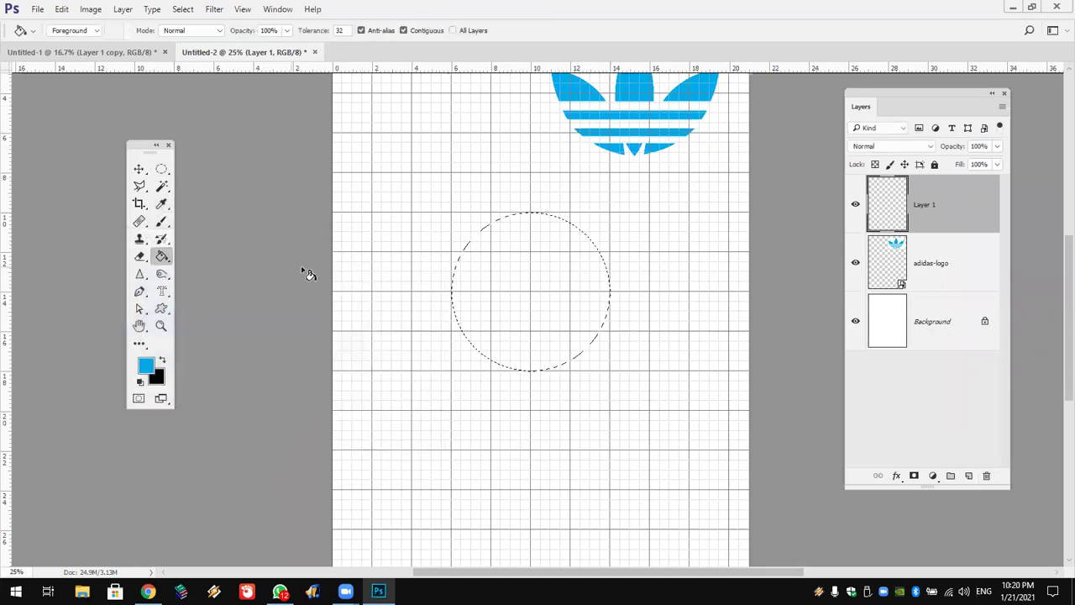
pyautogui.click(502, 281)
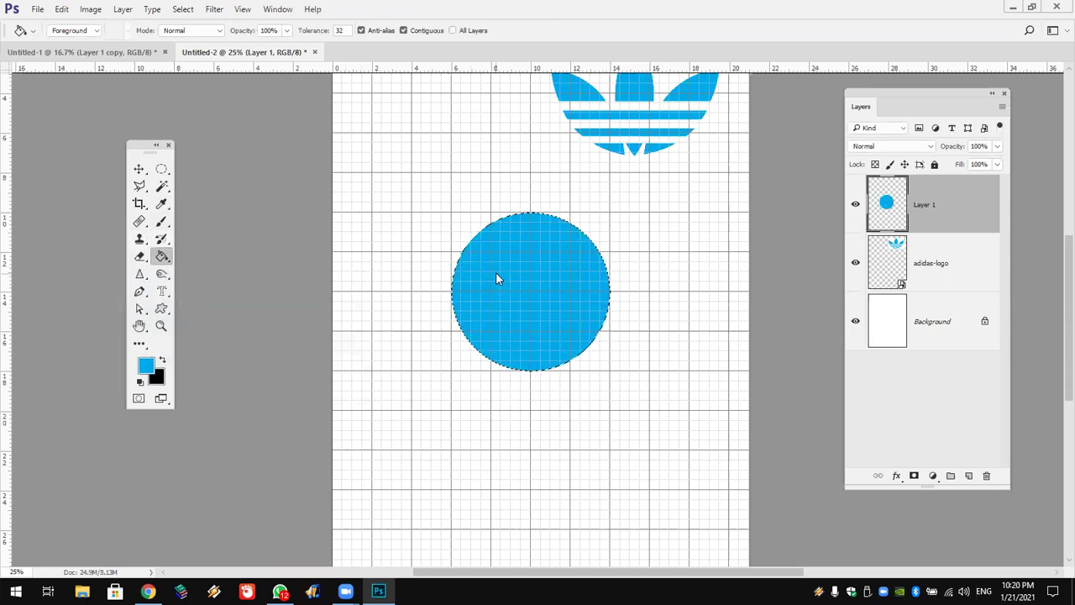
pyautogui.click(162, 169)
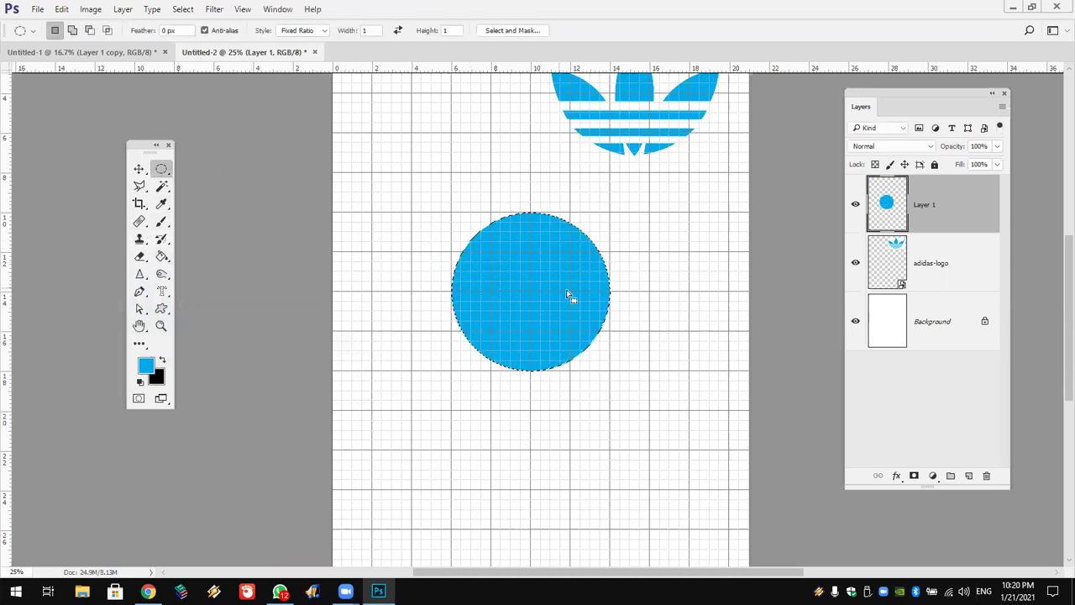
pyautogui.moveTo(534, 298); pyautogui.dragTo(445, 306)
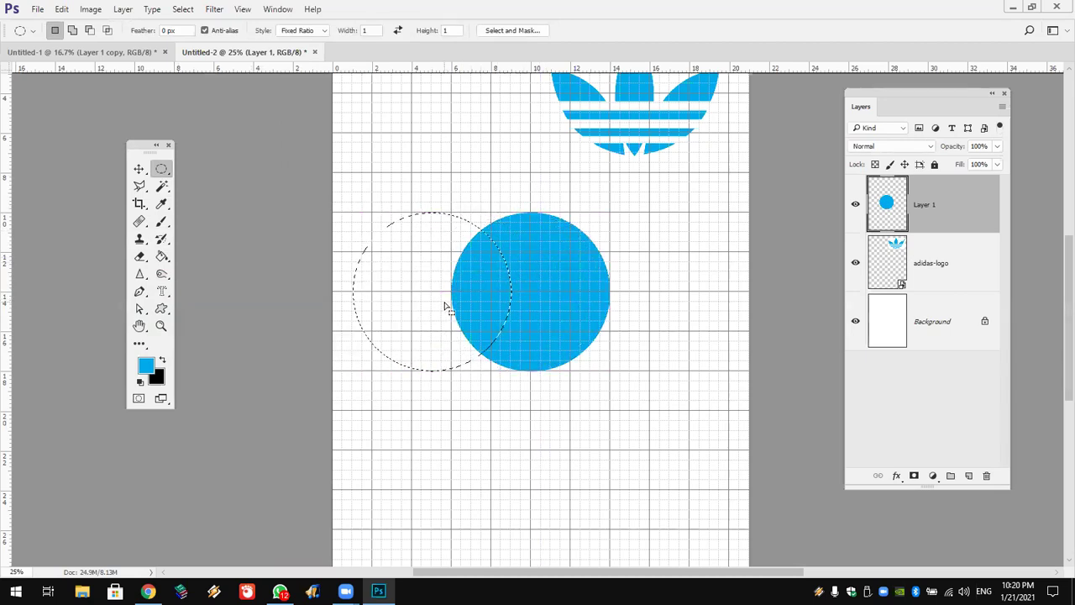
# Invert and delete to leave a blue lens shape, then reposition it
pyautogui.click(182, 8)
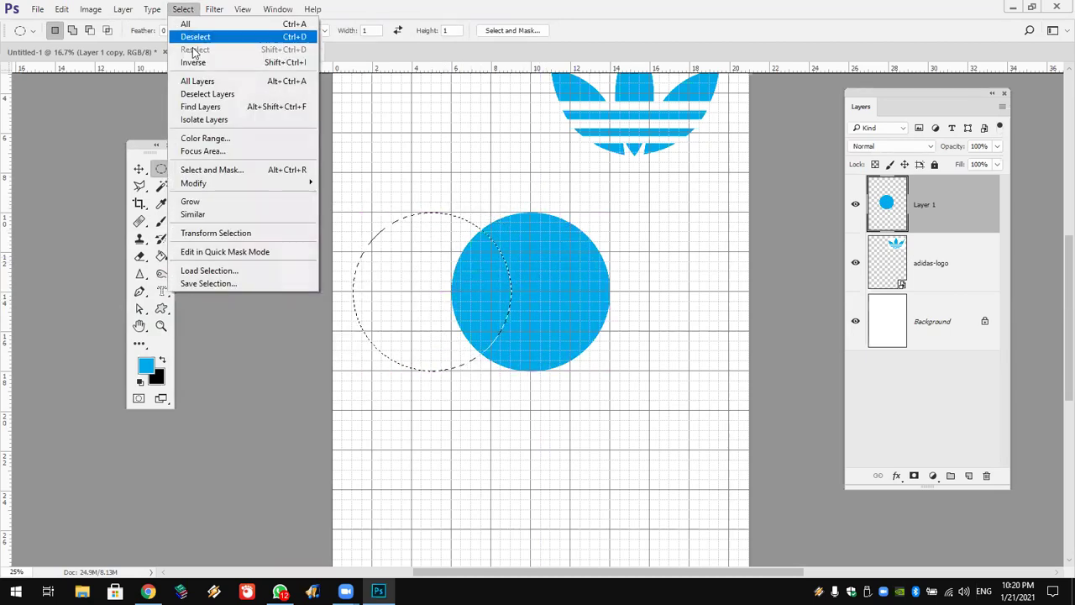
pyautogui.click(198, 64)
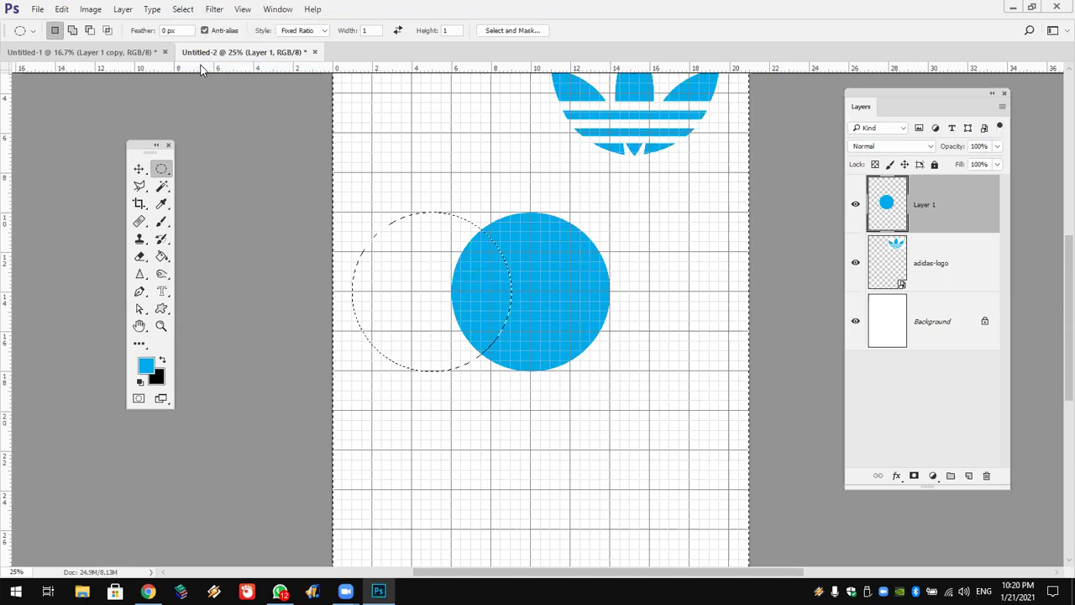
pyautogui.press('Delete')
pyautogui.hotkey('ctrl', 'd')
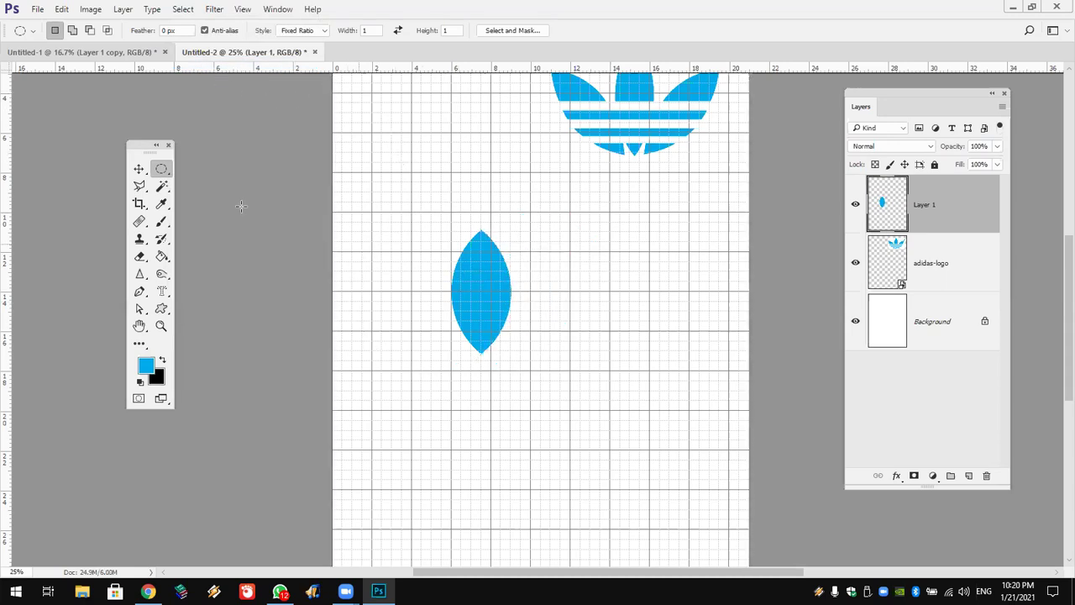
pyautogui.press('v')
pyautogui.moveTo(473, 289); pyautogui.dragTo(532, 315)
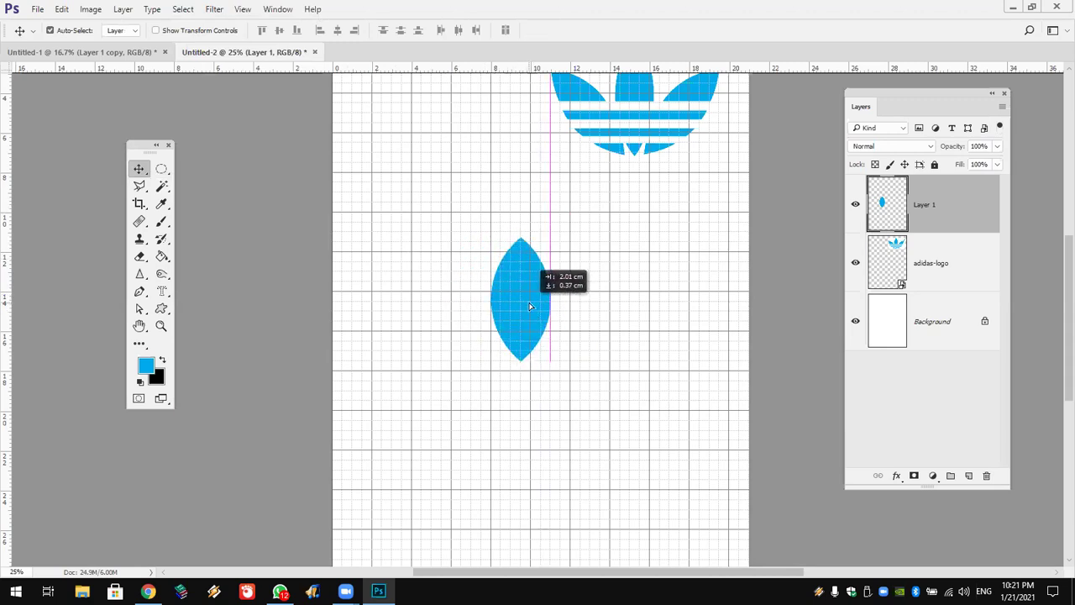
pyautogui.moveTo(532, 315); pyautogui.dragTo(532, 314)
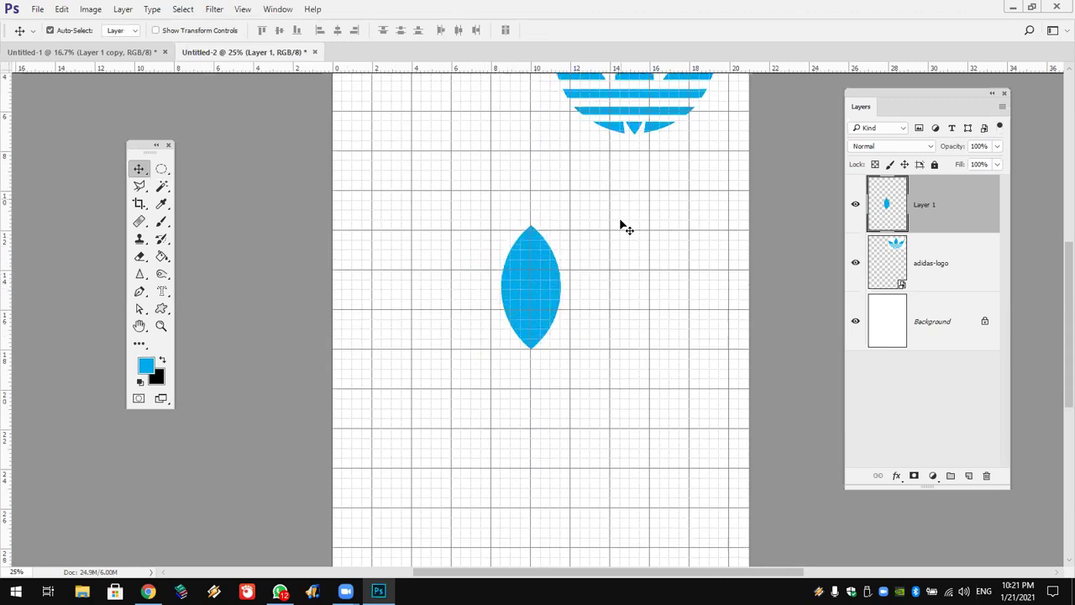
# Free Transform the lens to about 160% height by stretching it upward
pyautogui.scroll(3, 626, 235)
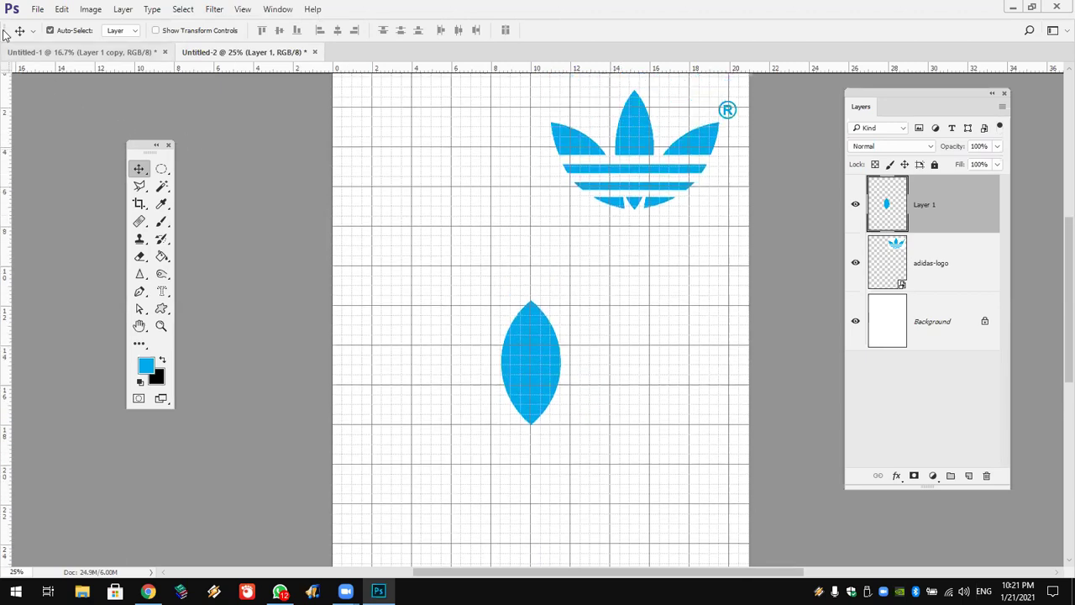
pyautogui.click(61, 9)
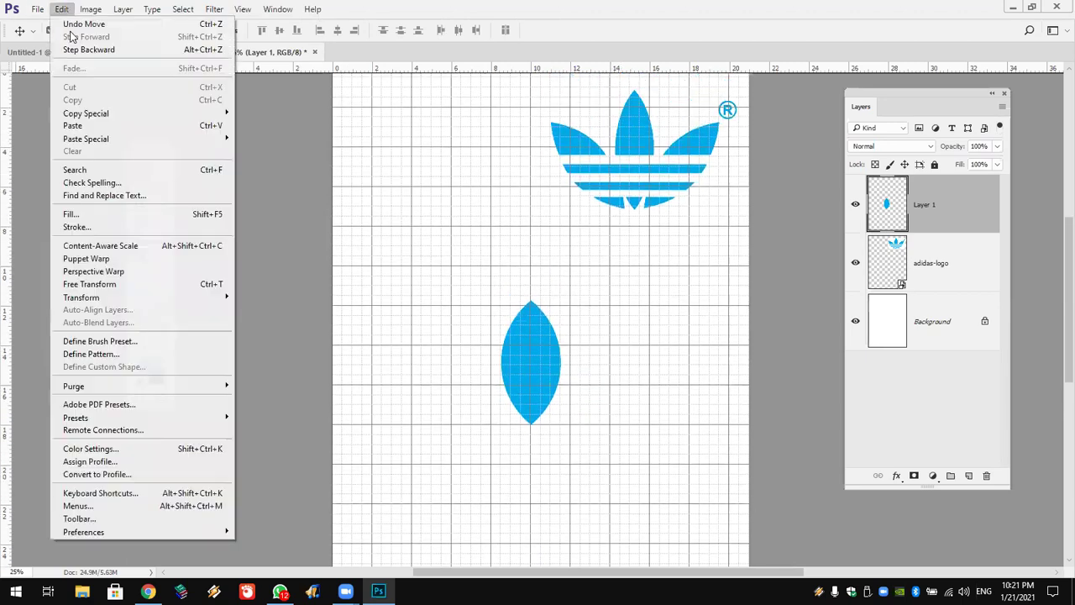
pyautogui.click(204, 288)
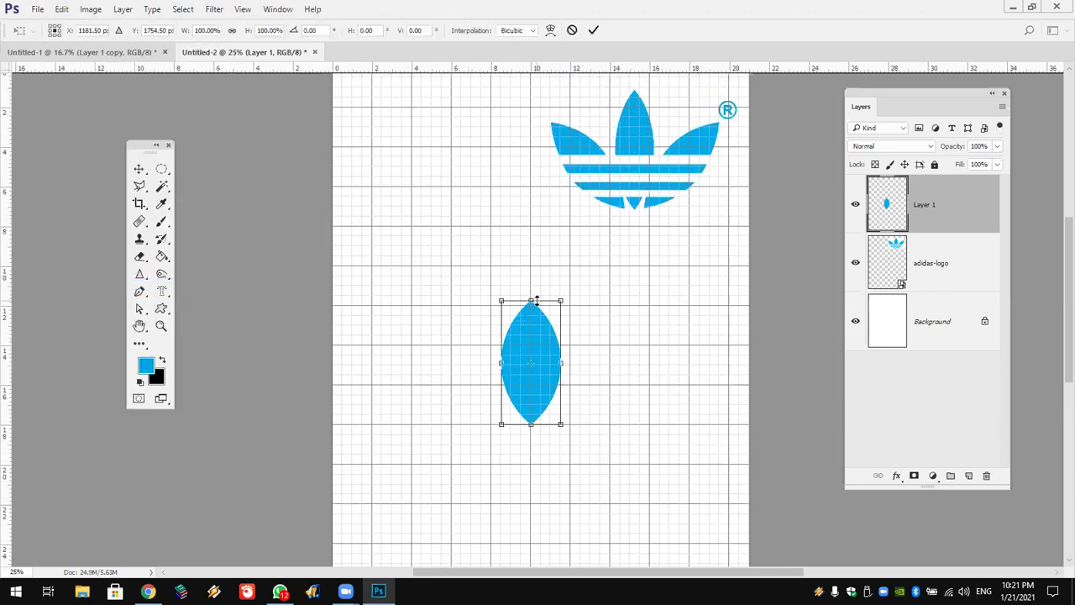
pyautogui.moveTo(532, 301); pyautogui.dragTo(531, 227)
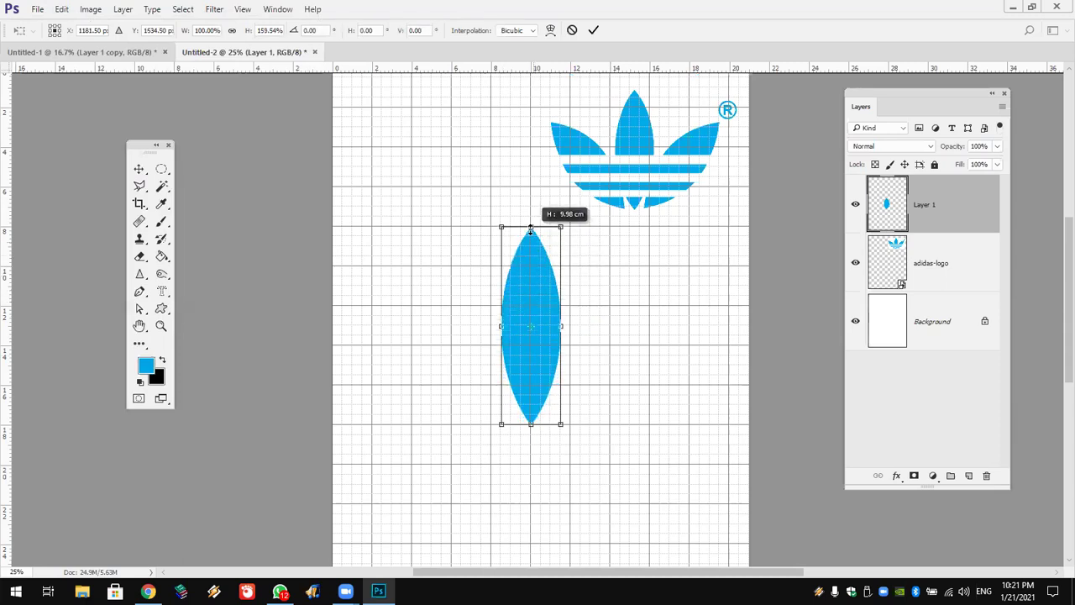
pyautogui.click(593, 29)
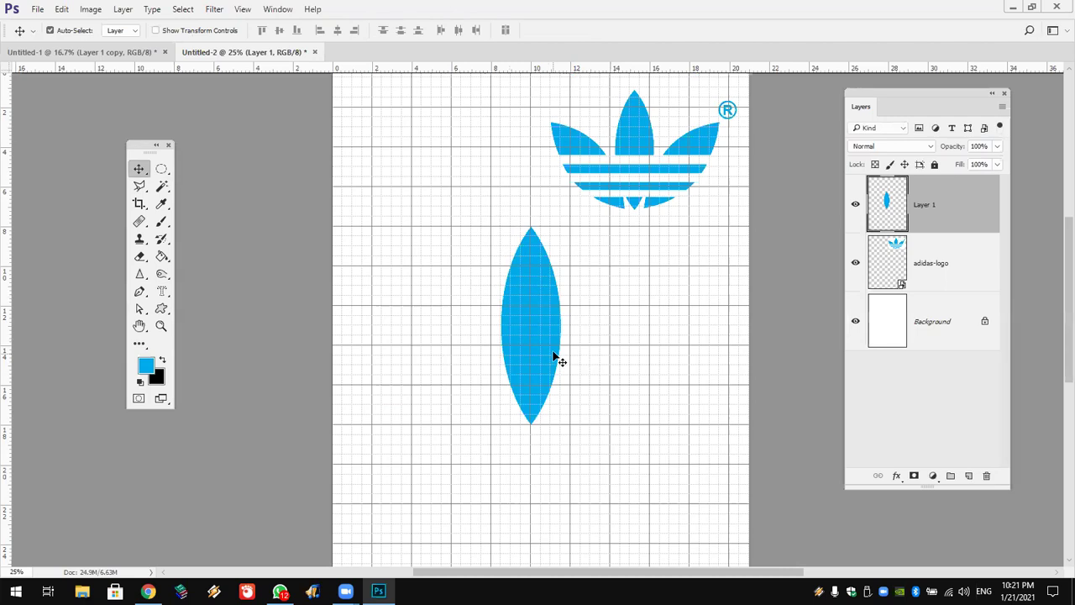
# Duplicate the petal layer as Layer 1 copy and nudge it right
pyautogui.rightClick(935, 203)
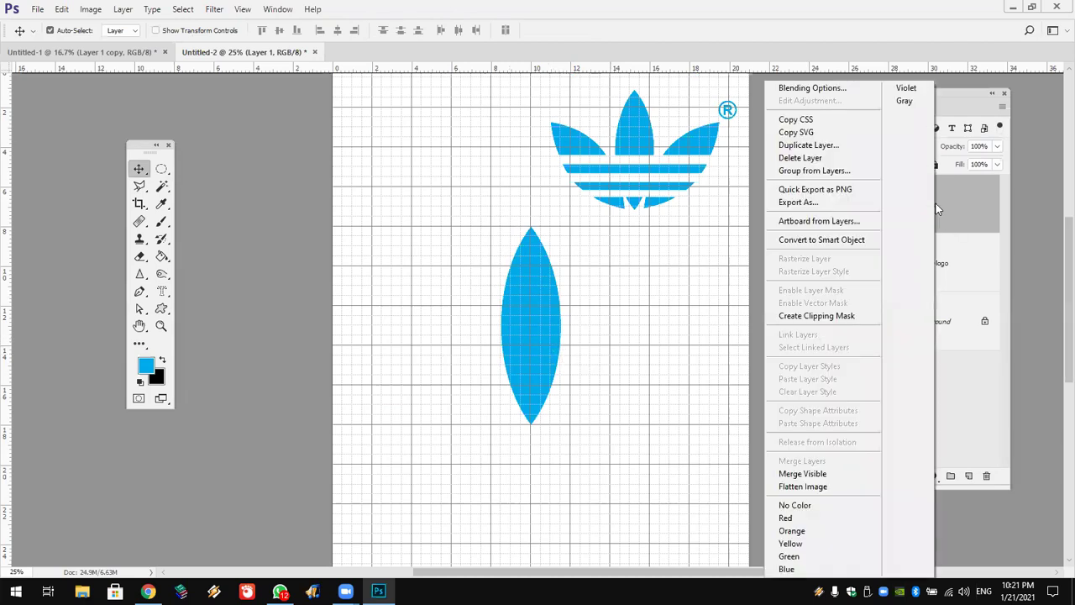
pyautogui.click(844, 147)
pyautogui.click(650, 175)
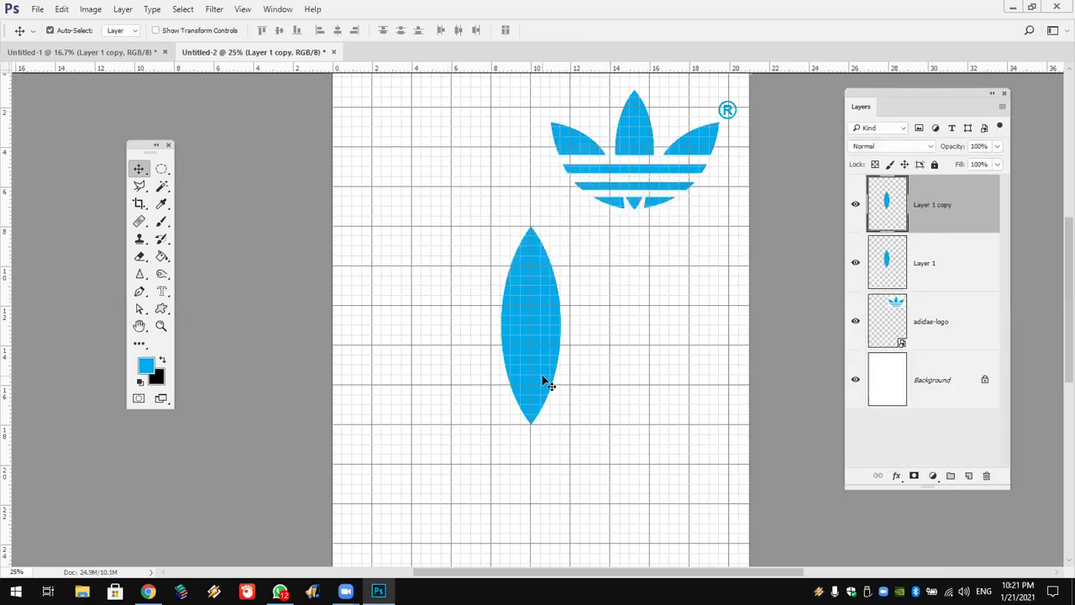
pyautogui.hotkey('shift', 'Right')
pyautogui.hotkey('shift', 'Right')
pyautogui.hotkey('shift', 'Right')
pyautogui.hotkey('shift', 'Right')
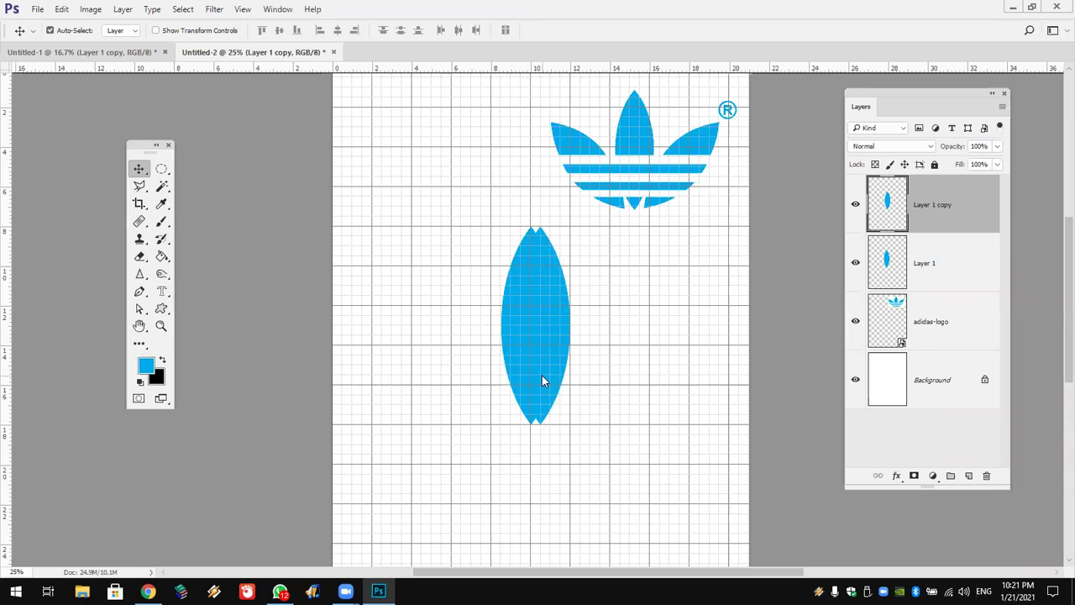
# Rotate the copy about 45° right, pivoting on its bottom tip
pyautogui.click(62, 9)
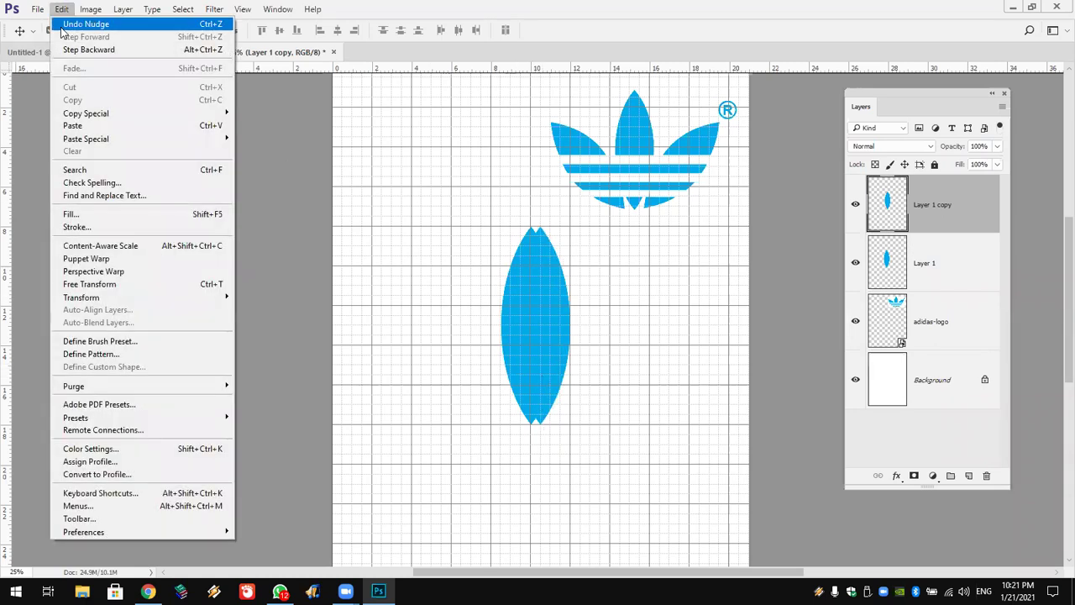
pyautogui.click(148, 288)
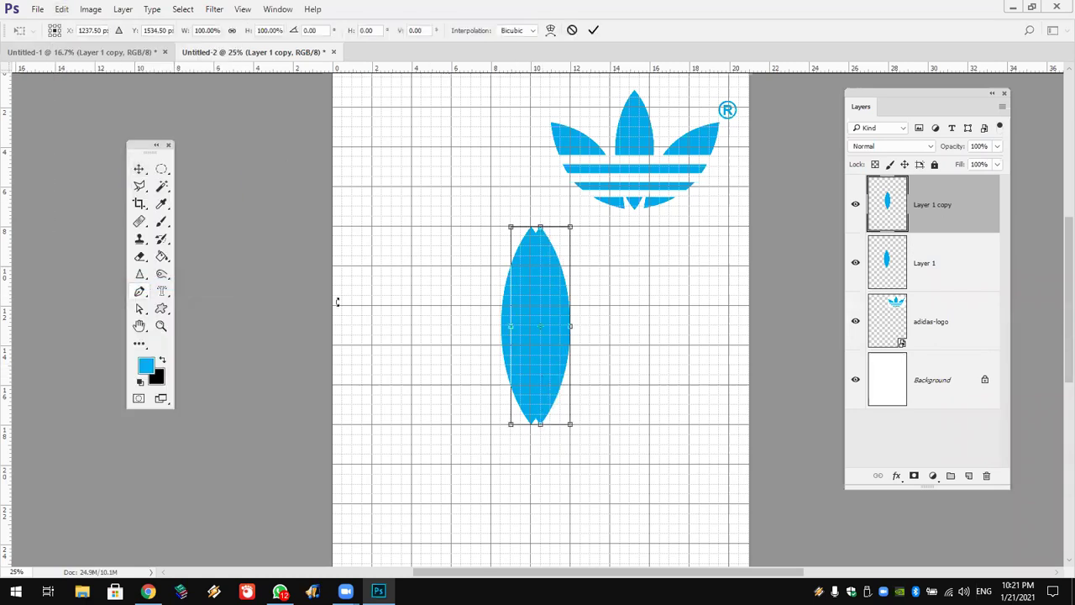
pyautogui.moveTo(538, 332); pyautogui.dragTo(540, 423)
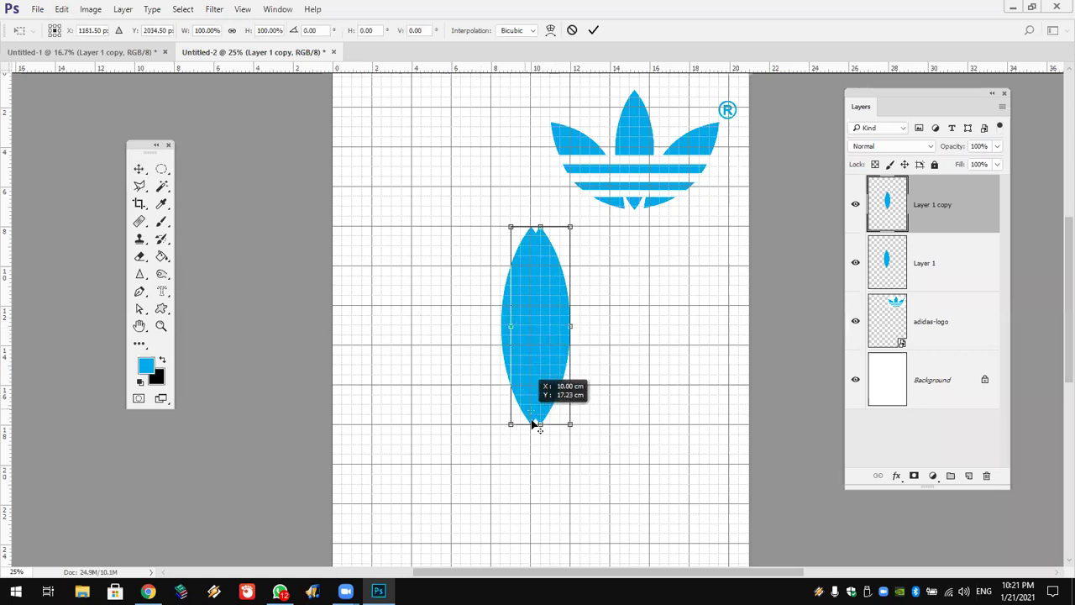
pyautogui.moveTo(595, 253); pyautogui.dragTo(677, 356)
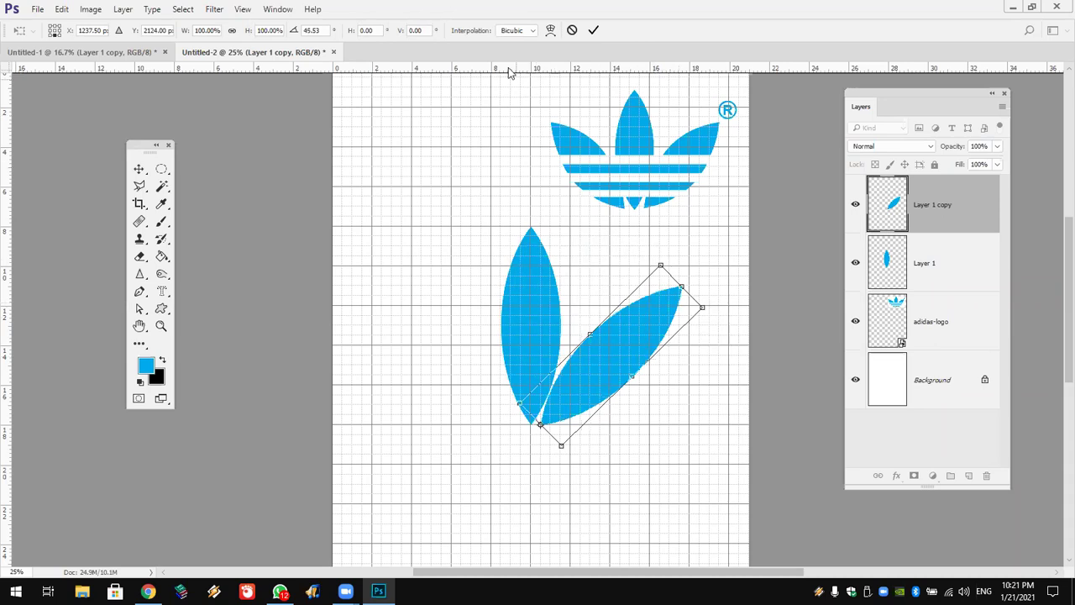
pyautogui.click(593, 29)
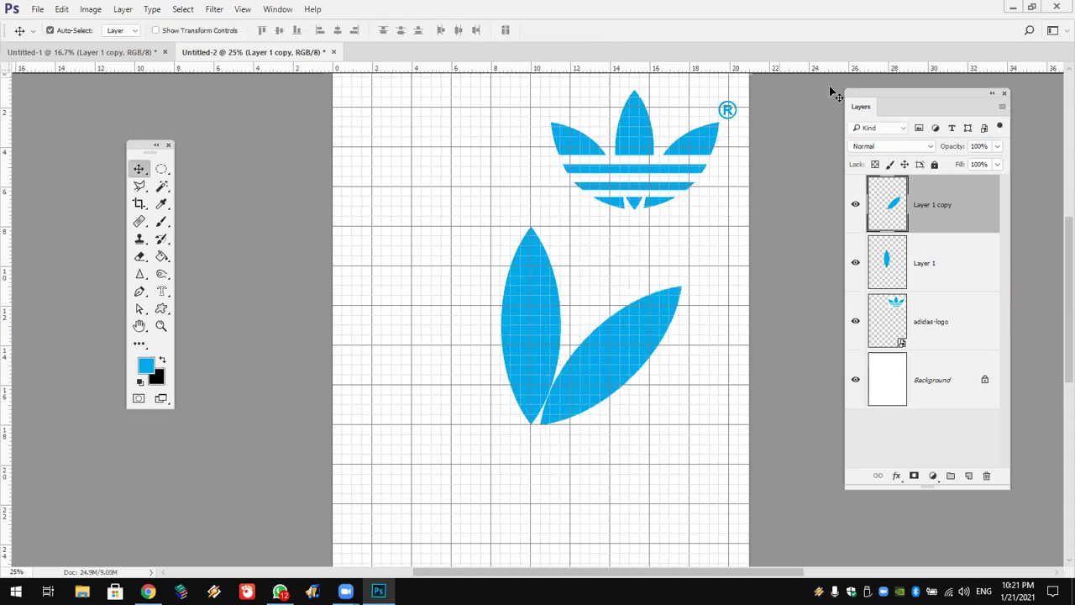
# Duplicate the tilted petal as Layer 1 copy 2, flip it horizontally, and move it to the left
pyautogui.rightClick(915, 196)
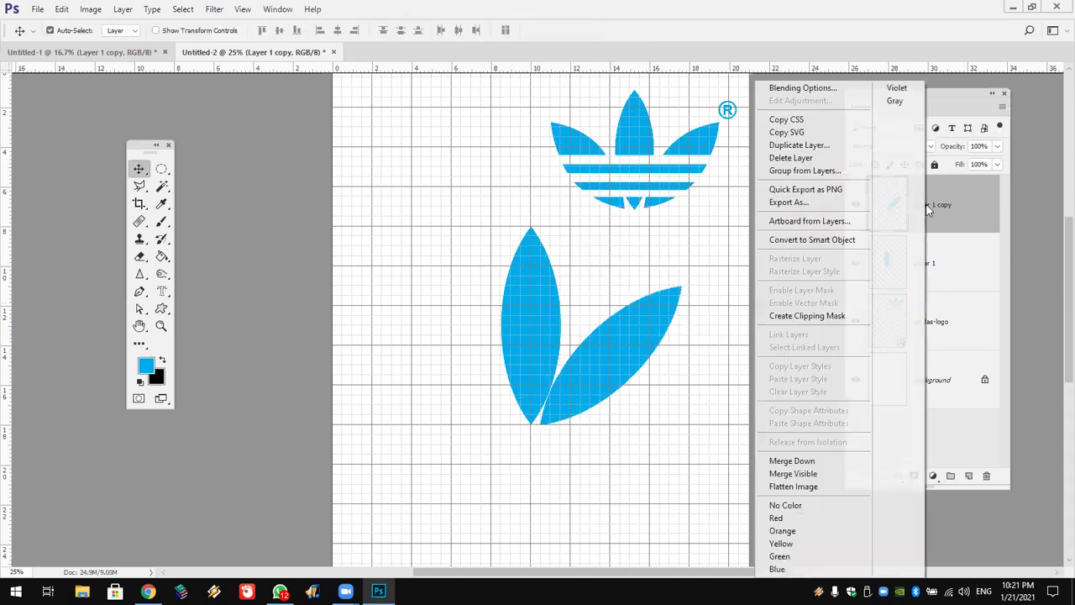
pyautogui.click(832, 146)
pyautogui.click(645, 178)
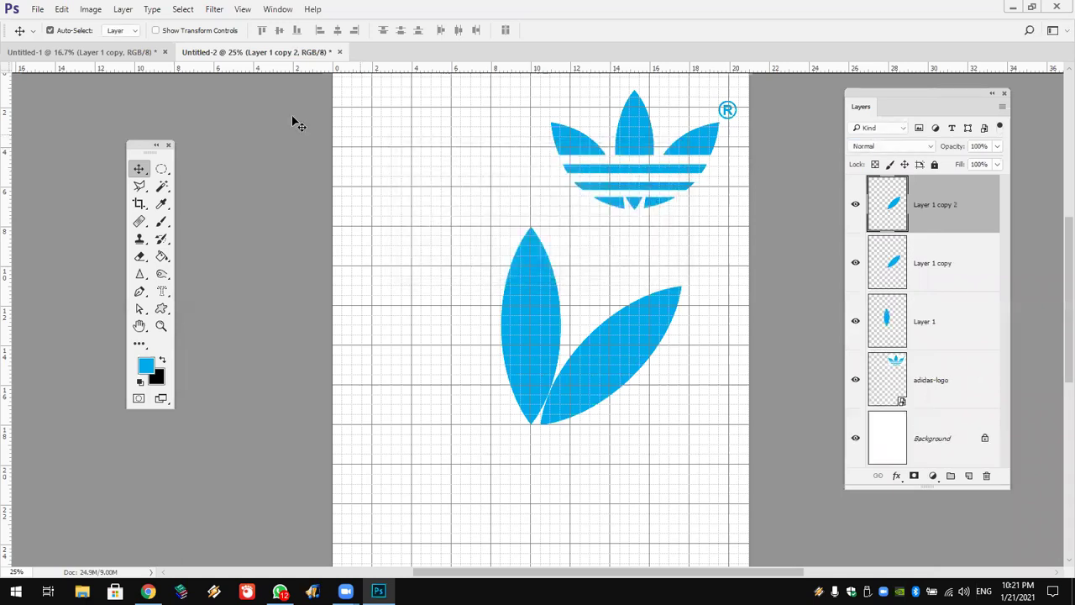
pyautogui.click(62, 10)
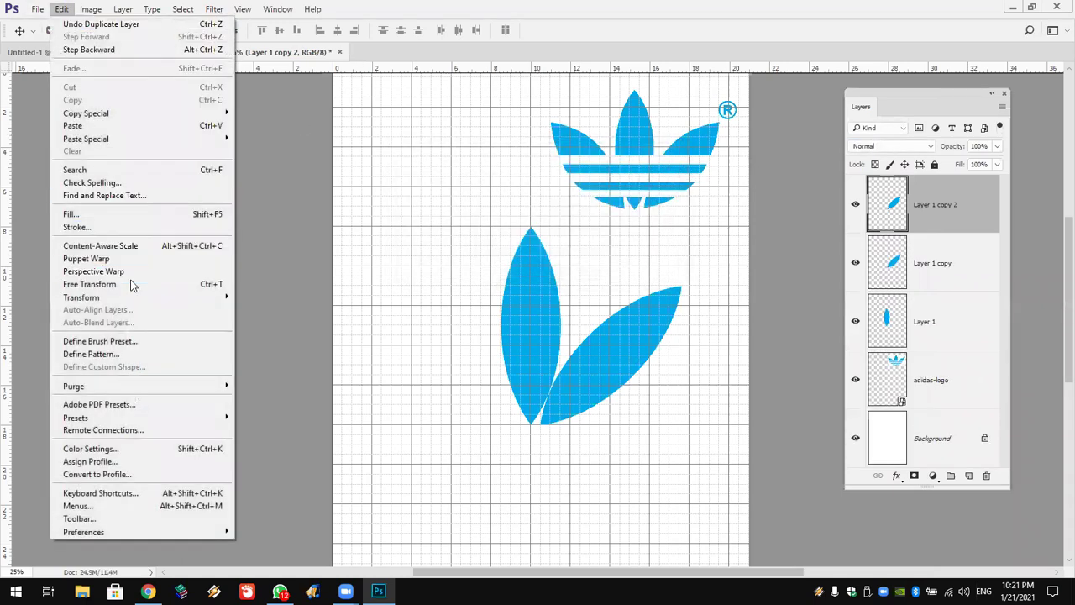
pyautogui.moveTo(80, 297)
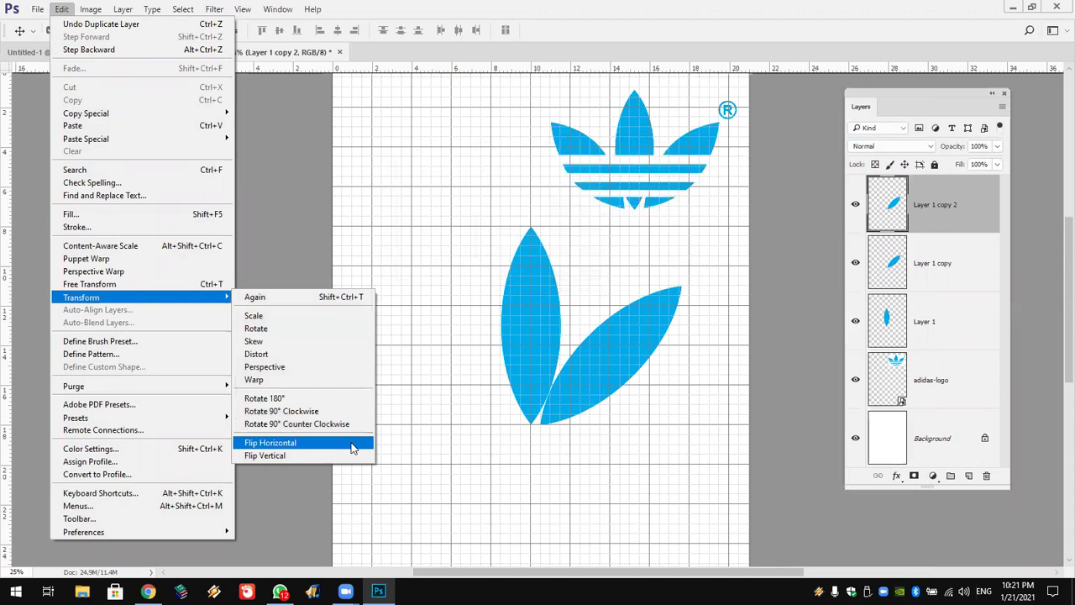
pyautogui.click(352, 447)
pyautogui.moveTo(619, 355); pyautogui.dragTo(448, 355)
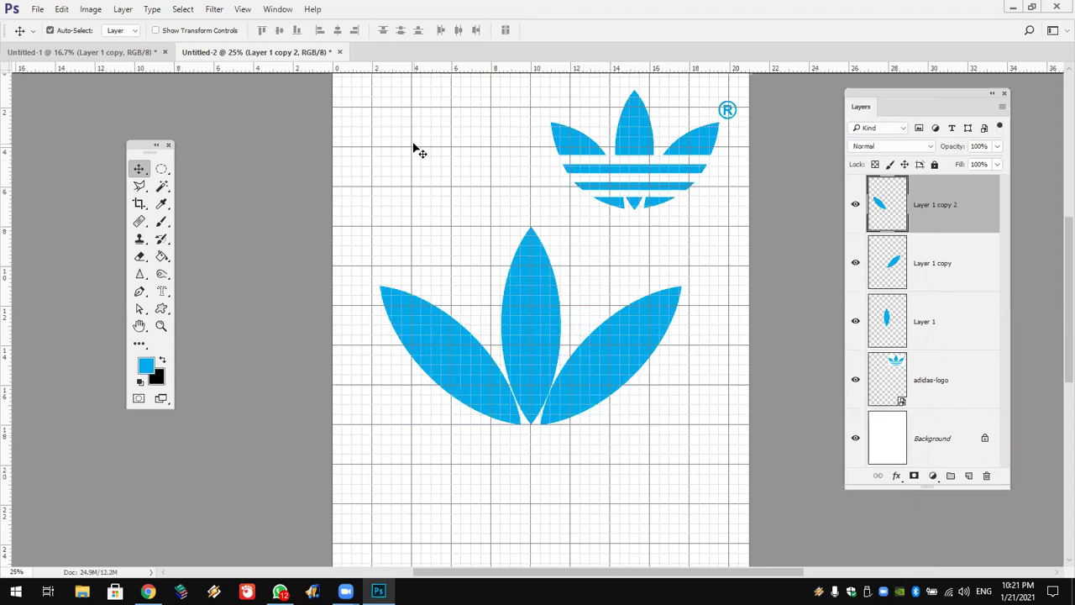
pyautogui.click(242, 9)
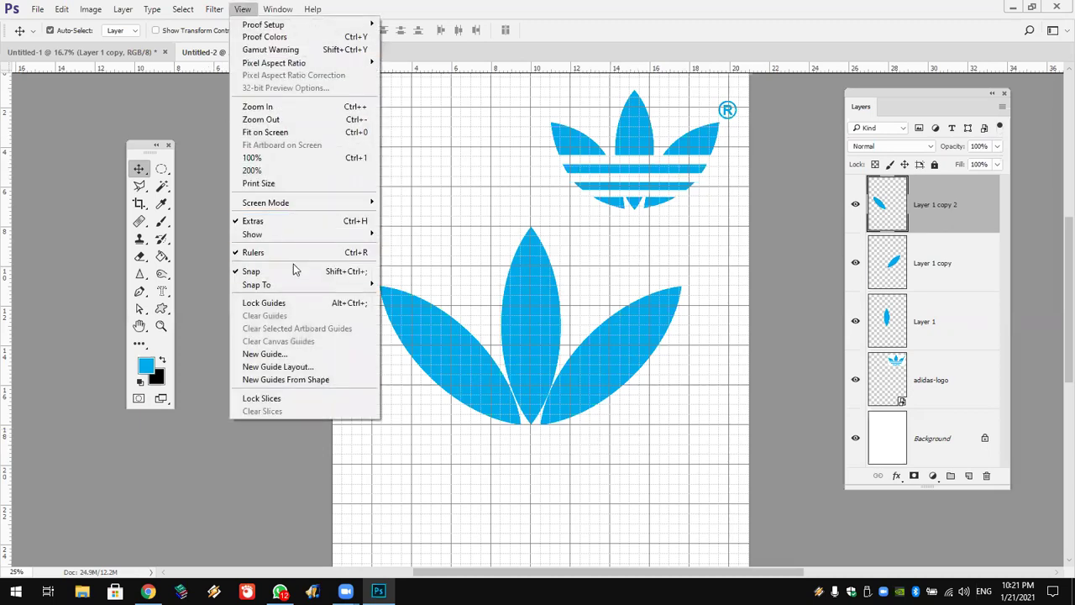
# Turn off the grid and merge Layer 1, Layer 1 copy and Layer 1 copy 2 into one layer
pyautogui.moveTo(252, 234)
pyautogui.click(420, 271)
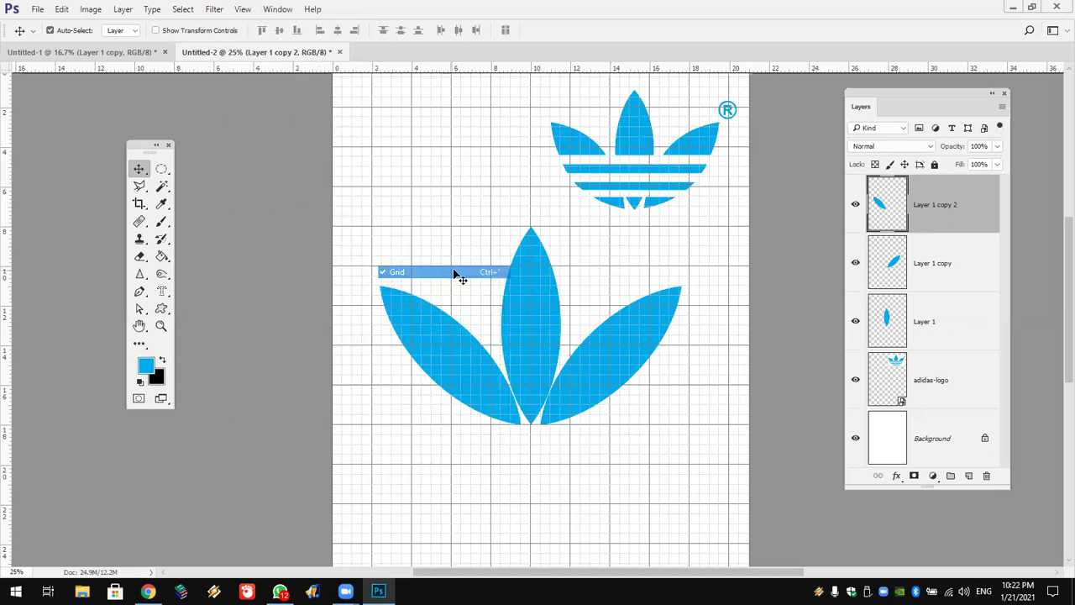
pyautogui.keyDown('shift'); pyautogui.click(975, 279); pyautogui.keyUp('shift')
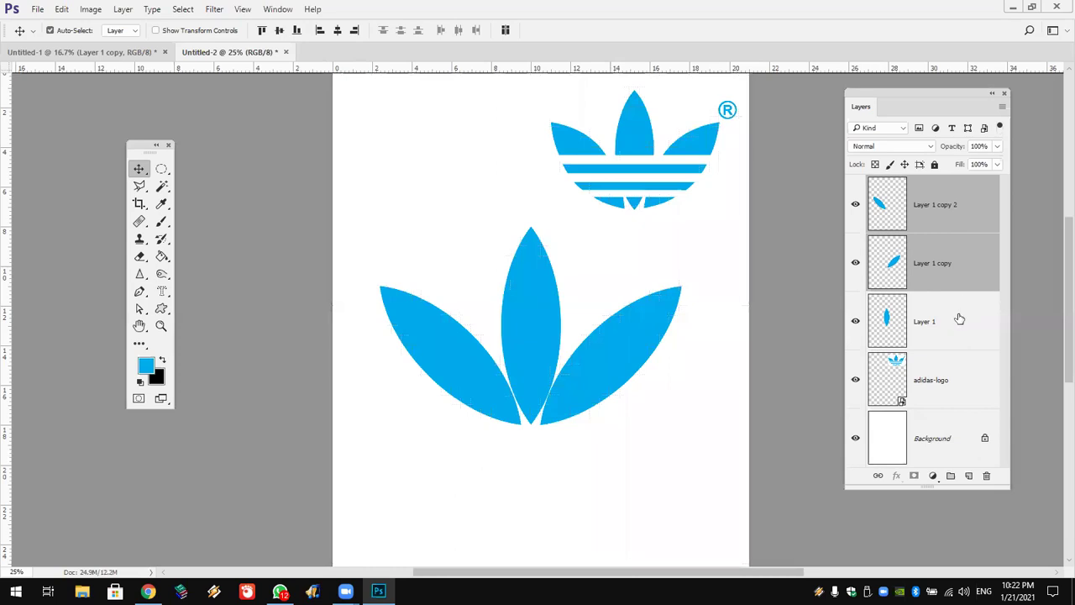
pyautogui.keyDown('shift'); pyautogui.click(959, 319); pyautogui.keyUp('shift')
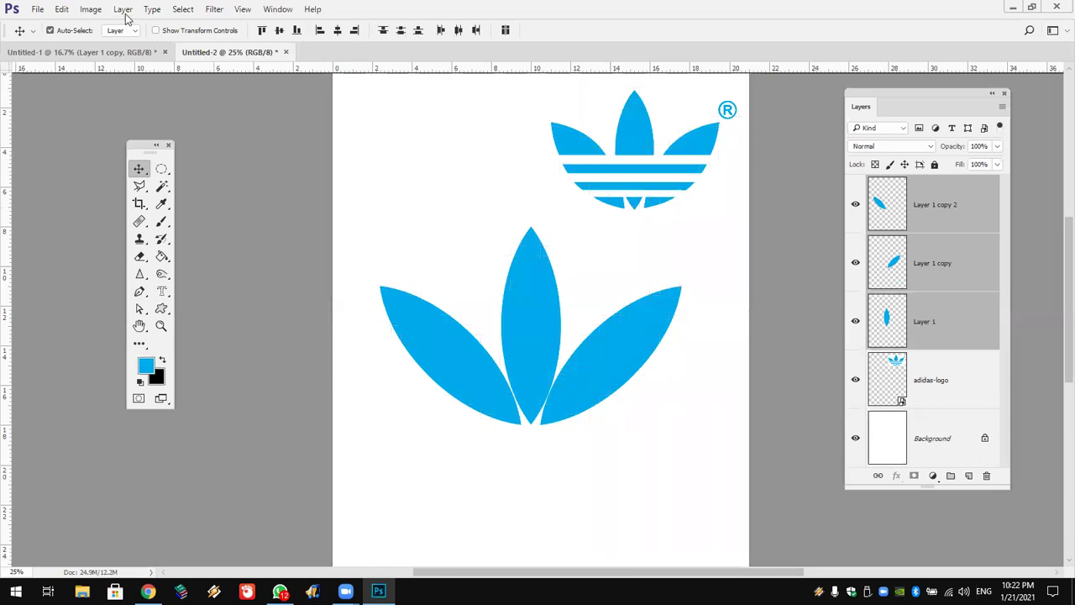
pyautogui.click(123, 9)
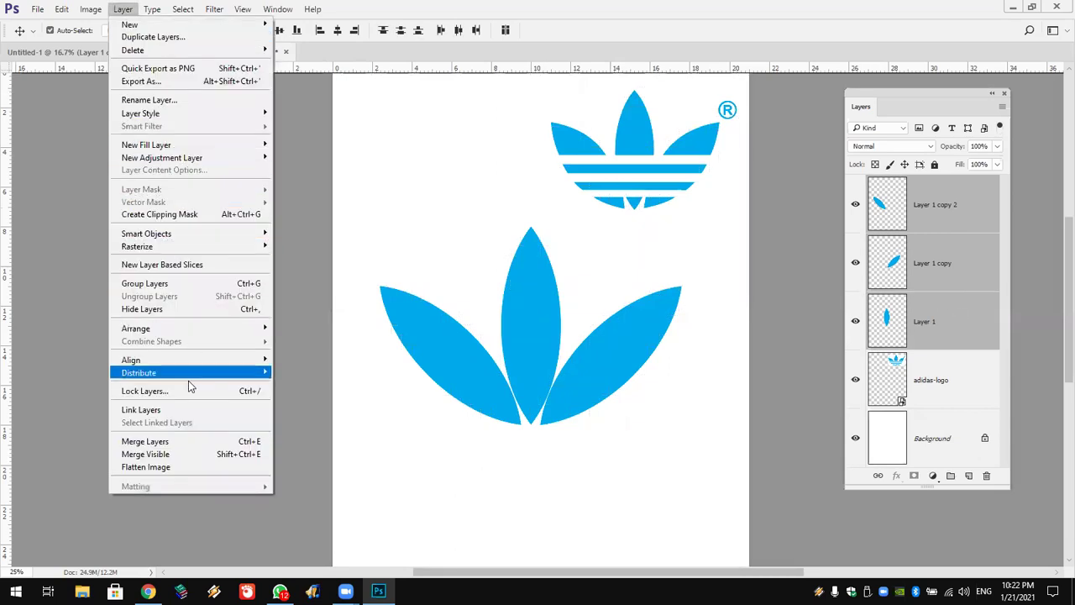
pyautogui.click(188, 448)
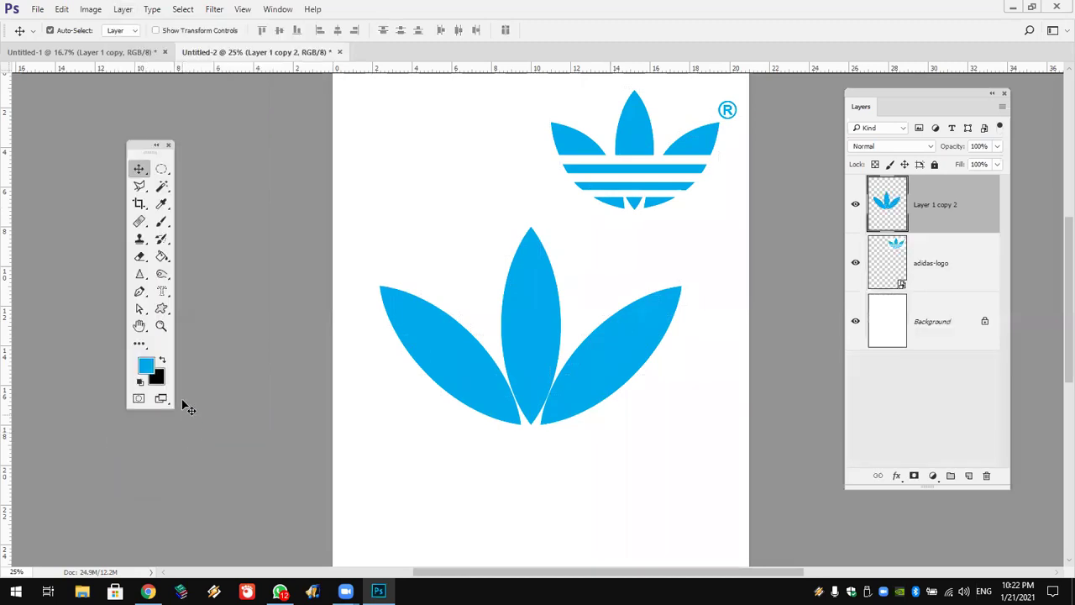
# Delete three thin rectangular strips across the lower petals to form white stripes, then deselect
pyautogui.rightClick(161, 169)
pyautogui.click(201, 169)
pyautogui.moveTo(375, 340); pyautogui.dragTo(679, 351)
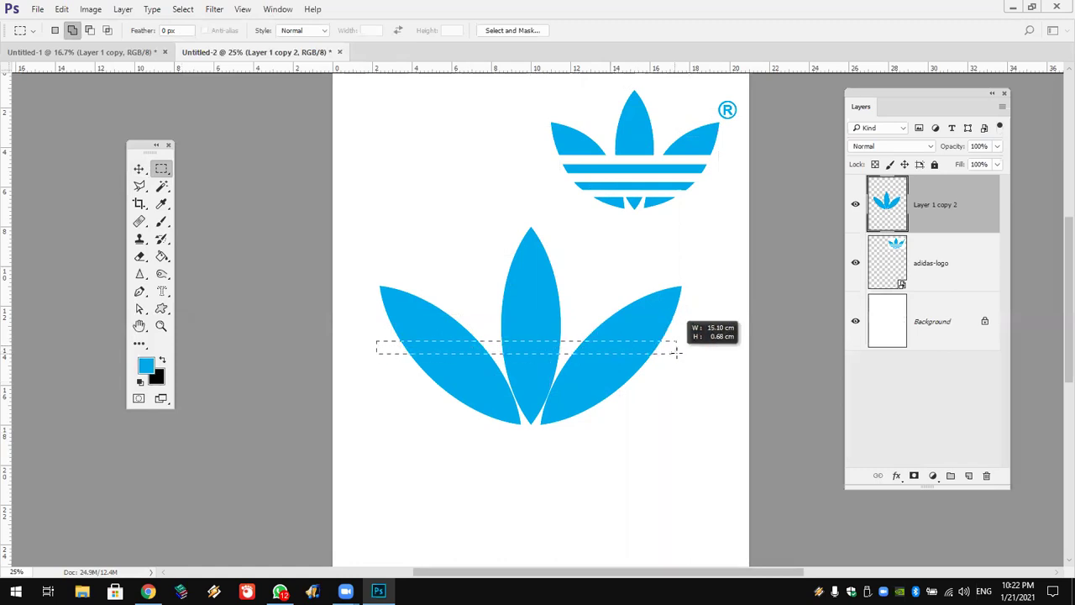
pyautogui.press('Delete')
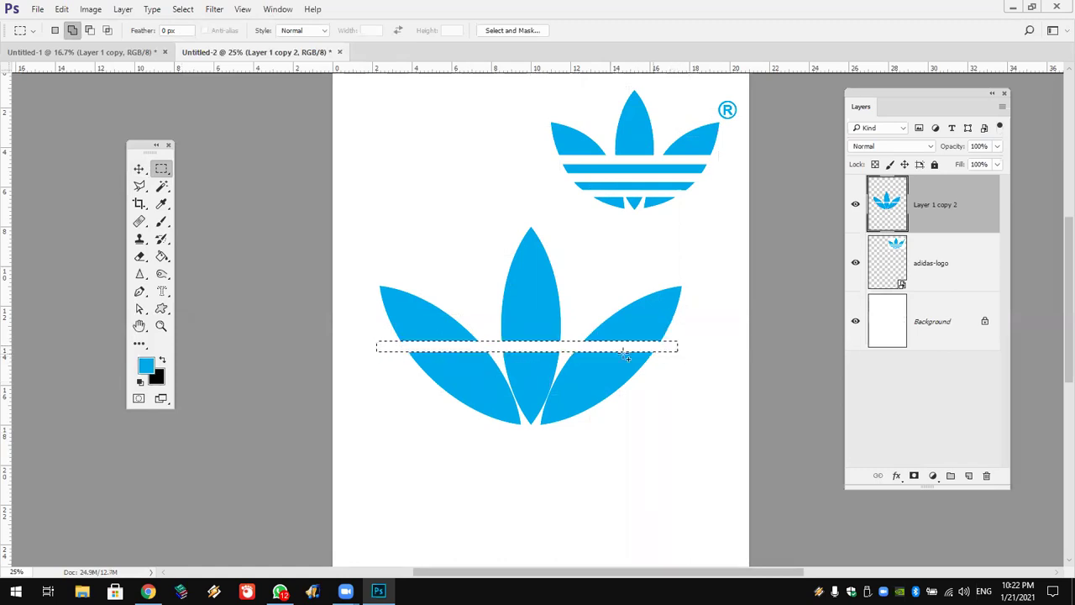
pyautogui.click(54, 30)
pyautogui.moveTo(459, 340); pyautogui.dragTo(468, 394)
pyautogui.press('Delete')
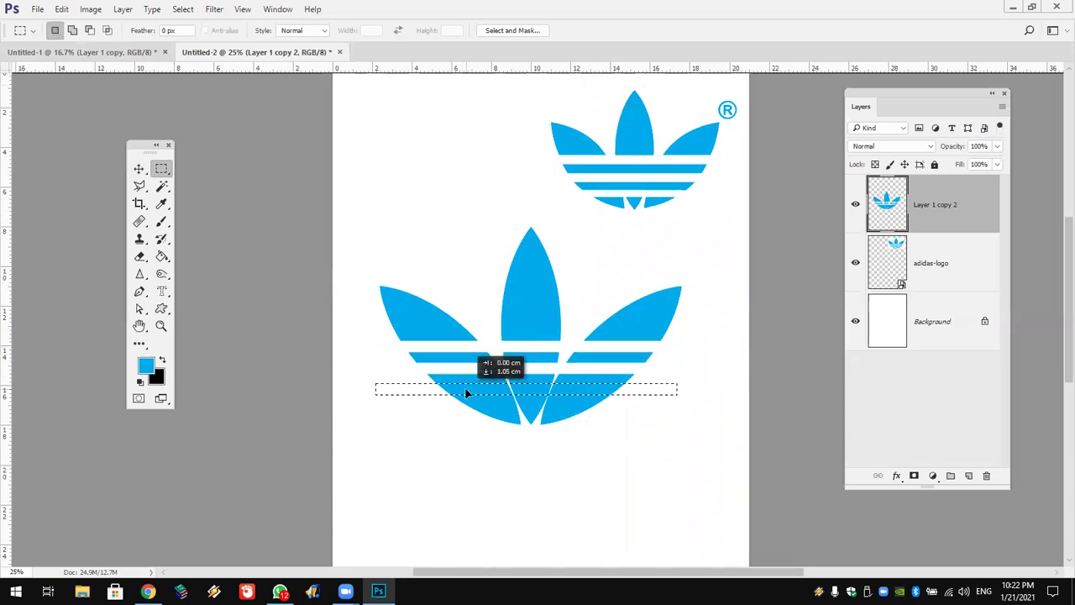
pyautogui.press('Delete')
pyautogui.hotkey('ctrl', 'd')
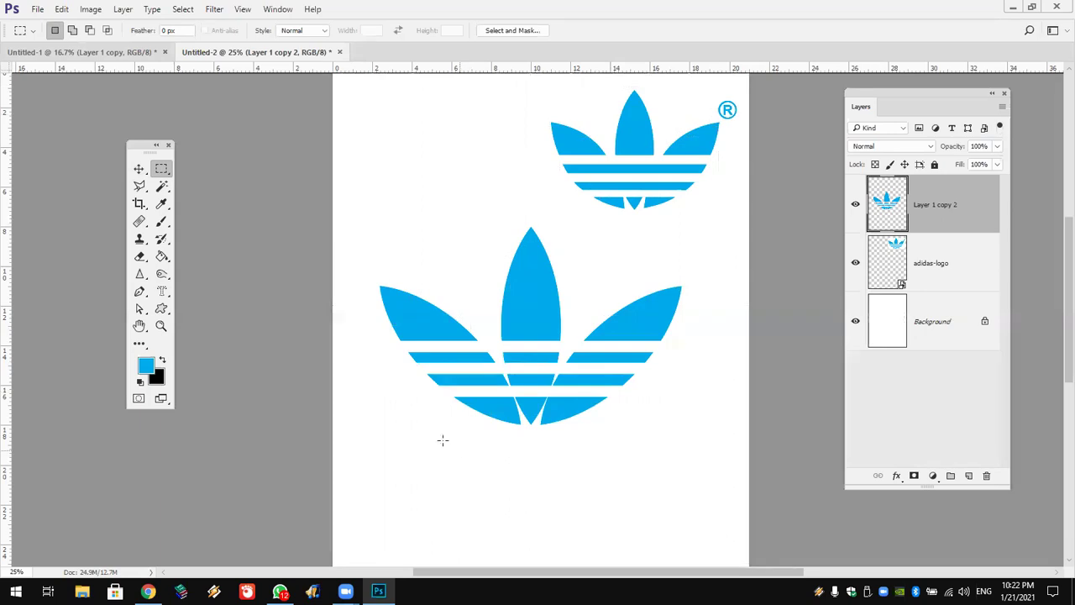
pyautogui.click(161, 325)
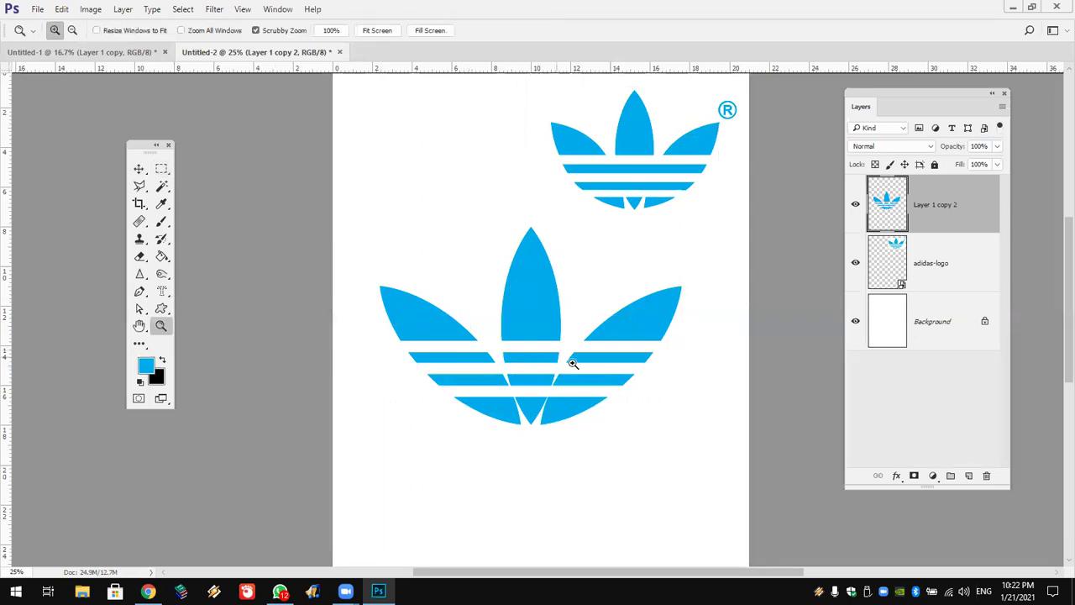
# Zoom in and stretch a slice of the top stripe left to close its gap
pyautogui.click(572, 363)
pyautogui.click(590, 399)
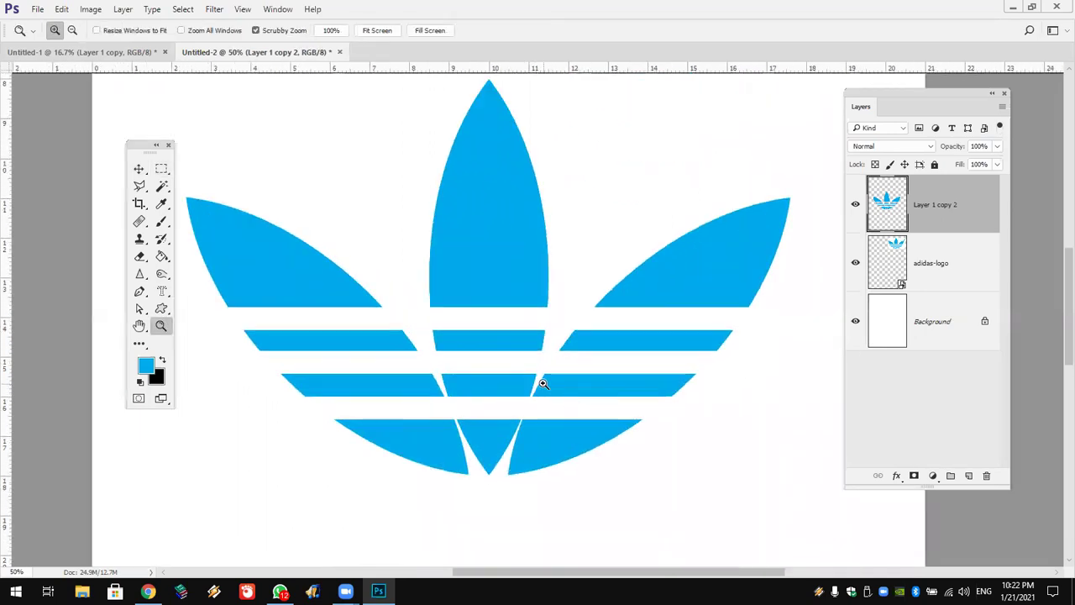
pyautogui.click(161, 169)
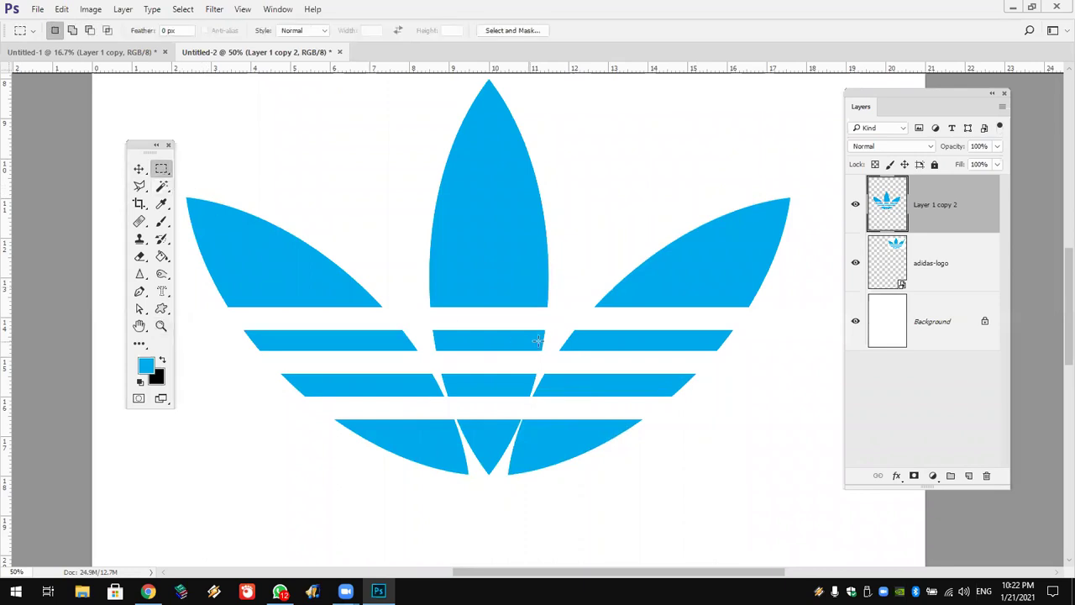
pyautogui.moveTo(561, 321); pyautogui.dragTo(614, 357)
pyautogui.click(62, 9)
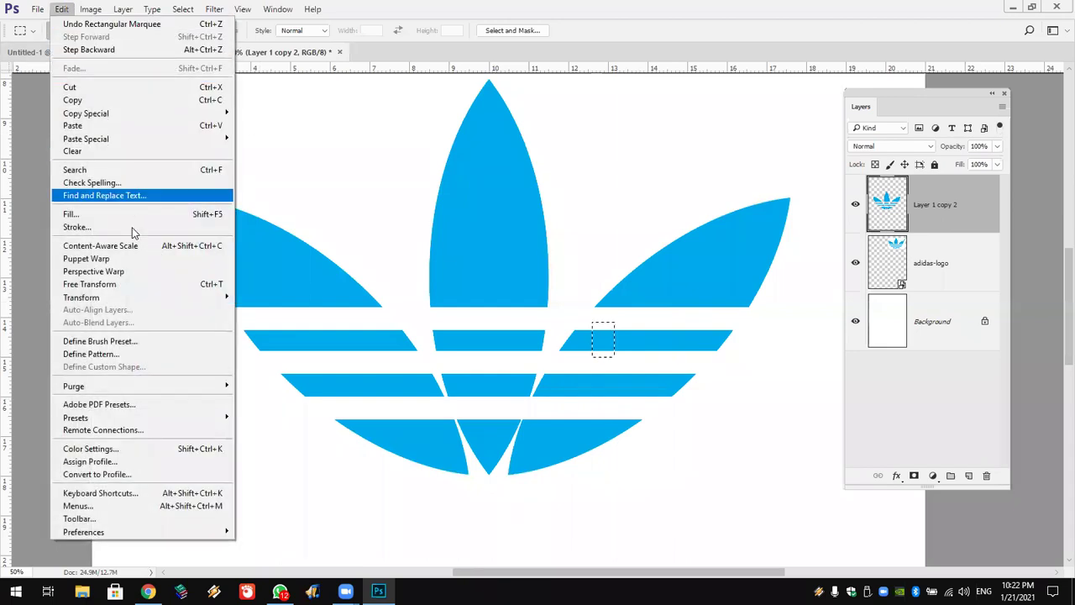
pyautogui.click(145, 286)
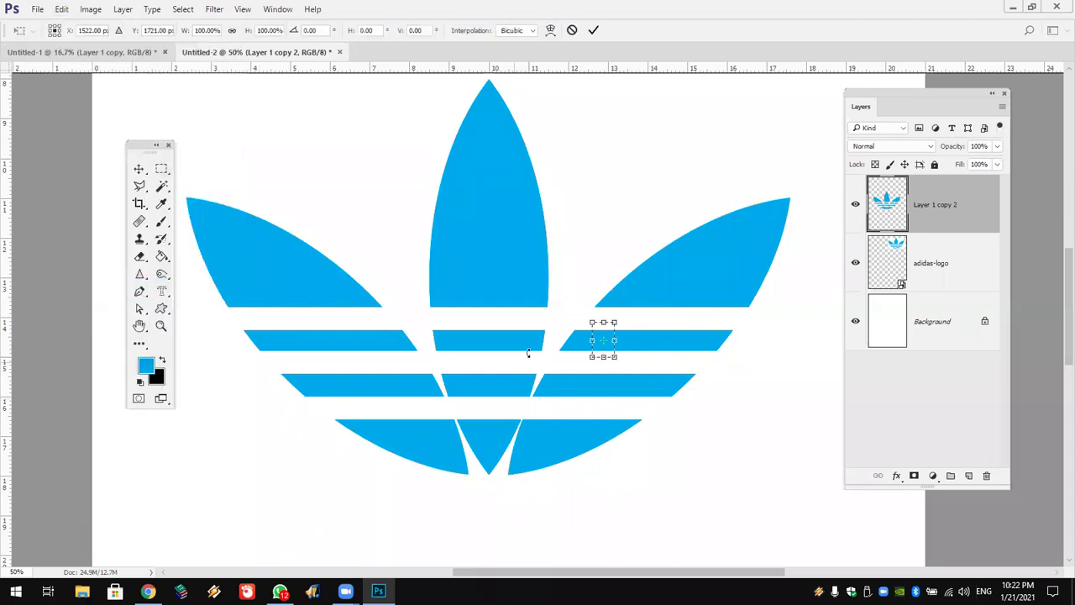
pyautogui.moveTo(594, 339); pyautogui.dragTo(362, 339)
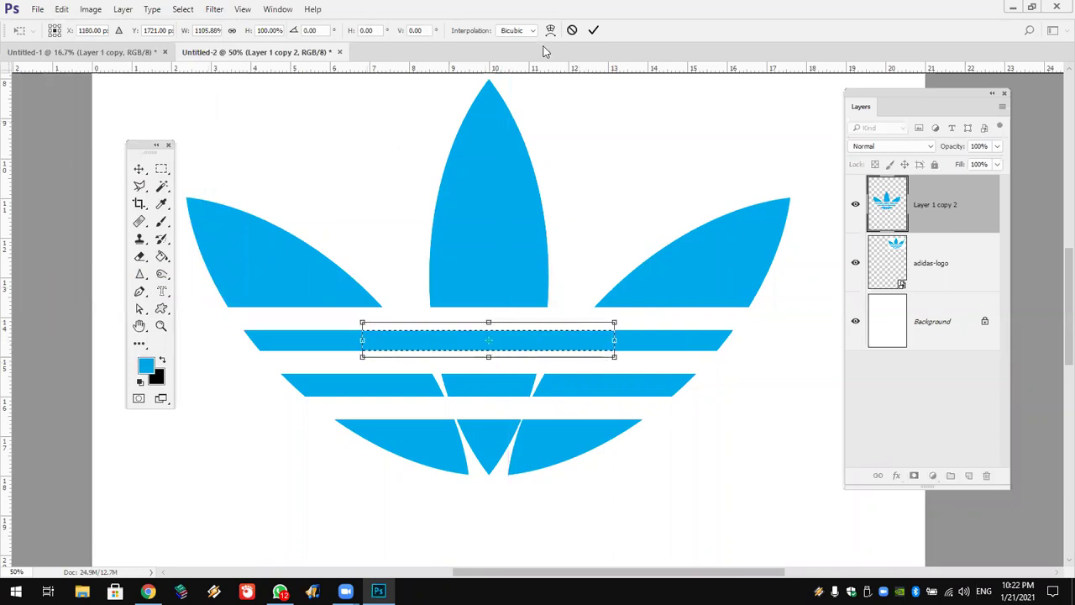
pyautogui.click(593, 30)
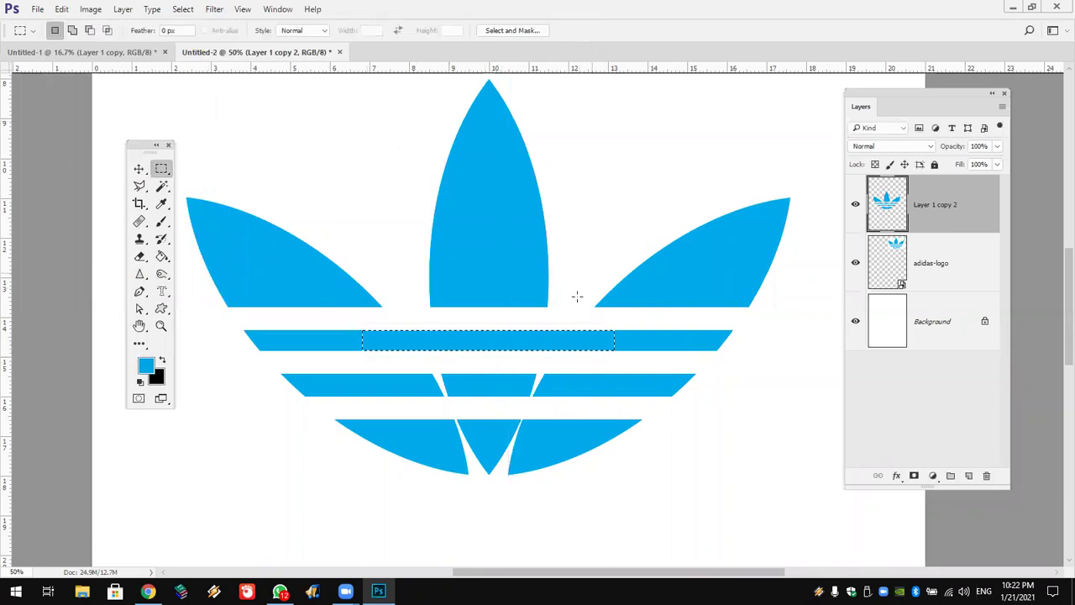
# Stretch a slice of the middle stripe left across its gap, deselect, and fit the document on screen
pyautogui.moveTo(562, 365); pyautogui.dragTo(578, 407)
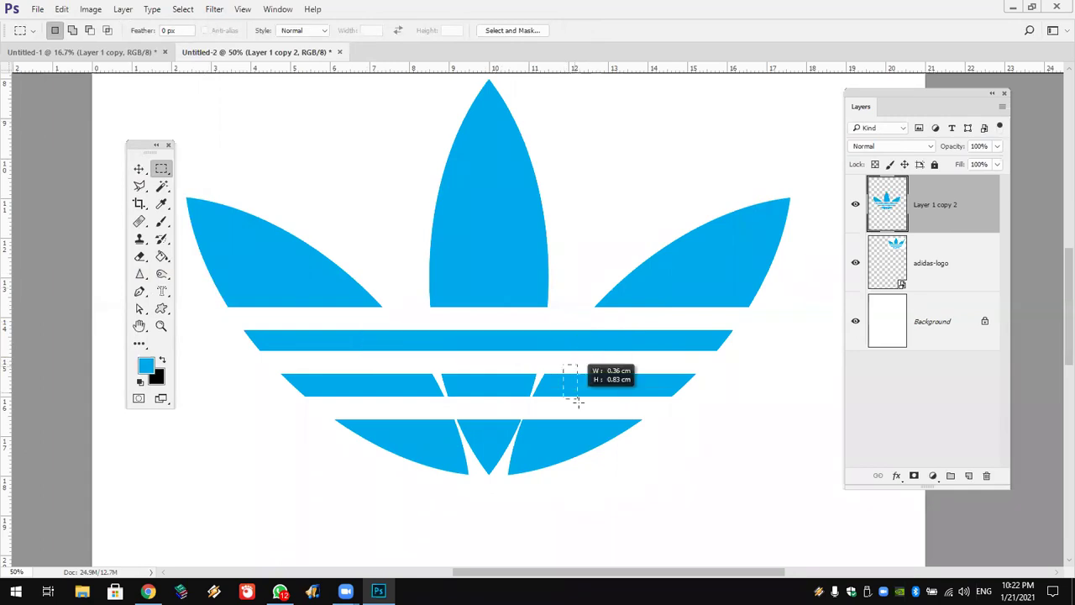
pyautogui.click(61, 9)
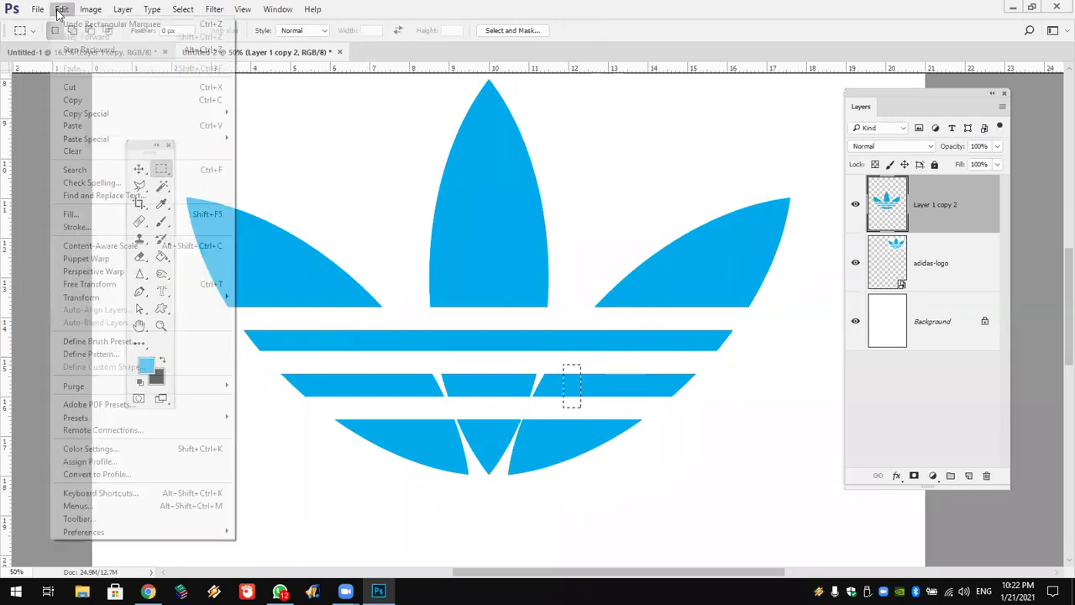
pyautogui.click(115, 291)
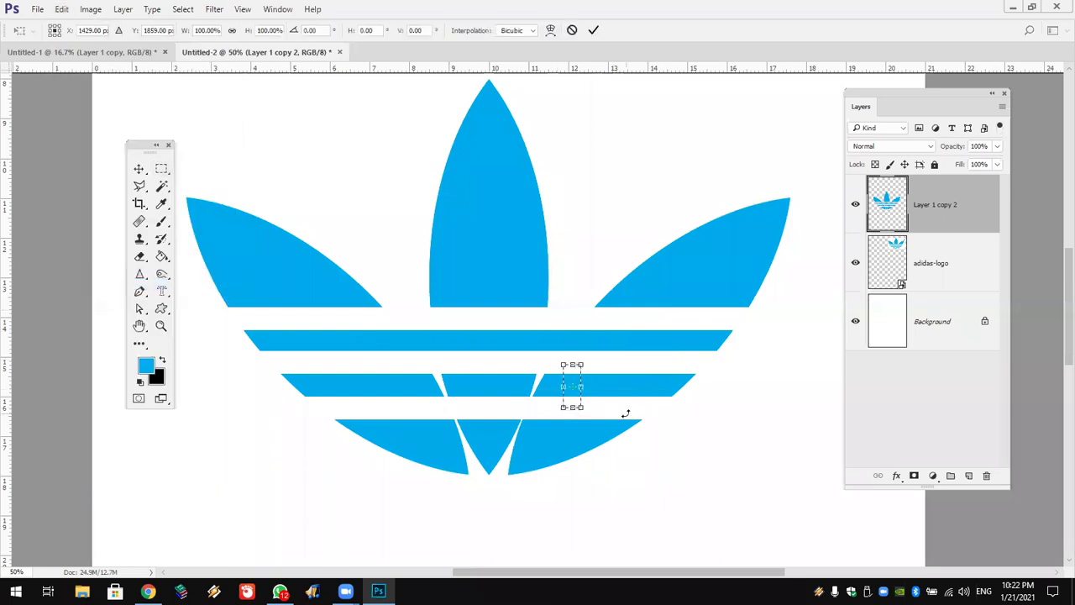
pyautogui.moveTo(552, 388); pyautogui.dragTo(395, 387)
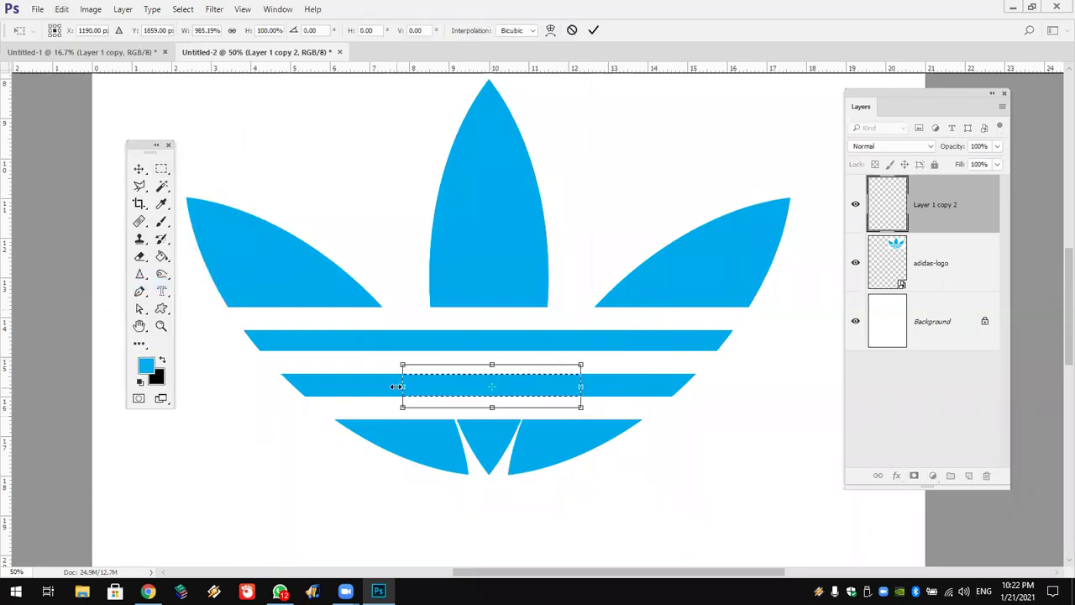
pyautogui.click(593, 30)
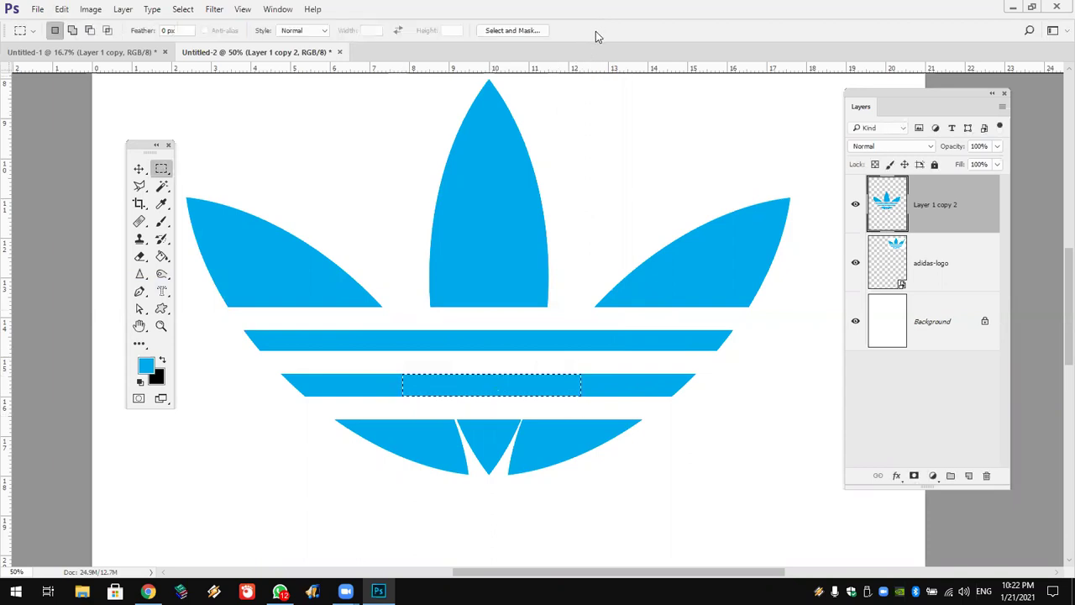
pyautogui.hotkey('ctrl', 'd')
pyautogui.doubleClick(139, 325)
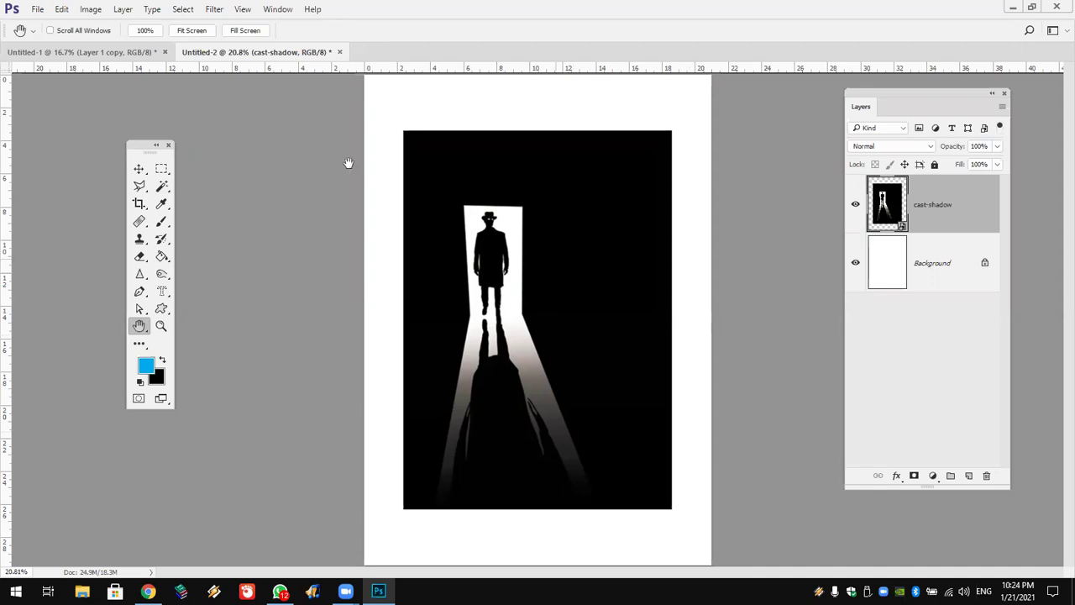
# Drag the cast-shadow picture up toward the top-right corner, then nudge it down slightly
pyautogui.click(138, 168)
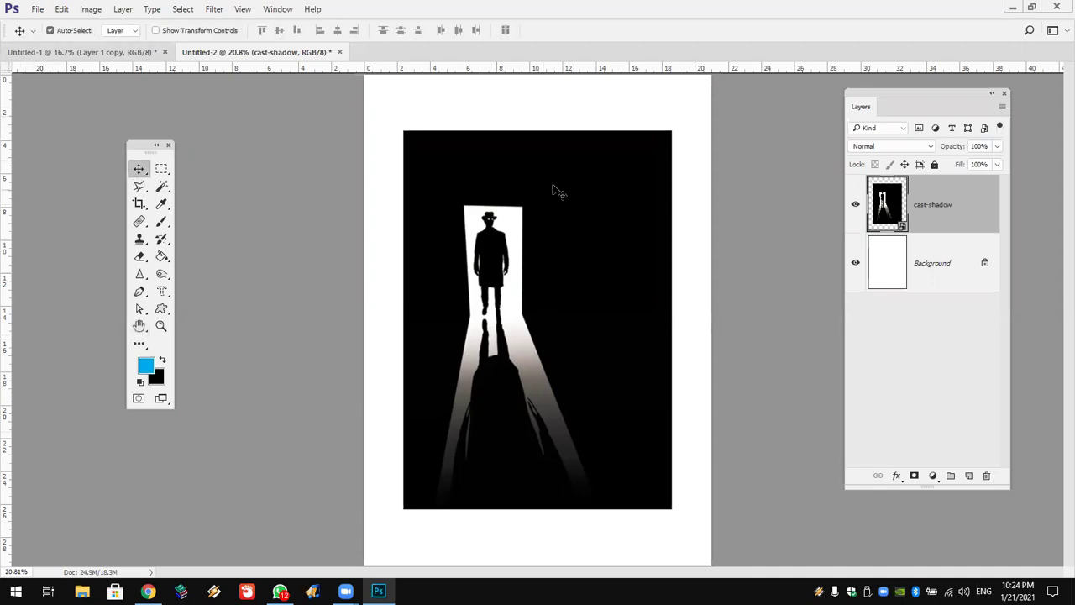
pyautogui.moveTo(552, 188); pyautogui.dragTo(593, 132)
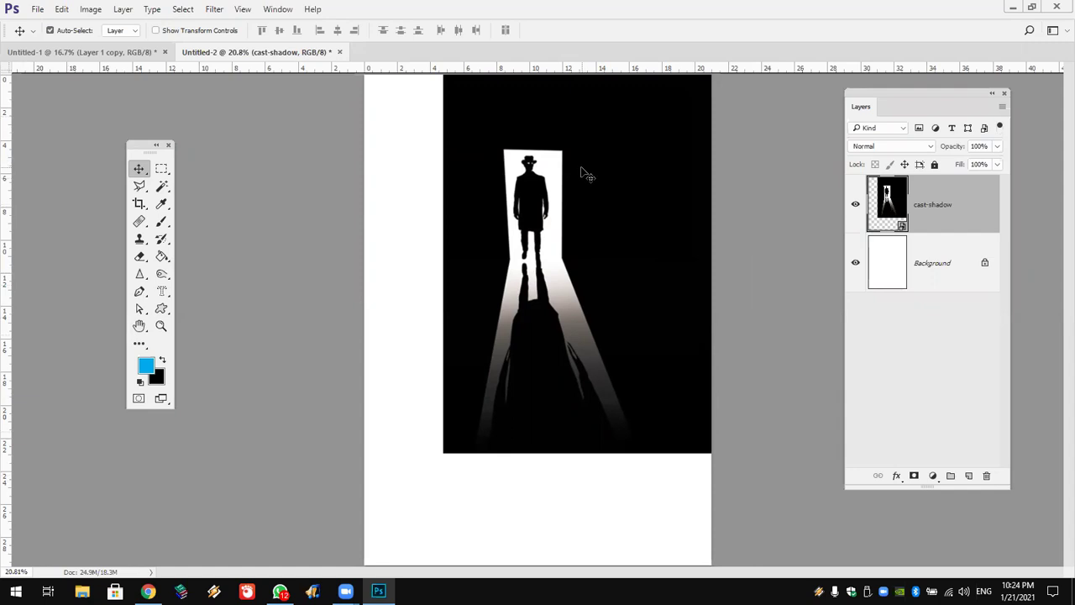
pyautogui.moveTo(614, 228)
pyautogui.mouseDown()
pyautogui.moveTo(592, 303)
pyautogui.moveTo(583, 293)
pyautogui.mouseUp()
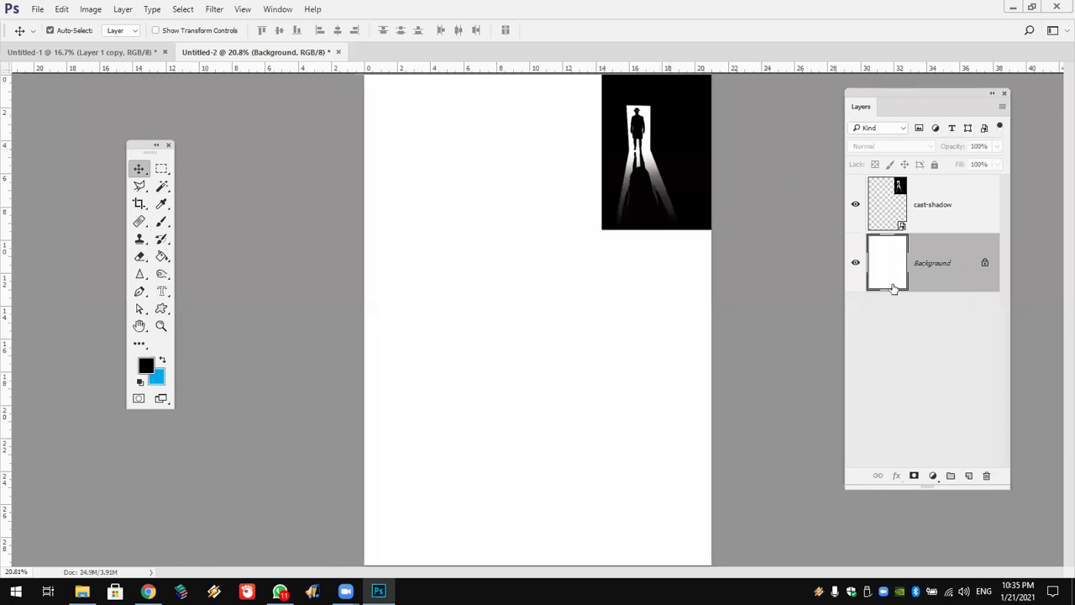
# Fill the page background with black and reset colours to black and white
pyautogui.click(162, 256)
pyautogui.hotkey('alt', 'BackSpace')
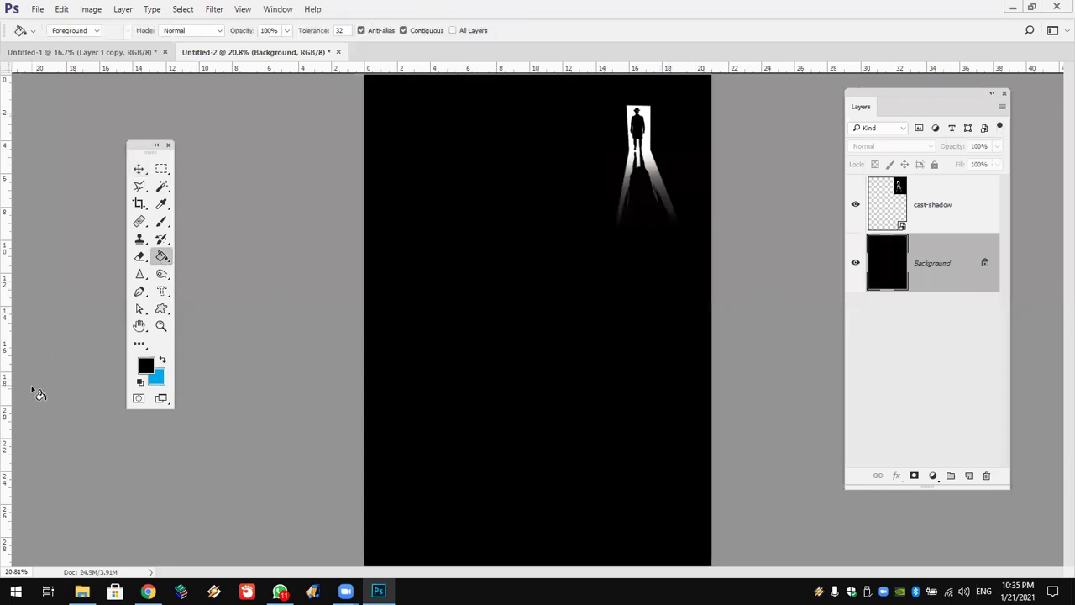
pyautogui.click(140, 382)
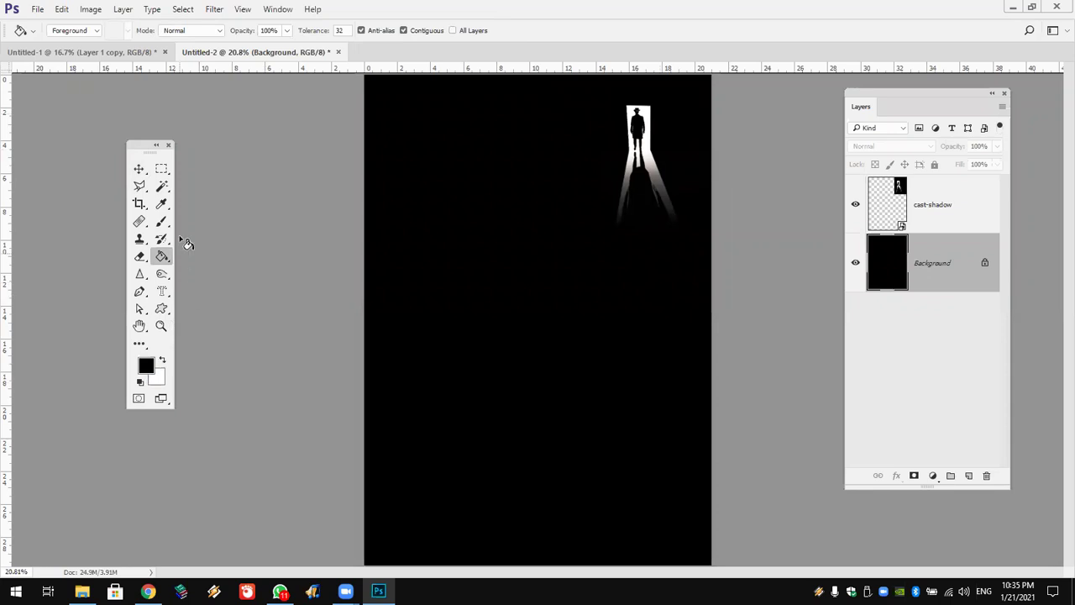
# Fill a tall rectangle left of centre with white on a new layer, and add a top guide
pyautogui.click(166, 171)
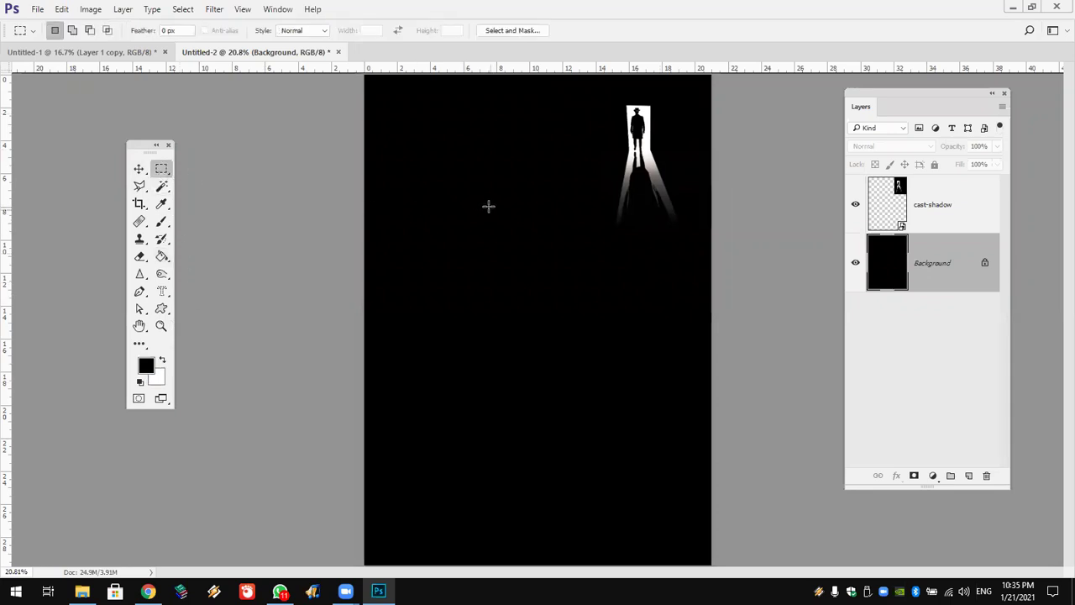
pyautogui.moveTo(481, 182); pyautogui.dragTo(589, 354)
pyautogui.click(969, 476)
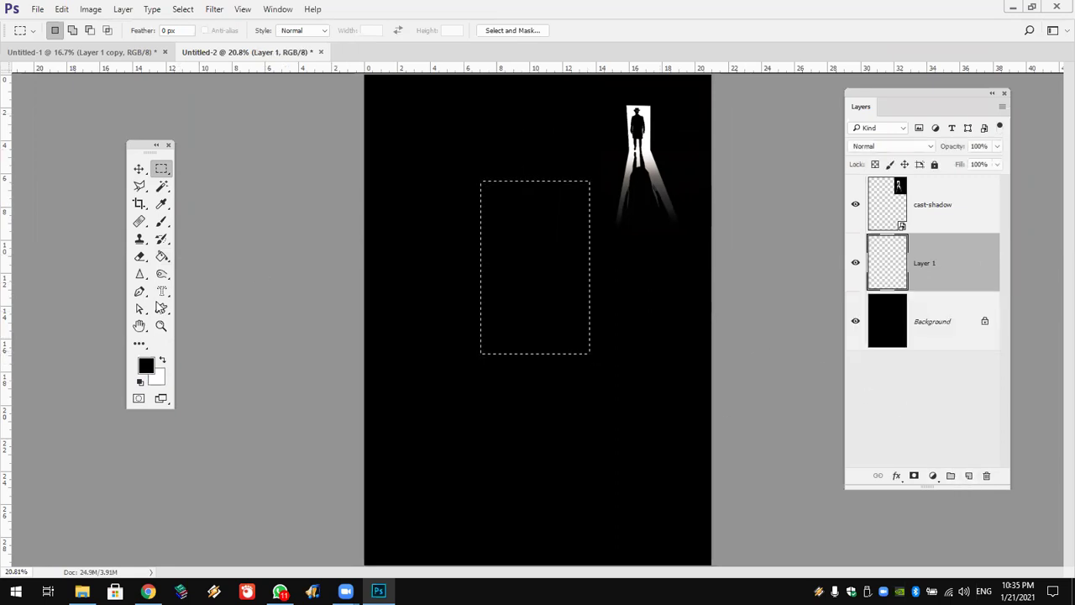
pyautogui.click(163, 360)
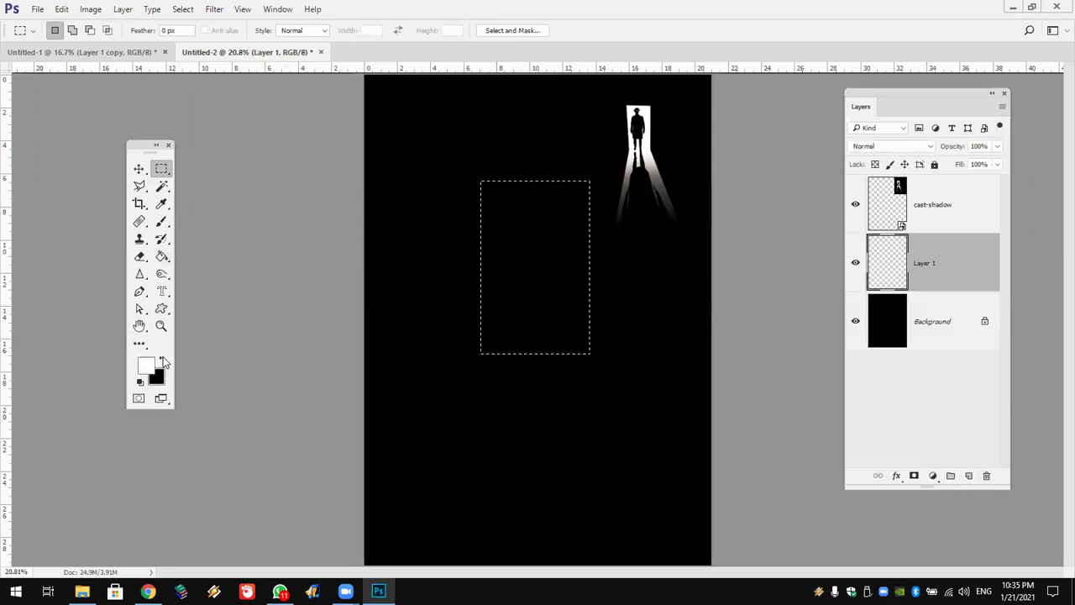
pyautogui.click(162, 256)
pyautogui.click(529, 281)
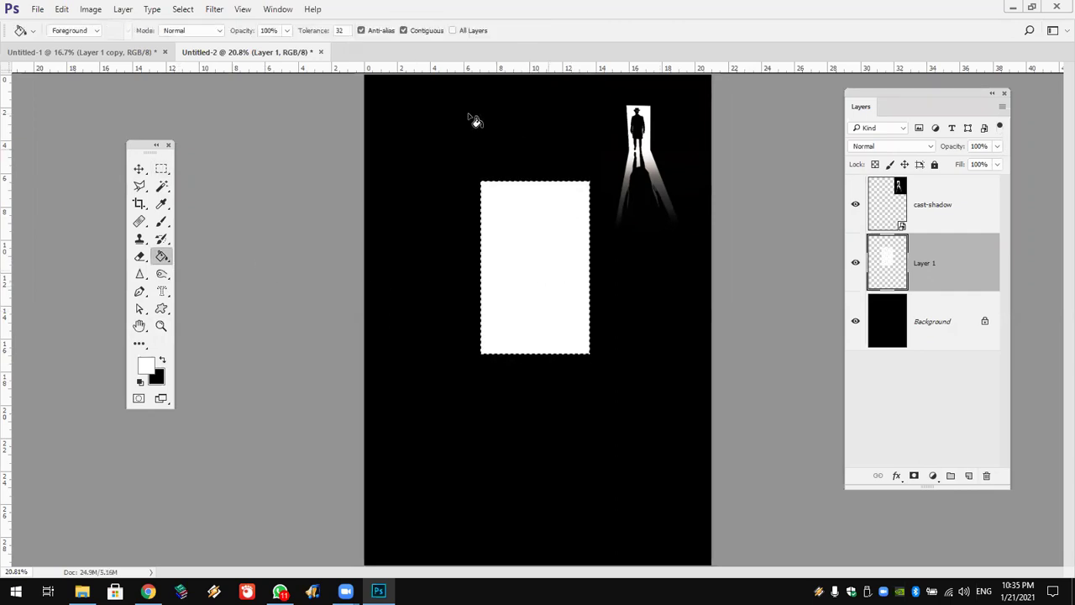
pyautogui.click(182, 9)
pyautogui.click(195, 33)
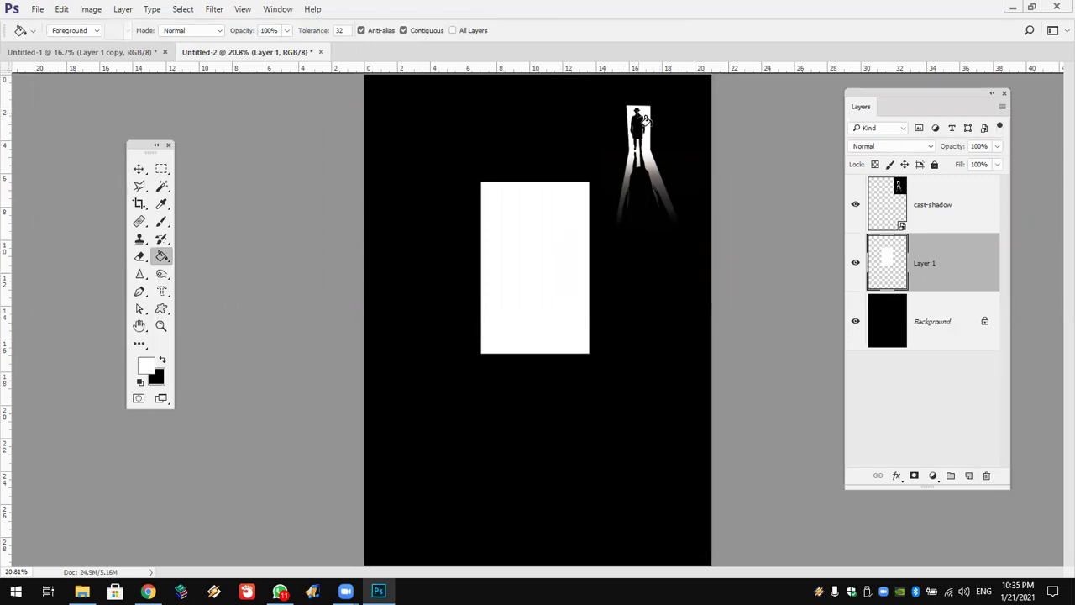
pyautogui.moveTo(669, 71)
pyautogui.mouseDown()
pyautogui.moveTo(671, 108)
pyautogui.moveTo(682, 26)
pyautogui.mouseUp()
pyautogui.click(63, 9)
pyautogui.moveTo(82, 297)
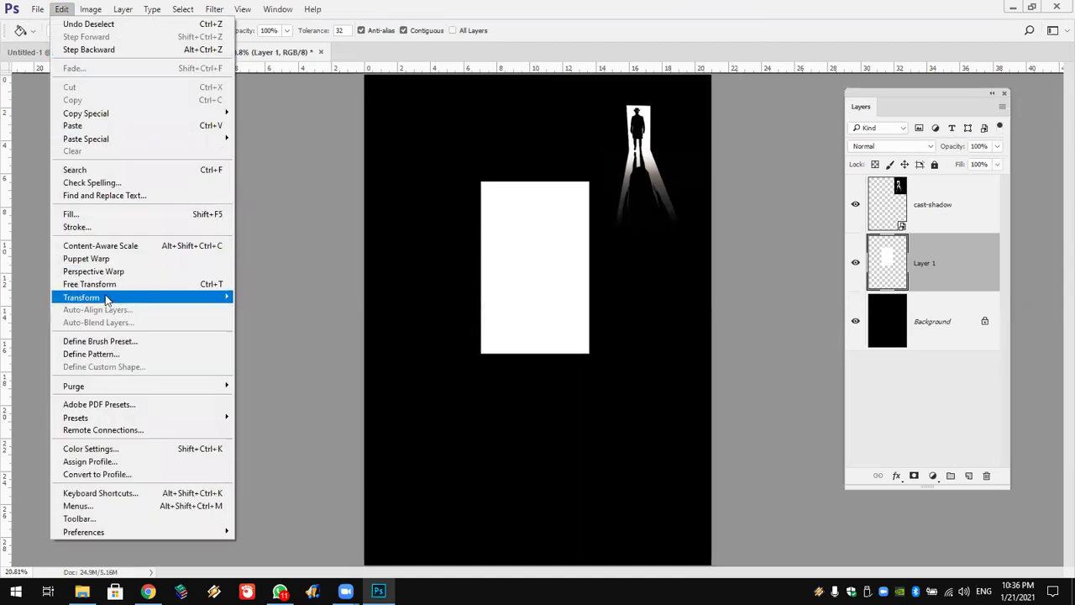
# Skew the white rectangle's top-left corner upward and move the shape up slightly
pyautogui.click(320, 354)
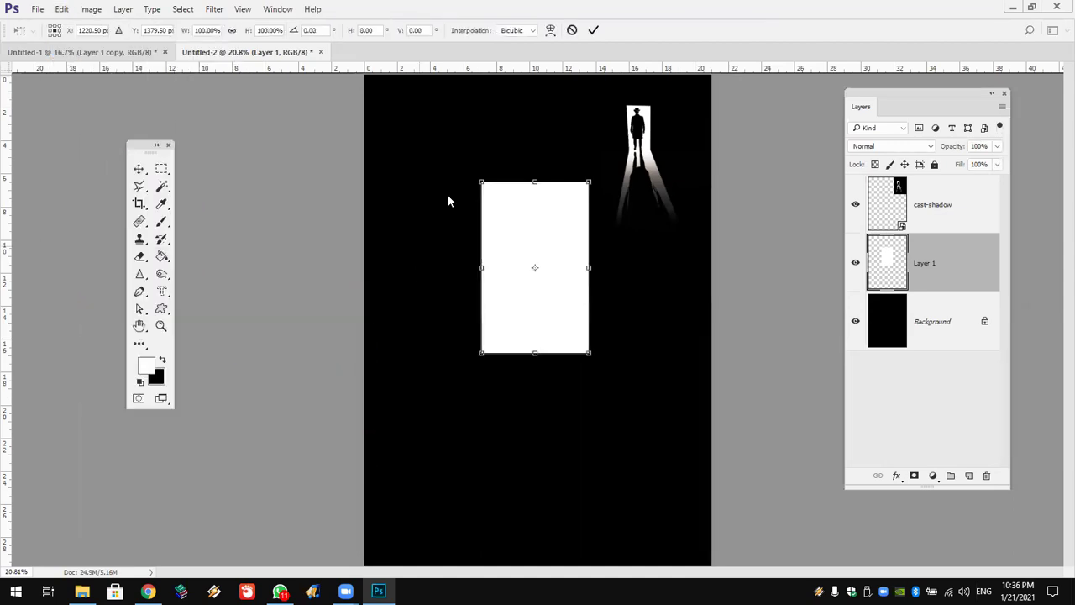
pyautogui.moveTo(483, 184); pyautogui.dragTo(481, 172)
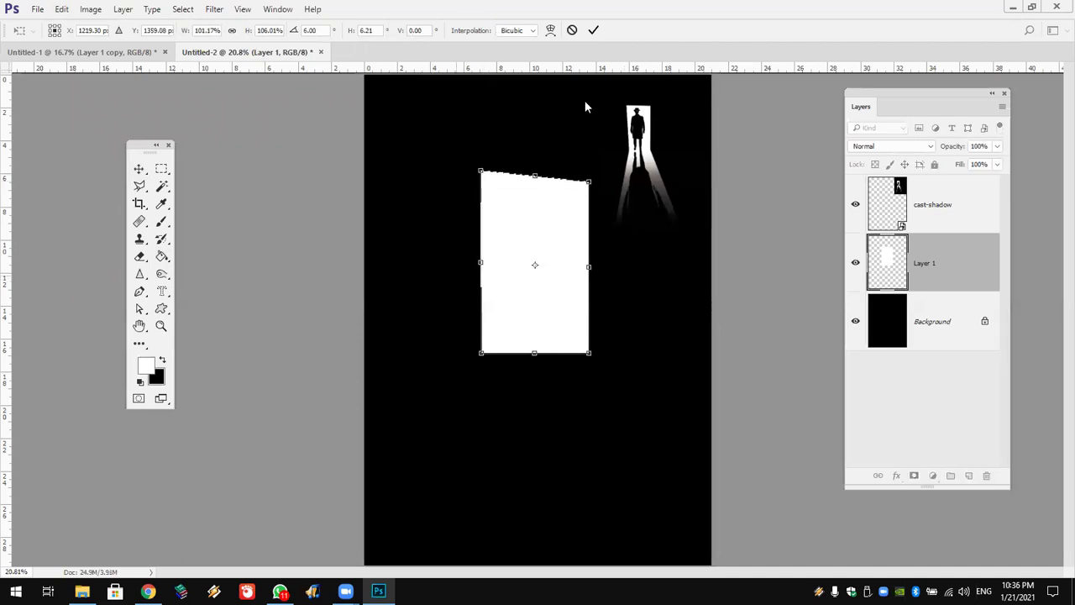
pyautogui.click(594, 30)
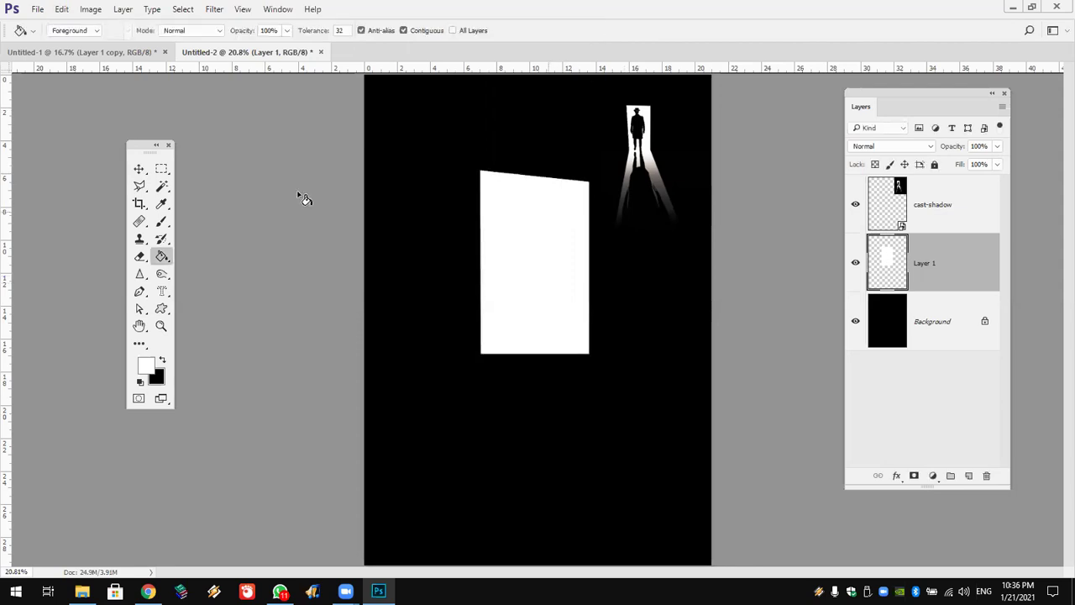
pyautogui.click(138, 169)
pyautogui.moveTo(554, 265); pyautogui.dragTo(550, 246)
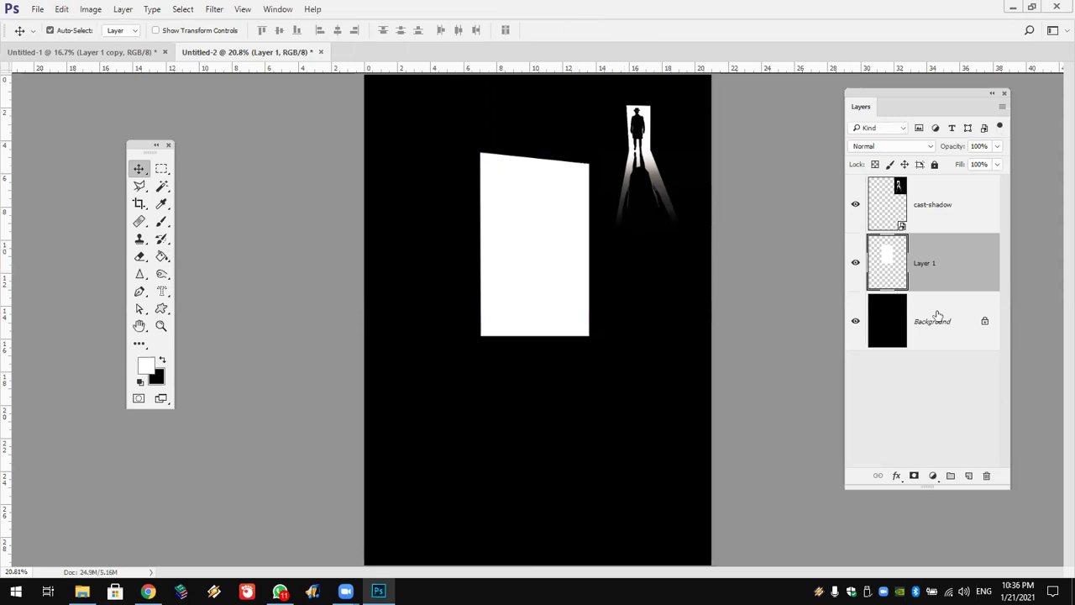
# Duplicate Layer 1 and flip the copy down below the original rectangle
pyautogui.rightClick(956, 266)
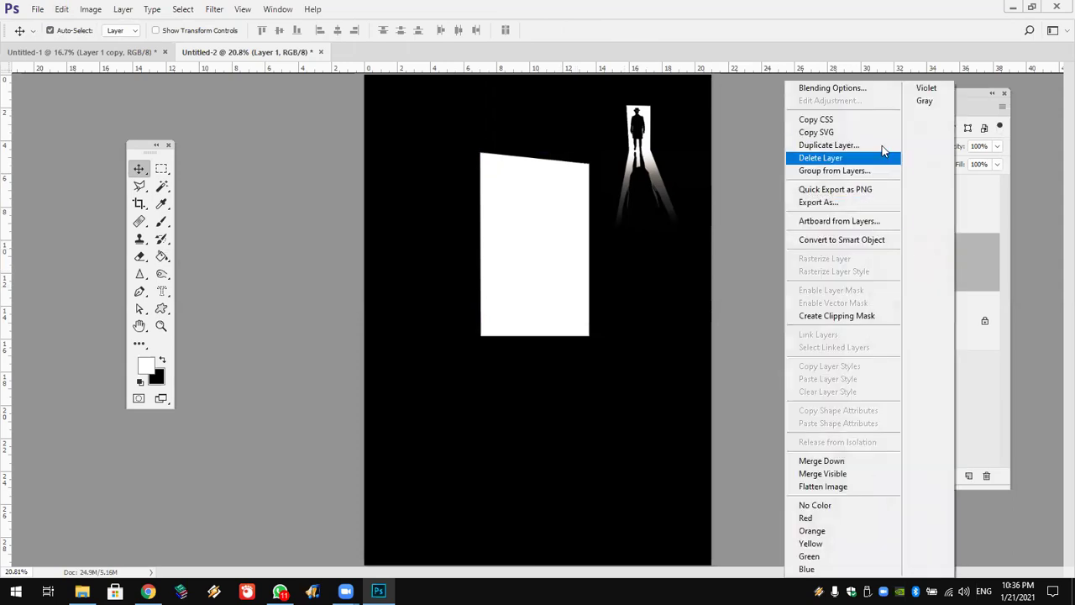
pyautogui.click(874, 140)
pyautogui.click(654, 179)
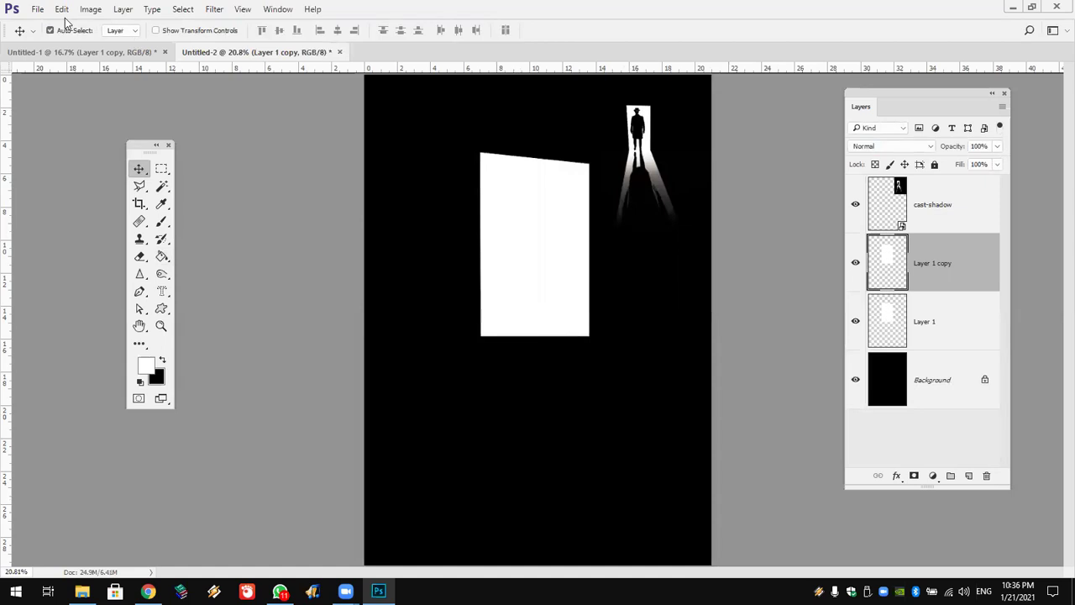
pyautogui.hotkey('alt', 'i')
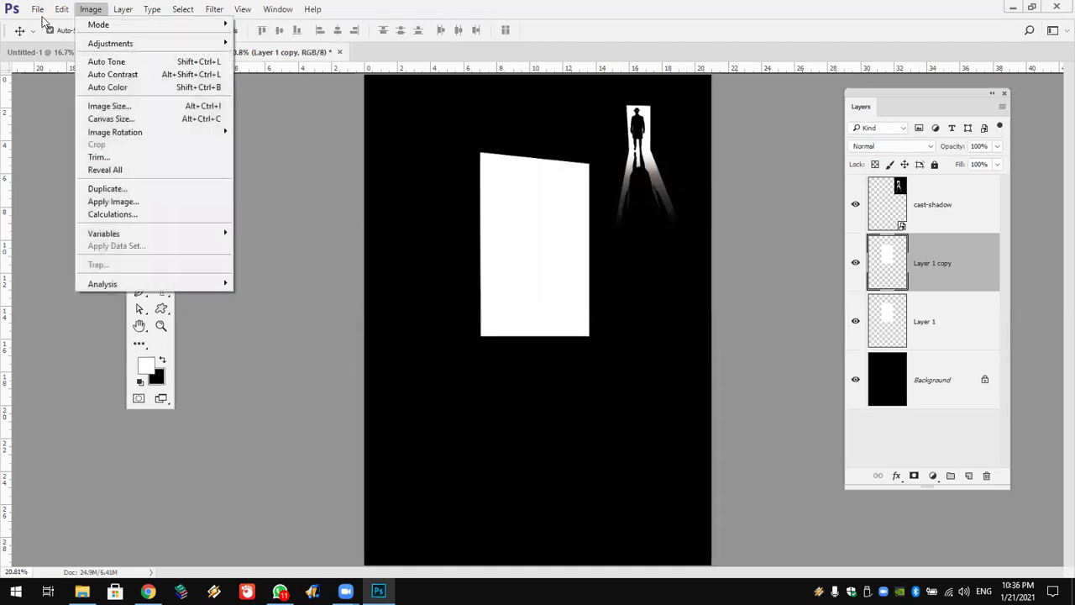
pyautogui.click(92, 284)
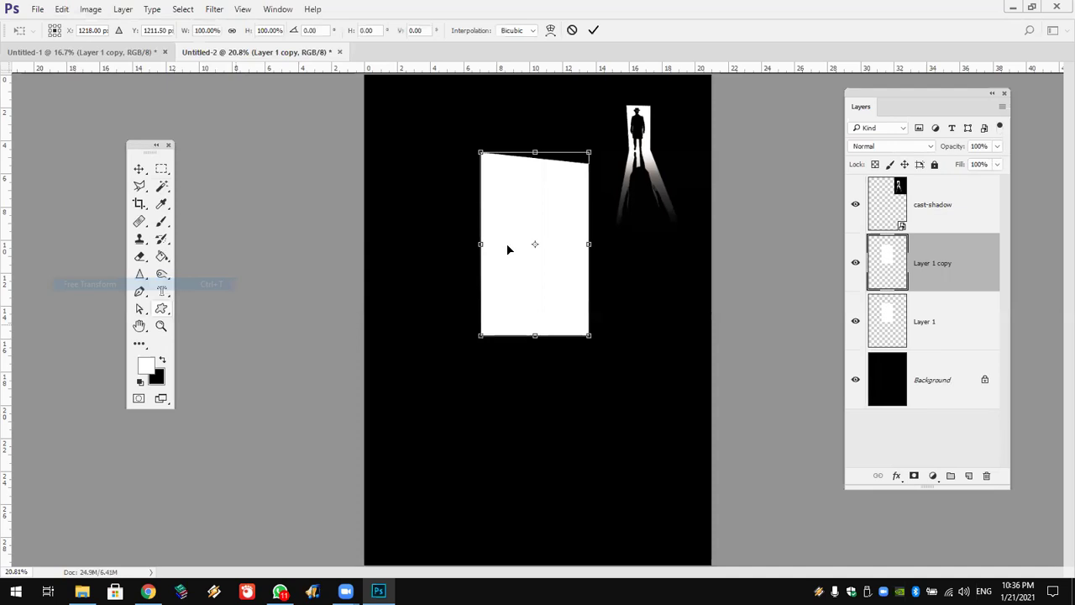
pyautogui.moveTo(534, 154); pyautogui.dragTo(519, 555)
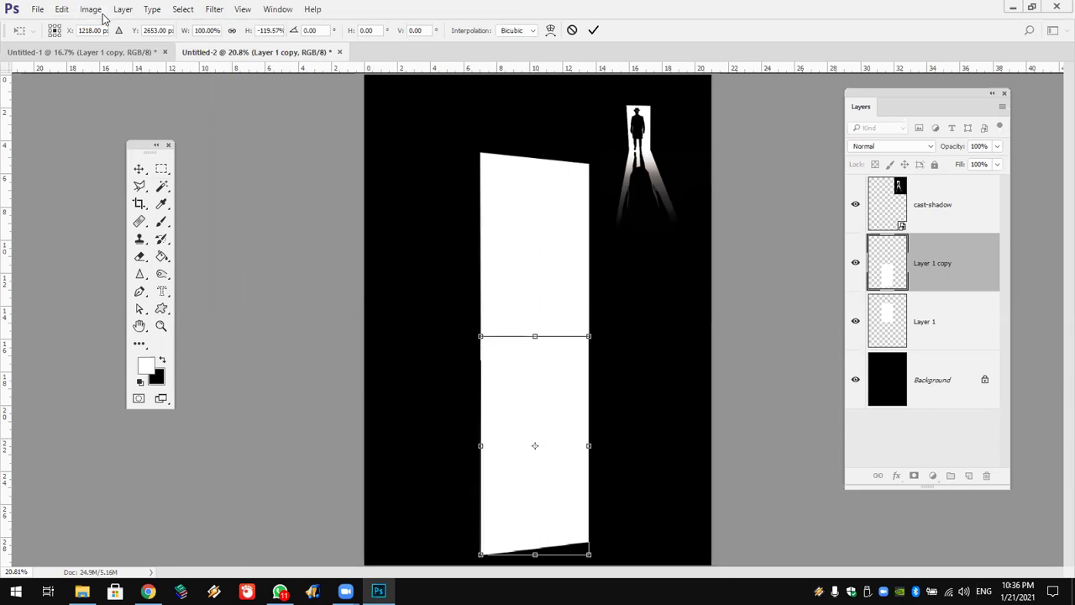
# Skew the copy's bottom edge outward and stretch it past the canvas bottom as a light beam
pyautogui.click(67, 10)
pyautogui.moveTo(81, 297)
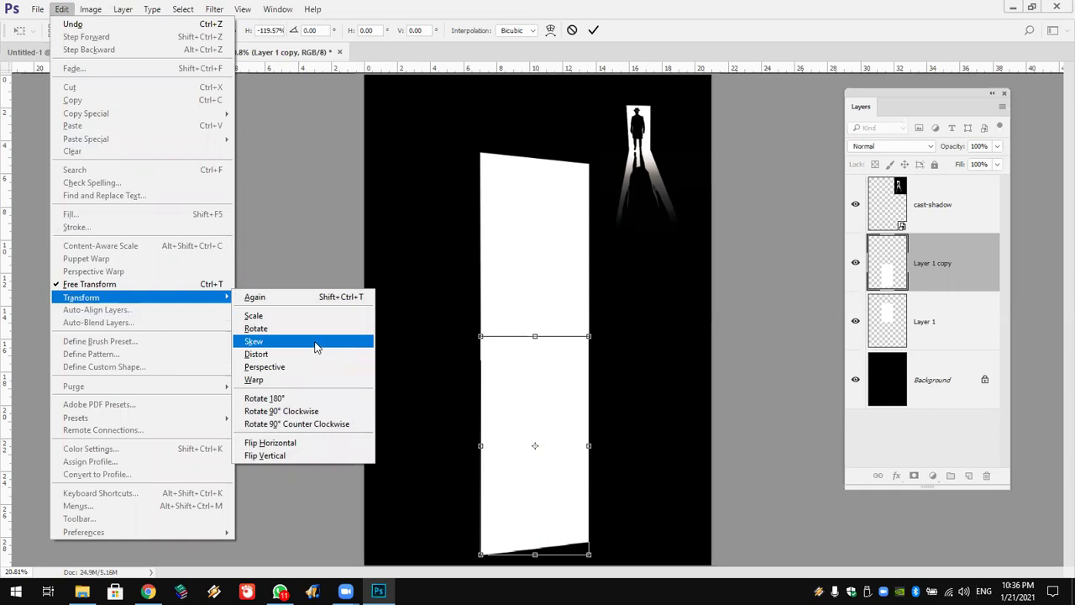
pyautogui.click(316, 347)
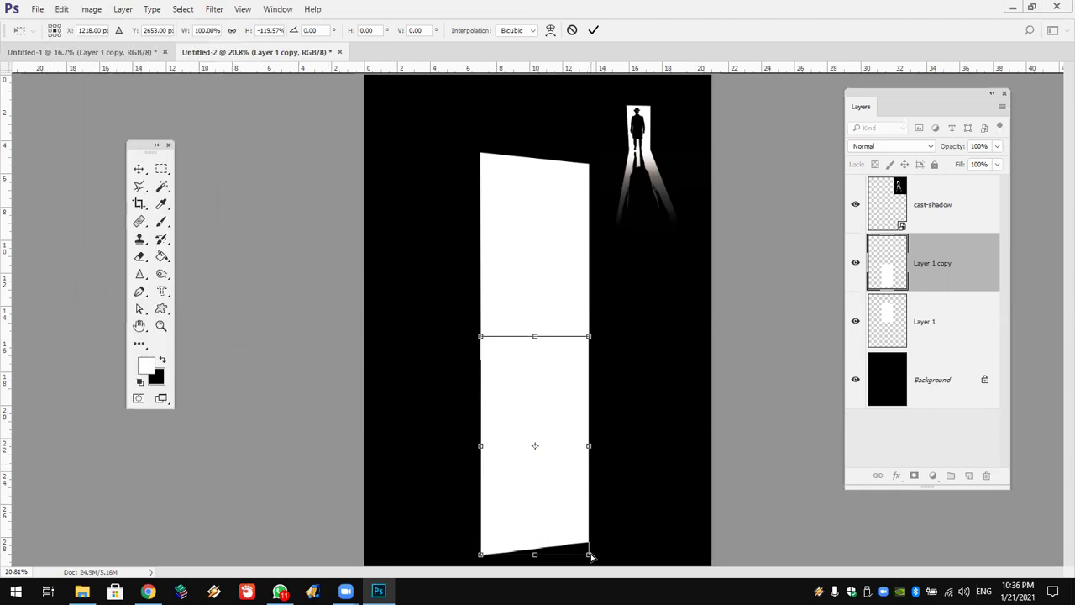
pyautogui.moveTo(591, 555); pyautogui.dragTo(626, 554)
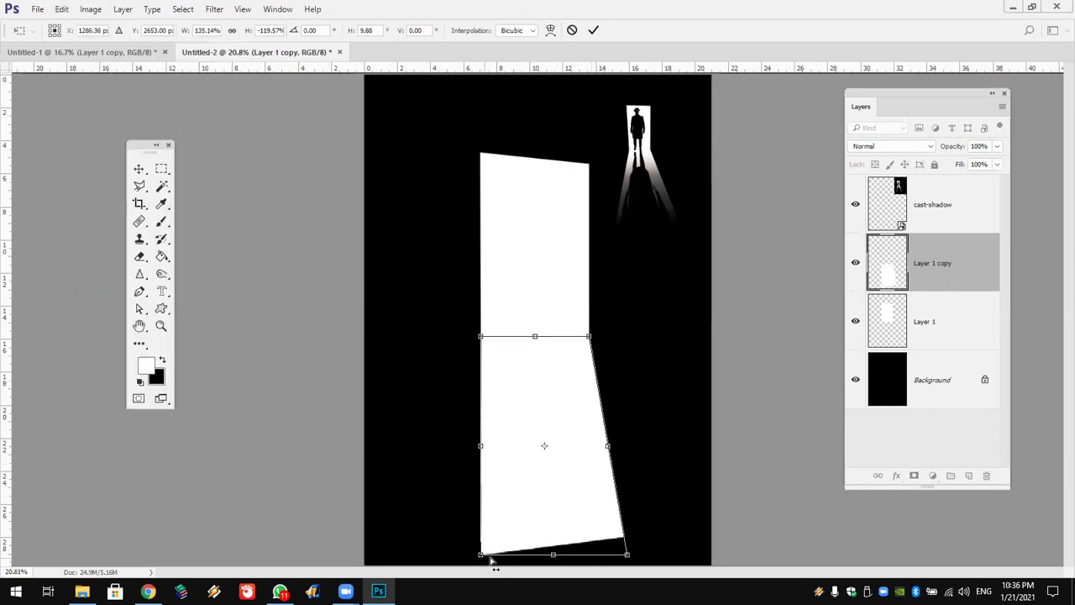
pyautogui.moveTo(481, 557); pyautogui.dragTo(434, 554)
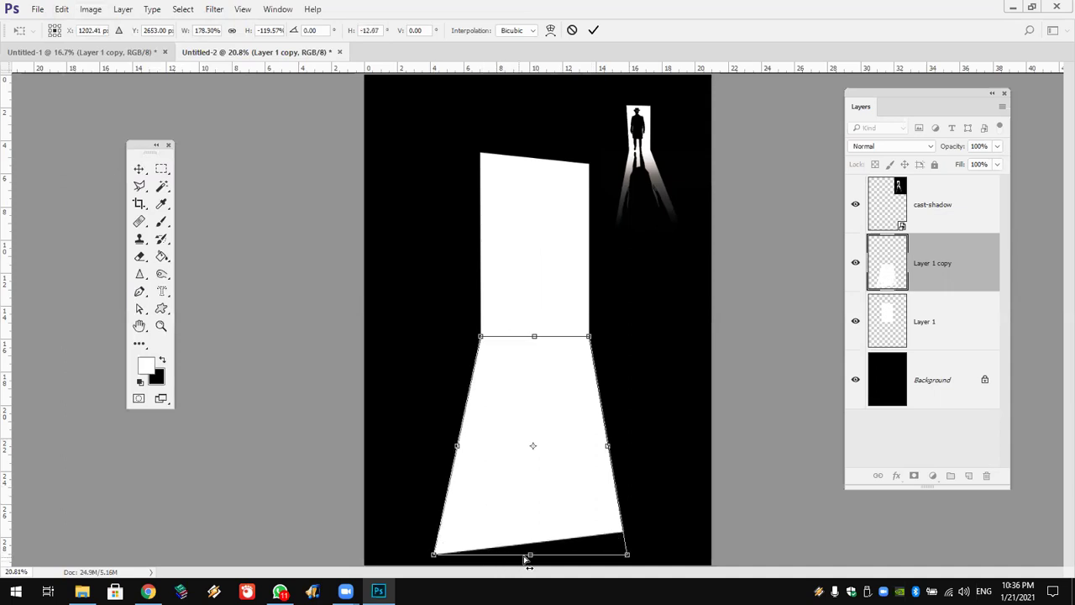
pyautogui.moveTo(530, 565); pyautogui.dragTo(585, 577)
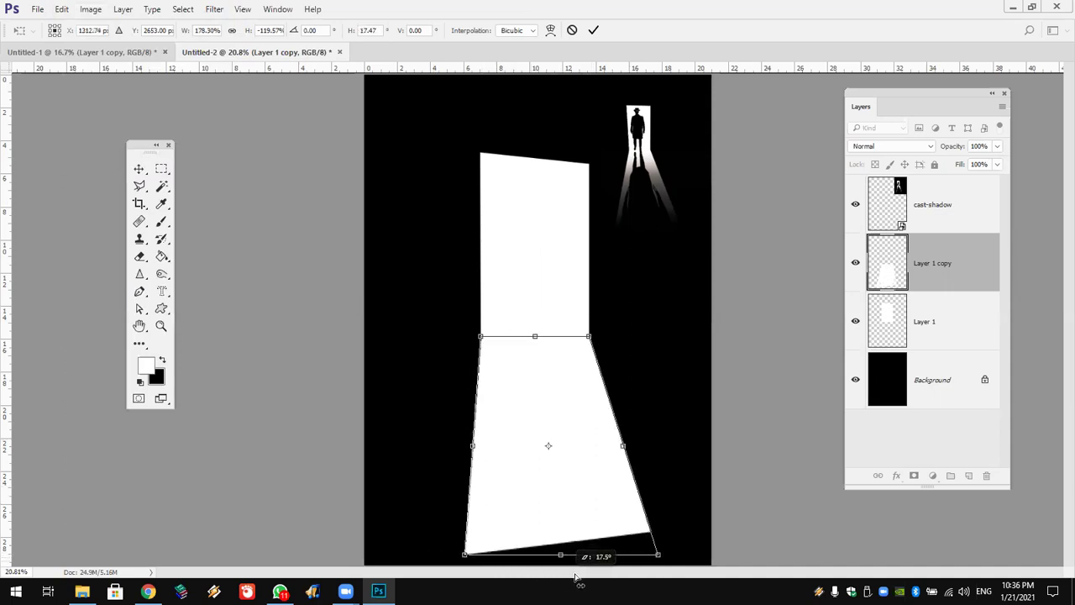
pyautogui.click(87, 10)
pyautogui.moveTo(80, 297)
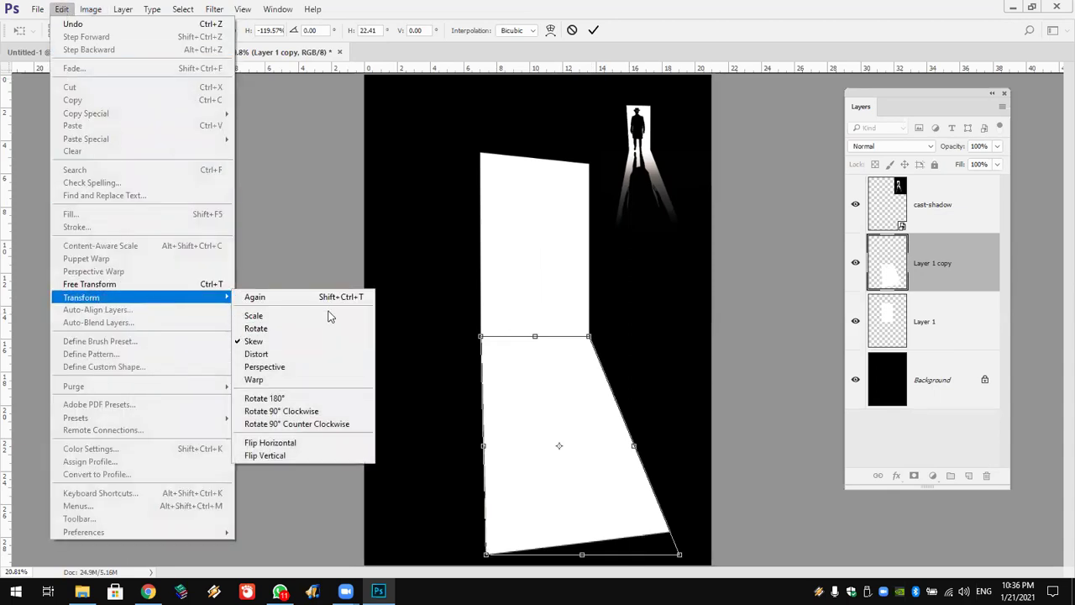
pyautogui.click(327, 316)
pyautogui.moveTo(585, 578); pyautogui.dragTo(588, 581)
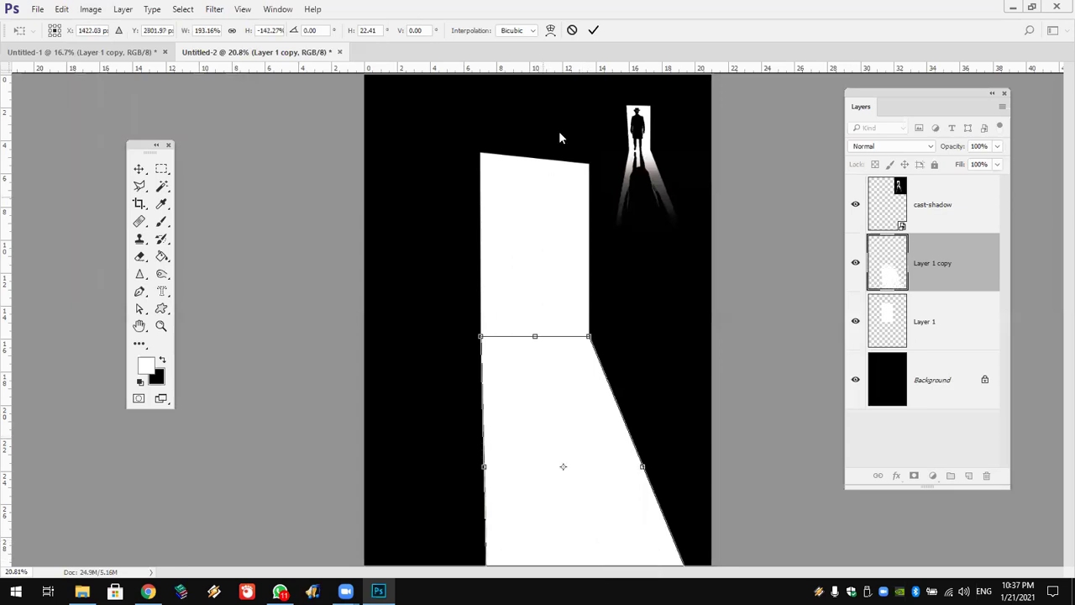
pyautogui.click(593, 31)
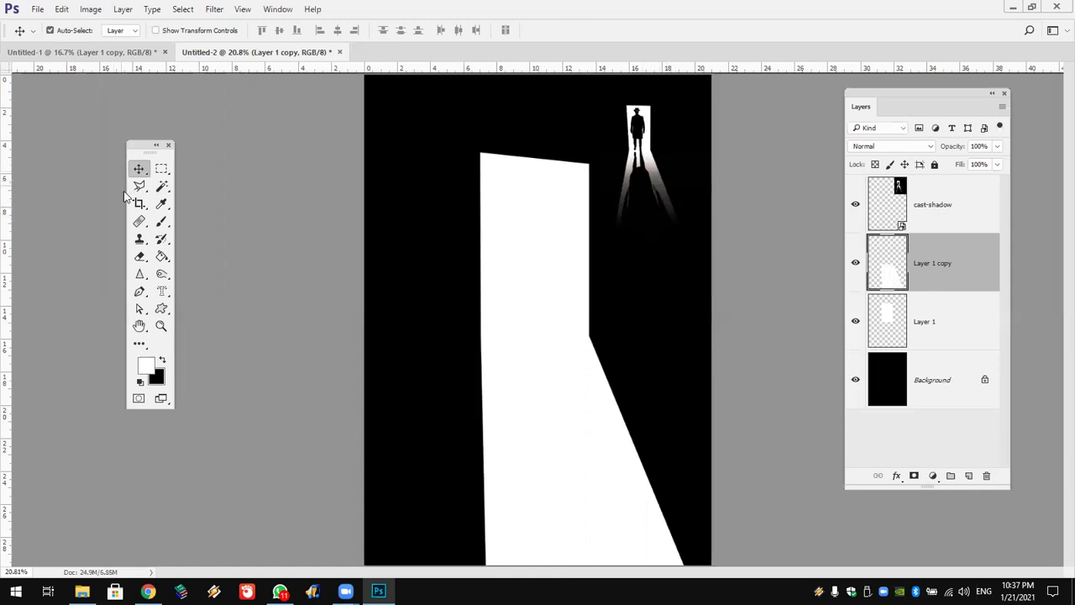
# Erase the beam's lower part with a large soft eraser so it fades to black
pyautogui.click(142, 260)
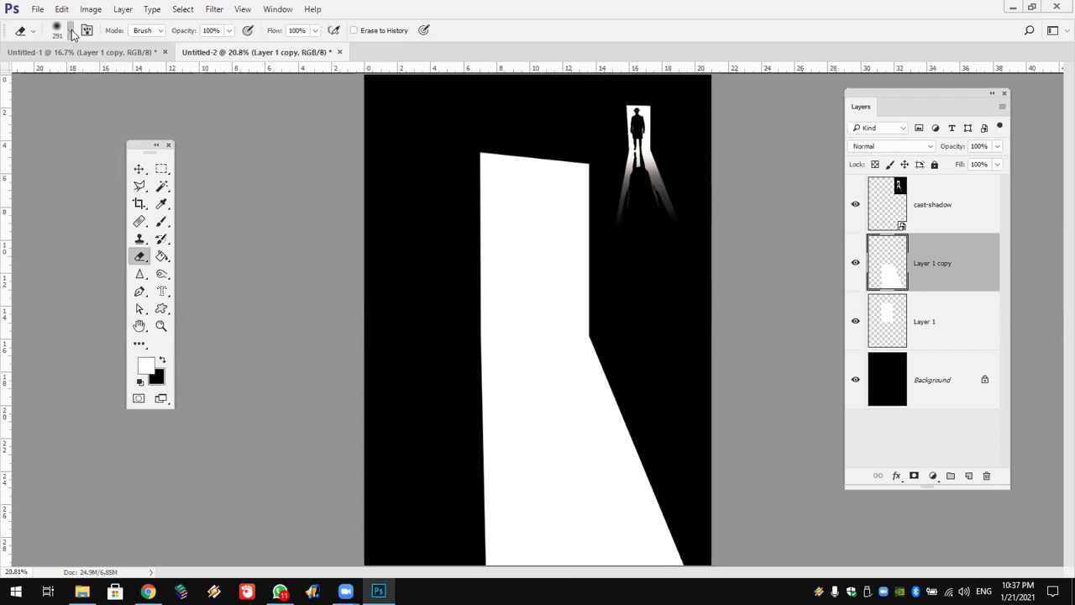
pyautogui.click(71, 32)
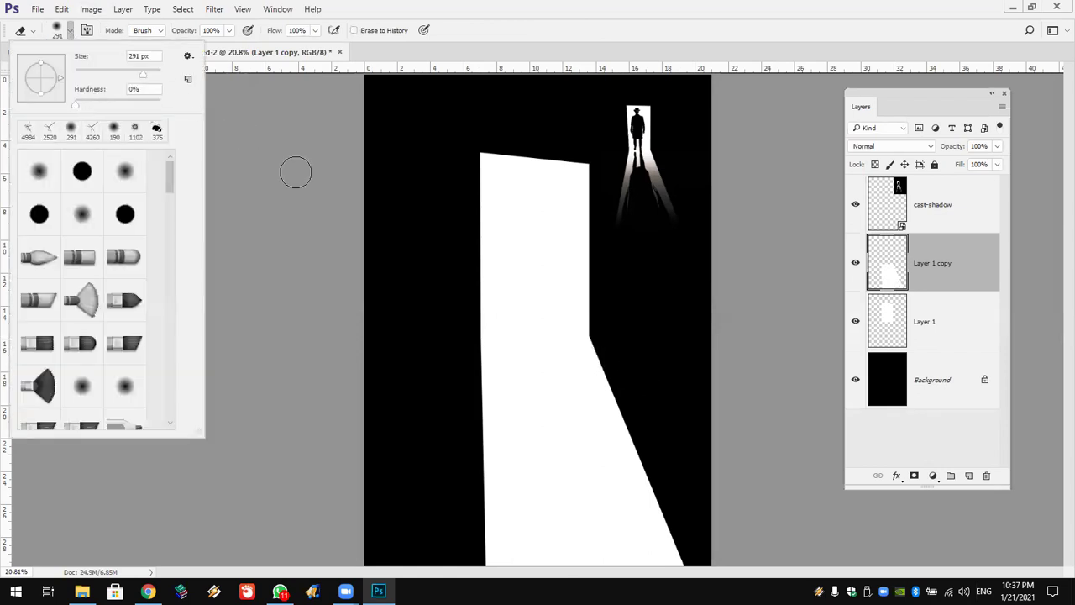
pyautogui.moveTo(141, 74); pyautogui.dragTo(160, 79)
pyautogui.press('Return')
pyautogui.moveTo(672, 563)
pyautogui.mouseDown()
pyautogui.moveTo(496, 563)
pyautogui.moveTo(672, 555)
pyautogui.mouseUp()
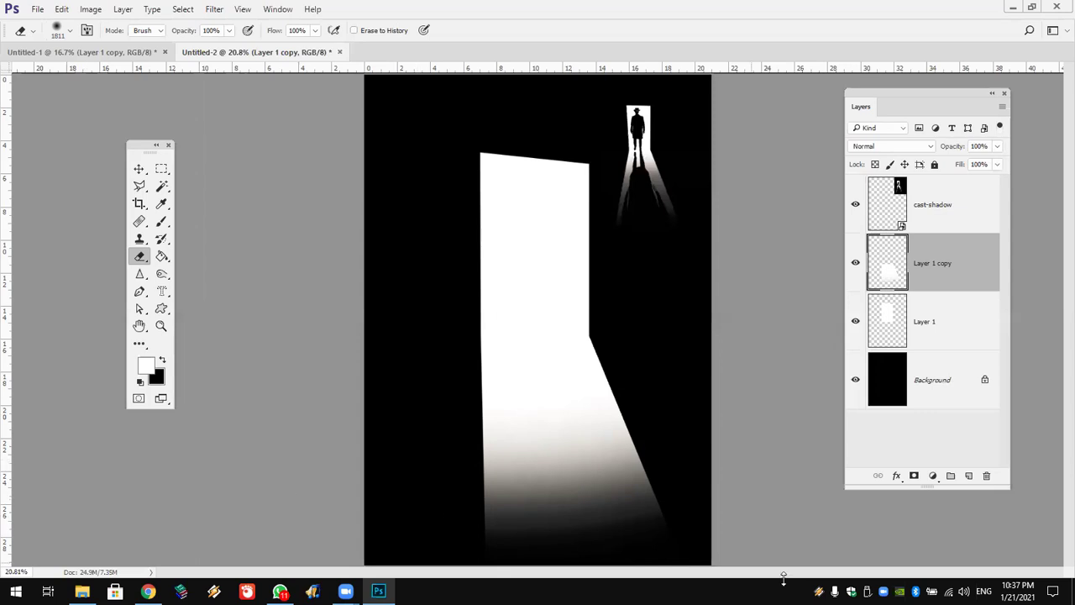
pyautogui.moveTo(658, 531); pyautogui.dragTo(491, 462)
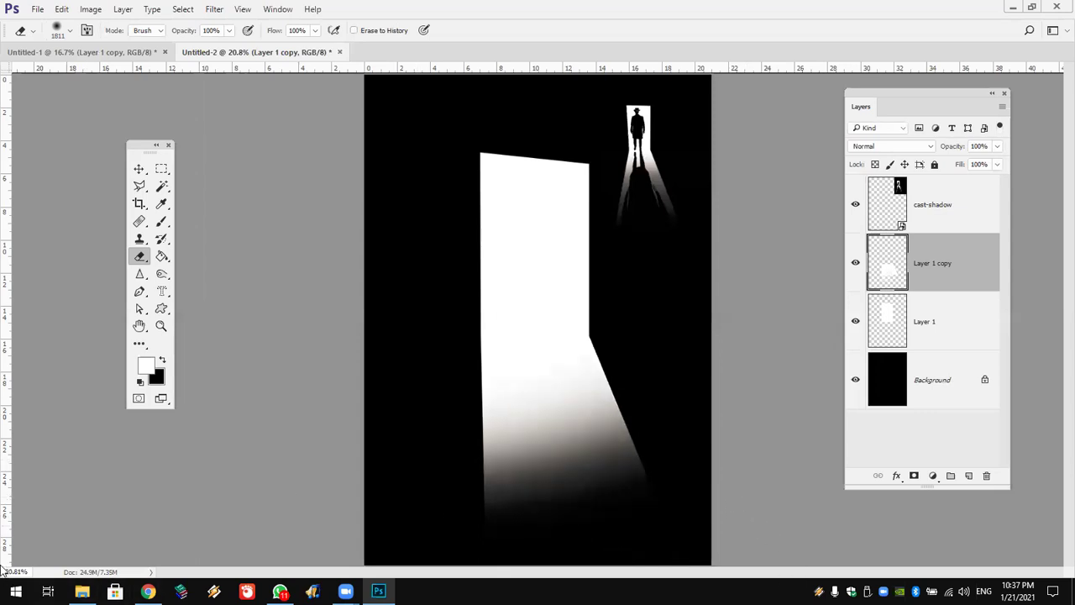
# Stretch the light beam down to about 119% height and commit the transform
pyautogui.click(62, 9)
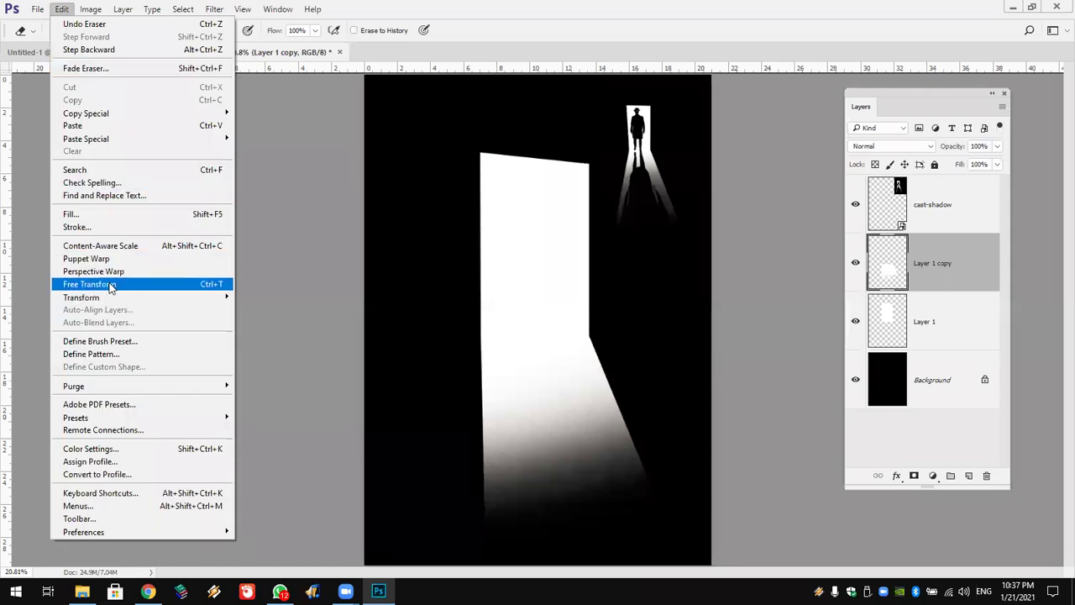
pyautogui.click(110, 285)
pyautogui.moveTo(568, 539)
pyautogui.mouseDown()
pyautogui.moveTo(581, 576)
pyautogui.moveTo(581, 563)
pyautogui.mouseUp()
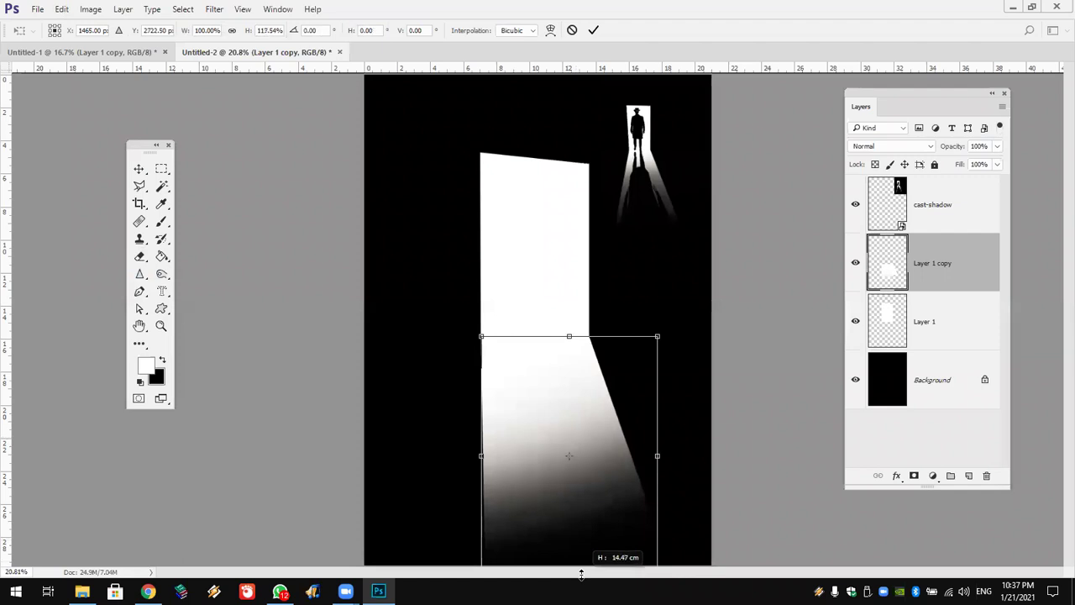
pyautogui.click(592, 31)
pyautogui.press('e')
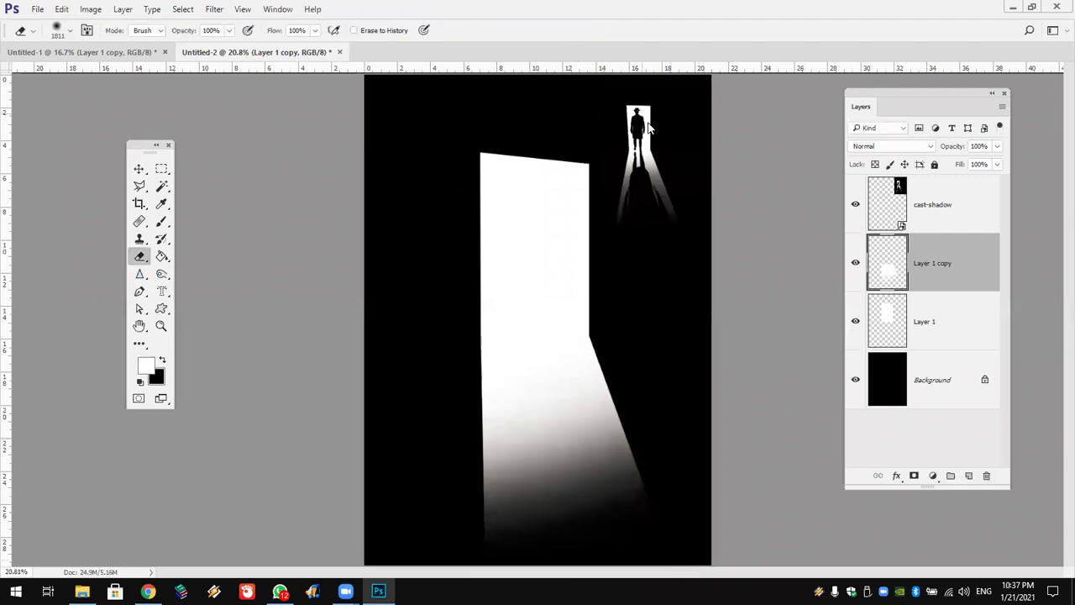
pyautogui.click(148, 591)
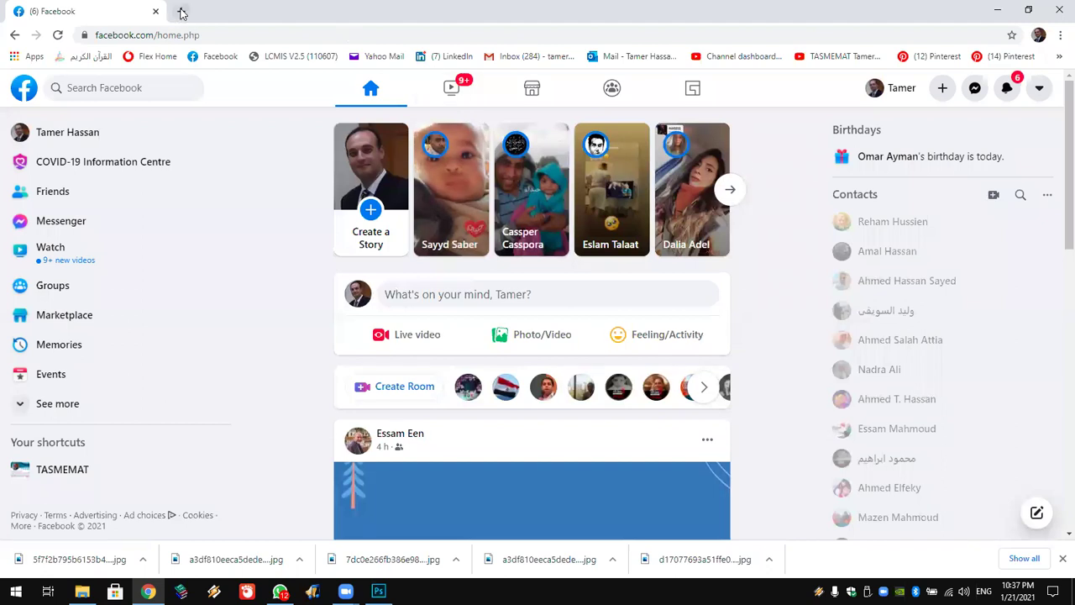
# Search Google in a new tab for 'man black and white png'
pyautogui.click(181, 11)
pyautogui.click(408, 278)
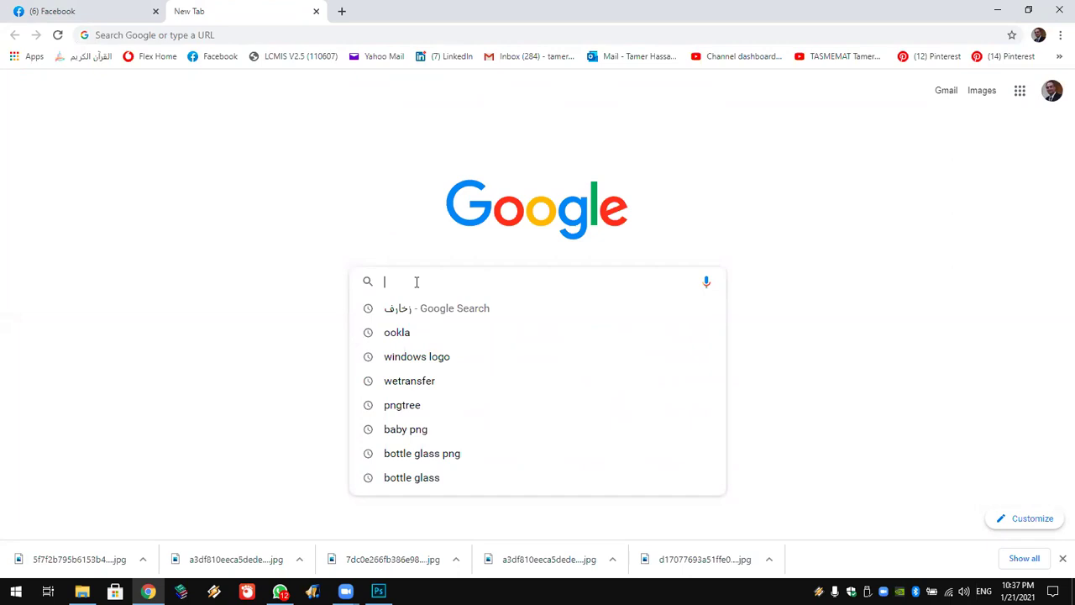
pyautogui.write('man ')
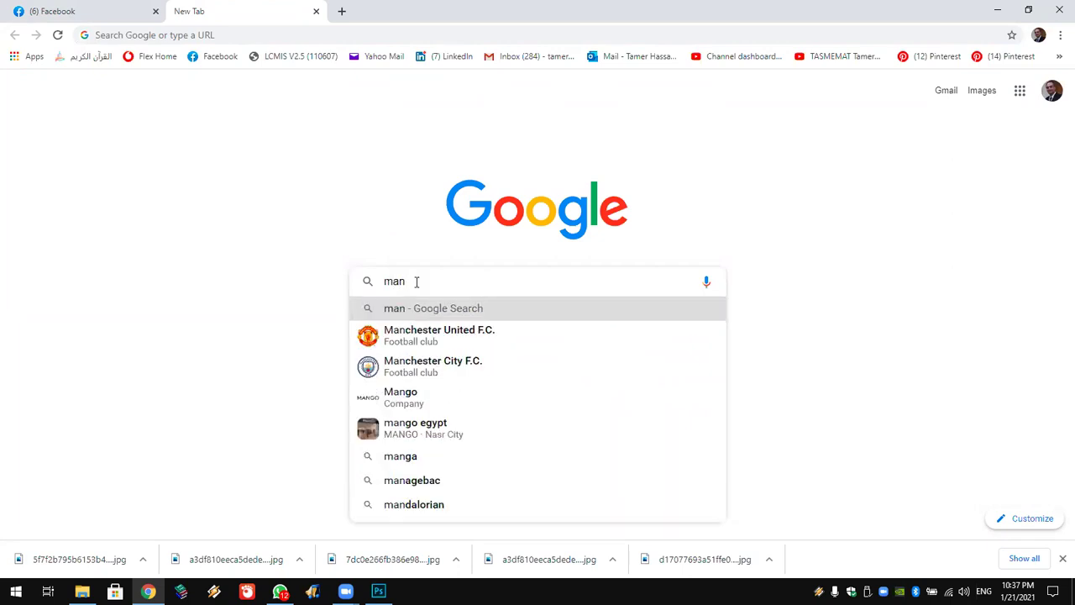
pyautogui.write('bla')
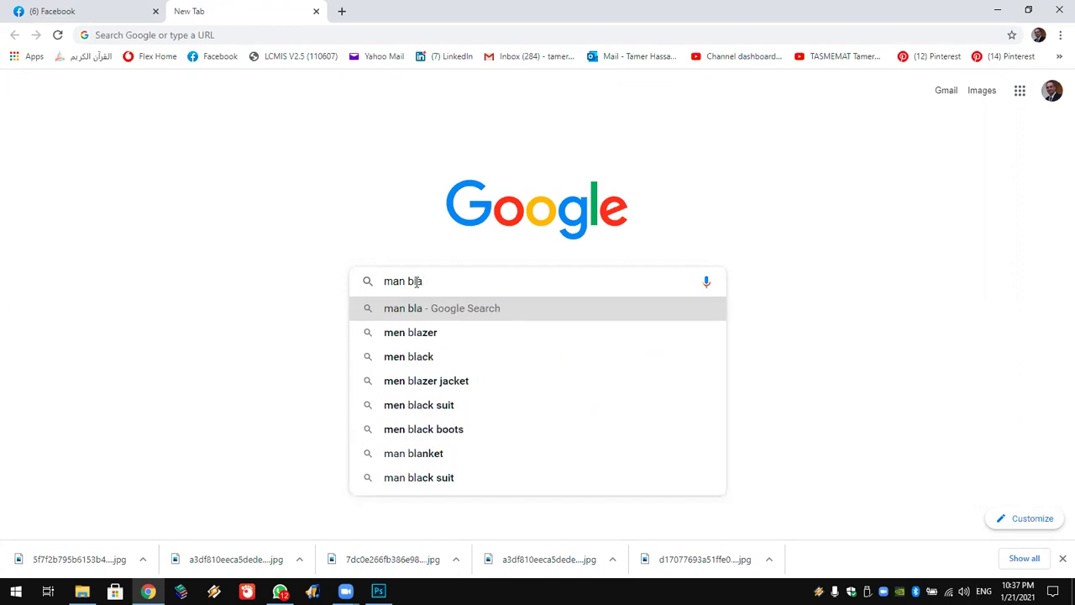
pyautogui.write('ck')
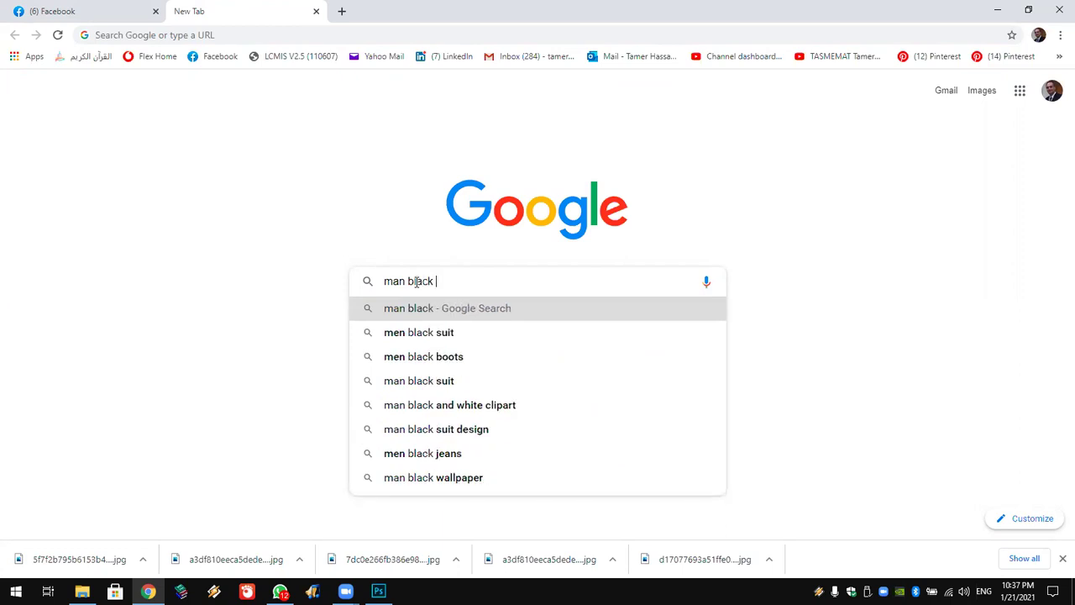
pyautogui.write(' and ')
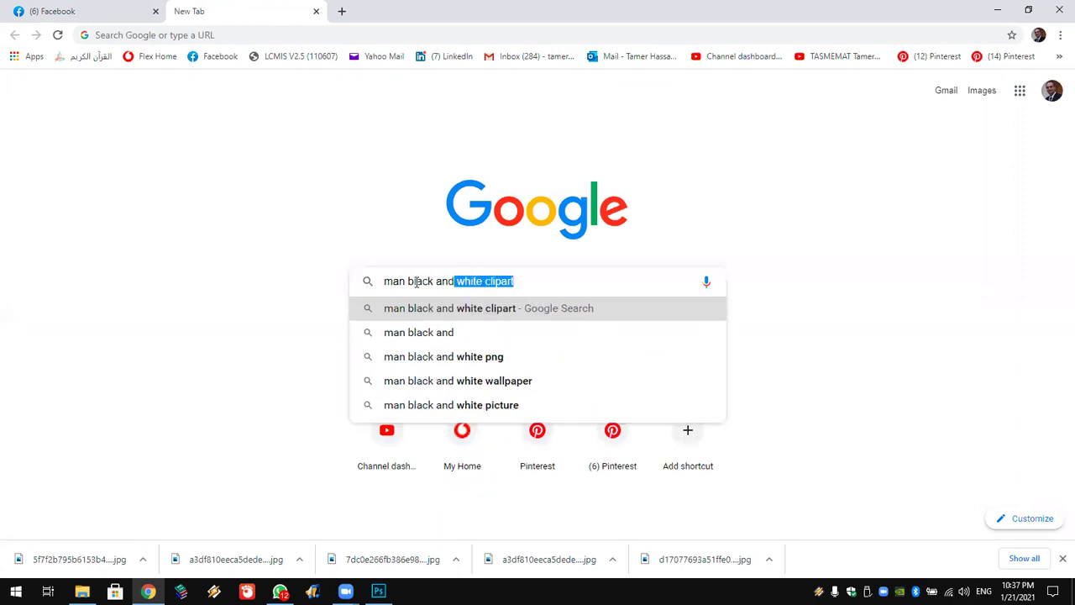
pyautogui.write('whi')
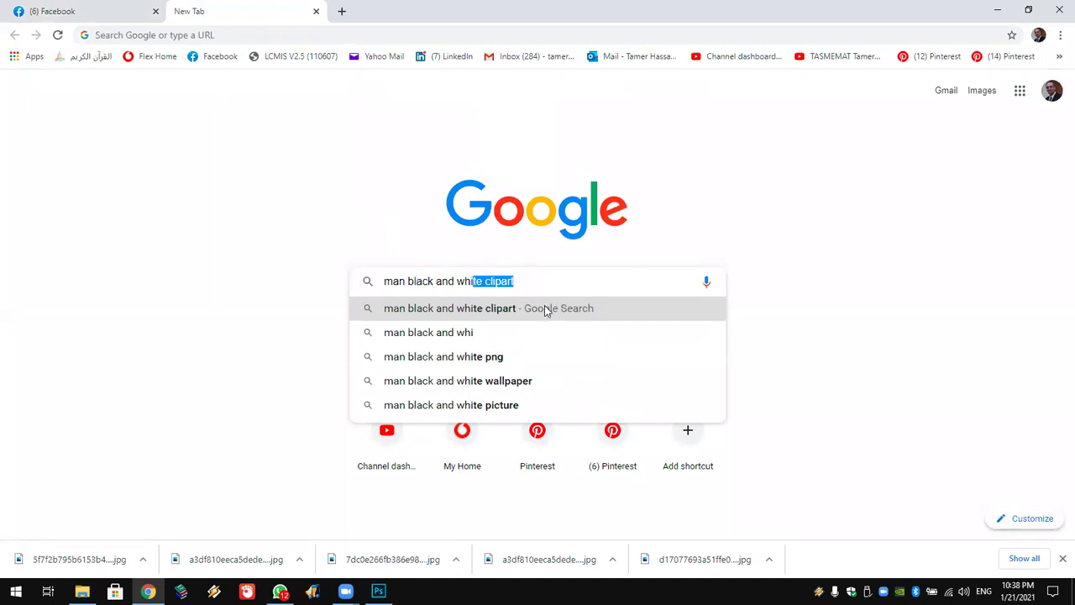
pyautogui.click(521, 360)
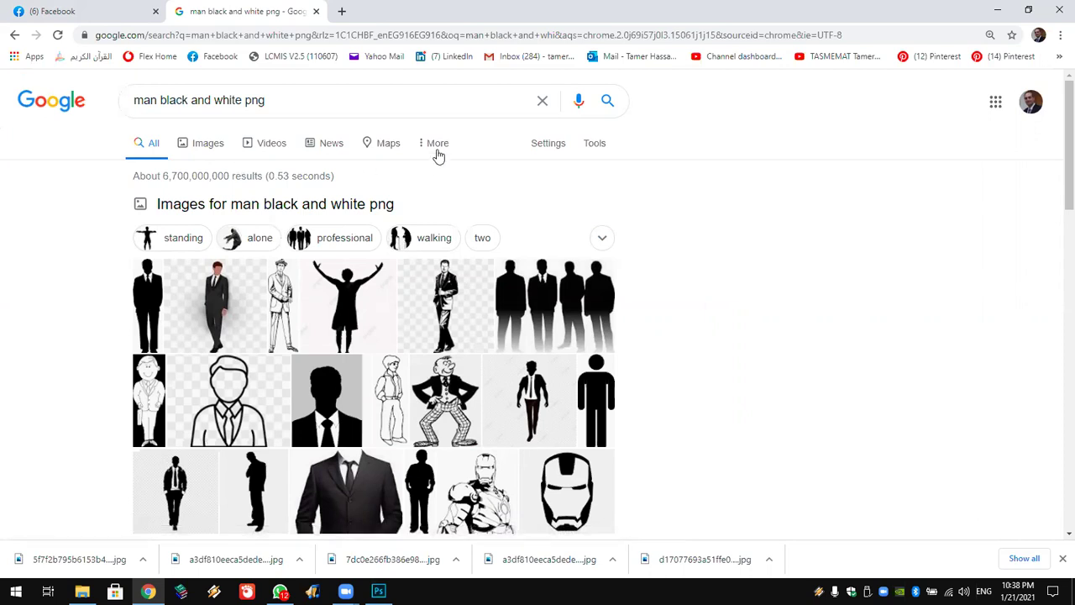
# Filter image results to Large and save the thinking-man silhouette image
pyautogui.click(596, 145)
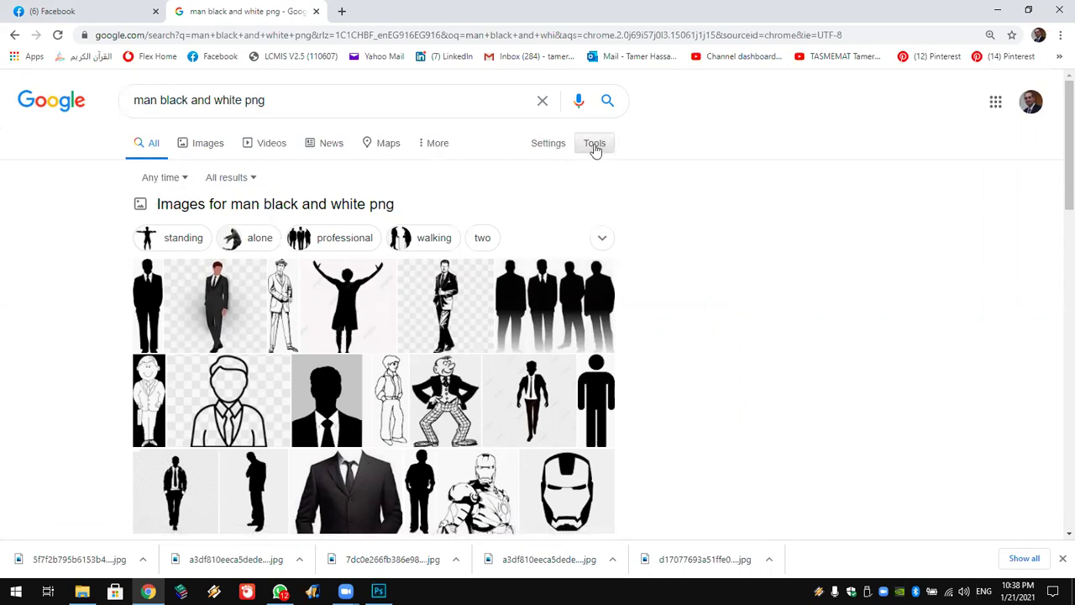
pyautogui.click(204, 146)
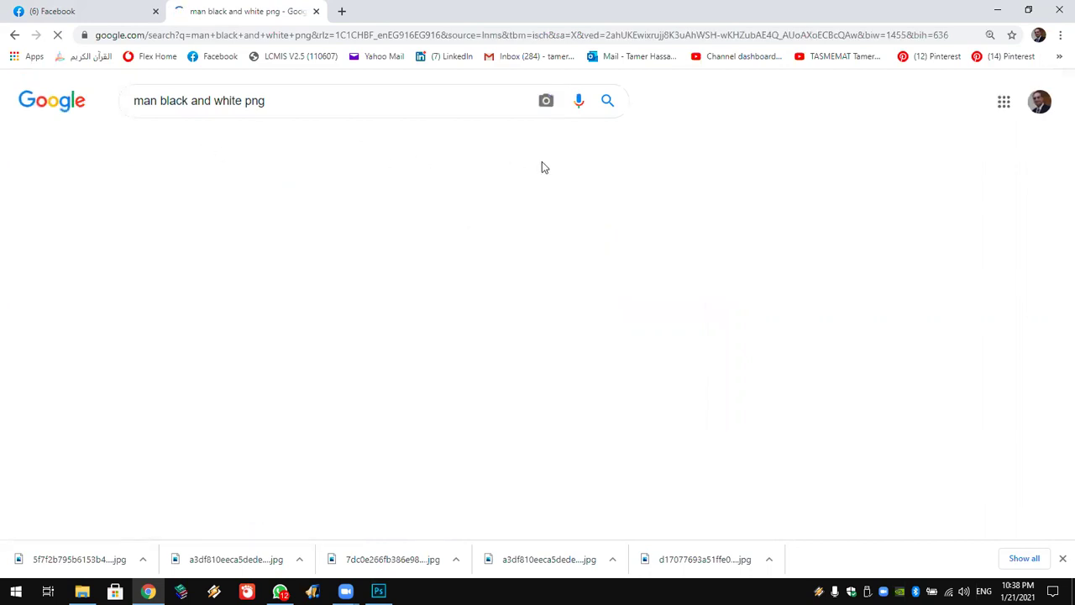
pyautogui.click(594, 143)
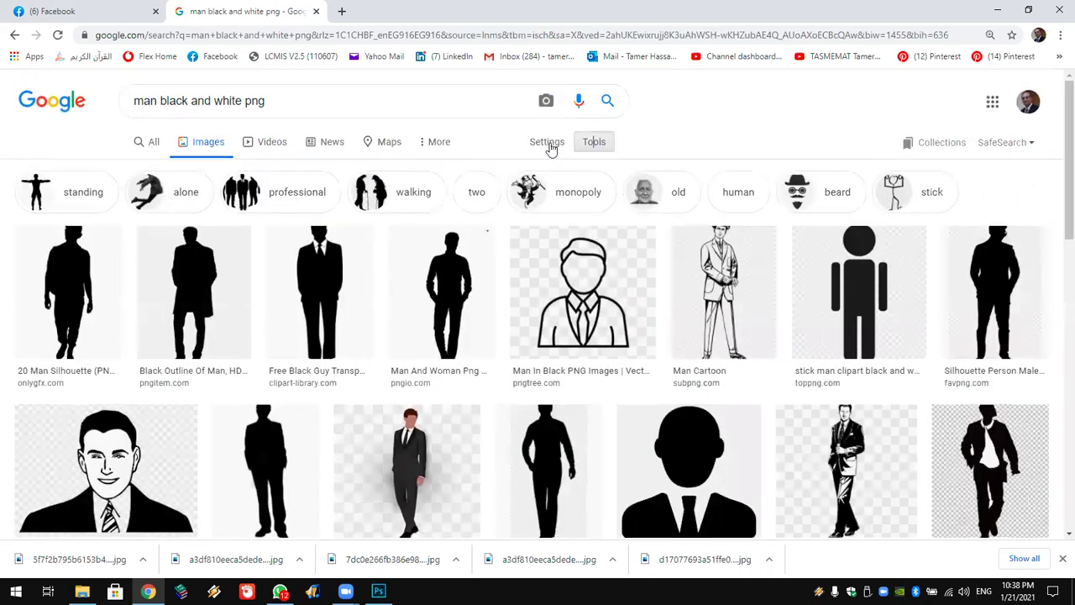
pyautogui.click(130, 168)
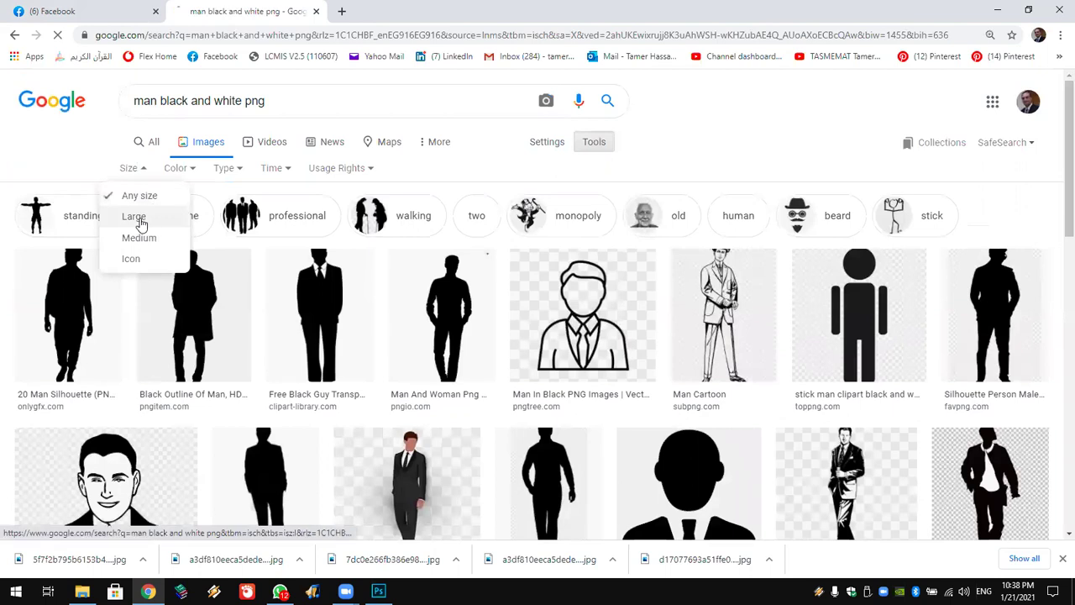
pyautogui.click(134, 216)
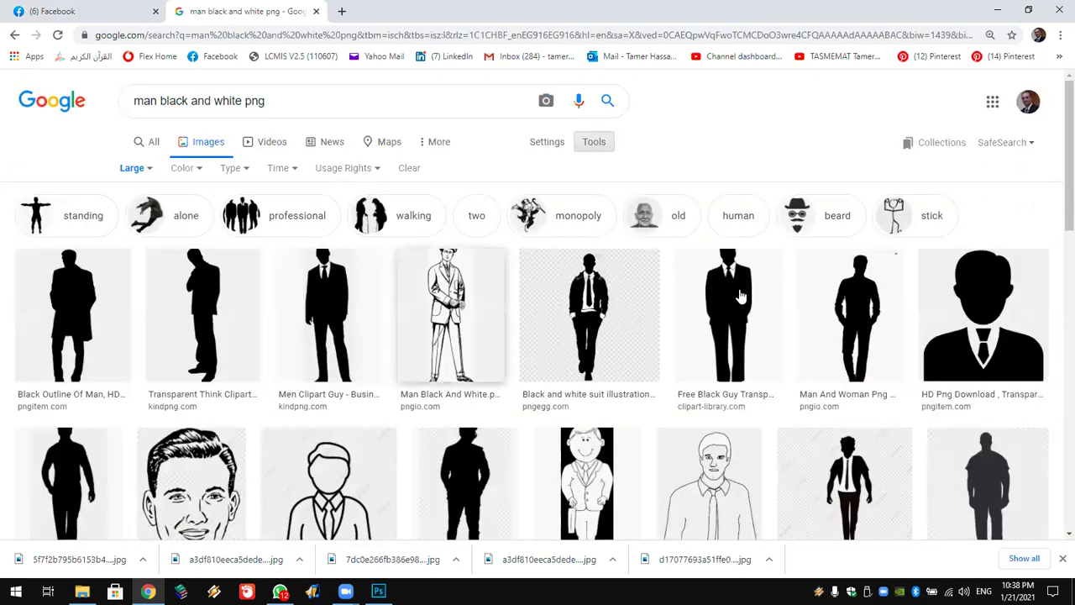
pyautogui.click(199, 309)
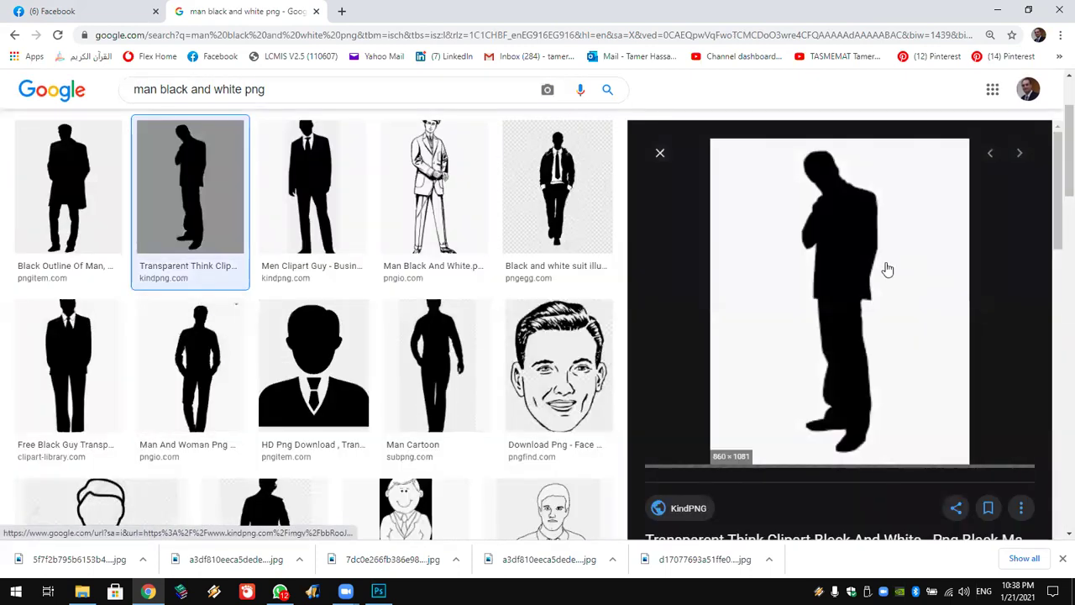
pyautogui.rightClick(848, 253)
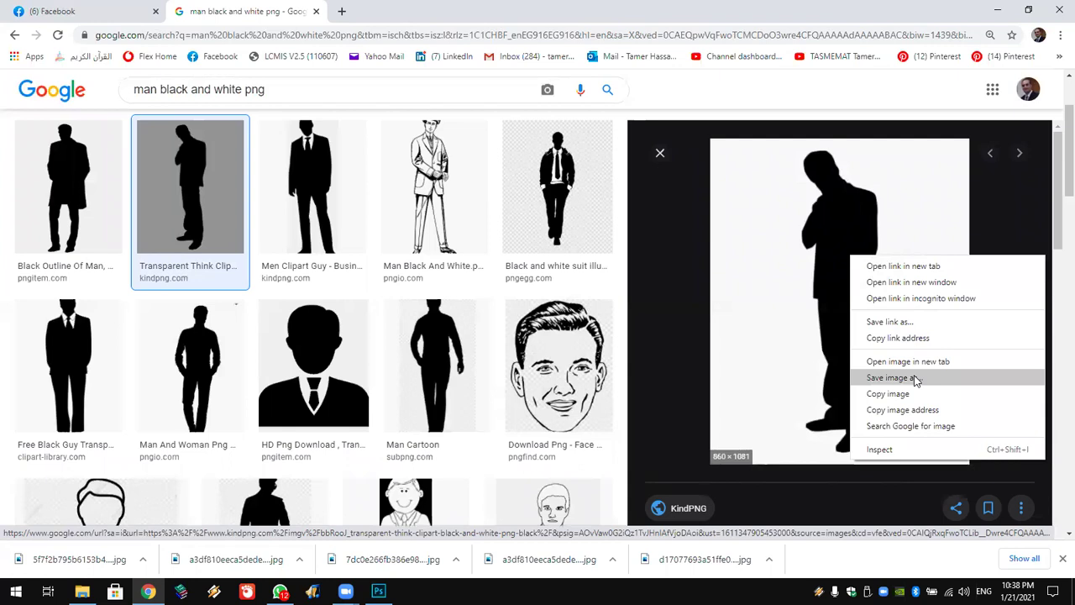
pyautogui.click(865, 377)
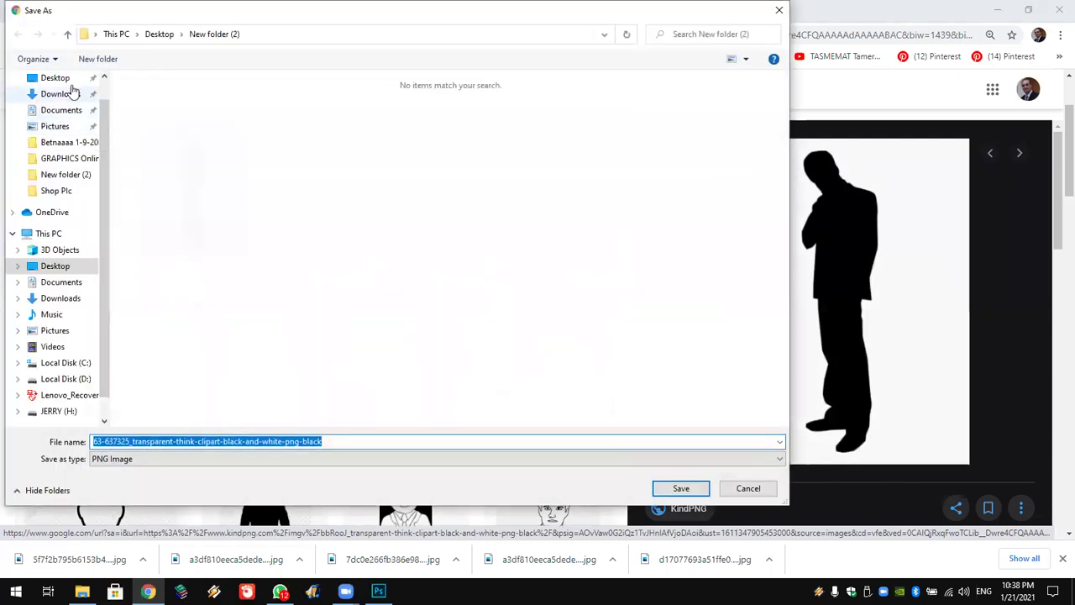
# Save the silhouette to the Desktop and place it in the doorway at about 21% size
pyautogui.click(681, 488)
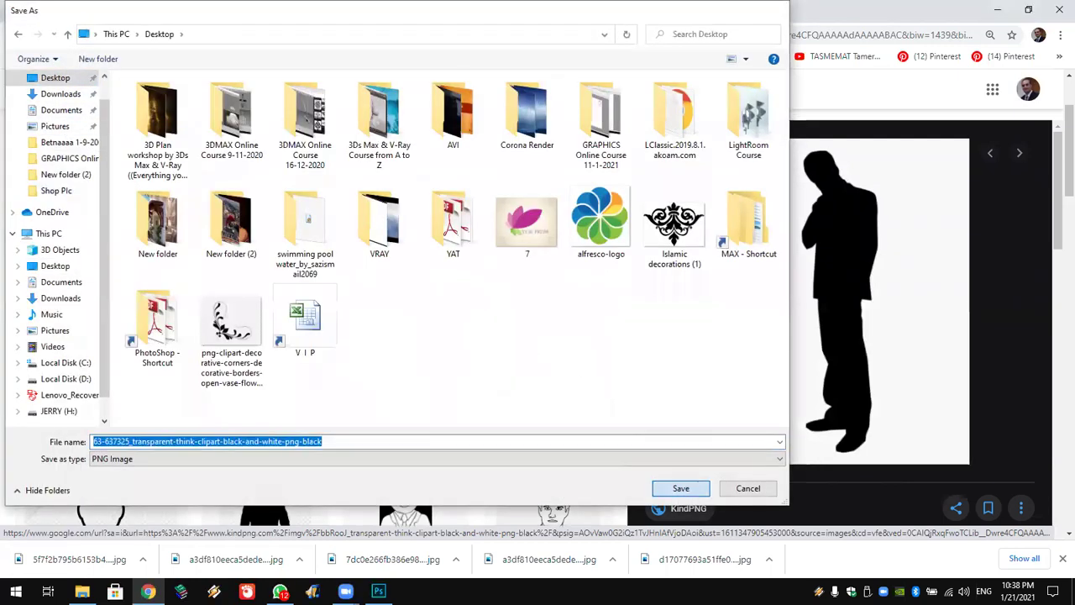
pyautogui.press('super+d')
pyautogui.moveTo(228, 508)
pyautogui.mouseDown()
pyautogui.moveTo(388, 588)
pyautogui.moveTo(516, 271)
pyautogui.mouseUp()
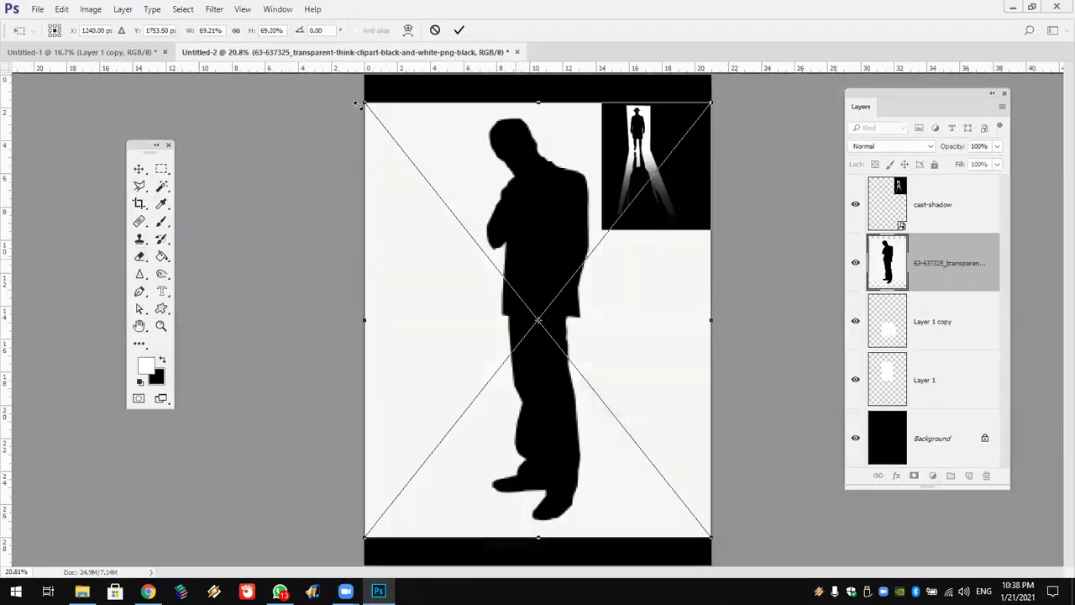
pyautogui.click(235, 31)
pyautogui.moveTo(187, 34); pyautogui.dragTo(156, 34)
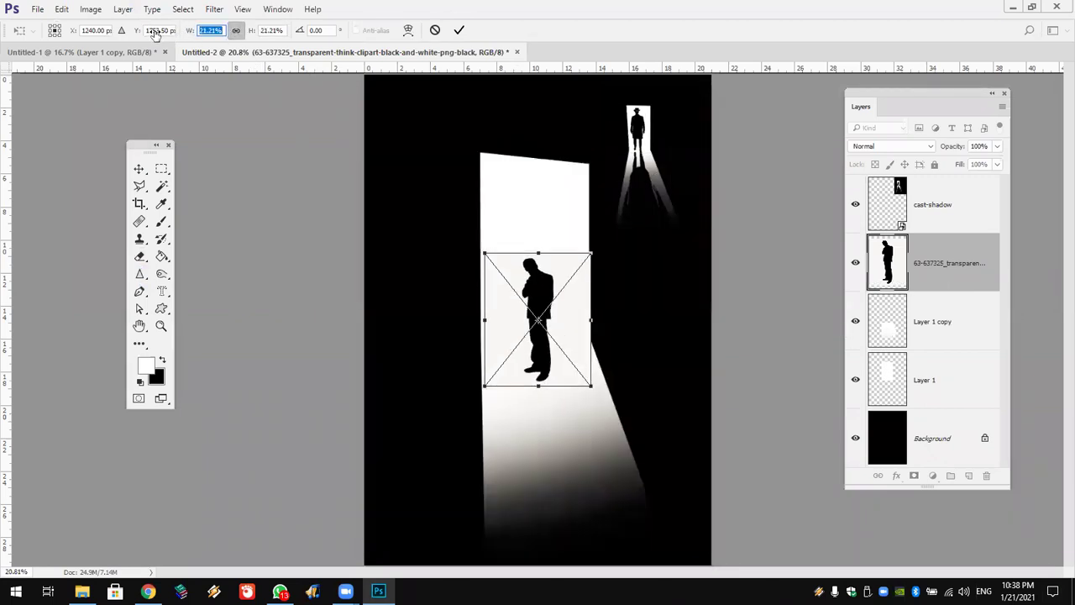
pyautogui.moveTo(522, 293); pyautogui.dragTo(518, 269)
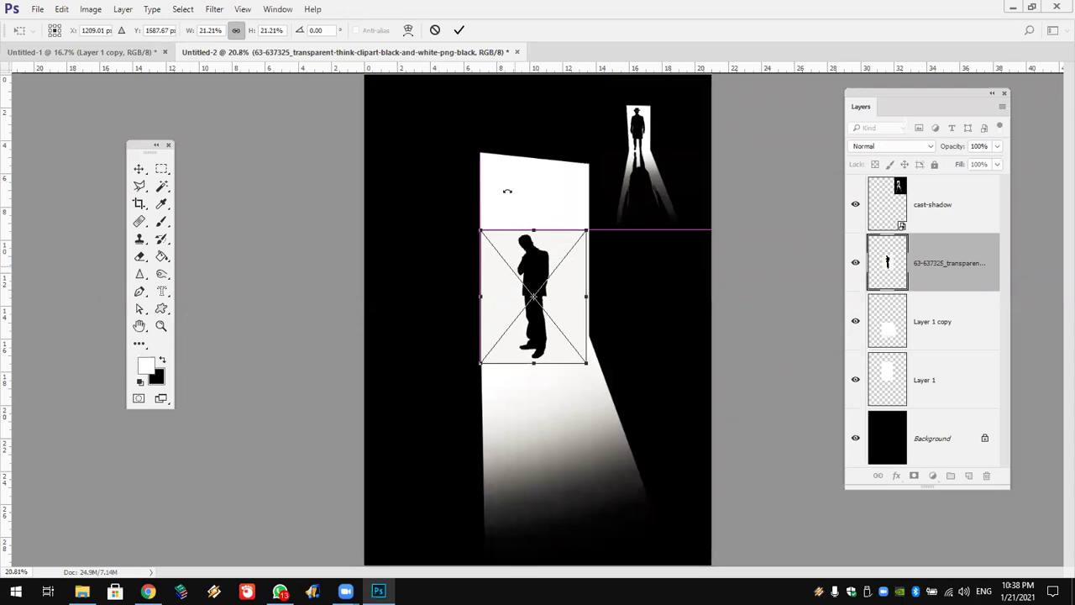
pyautogui.click(460, 30)
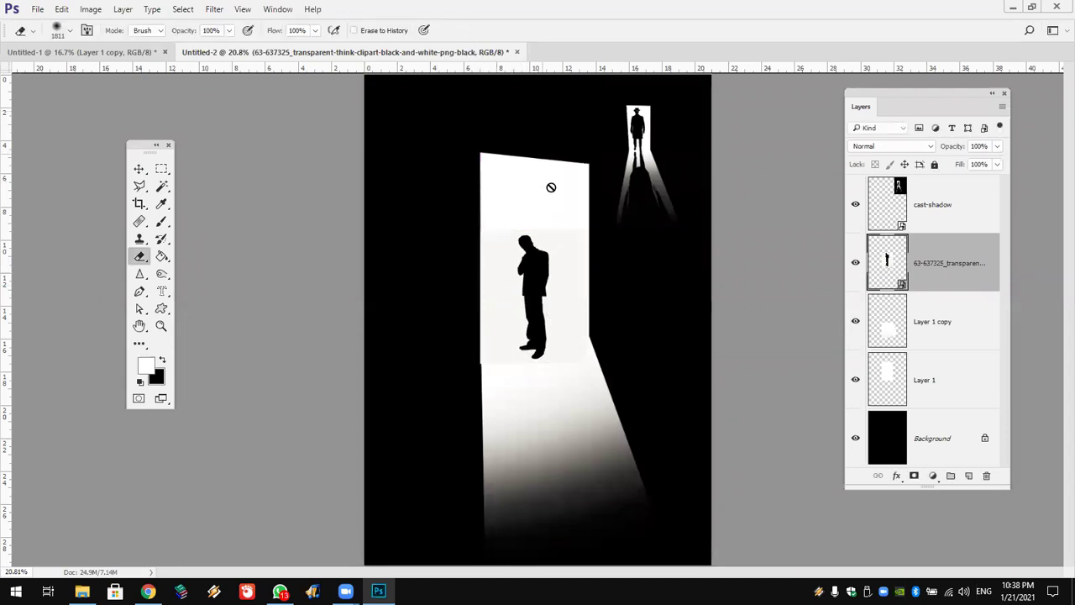
# Rasterize the figure layer, delete its pale backdrop with the Magic Wand, and move him higher
pyautogui.rightClick(946, 277)
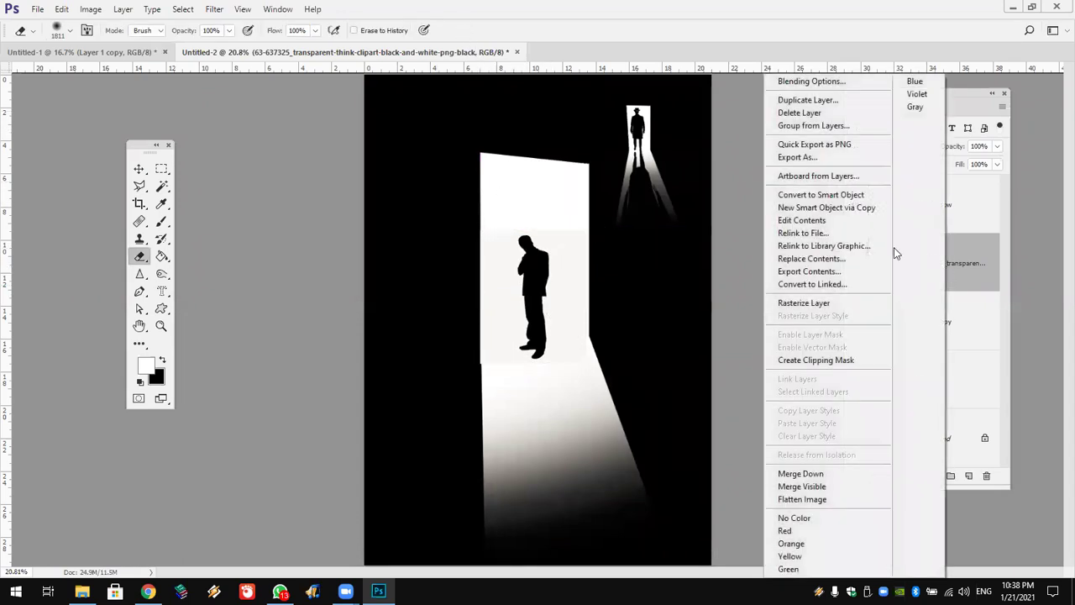
pyautogui.click(827, 300)
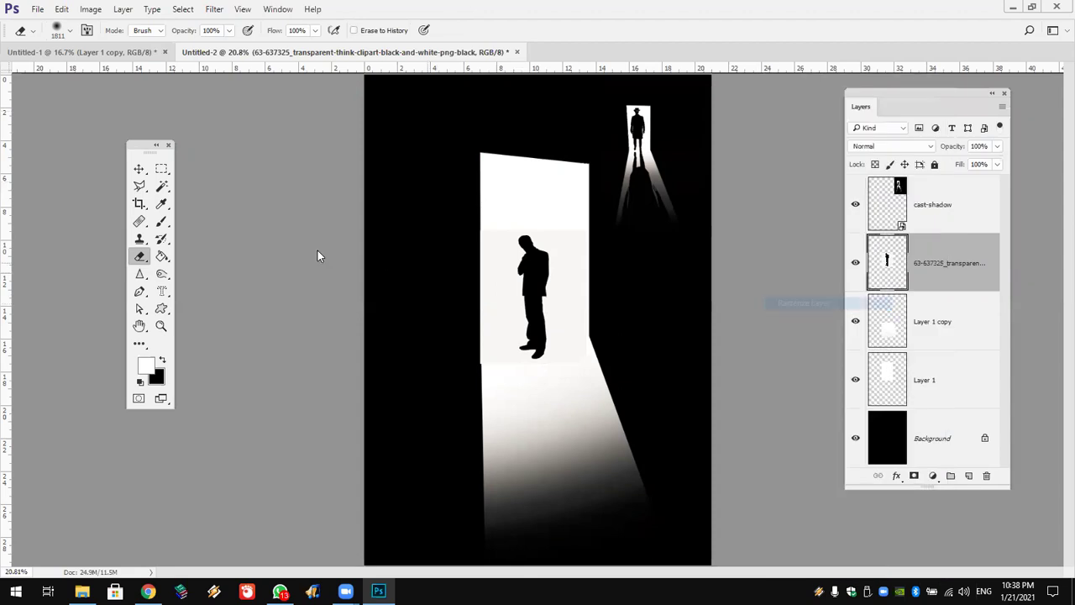
pyautogui.click(163, 186)
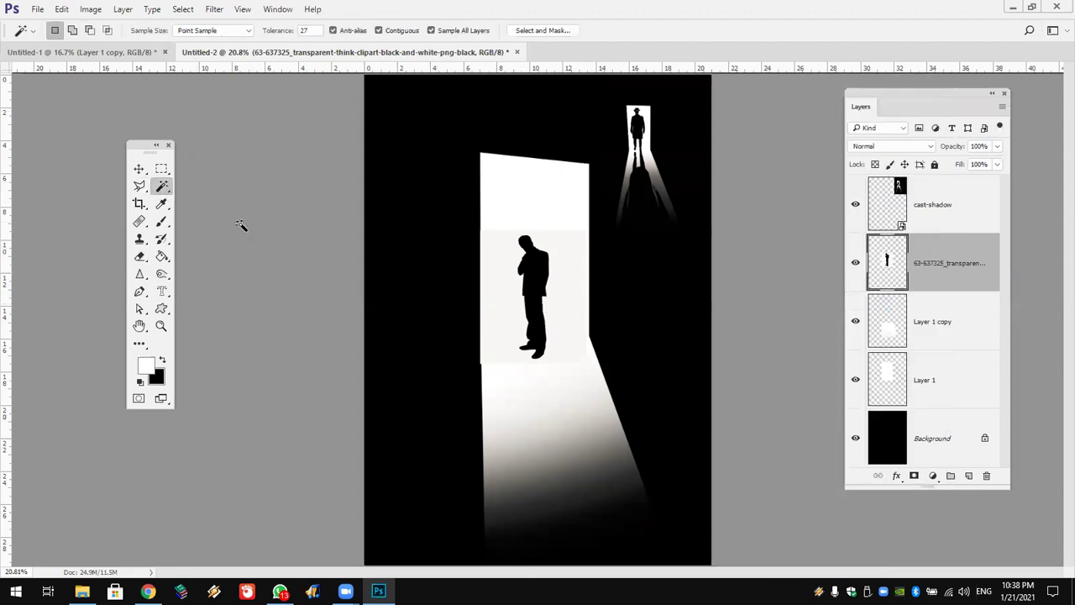
pyautogui.click(502, 301)
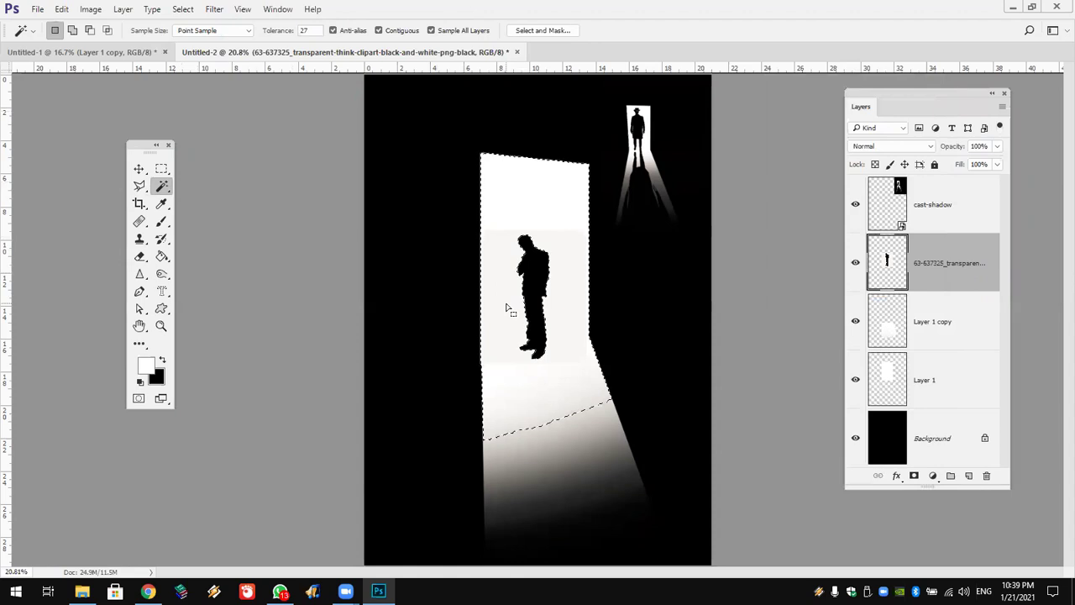
pyautogui.press('Delete')
pyautogui.hotkey('ctrl', 'd')
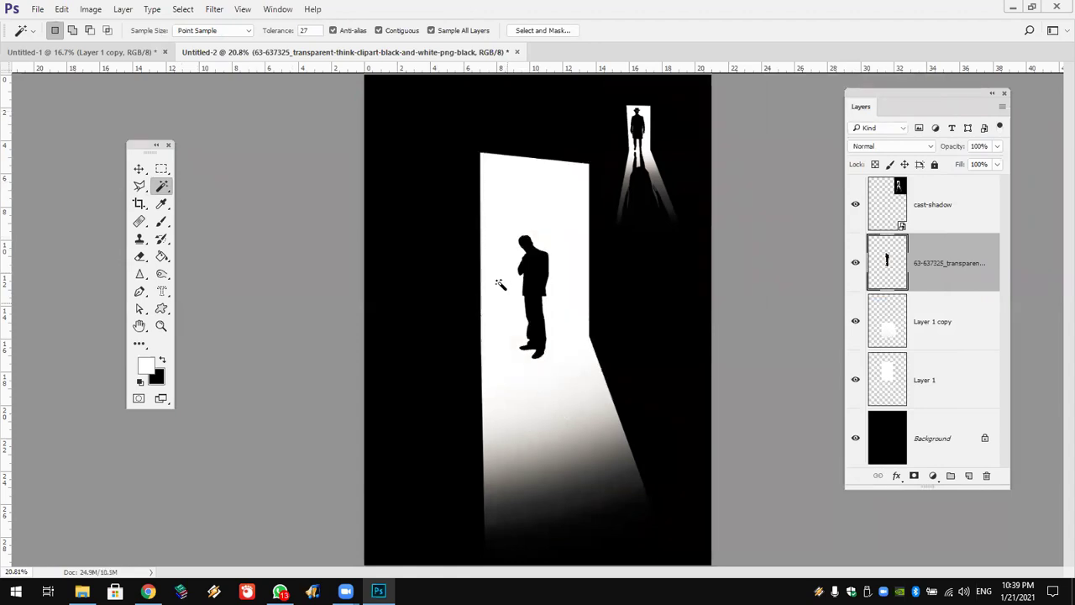
pyautogui.click(138, 169)
pyautogui.moveTo(532, 301); pyautogui.dragTo(533, 280)
pyautogui.rightClick(957, 261)
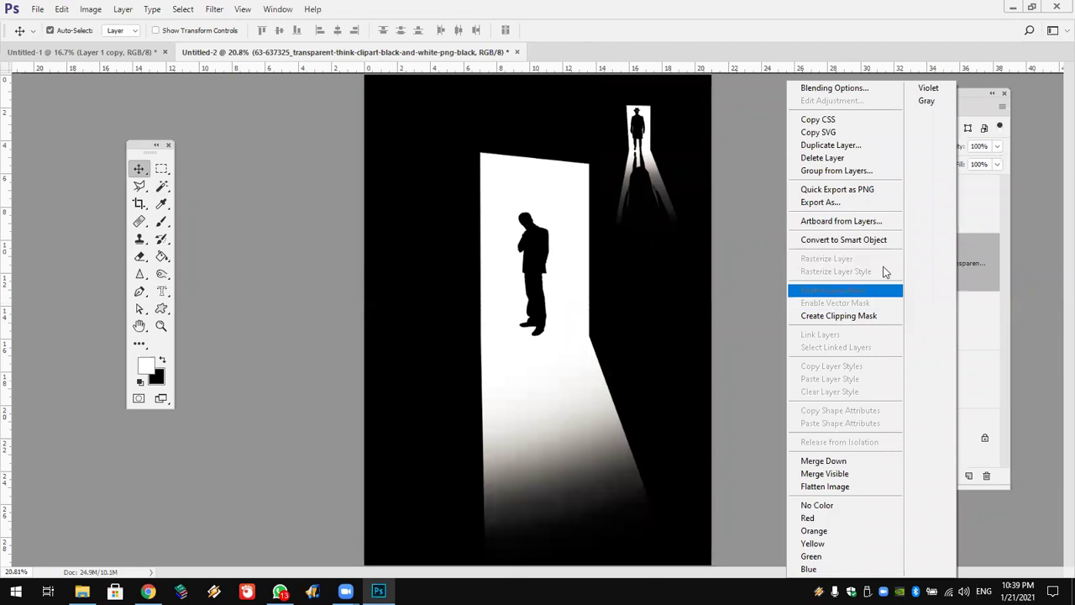
# Duplicate the thinking-man layer and flip the copy upside down beneath his feet
pyautogui.click(972, 262)
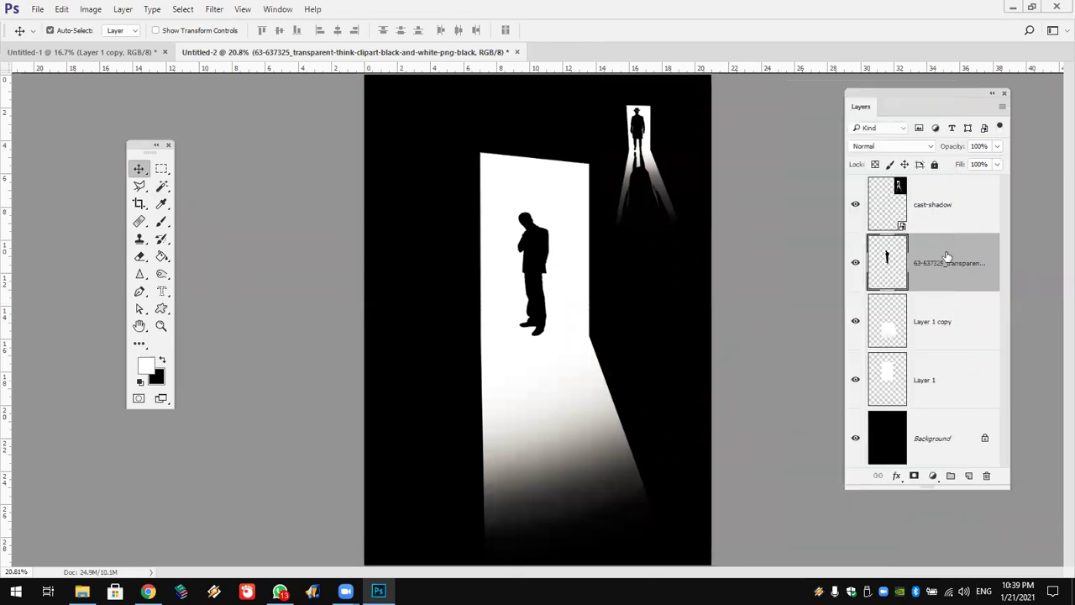
pyautogui.rightClick(947, 252)
pyautogui.click(819, 144)
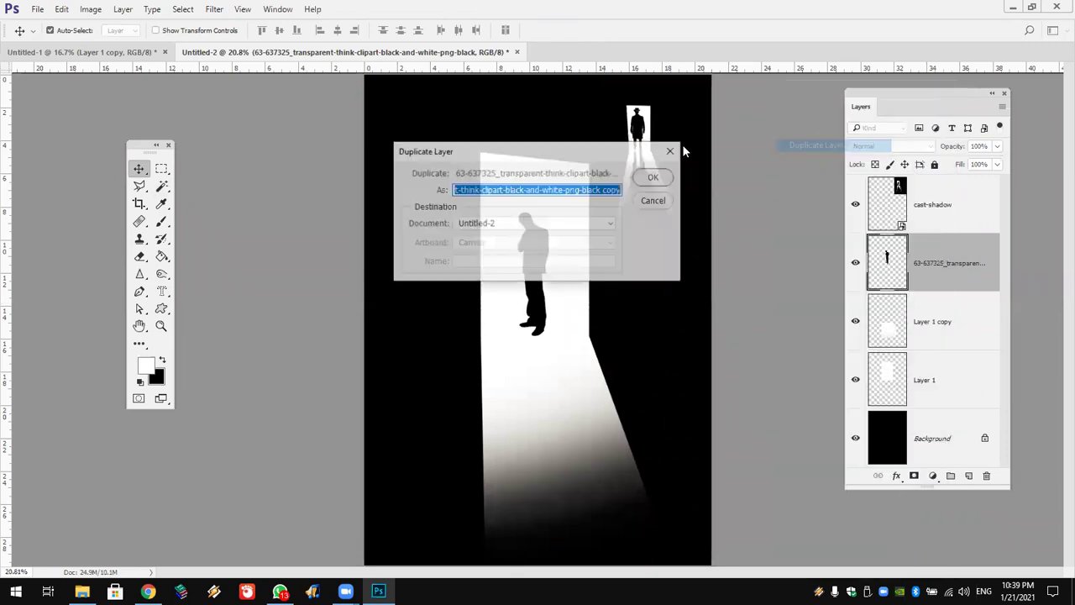
pyautogui.click(655, 178)
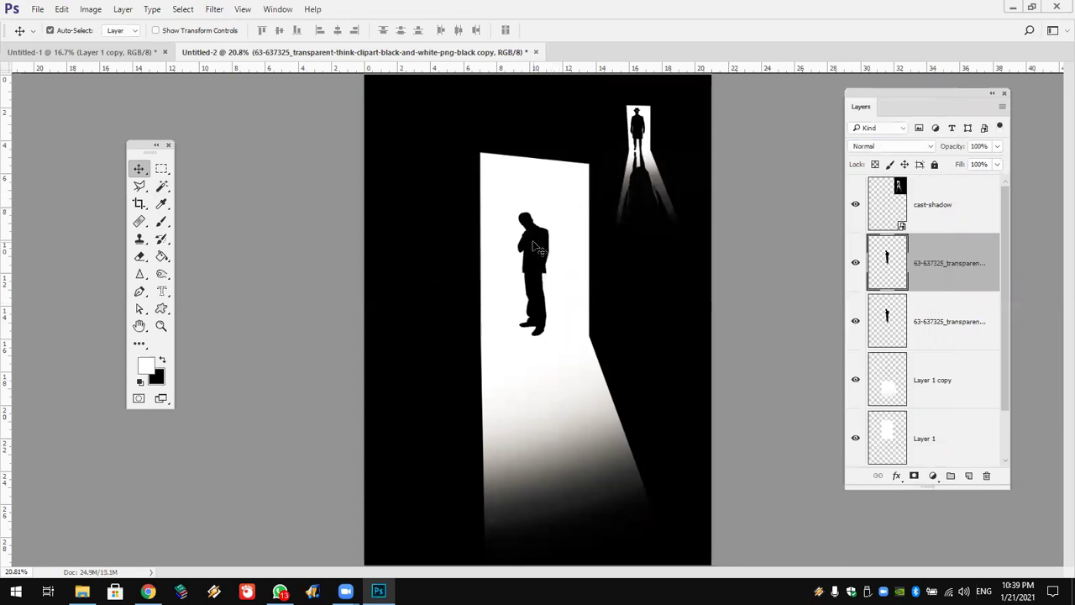
pyautogui.click(62, 9)
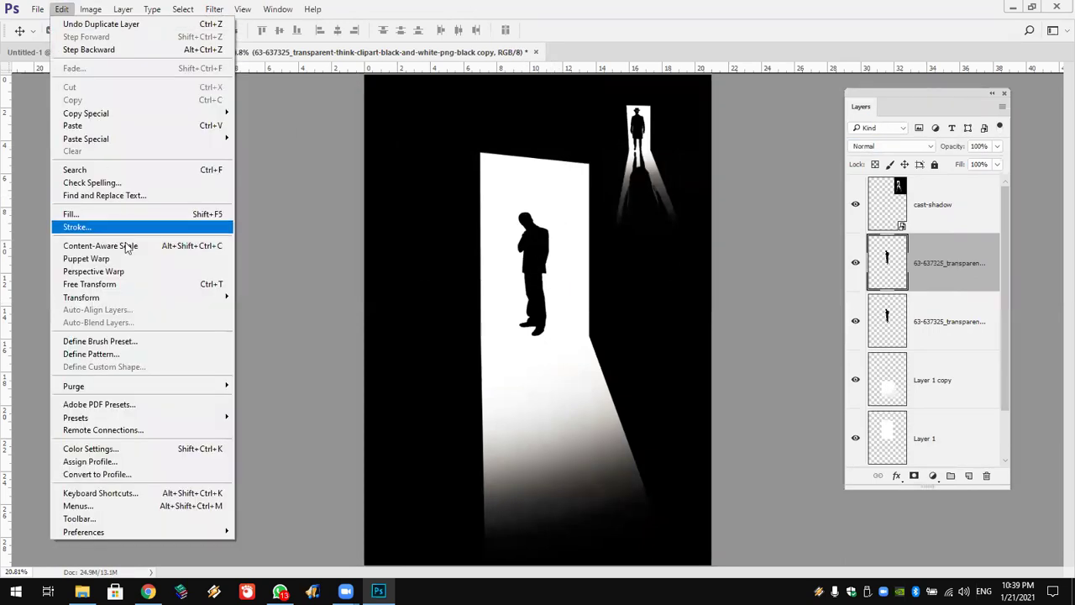
pyautogui.click(90, 284)
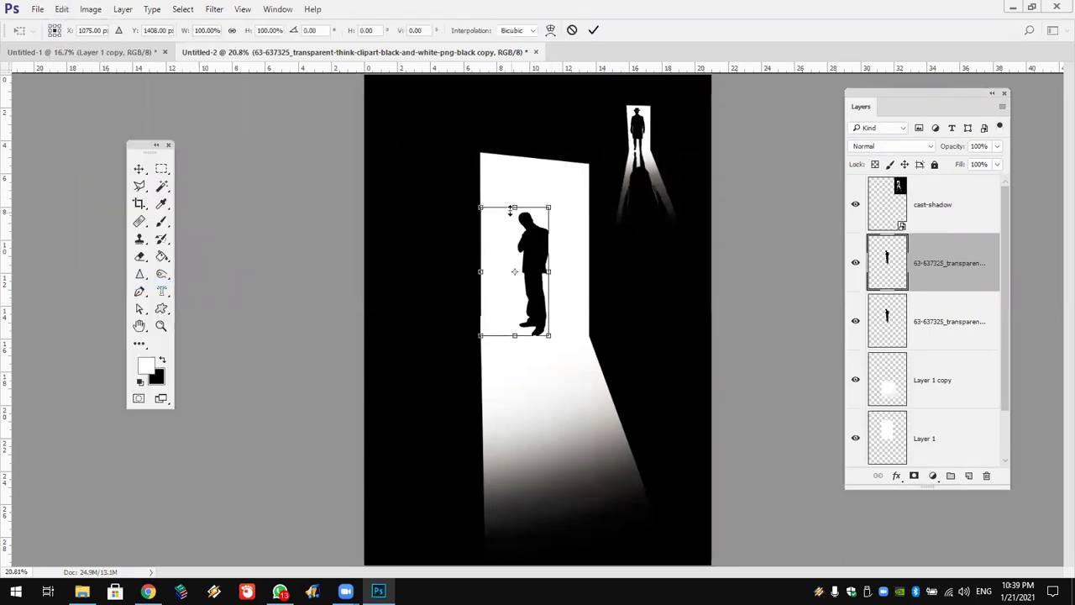
pyautogui.moveTo(511, 221); pyautogui.dragTo(556, 544)
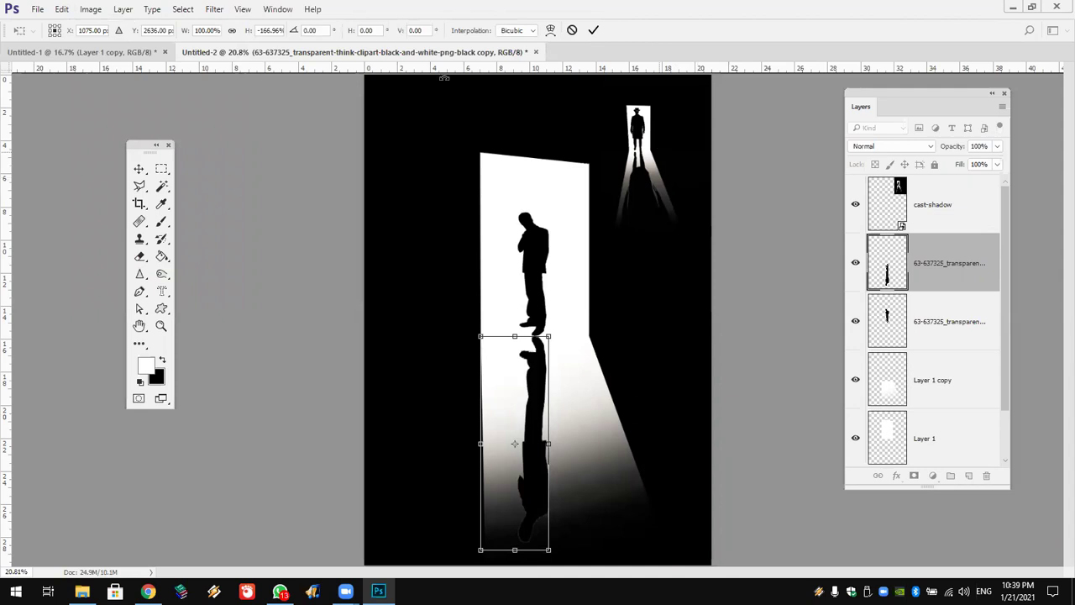
pyautogui.click(593, 31)
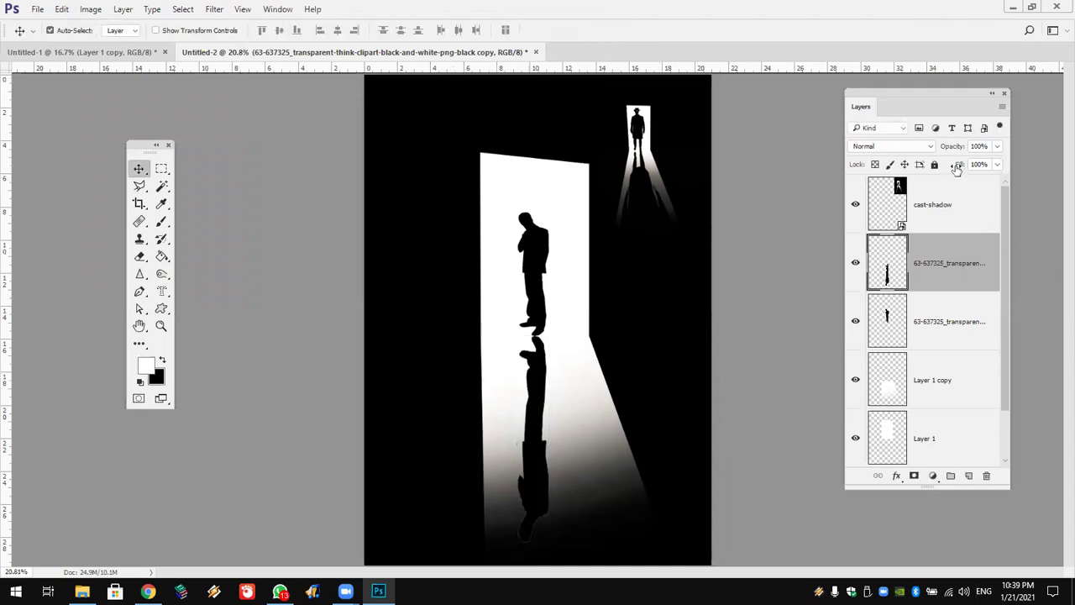
# Lower the flipped reflection's opacity to about 36%
pyautogui.moveTo(956, 150); pyautogui.dragTo(904, 162)
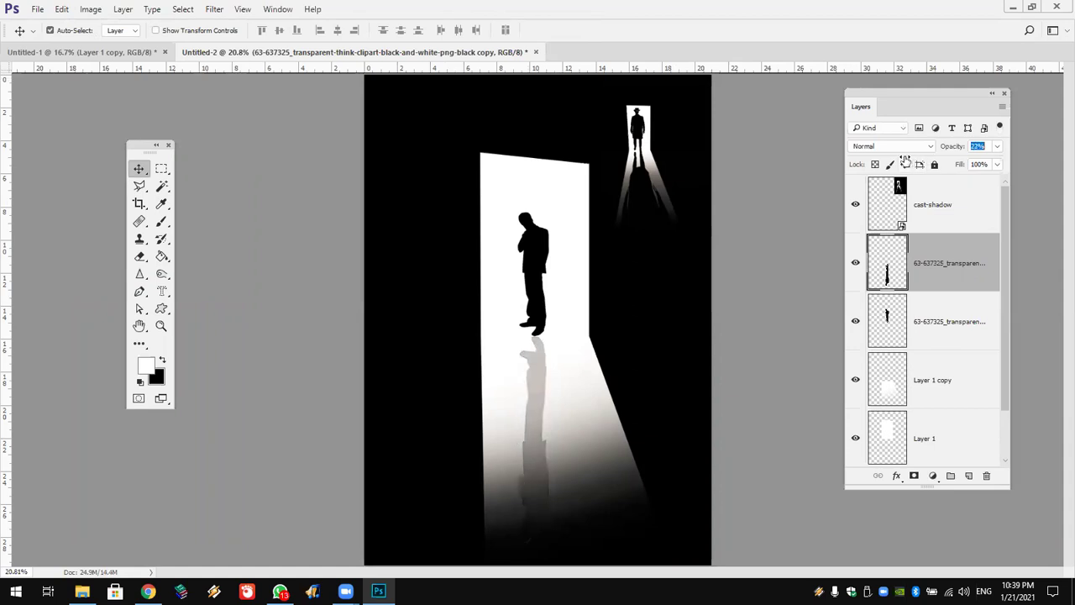
pyautogui.moveTo(913, 161); pyautogui.dragTo(916, 161)
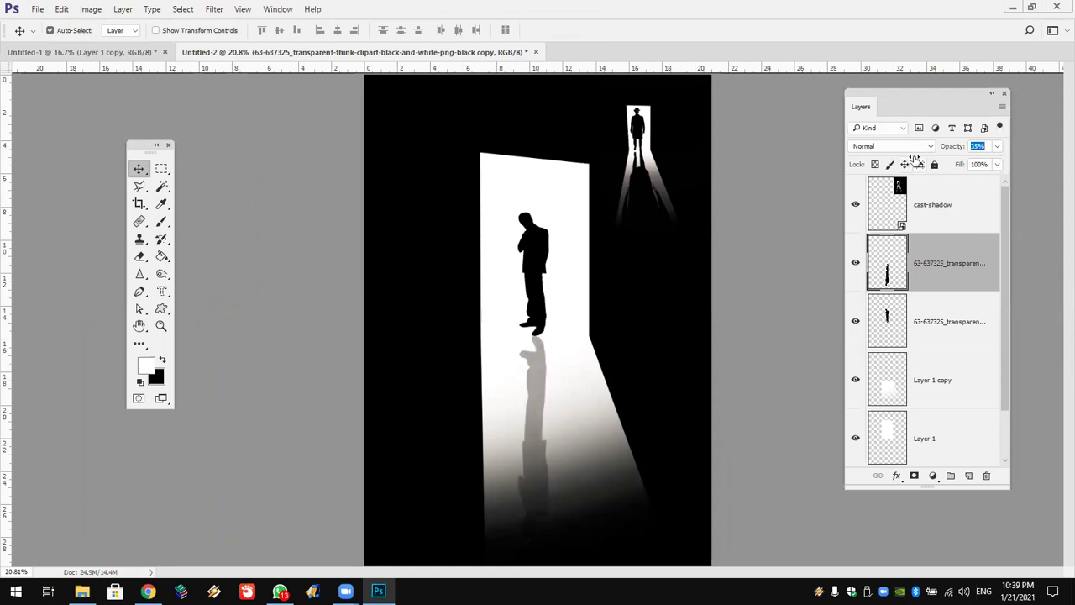
pyautogui.click(61, 10)
pyautogui.moveTo(81, 296)
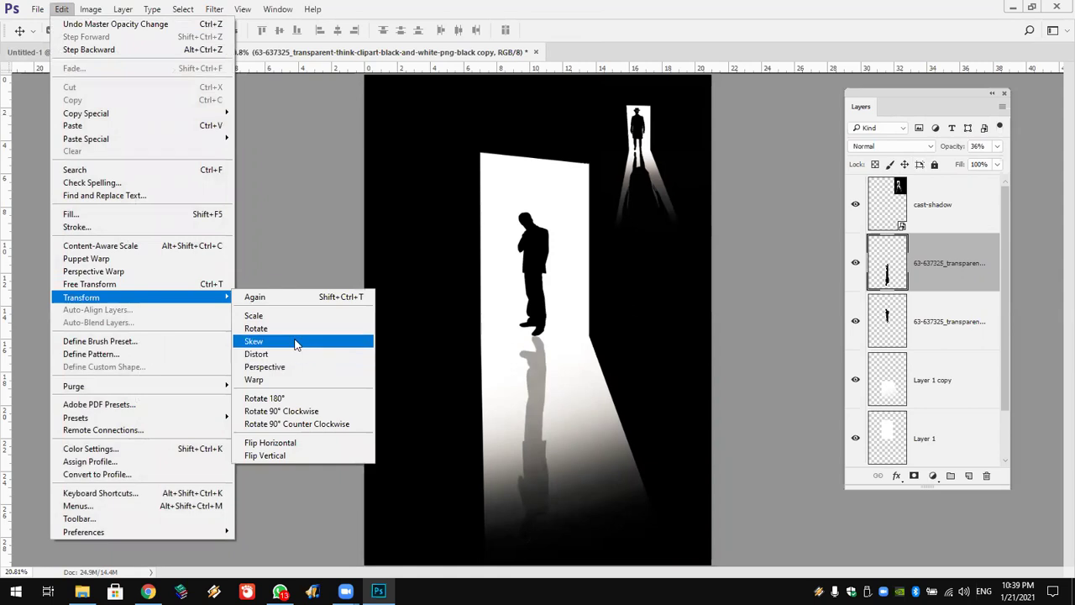
# Skew the reflection rightward and distort its bottom corners outward and down into a widening shadow
pyautogui.click(293, 342)
pyautogui.moveTo(513, 550); pyautogui.dragTo(576, 551)
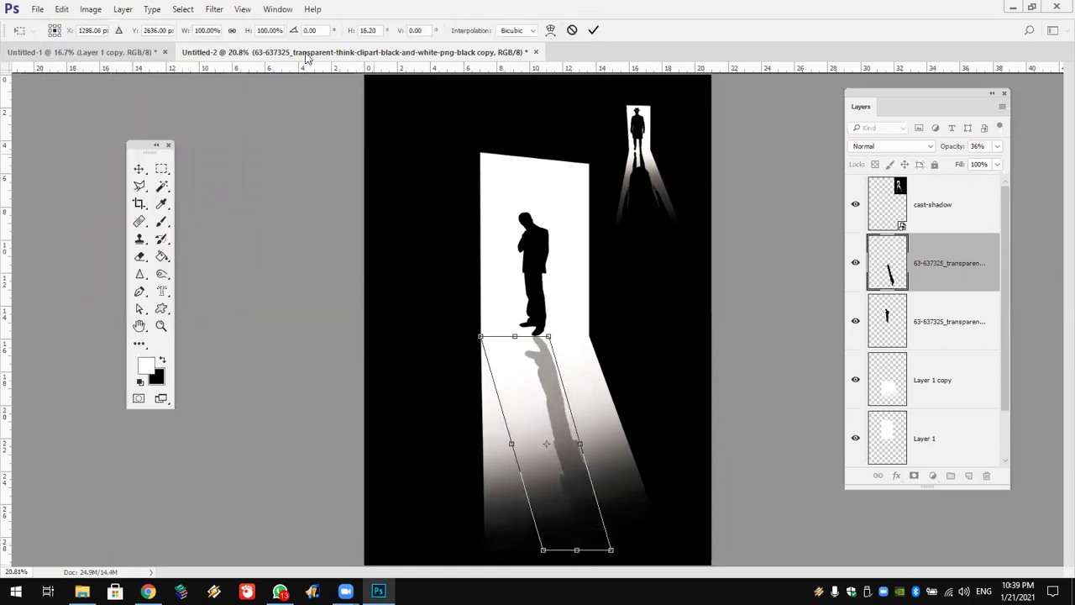
pyautogui.click(60, 10)
pyautogui.moveTo(80, 298)
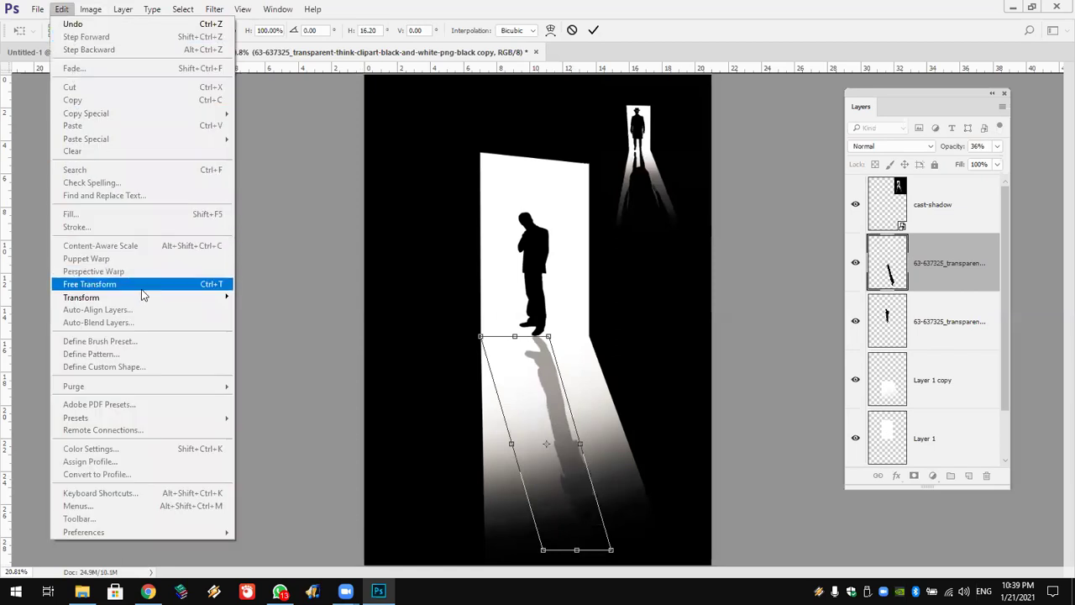
pyautogui.click(276, 355)
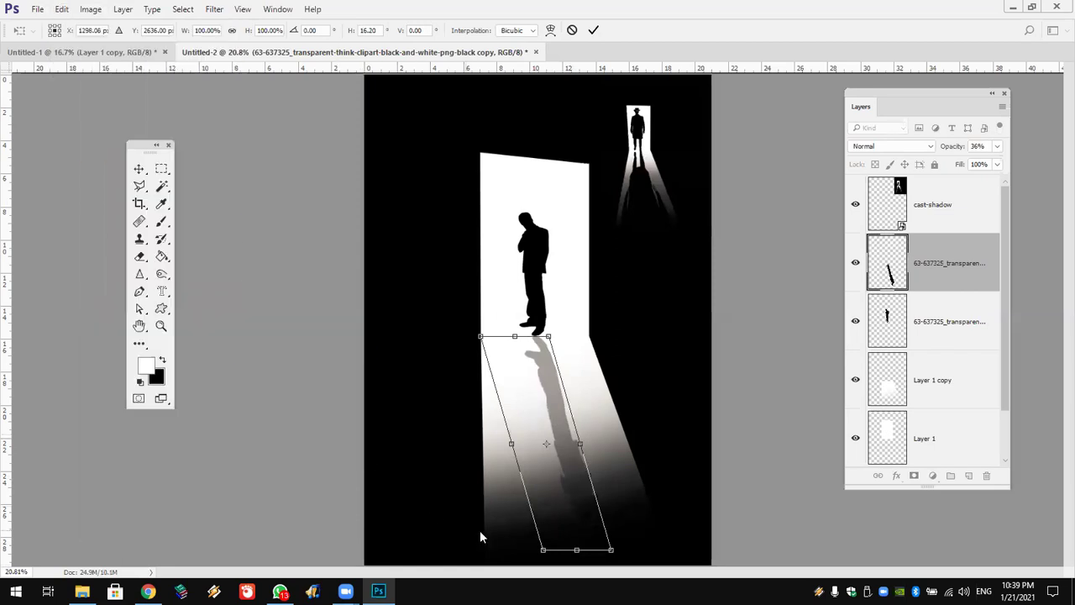
pyautogui.moveTo(541, 554); pyautogui.dragTo(425, 557)
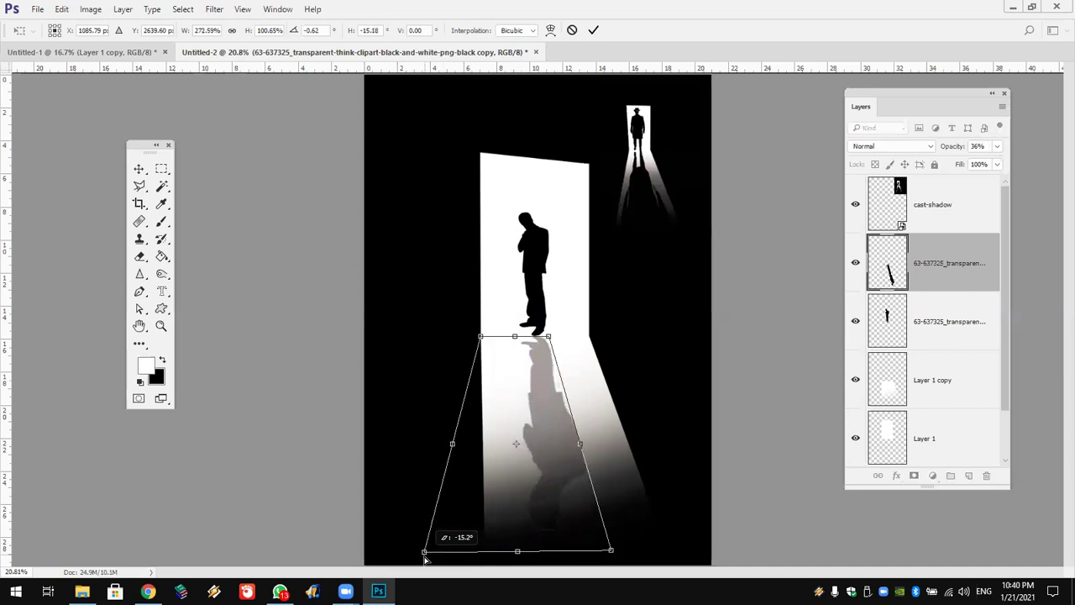
pyautogui.moveTo(425, 557); pyautogui.dragTo(424, 554)
pyautogui.moveTo(518, 564); pyautogui.dragTo(518, 603)
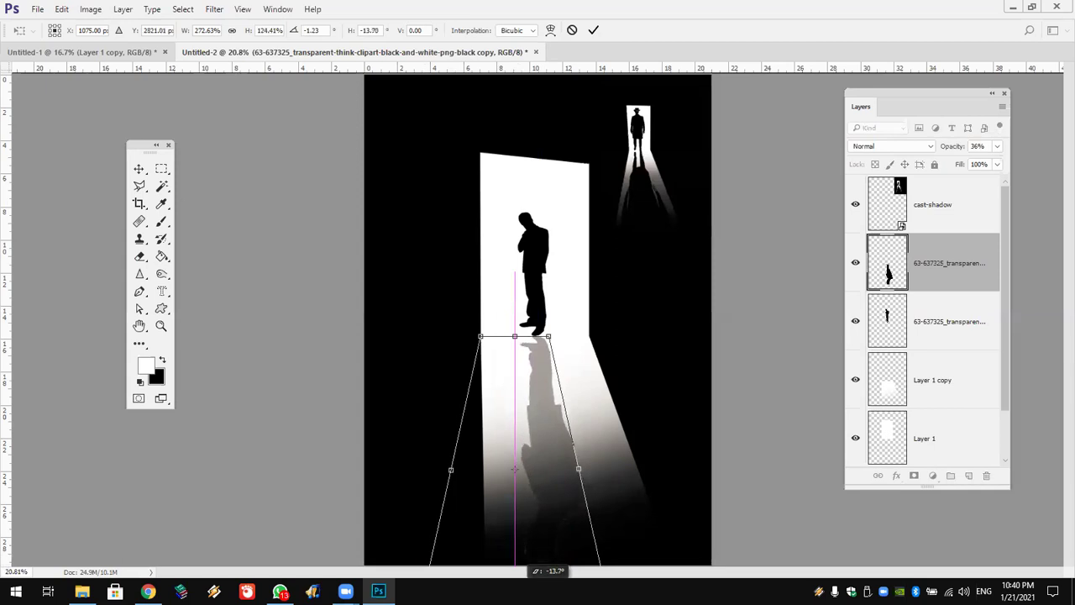
pyautogui.moveTo(518, 564); pyautogui.dragTo(519, 565)
pyautogui.click(593, 30)
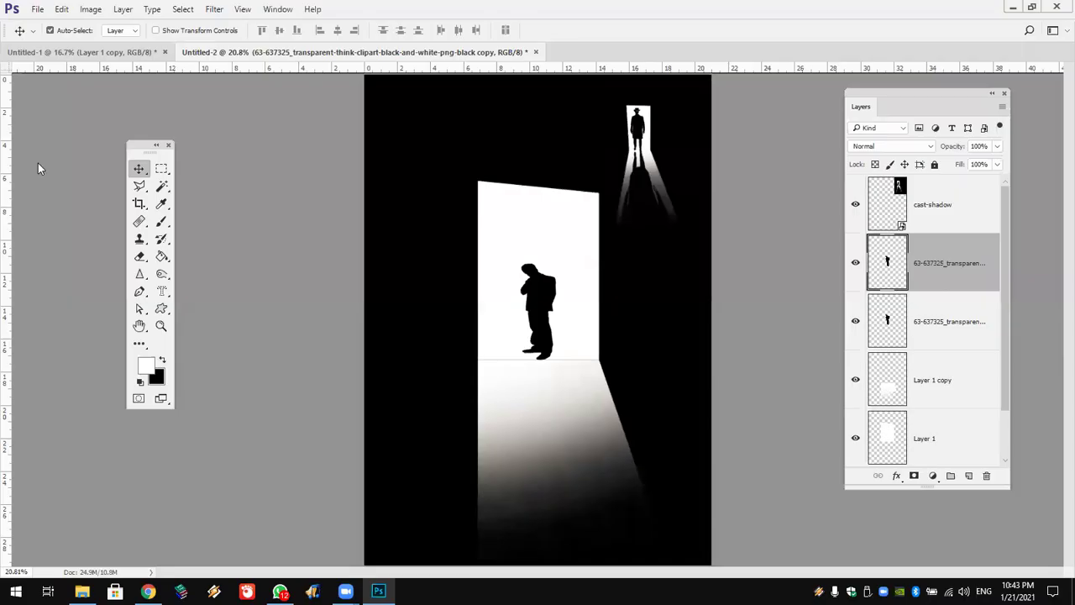
# Open the pink arch image from the Desktop's New folder and draw a rectangular selection above the pool
pyautogui.click(37, 9)
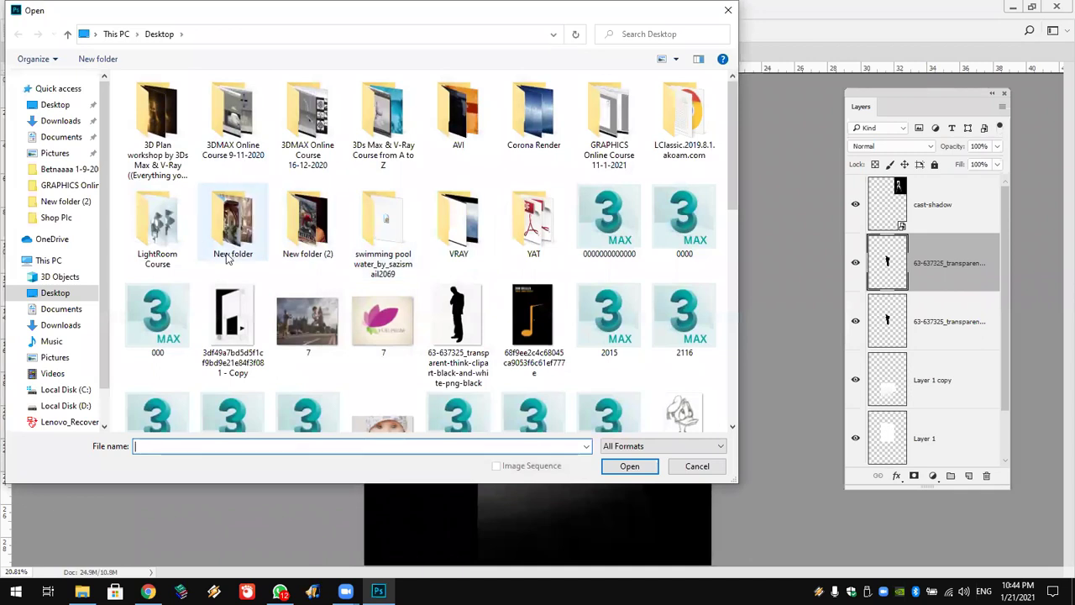
pyautogui.click(241, 237)
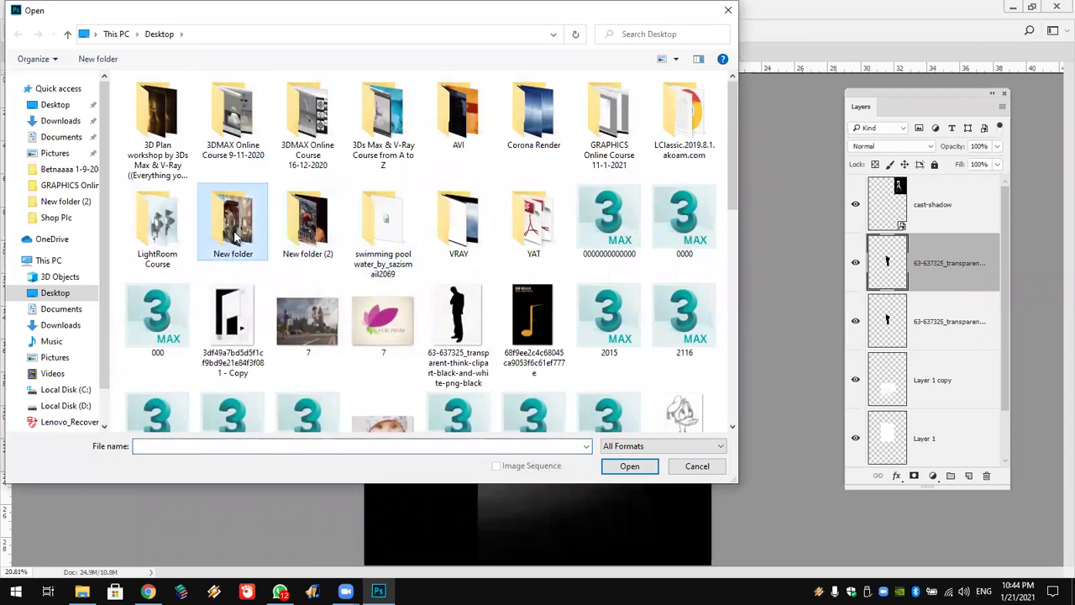
pyautogui.doubleClick(225, 220)
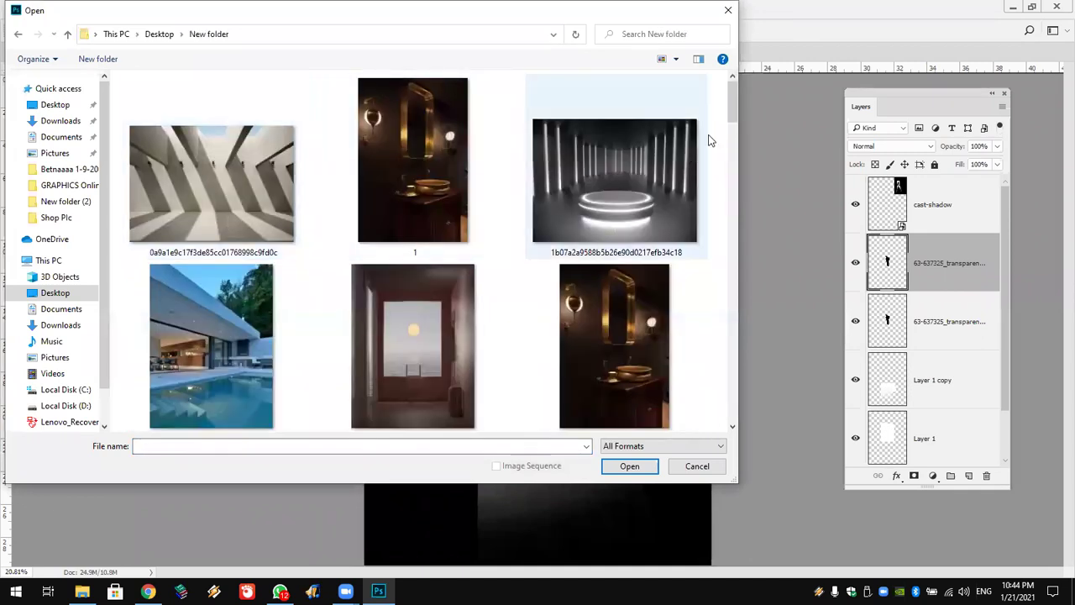
pyautogui.moveTo(735, 105); pyautogui.dragTo(738, 104)
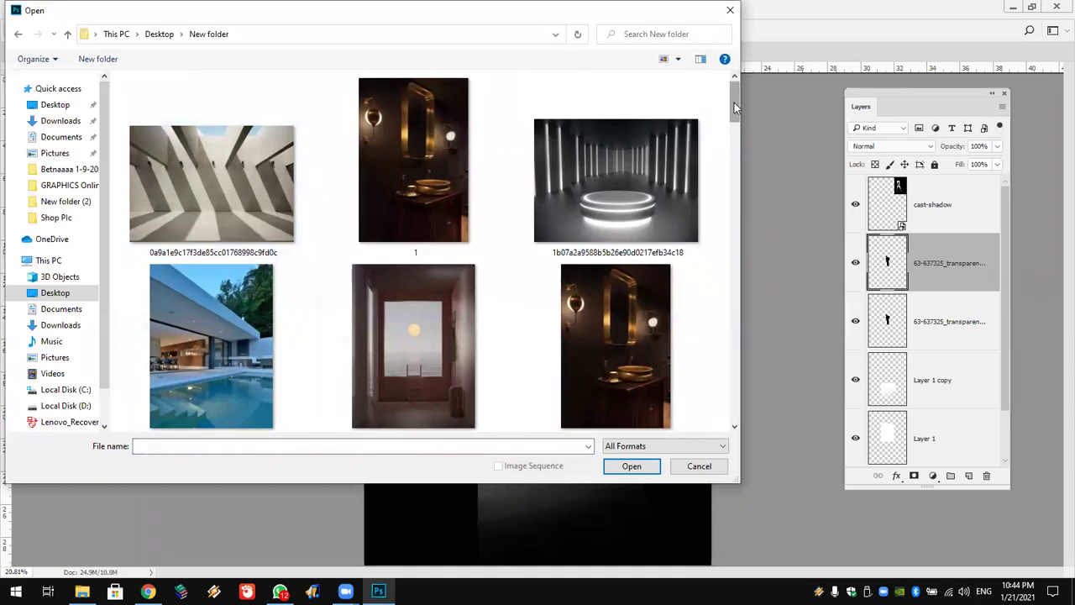
pyautogui.scroll(-2, 734, 102)
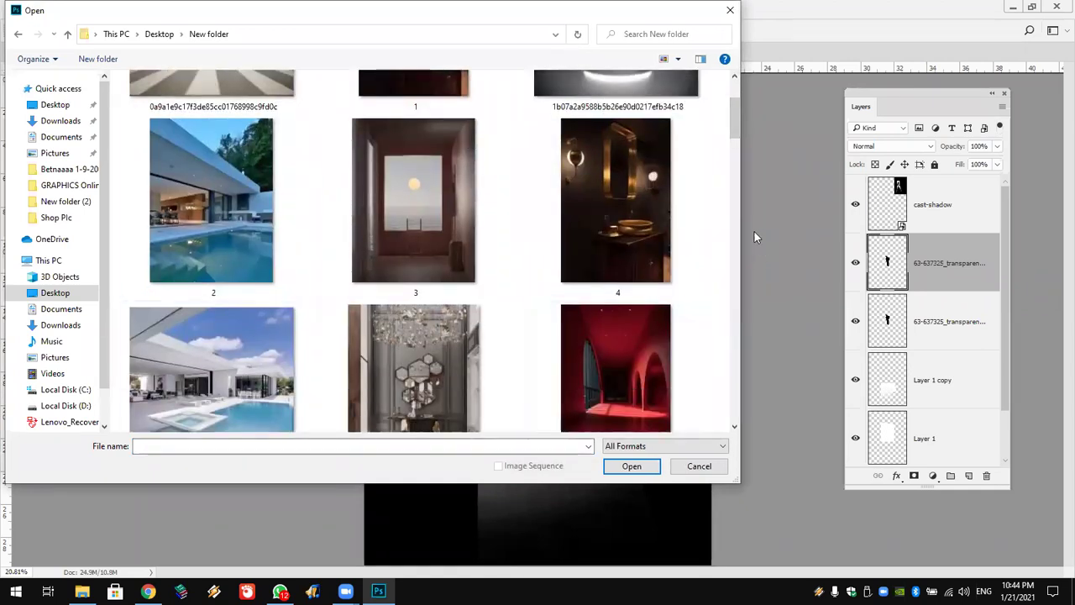
pyautogui.scroll(-2, 735, 157)
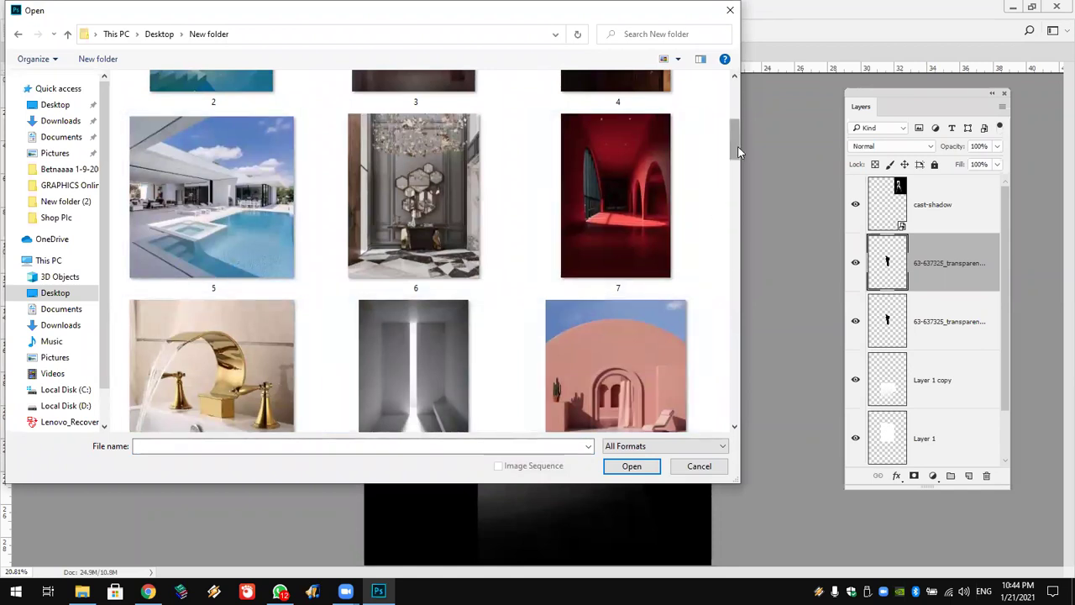
pyautogui.moveTo(739, 152); pyautogui.dragTo(743, 173)
pyautogui.click(643, 168)
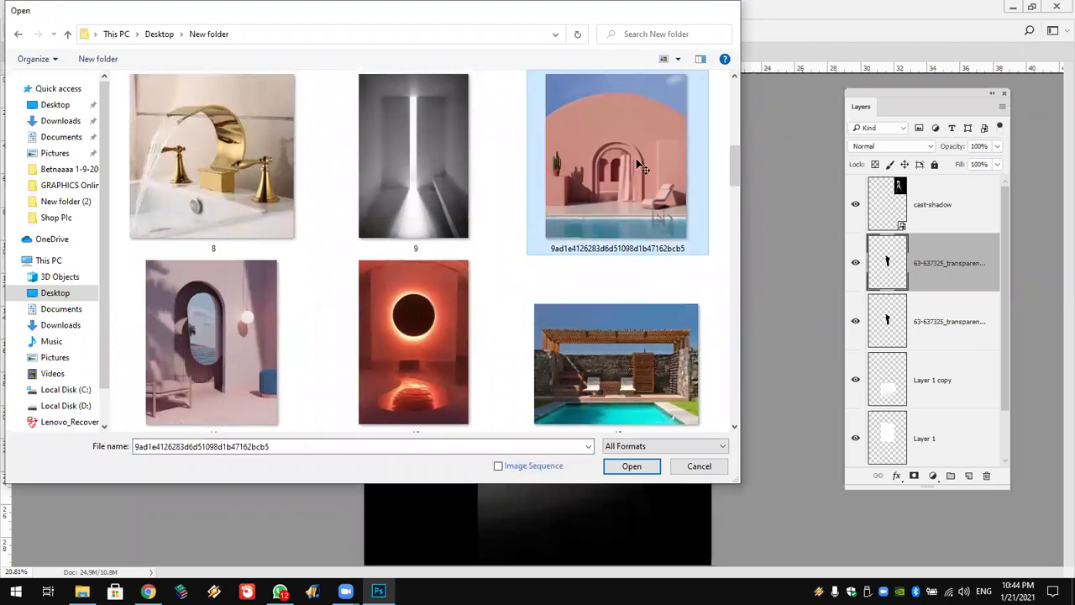
pyautogui.doubleClick(642, 168)
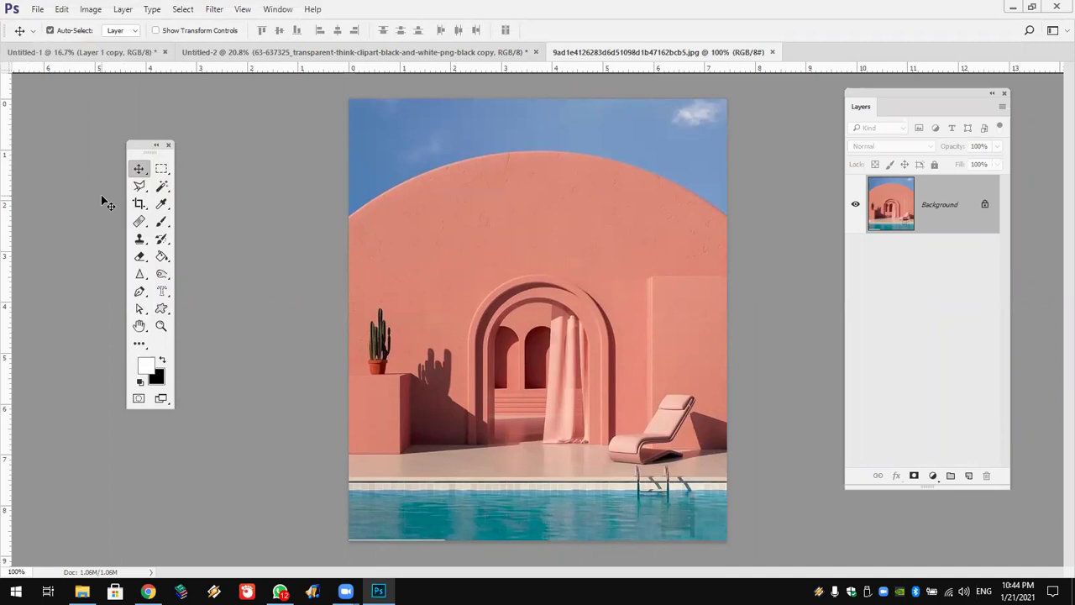
pyautogui.click(162, 170)
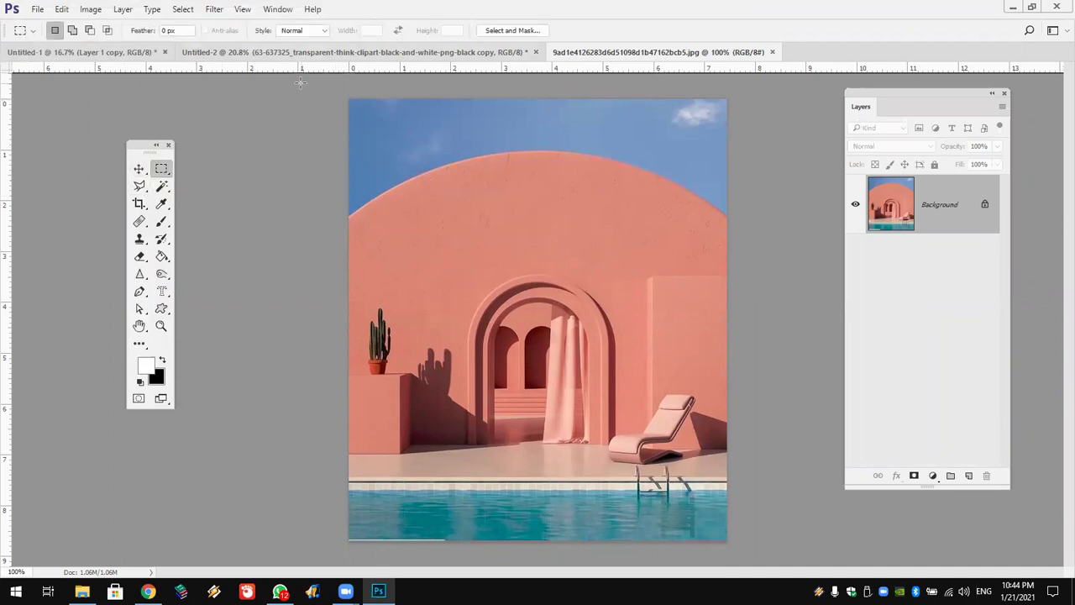
pyautogui.moveTo(320, 86); pyautogui.dragTo(827, 480)
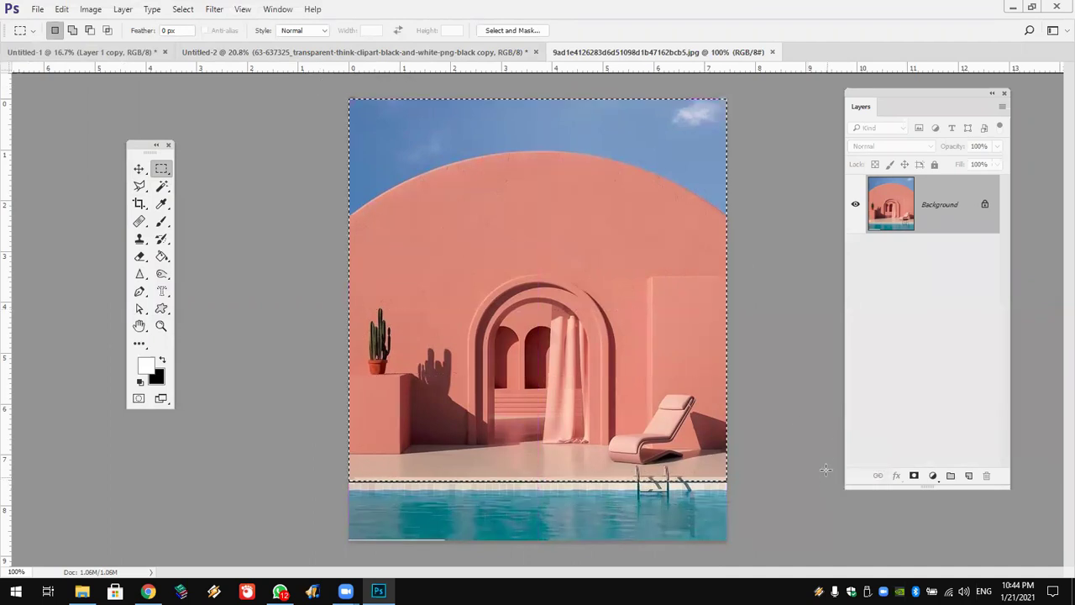
# Copy and paste the photo as a new layer and flip it vertically
pyautogui.click(61, 9)
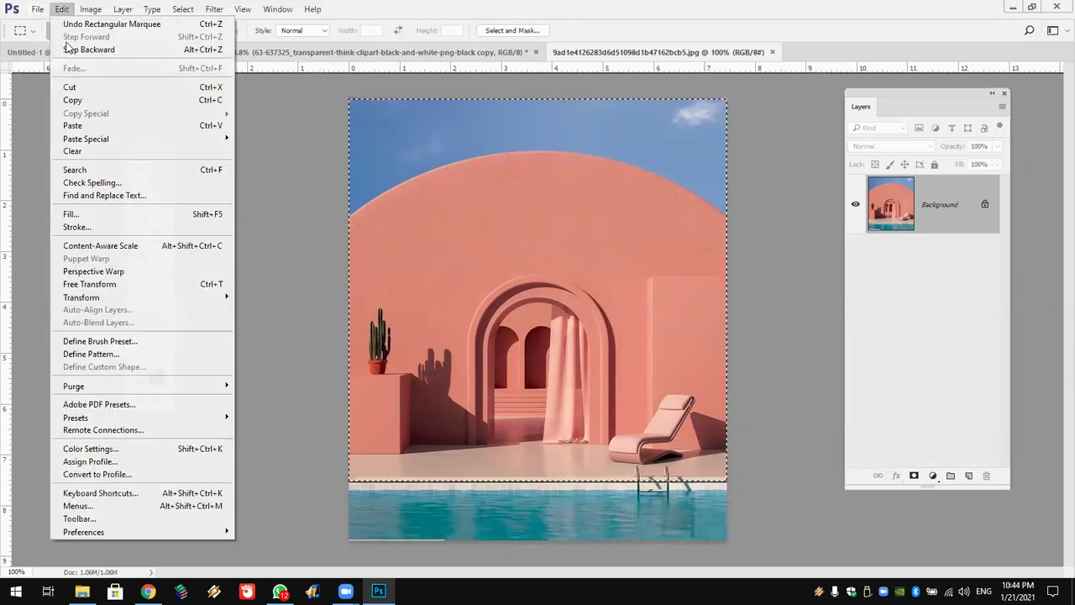
pyautogui.click(67, 99)
pyautogui.click(61, 9)
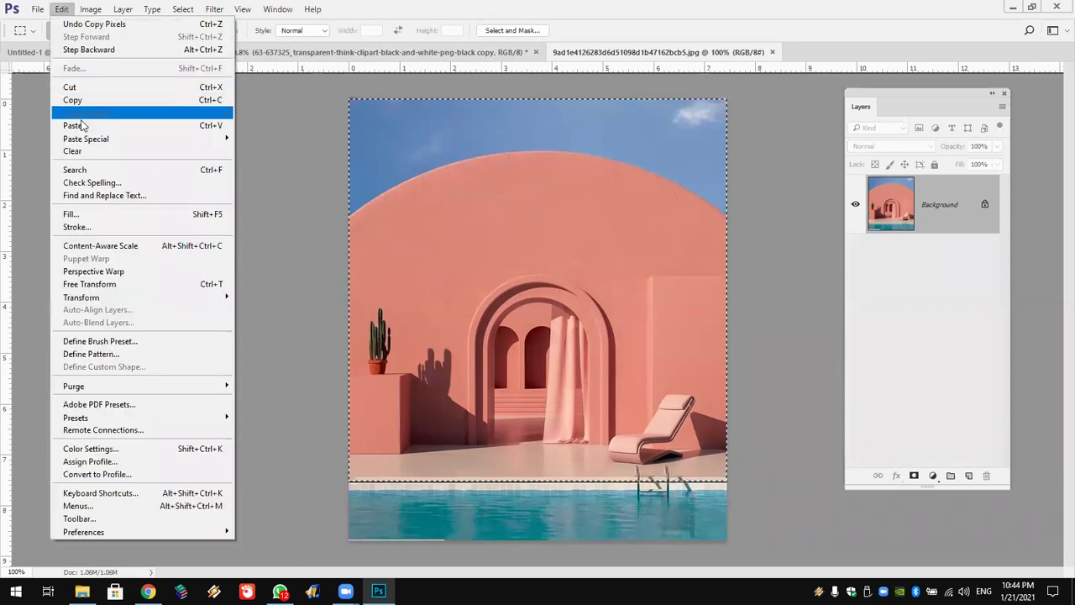
pyautogui.click(76, 116)
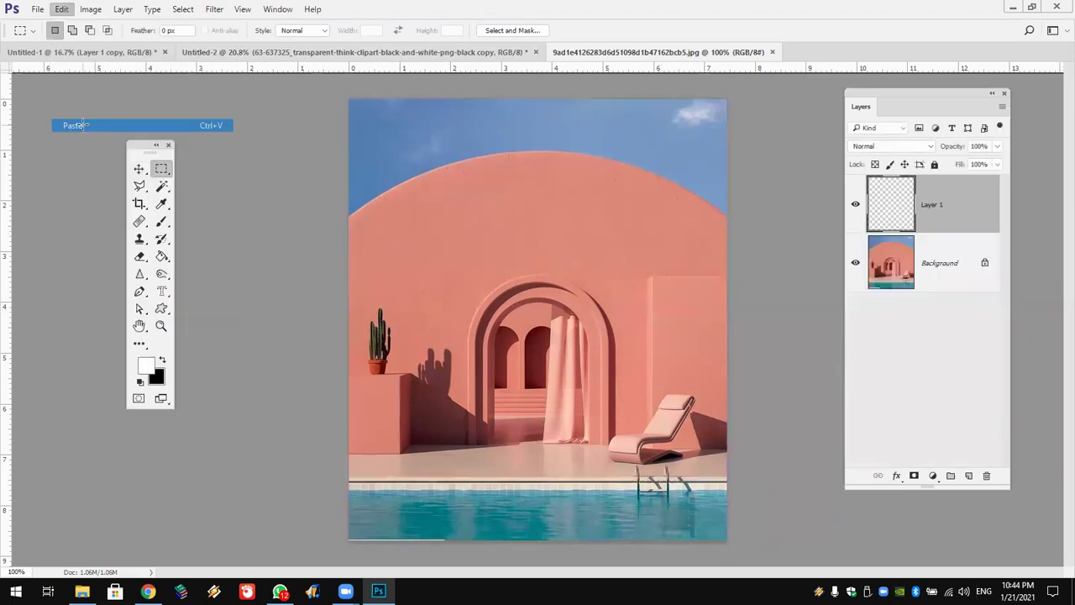
pyautogui.click(61, 9)
pyautogui.moveTo(82, 297)
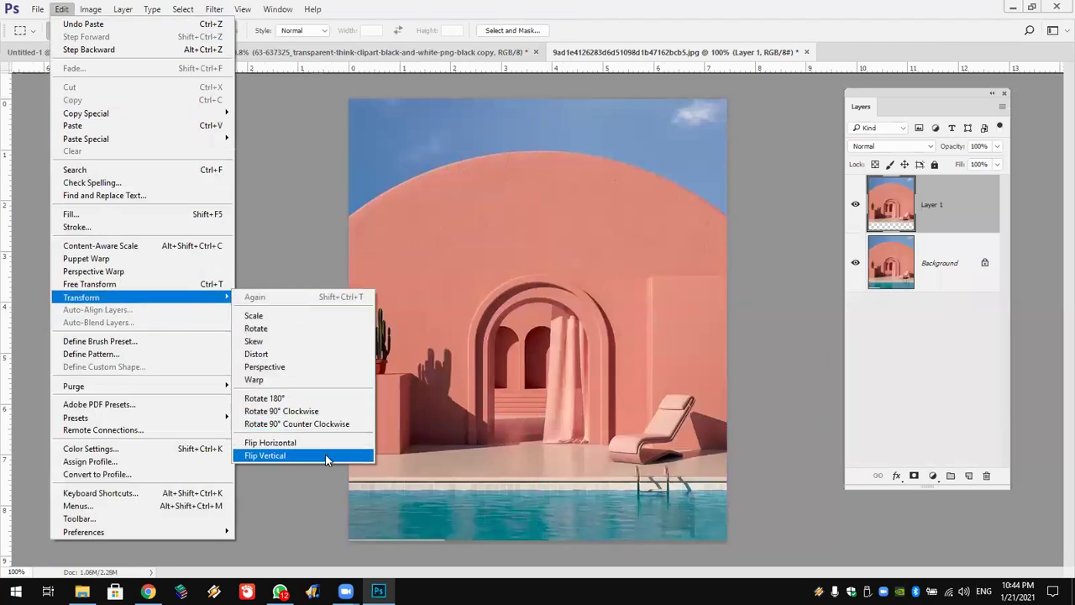
pyautogui.click(264, 455)
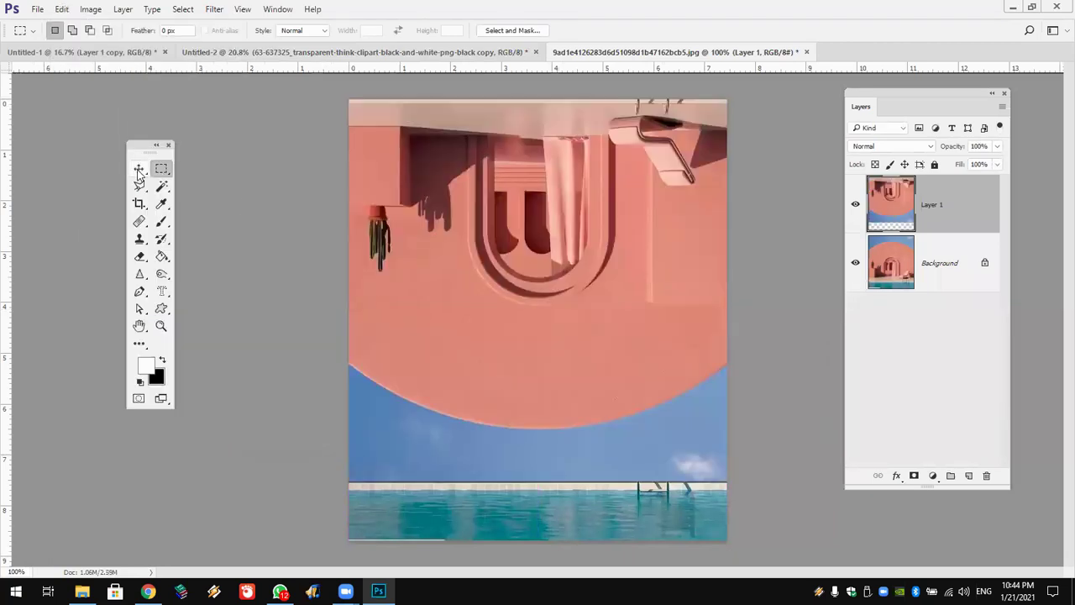
# Move the flipped copy down over the pool at 40% opacity and zoom in on the reflection
pyautogui.click(140, 169)
pyautogui.moveTo(459, 273)
pyautogui.mouseDown()
pyautogui.moveTo(491, 458)
pyautogui.moveTo(529, 415)
pyautogui.moveTo(495, 327)
pyautogui.moveTo(497, 256)
pyautogui.moveTo(492, 464)
pyautogui.moveTo(474, 556)
pyautogui.moveTo(526, 502)
pyautogui.moveTo(559, 500)
pyautogui.moveTo(498, 506)
pyautogui.moveTo(514, 512)
pyautogui.mouseUp()
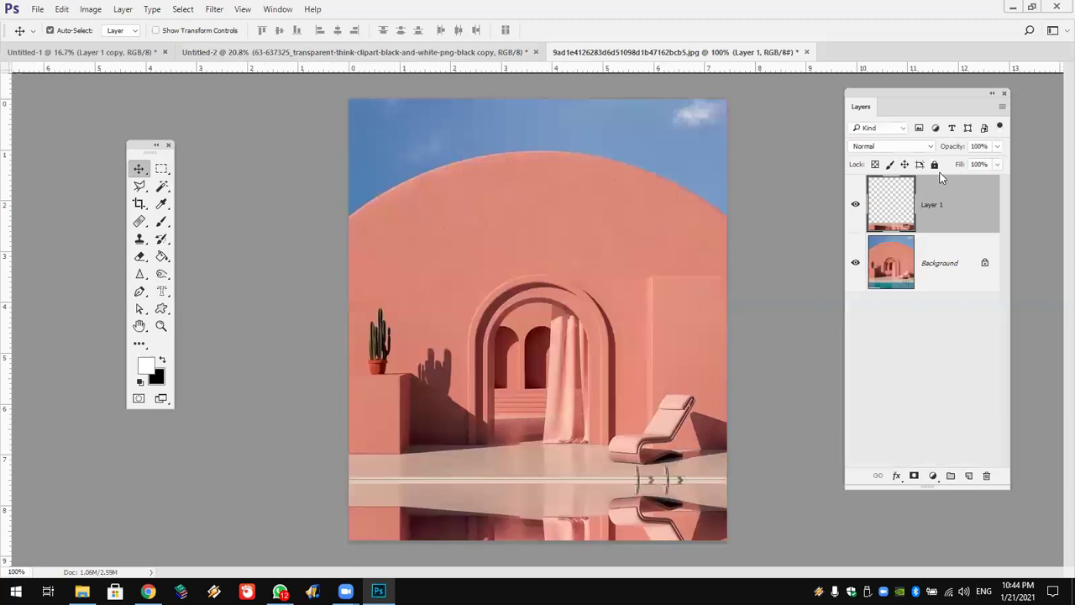
pyautogui.moveTo(952, 149); pyautogui.dragTo(913, 149)
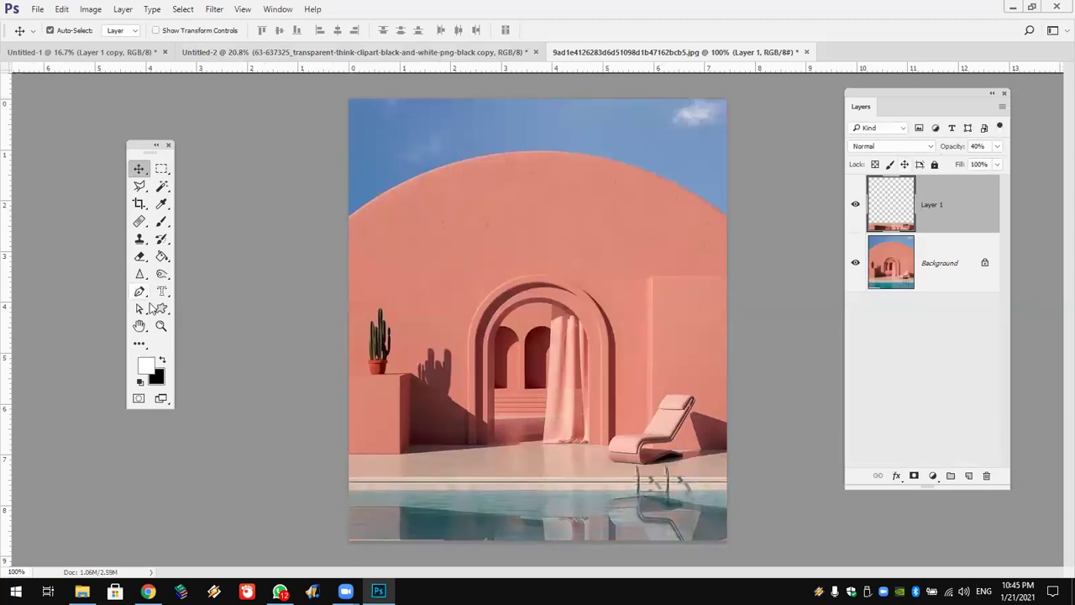
pyautogui.click(160, 325)
pyautogui.click(538, 514)
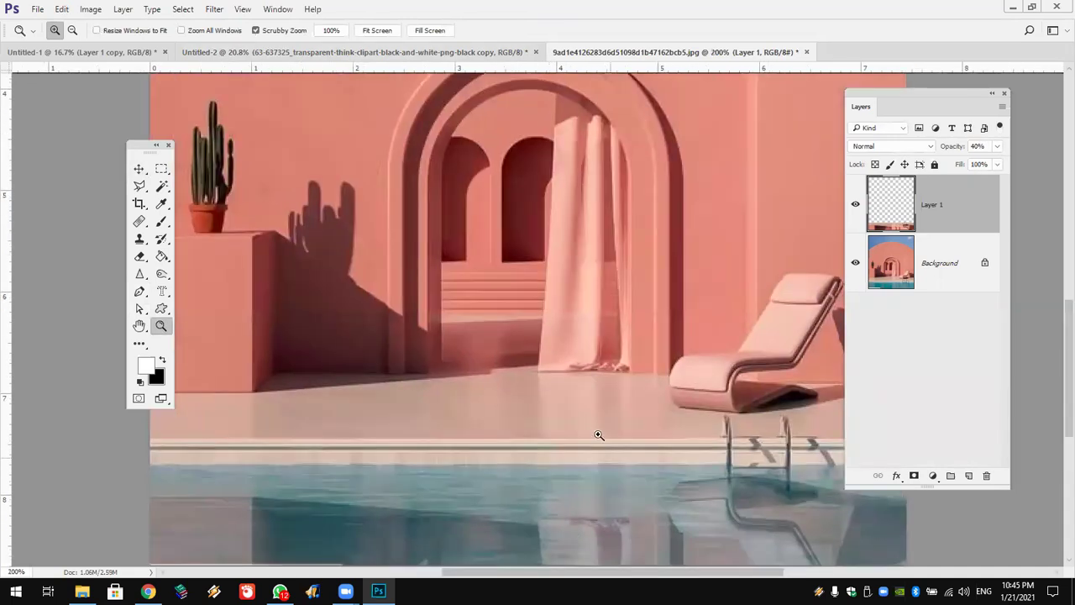
pyautogui.click(594, 437)
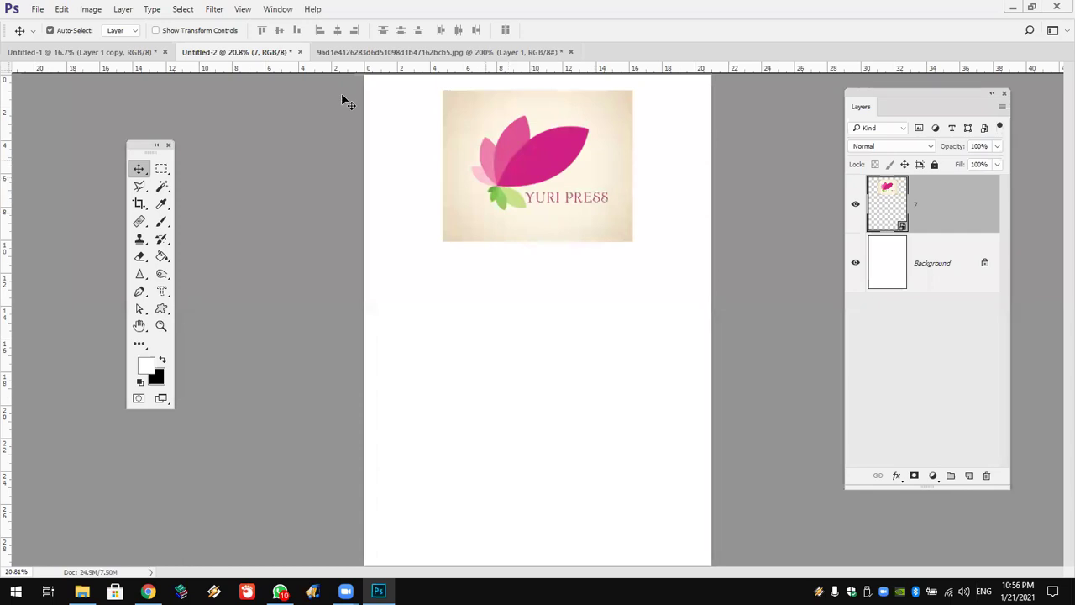
# Show the grid and fill a circular selection with the logo's pink on a new layer
pyautogui.click(242, 10)
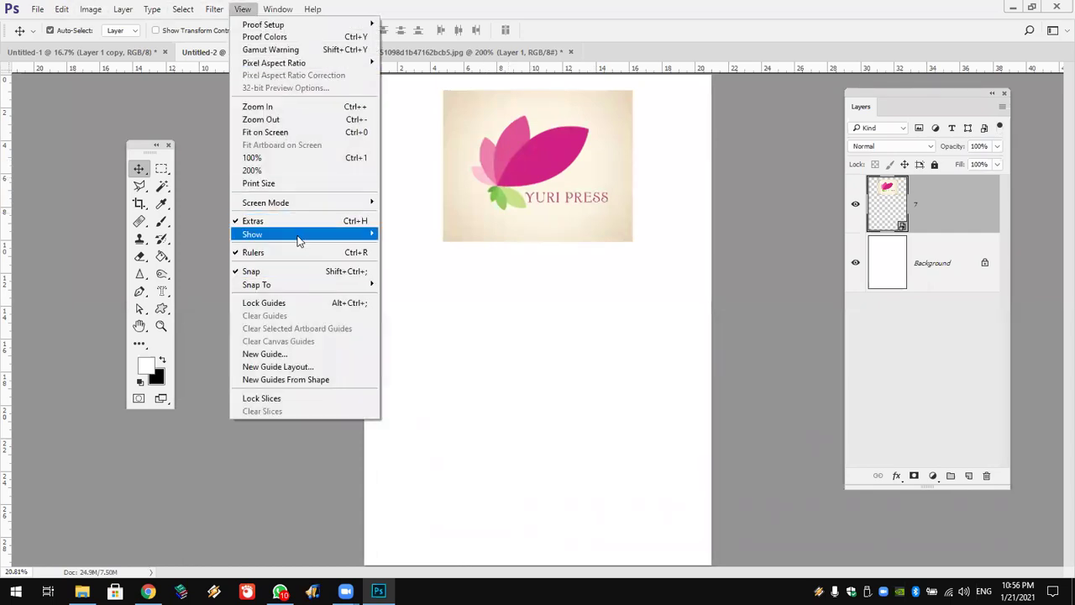
pyautogui.moveTo(252, 235)
pyautogui.click(451, 273)
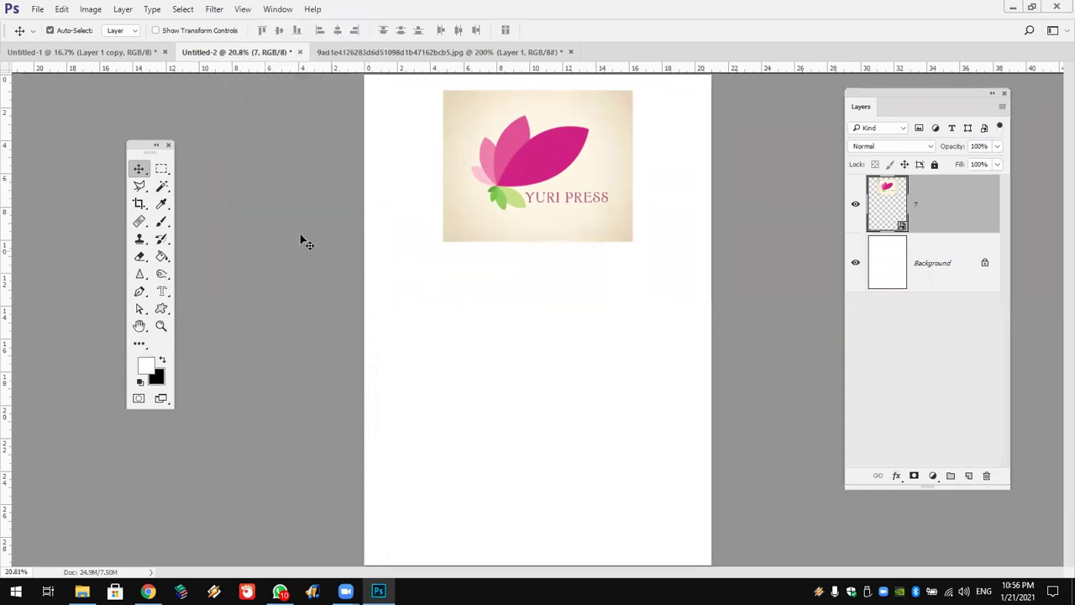
pyautogui.click(213, 185)
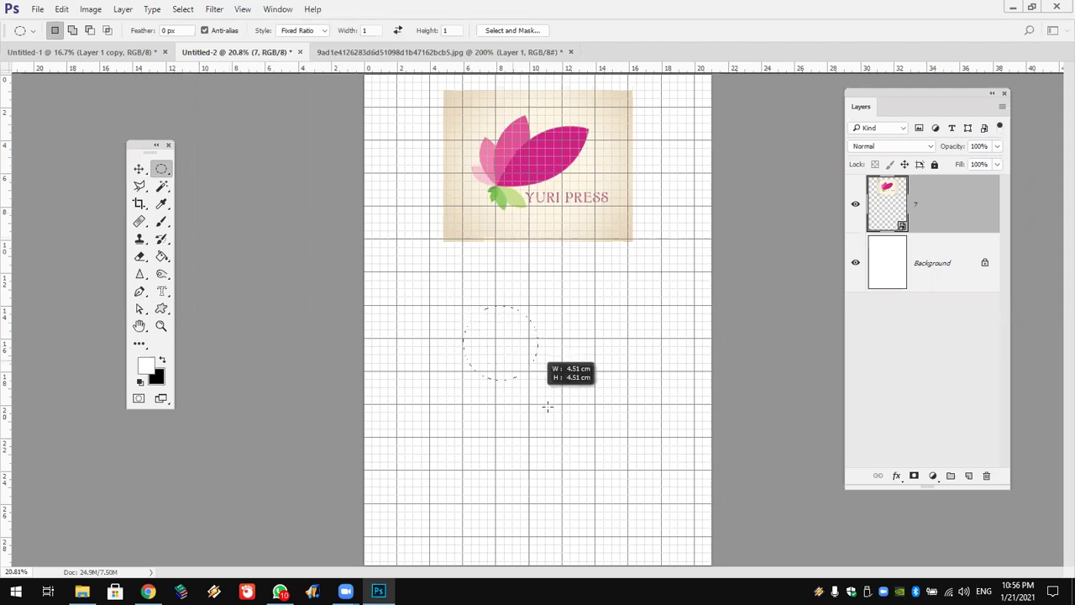
pyautogui.moveTo(473, 323); pyautogui.dragTo(563, 407)
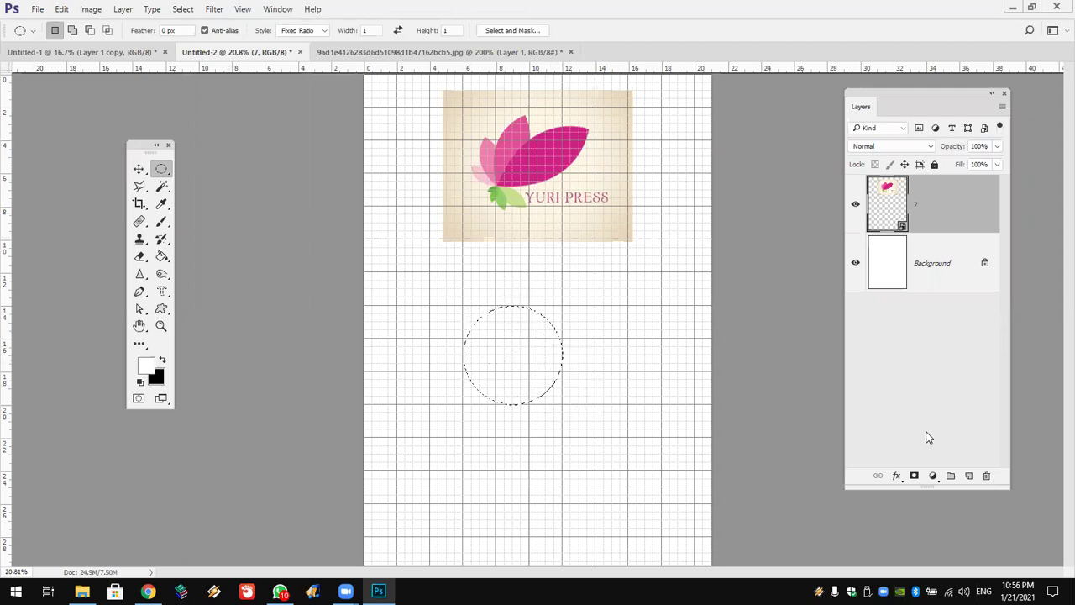
pyautogui.click(969, 476)
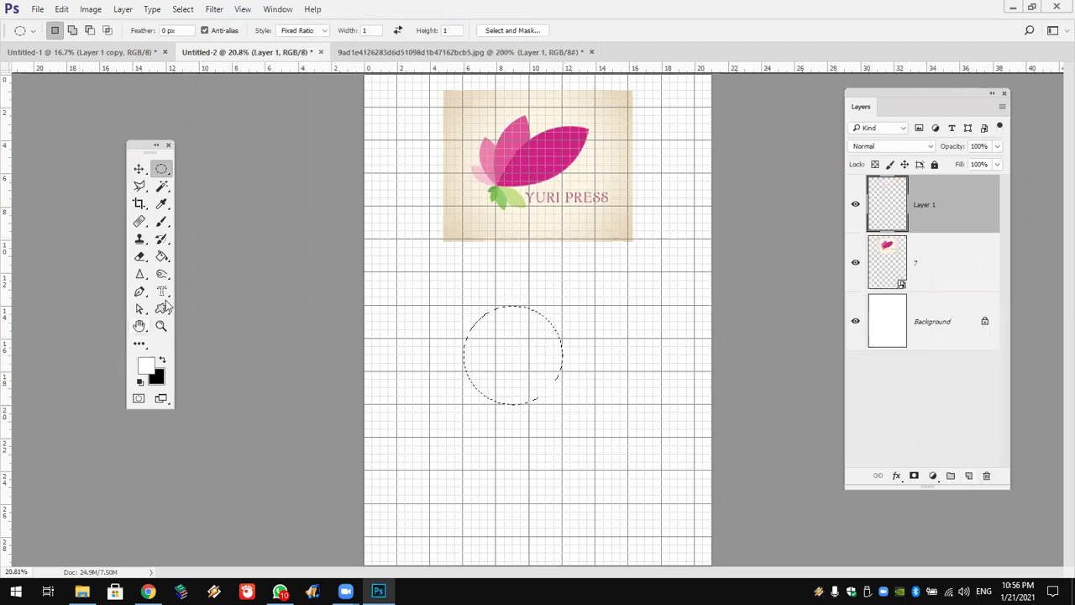
pyautogui.click(162, 256)
pyautogui.click(146, 364)
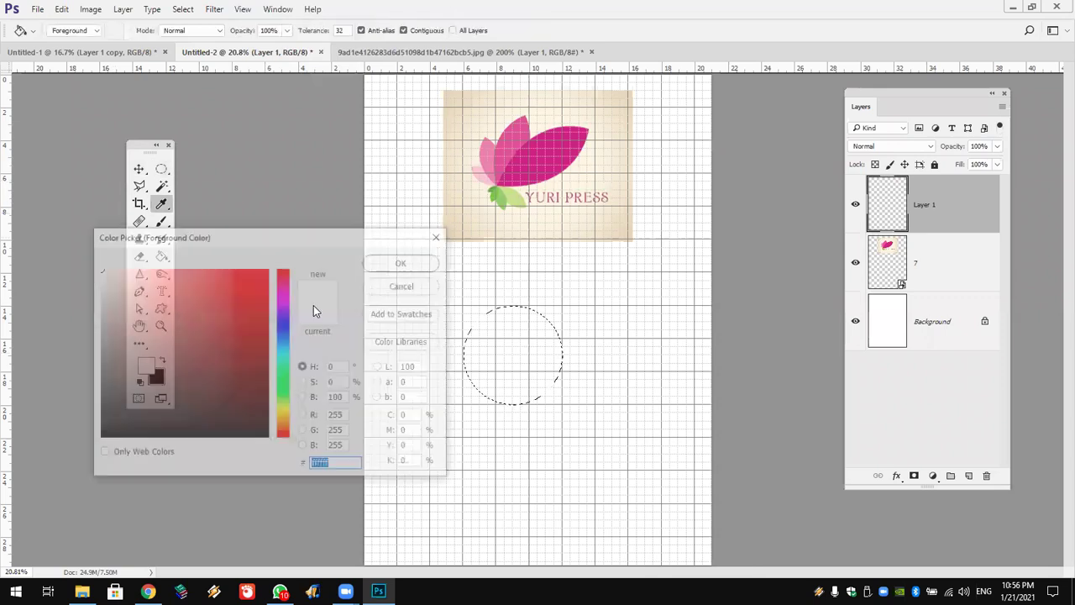
pyautogui.click(538, 151)
pyautogui.click(401, 263)
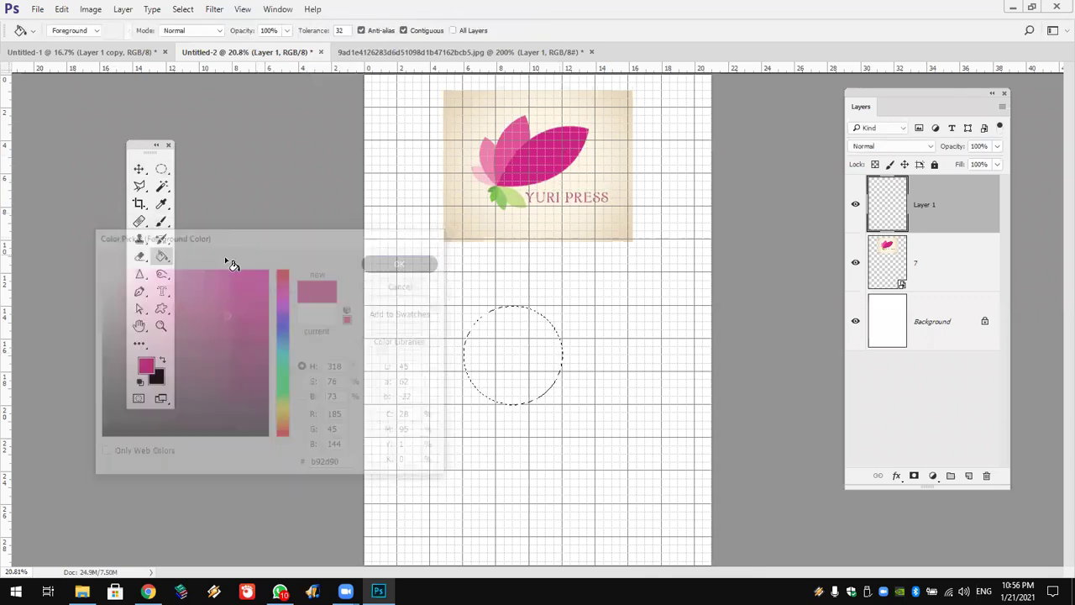
pyautogui.click(482, 340)
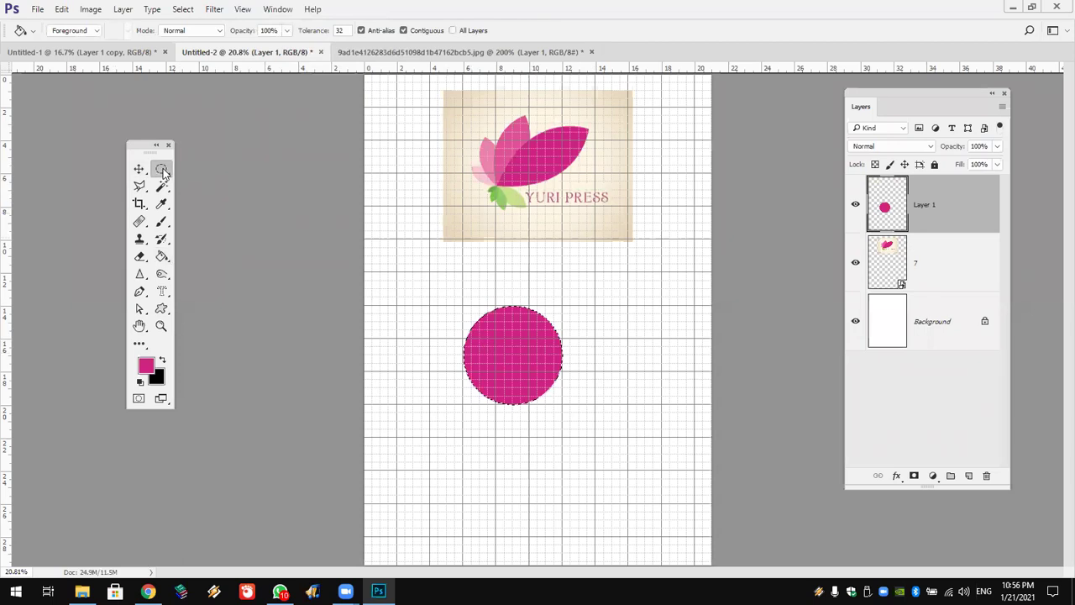
# Trim the circle to a lens-shaped petal using an offset, inverted selection, then move it up-right
pyautogui.click(162, 170)
pyautogui.moveTo(547, 377); pyautogui.dragTo(490, 377)
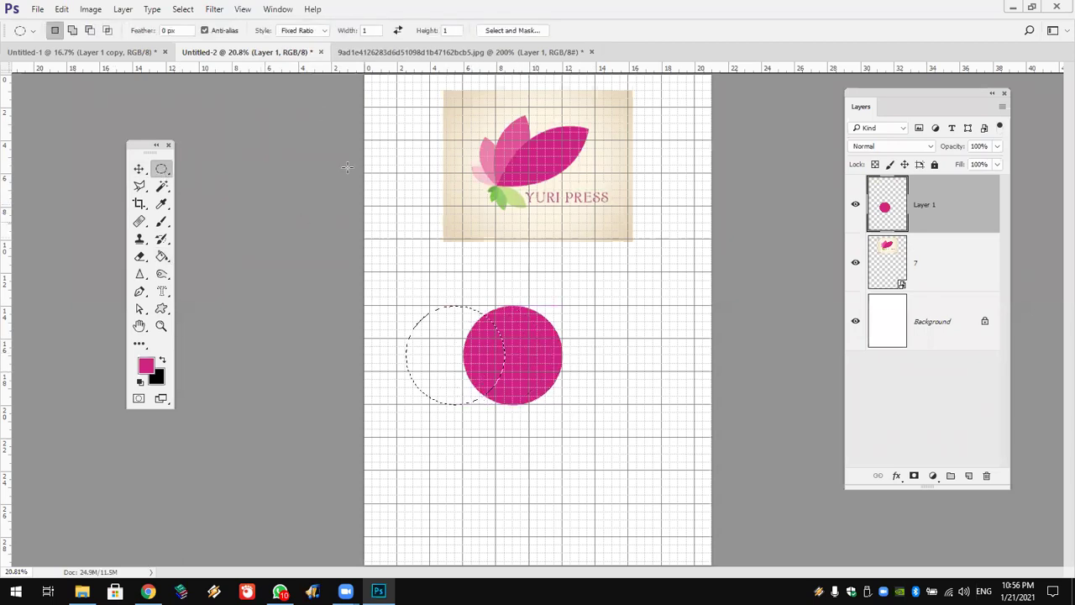
pyautogui.click(185, 10)
pyautogui.click(201, 60)
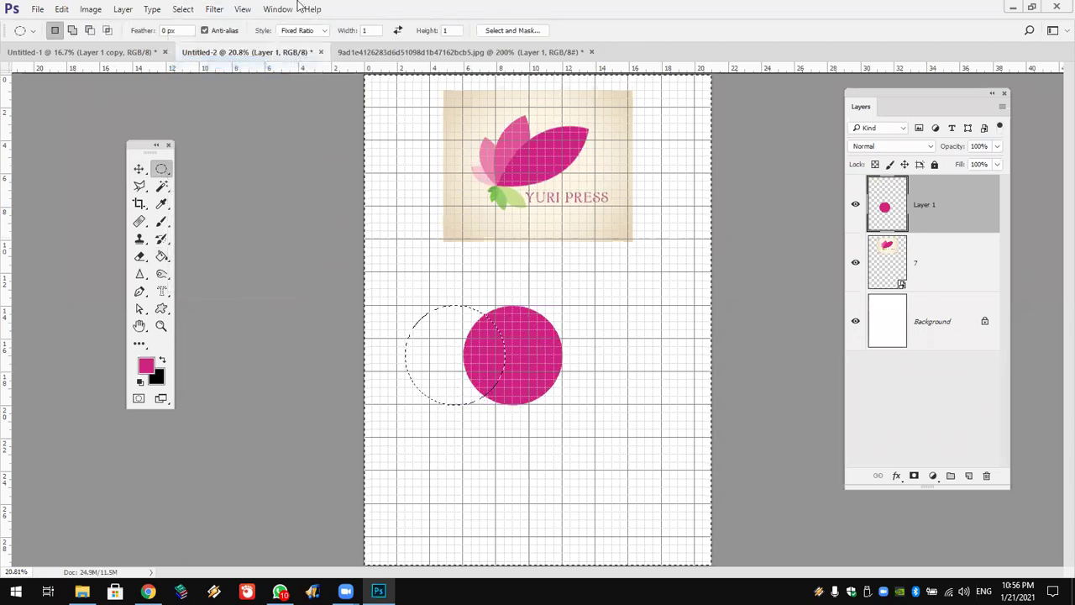
pyautogui.press('Delete')
pyautogui.hotkey('ctrl', 'd')
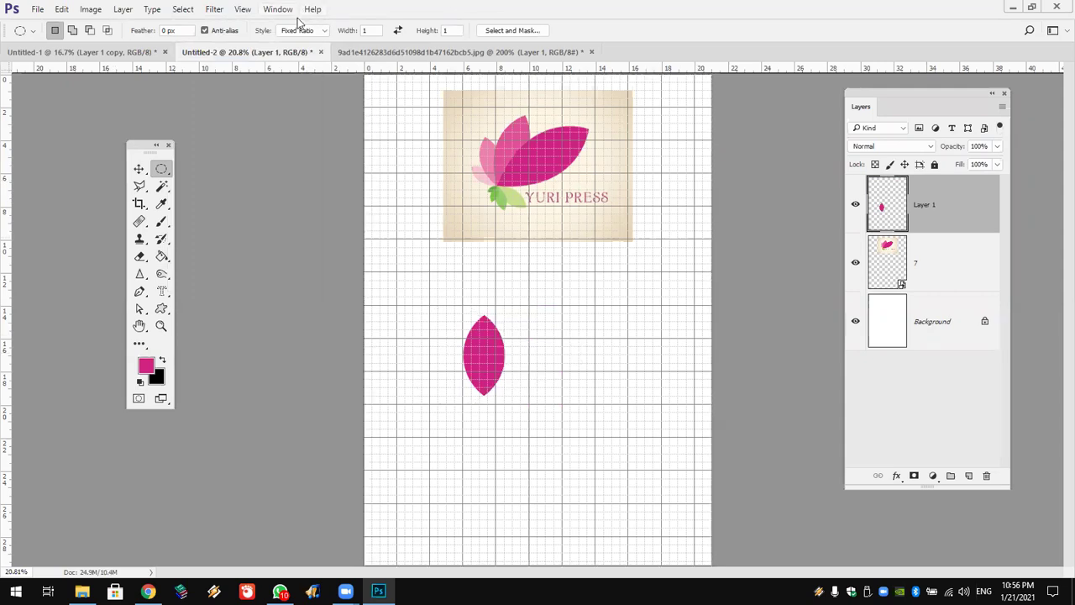
pyautogui.click(139, 169)
pyautogui.moveTo(498, 371); pyautogui.dragTo(539, 347)
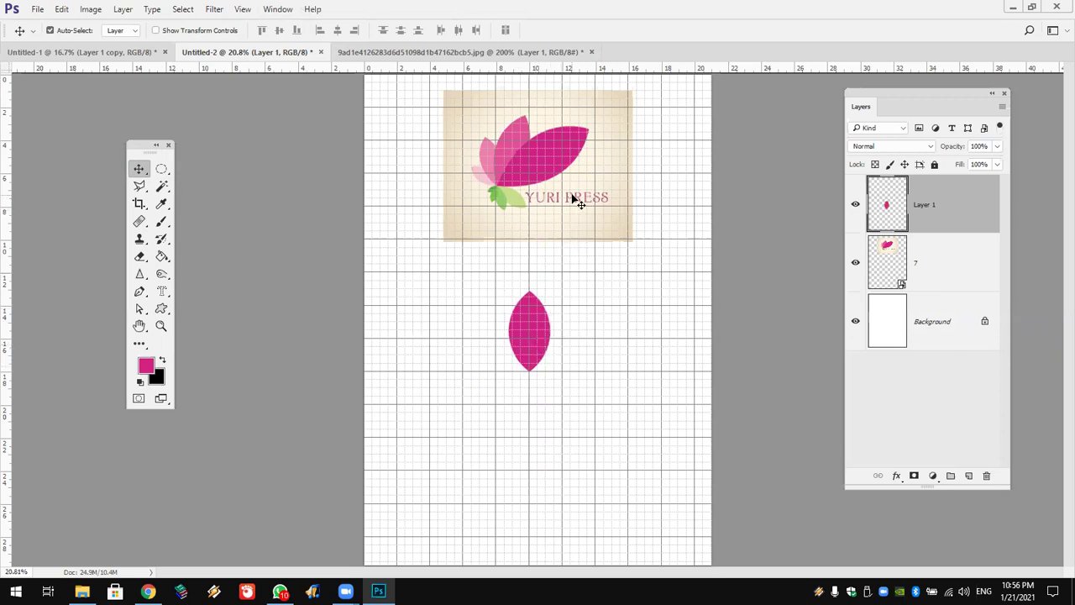
# Stretch the petal upward to about 141% height, anchored at its bottom point
pyautogui.moveTo(529, 335); pyautogui.dragTo(523, 368)
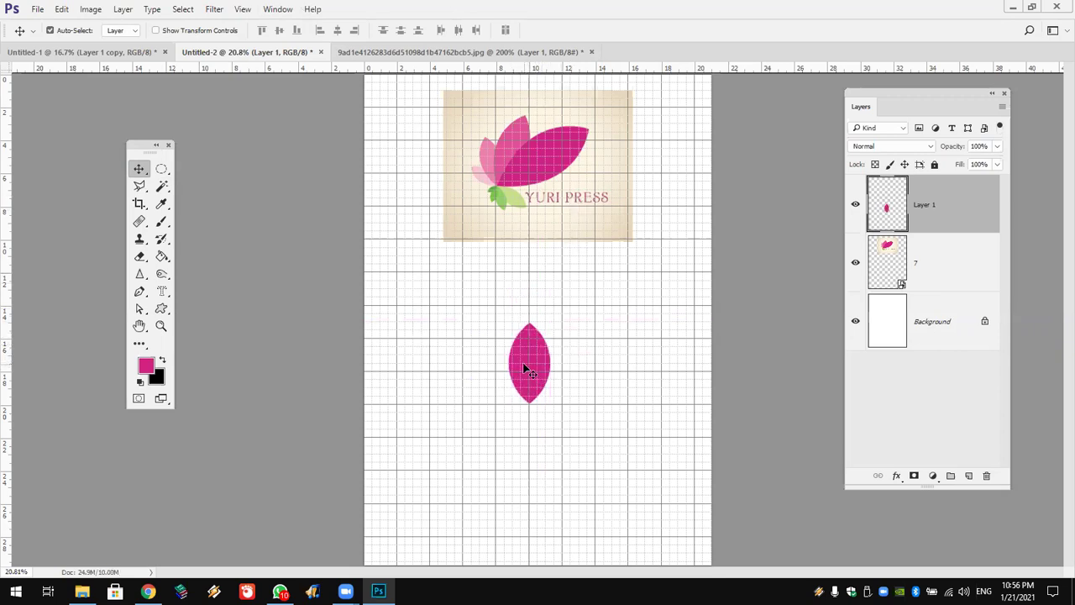
pyautogui.click(63, 10)
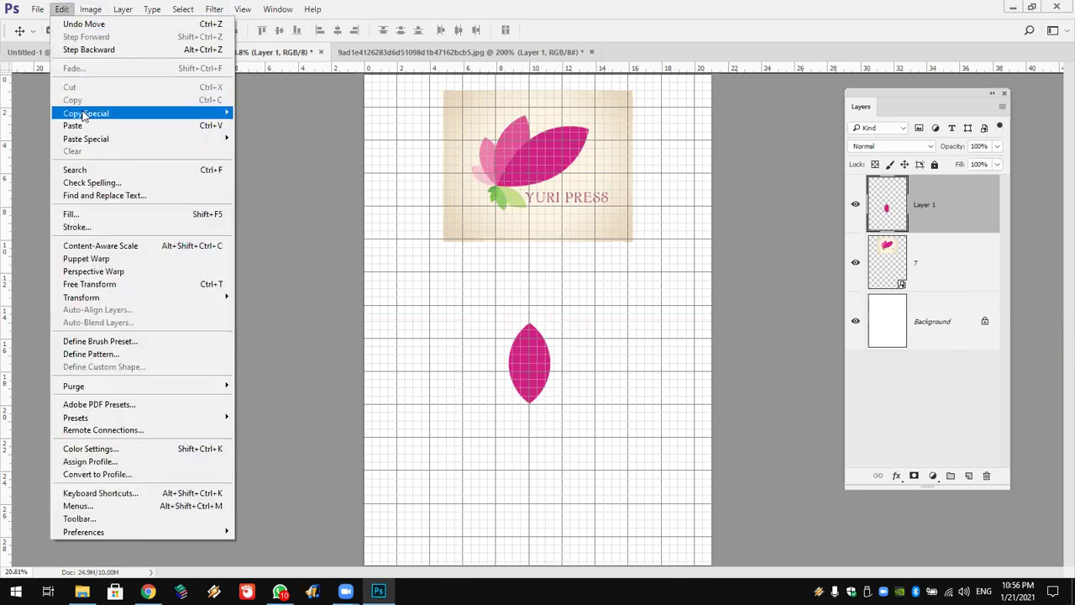
pyautogui.click(106, 284)
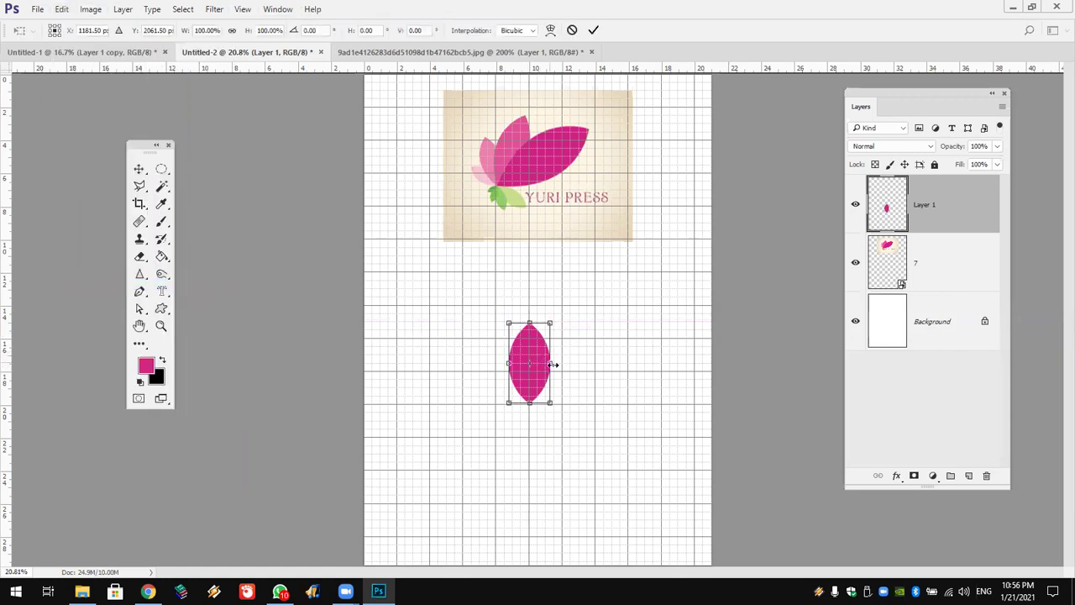
pyautogui.moveTo(530, 364); pyautogui.dragTo(529, 403)
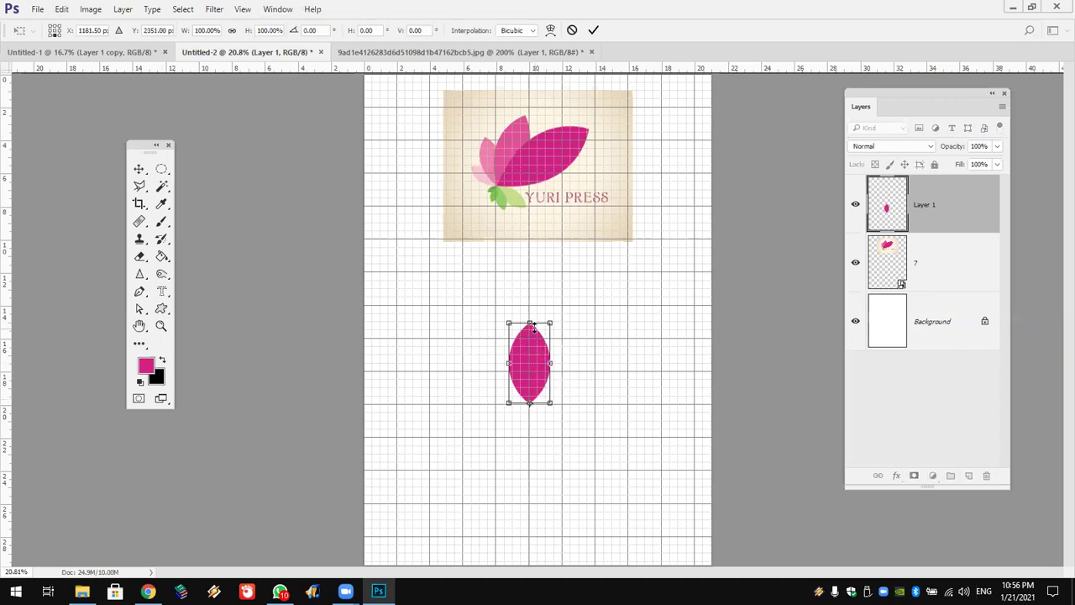
pyautogui.moveTo(534, 328); pyautogui.dragTo(538, 289)
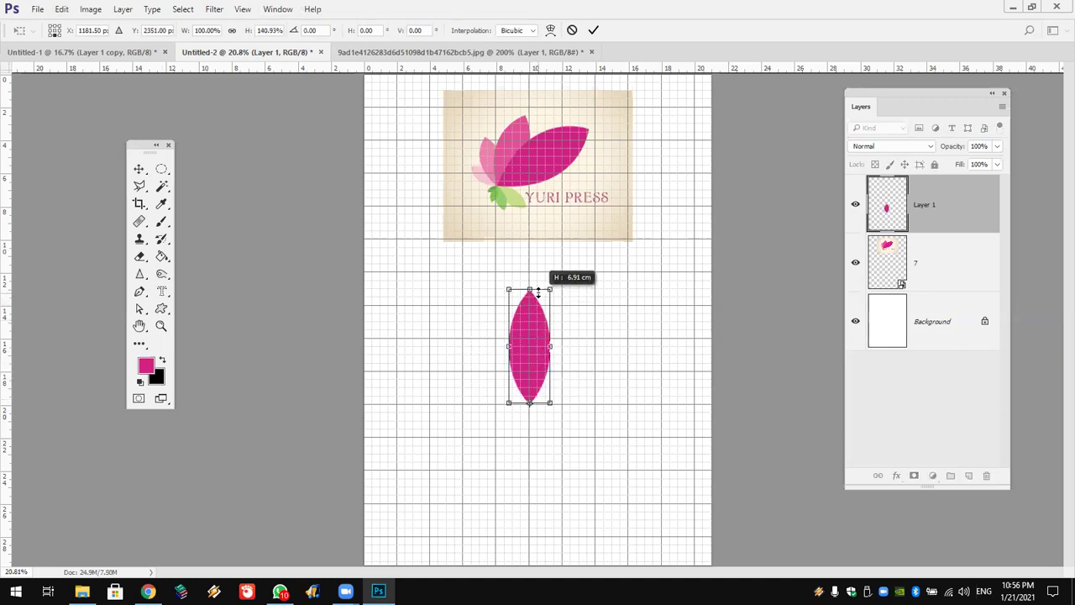
pyautogui.click(593, 30)
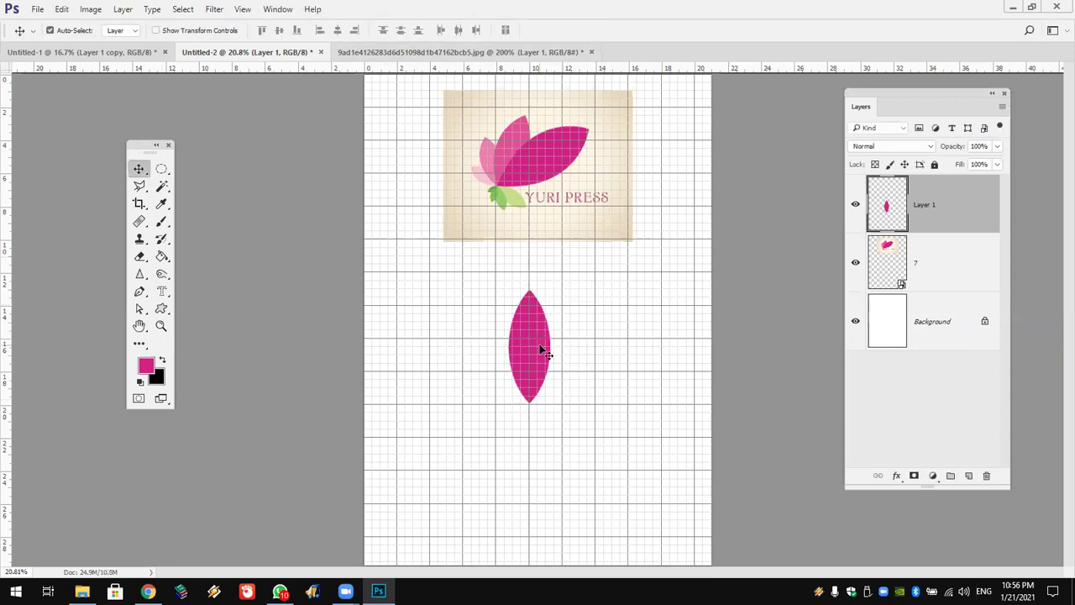
# Duplicate the petal layer as Layer 1 copy
pyautogui.rightClick(948, 207)
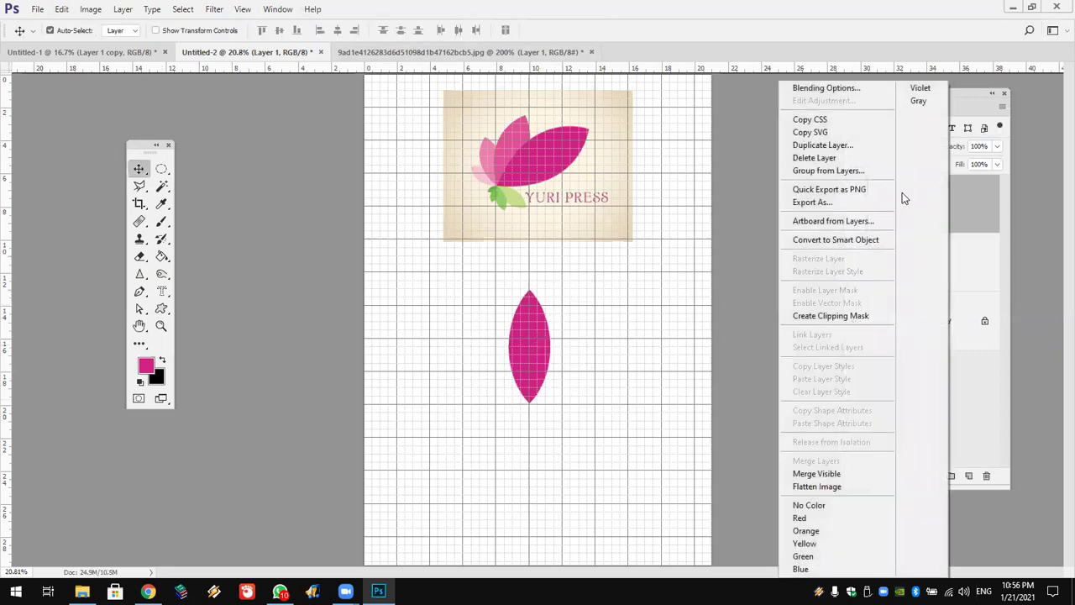
pyautogui.click(858, 150)
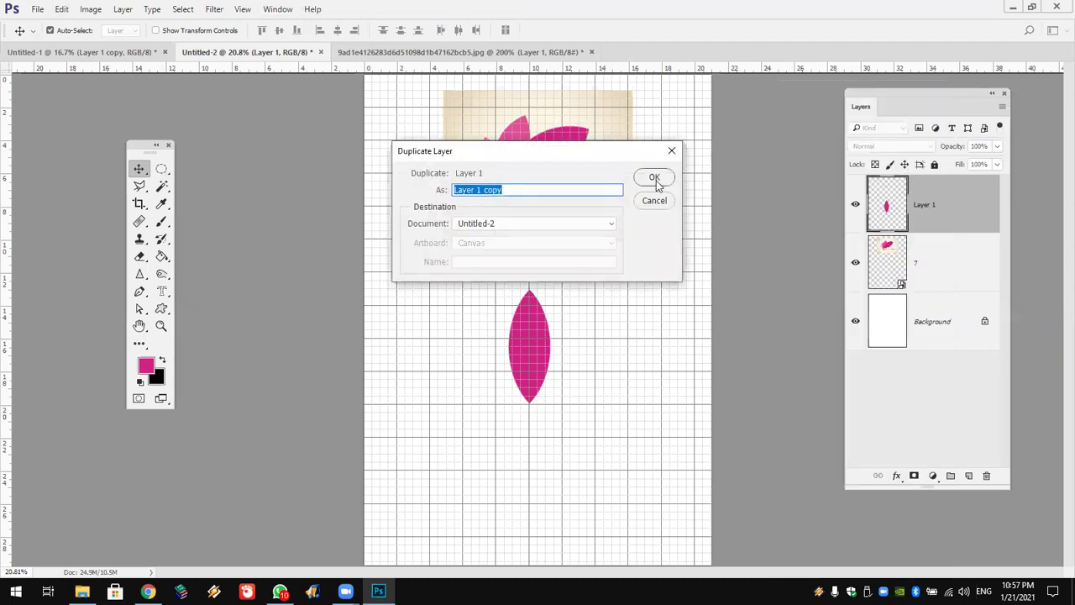
pyautogui.click(654, 178)
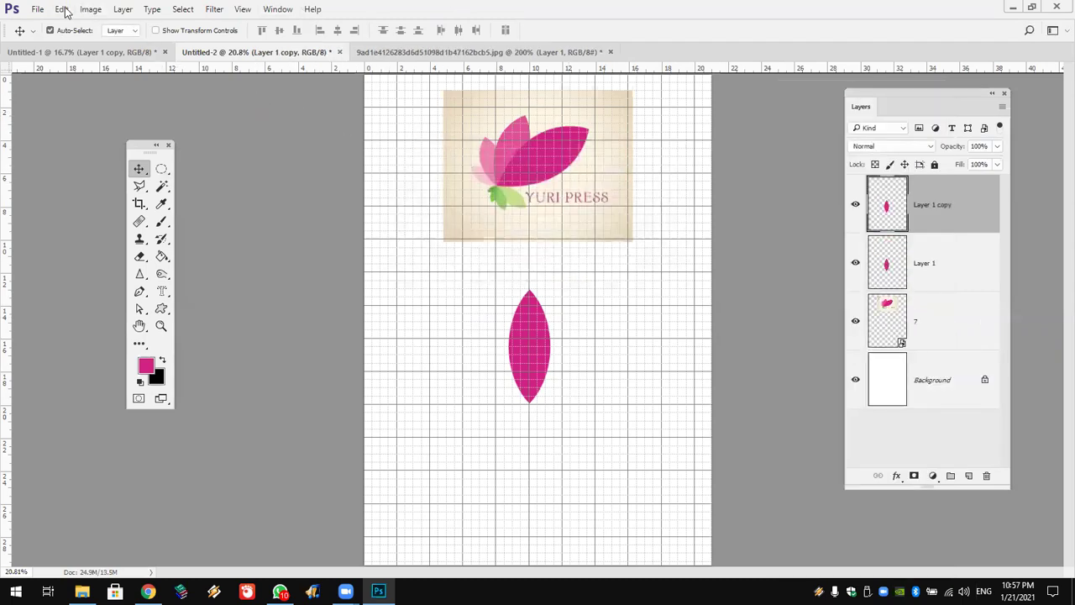
# Rotate the copied petal about 34° right around its base, then select Layer 1
pyautogui.click(62, 9)
pyautogui.click(98, 286)
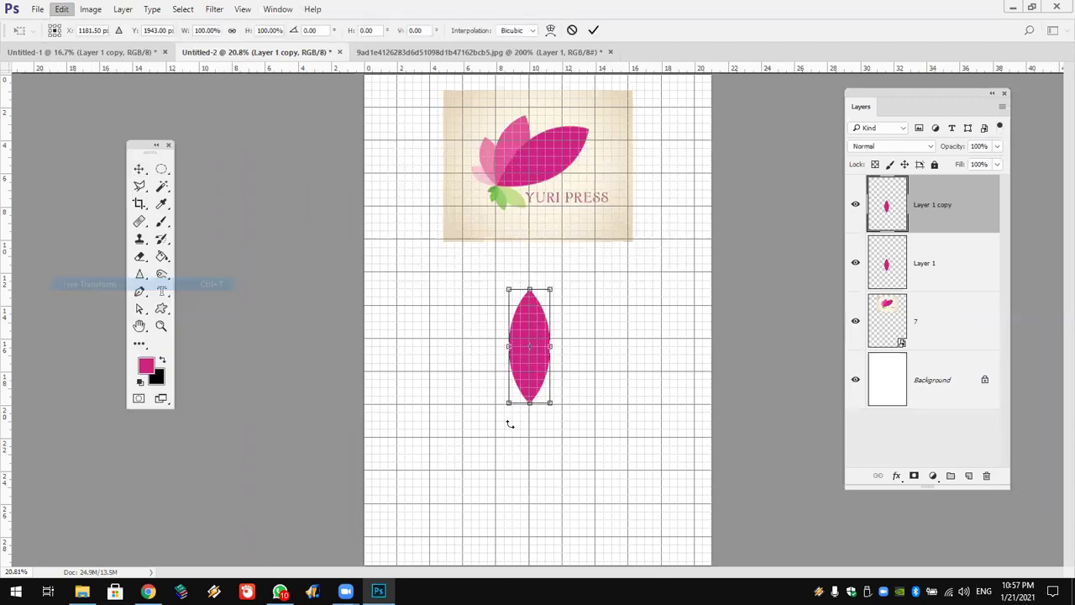
pyautogui.moveTo(532, 349); pyautogui.dragTo(529, 404)
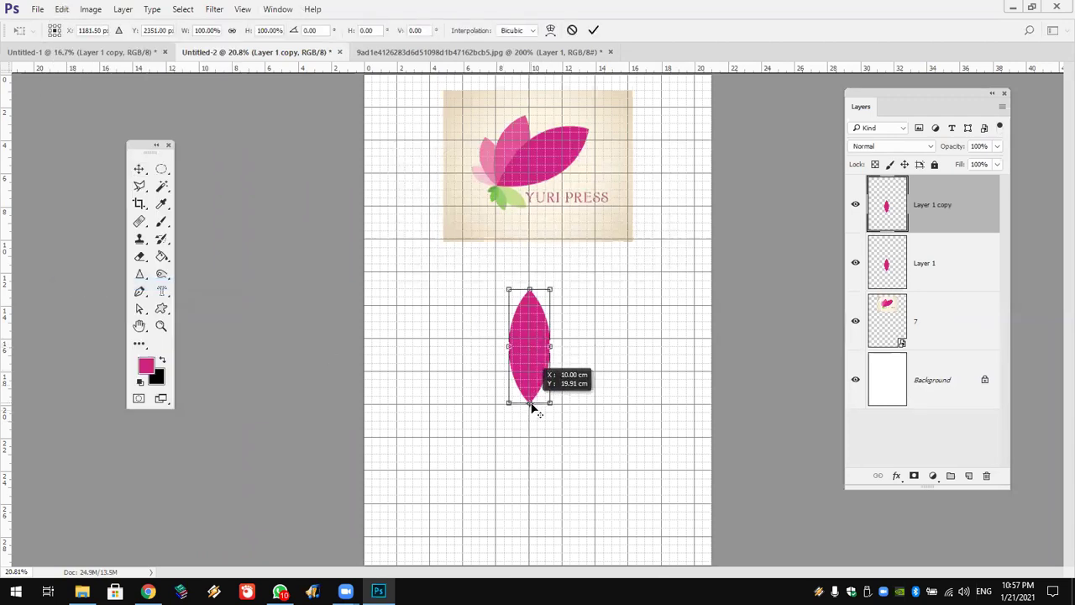
pyautogui.moveTo(569, 294); pyautogui.dragTo(621, 345)
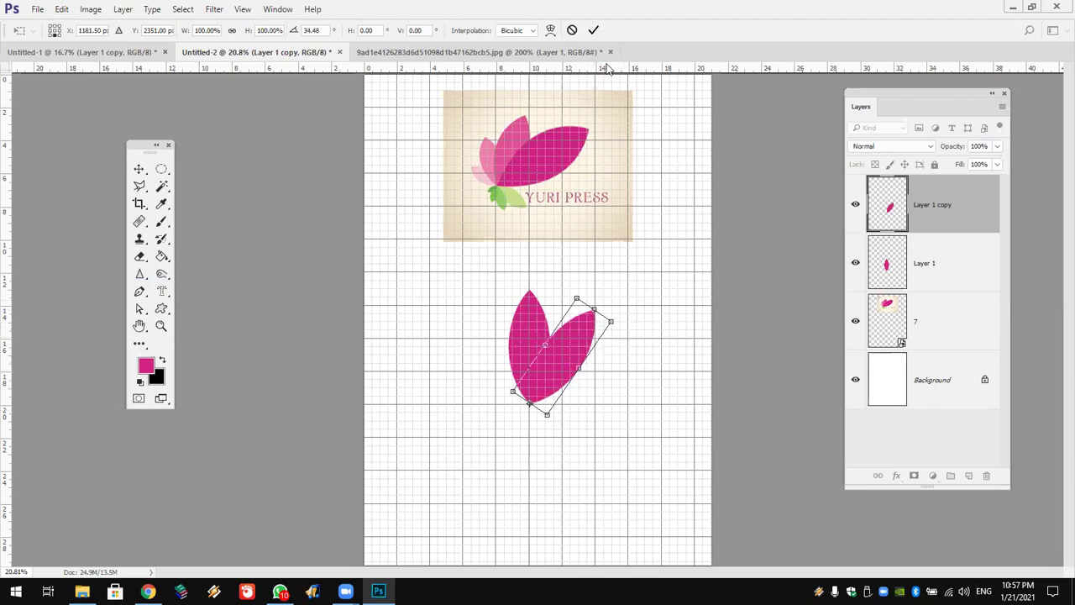
pyautogui.click(593, 31)
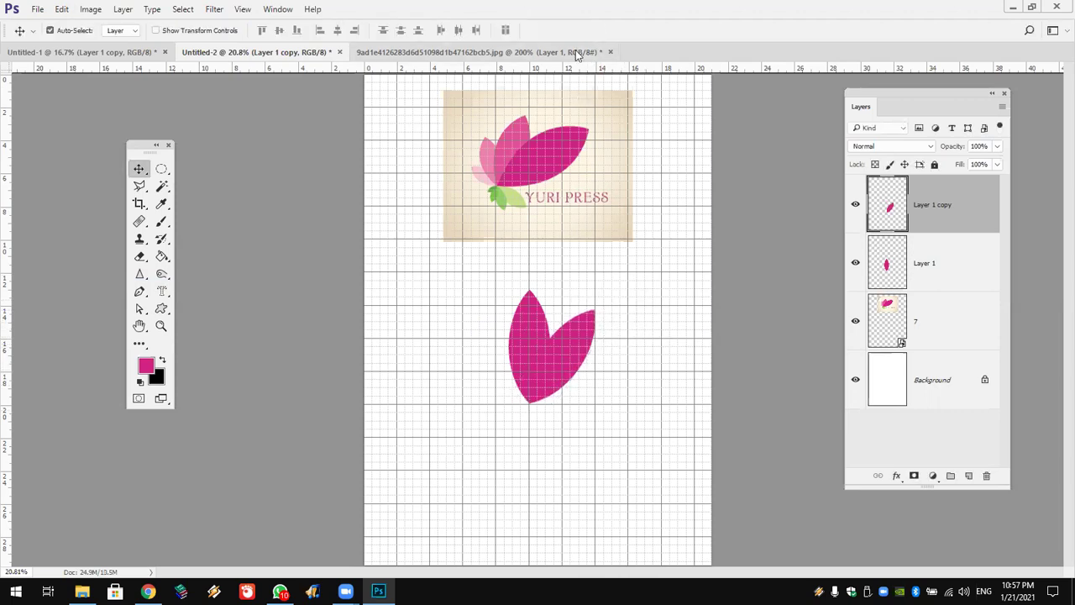
pyautogui.click(532, 324)
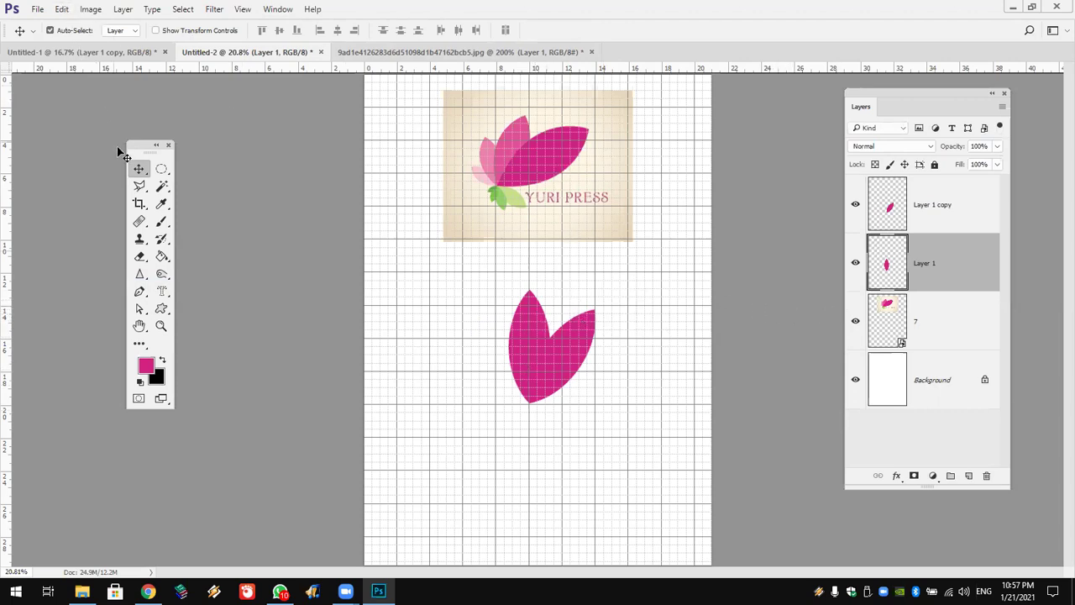
# Sample the light pink from the reference logo as foreground colour and zoom in on the petals
pyautogui.click(145, 366)
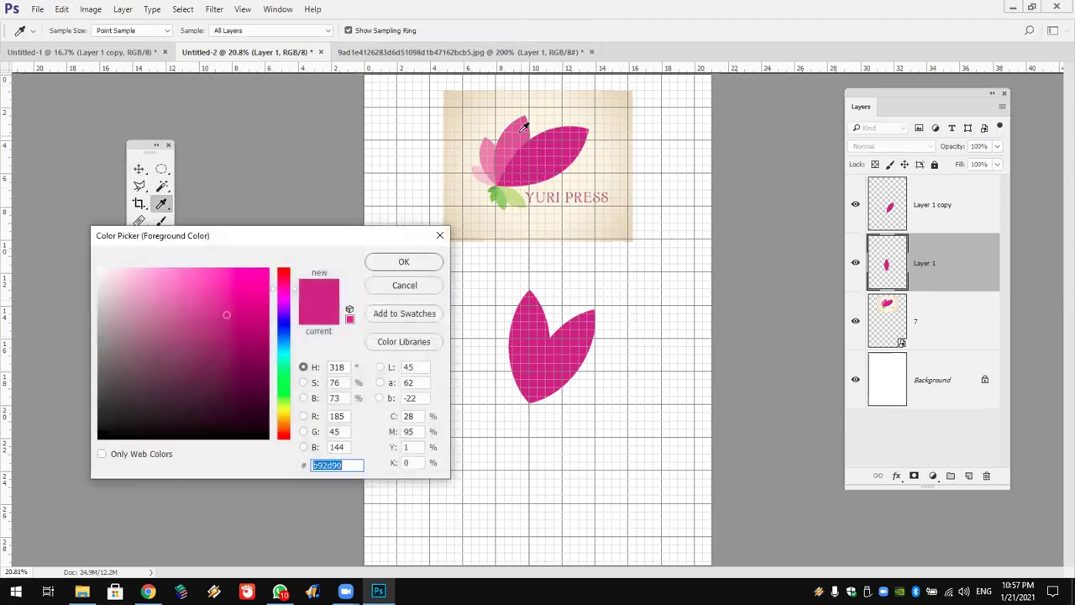
pyautogui.click(403, 261)
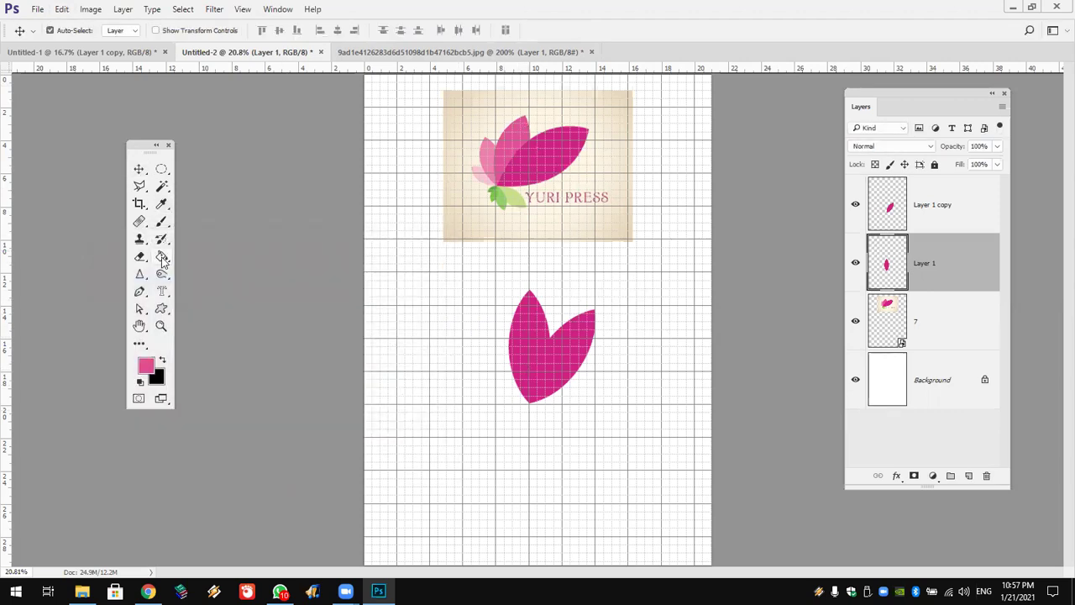
pyautogui.click(162, 257)
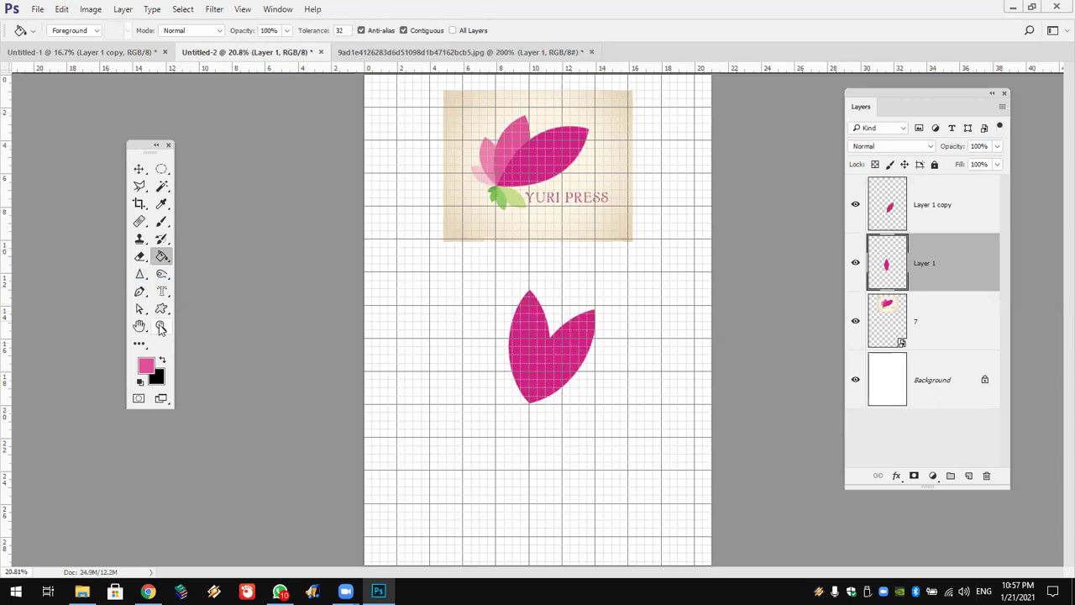
pyautogui.click(160, 326)
pyautogui.click(541, 340)
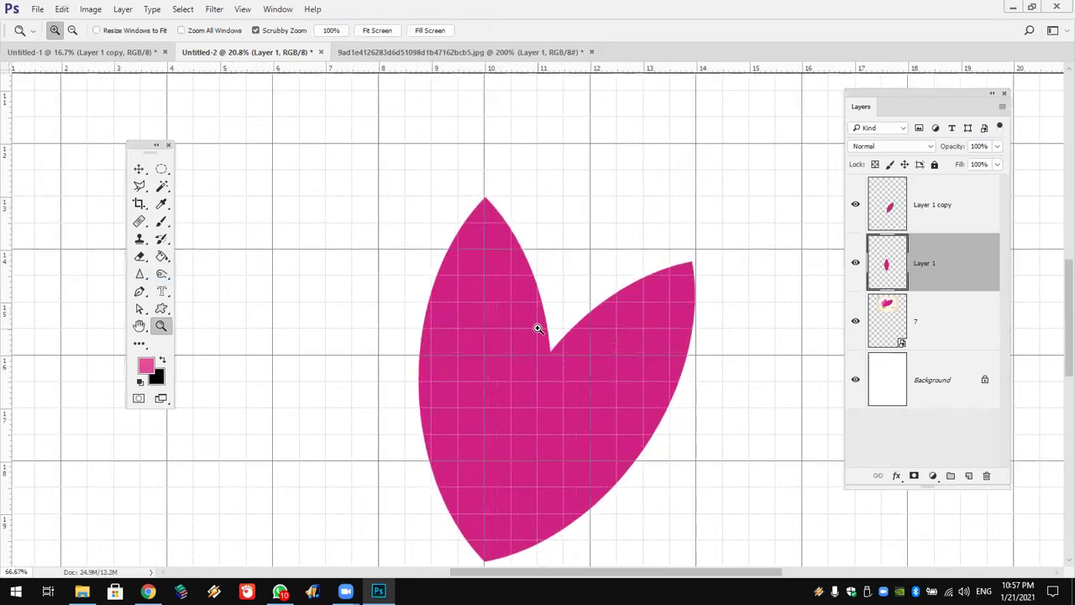
pyautogui.moveTo(538, 326); pyautogui.dragTo(547, 284)
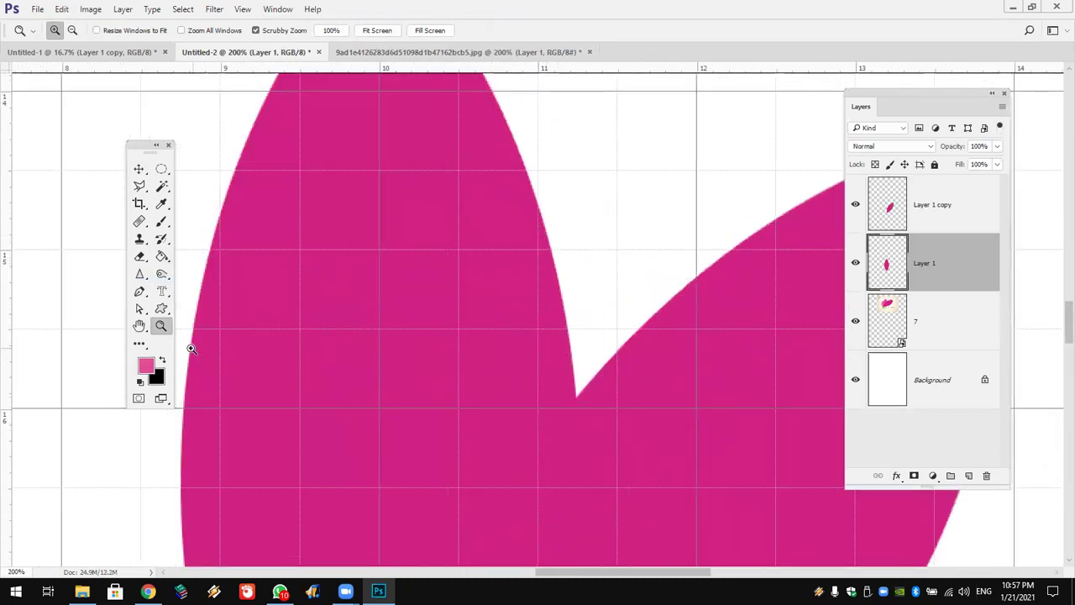
# Try a black fill on the left petal, undo it, and view the petals at 100%
pyautogui.click(163, 360)
pyautogui.press('g')
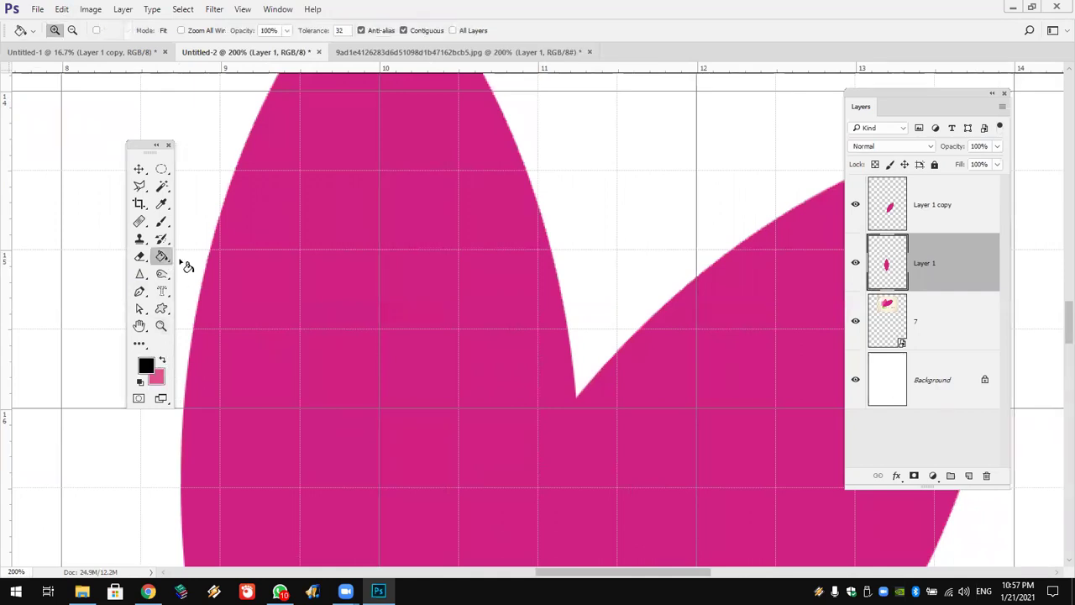
pyautogui.click(415, 293)
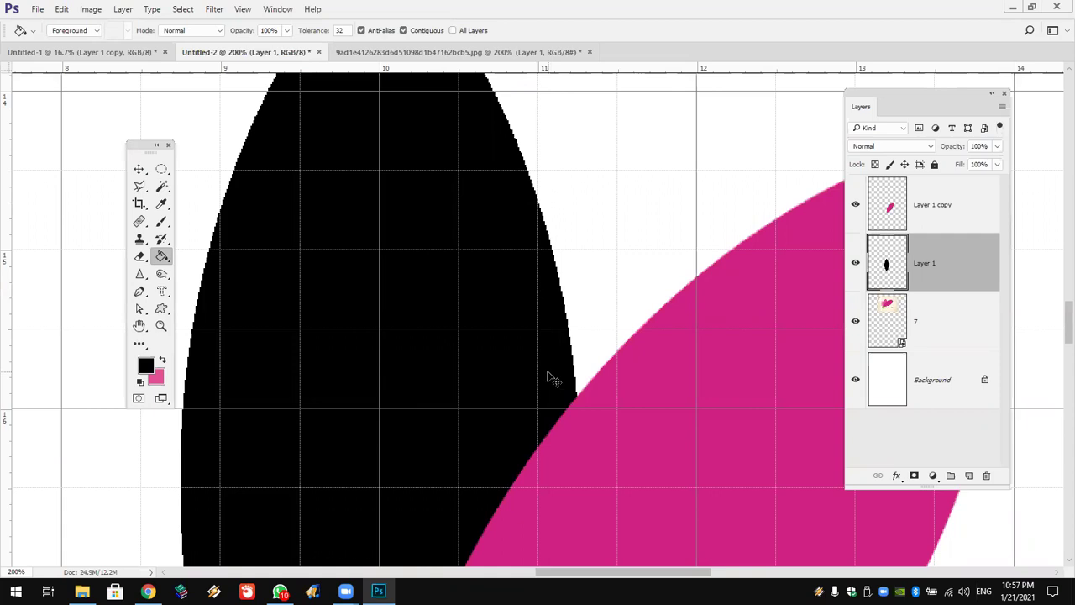
pyautogui.hotkey('ctrl', 'z')
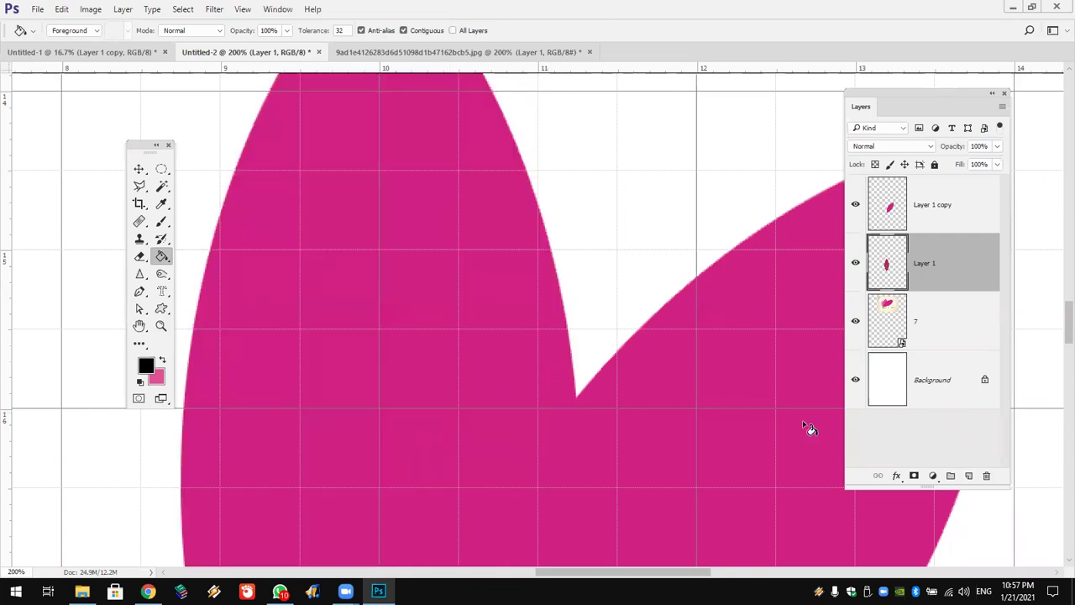
pyautogui.doubleClick(160, 326)
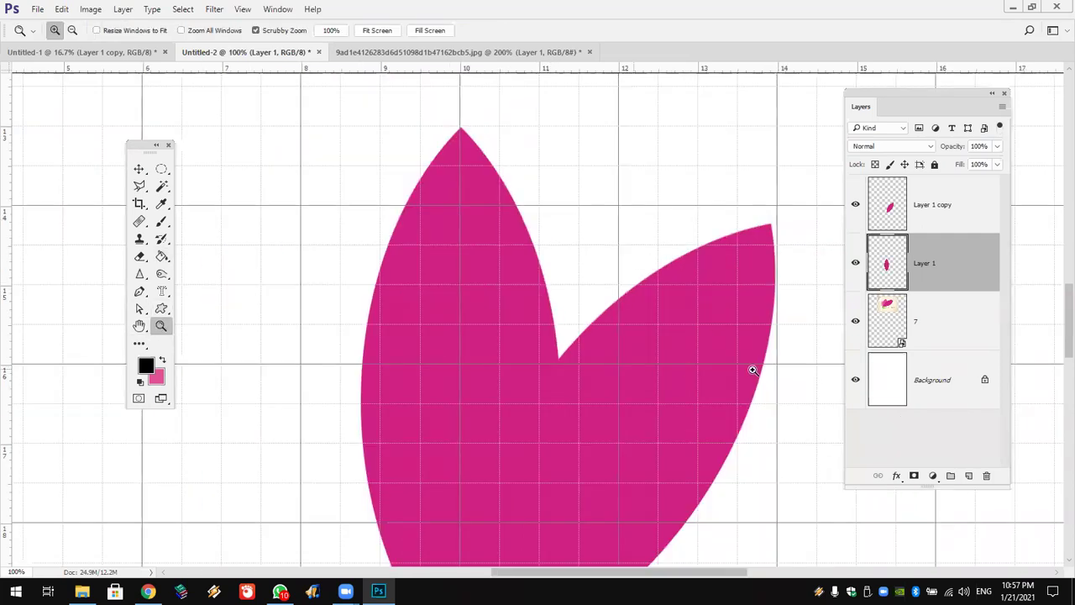
pyautogui.click(896, 475)
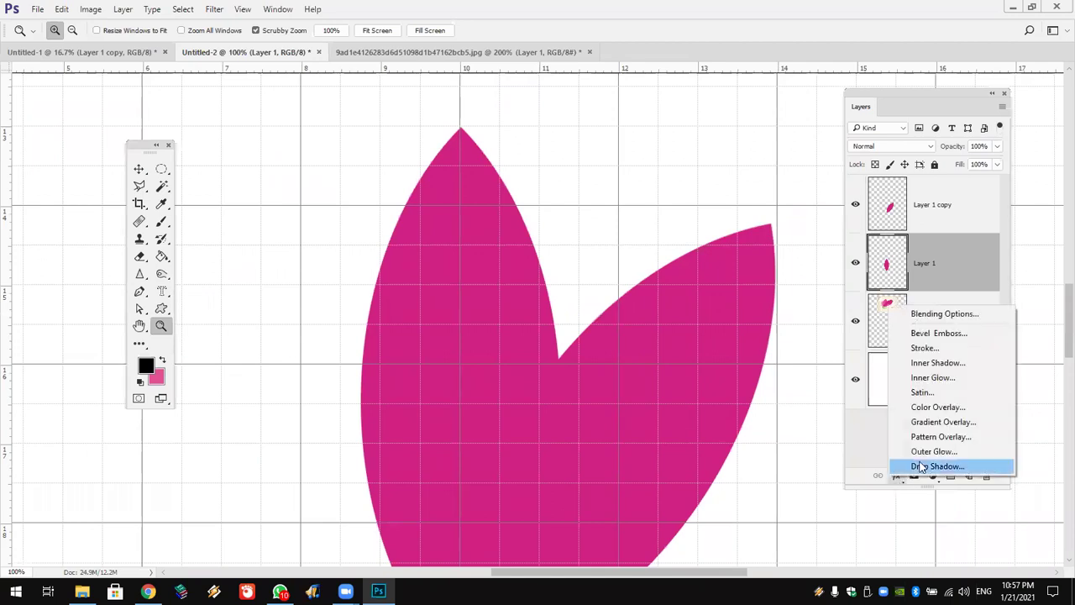
# Open the overlay colour chooser, then cancel the unwanted brown colour overlay
pyautogui.press('Escape')
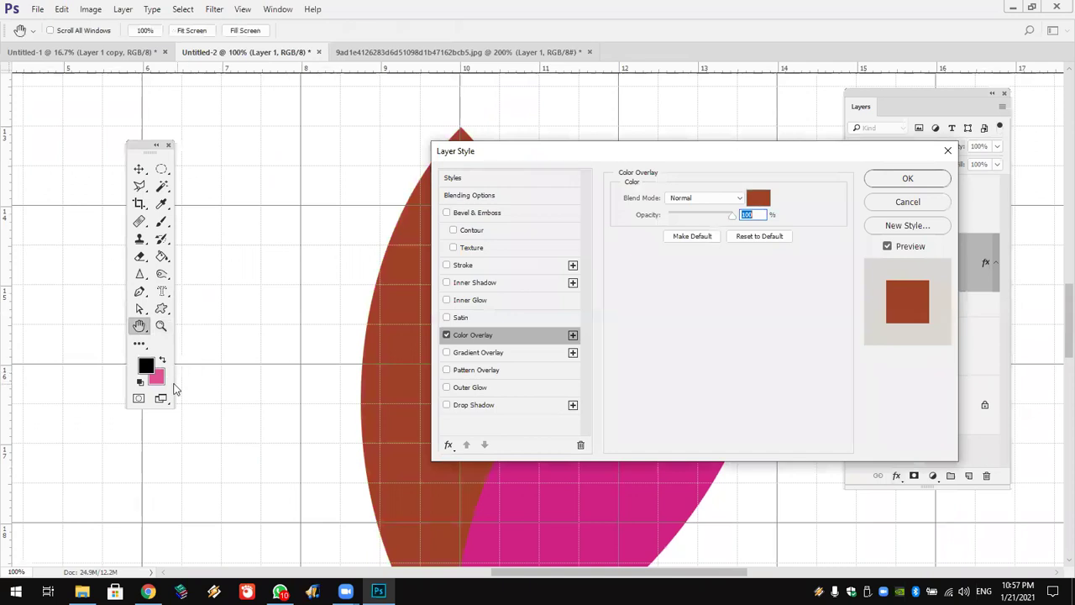
pyautogui.click(752, 202)
pyautogui.moveTo(241, 241); pyautogui.dragTo(403, 244)
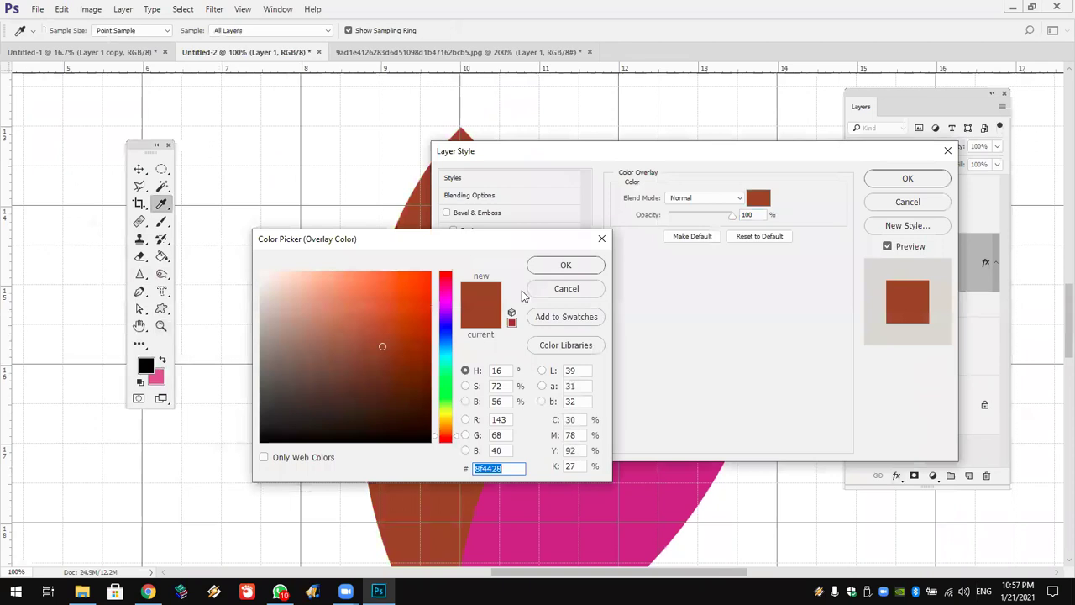
pyautogui.click(566, 288)
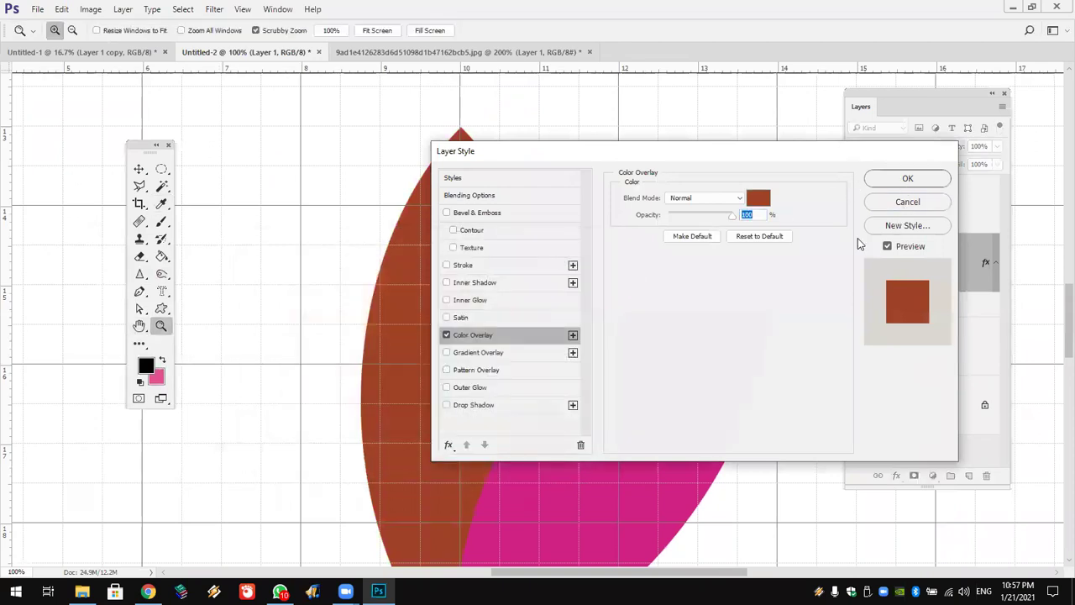
pyautogui.click(906, 202)
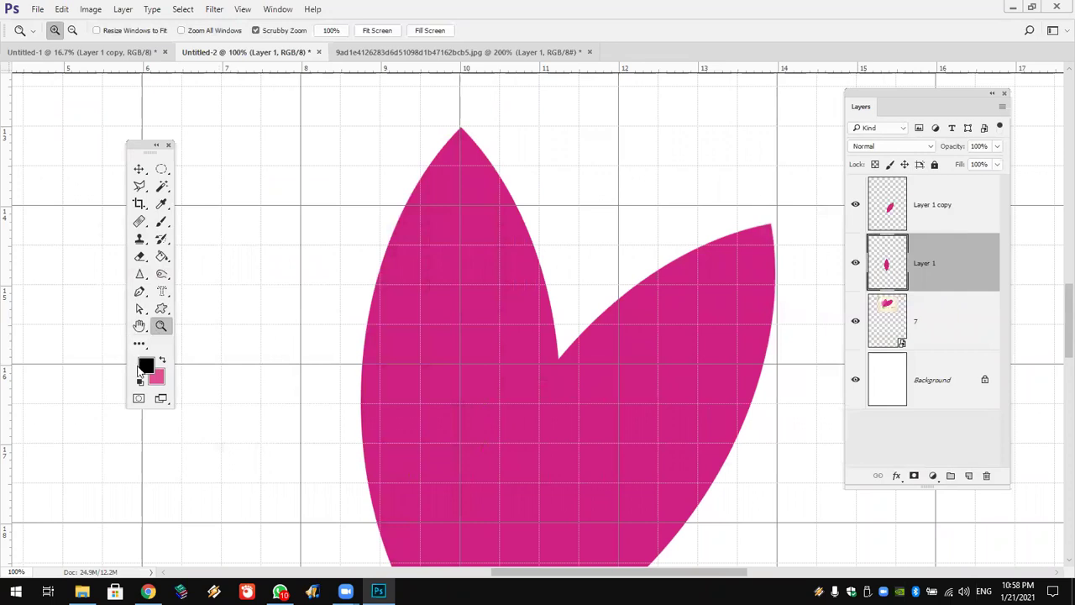
# Fit the page and give the left petal a light pink (c959a1) Color Overlay sampled from the logo
pyautogui.doubleClick(140, 326)
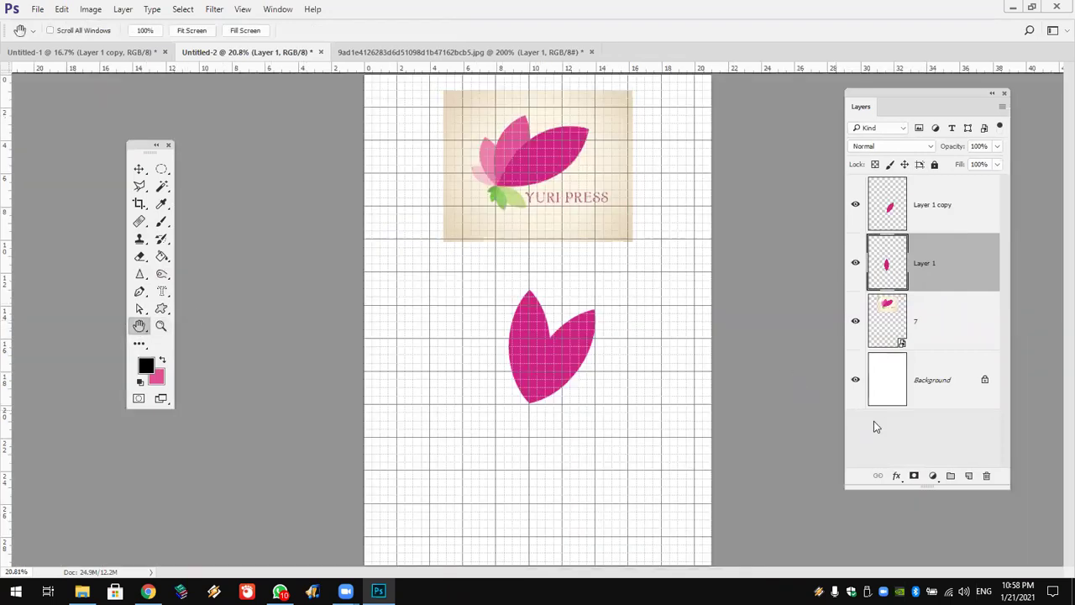
pyautogui.click(896, 475)
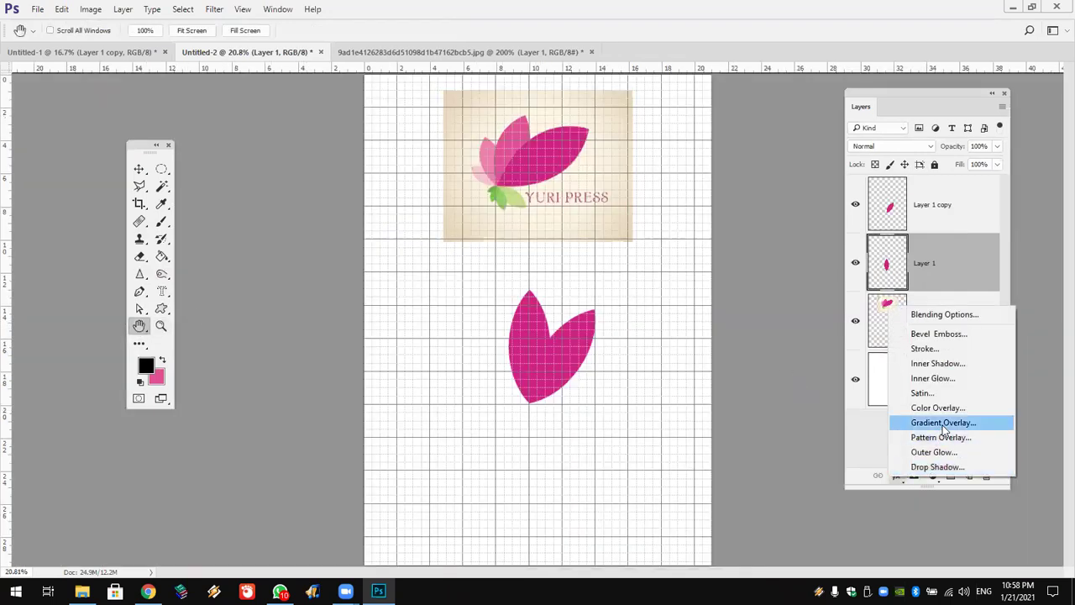
pyautogui.click(952, 409)
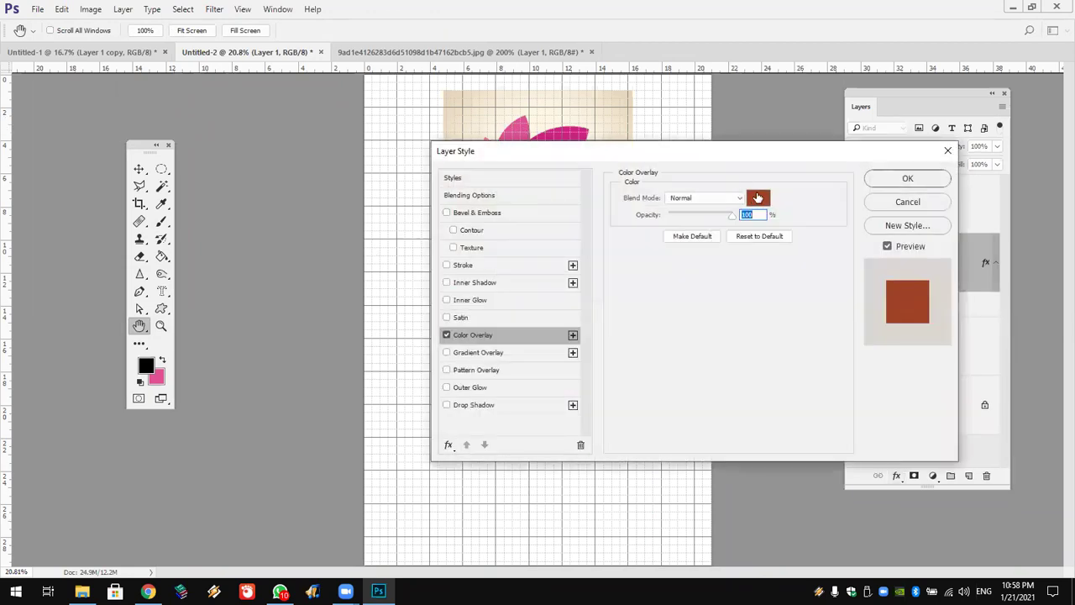
pyautogui.click(758, 198)
pyautogui.click(520, 126)
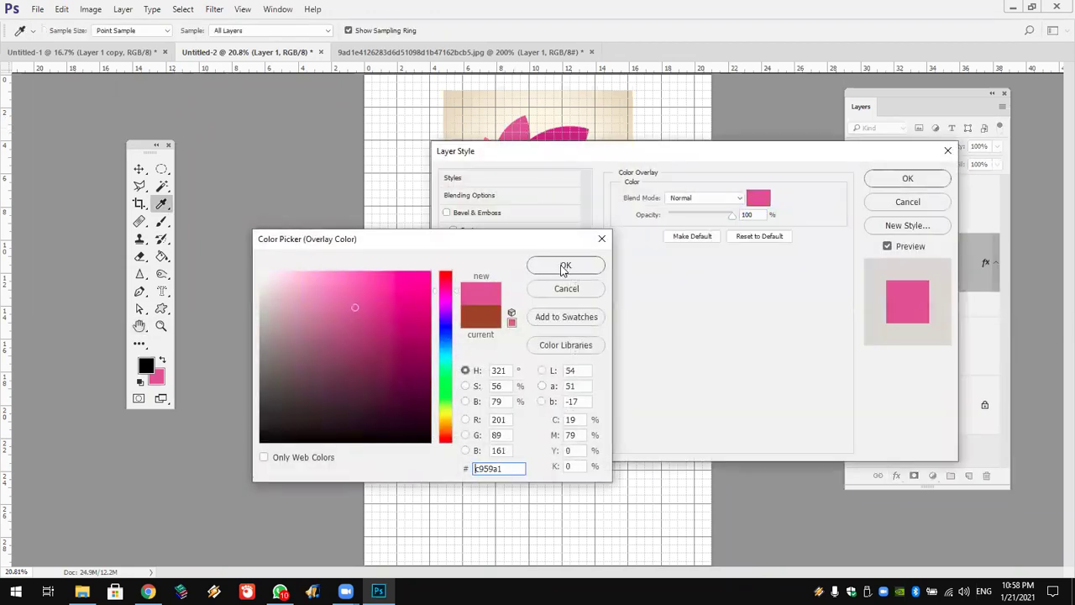
pyautogui.click(564, 267)
pyautogui.click(907, 178)
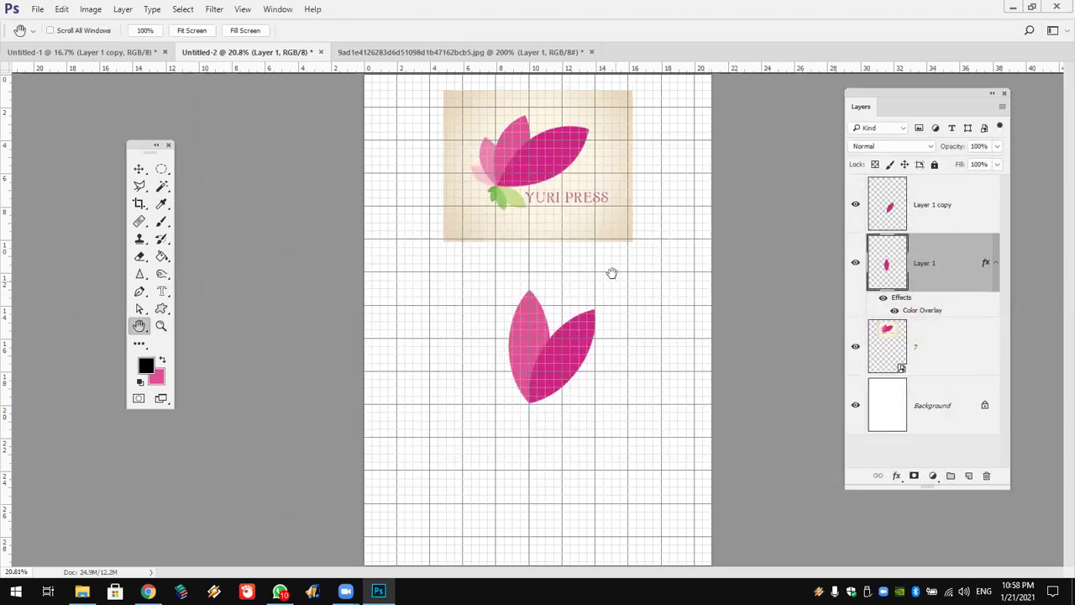
# Rotate the left petal about 10.9° around its base and scale it proportionally to 86%
pyautogui.click(62, 10)
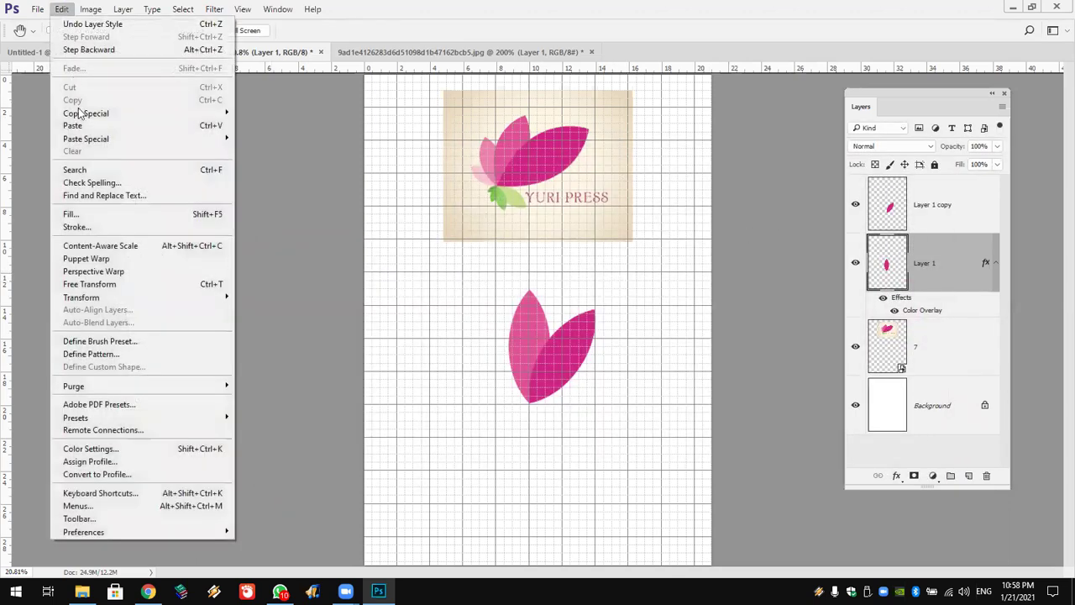
pyautogui.click(128, 287)
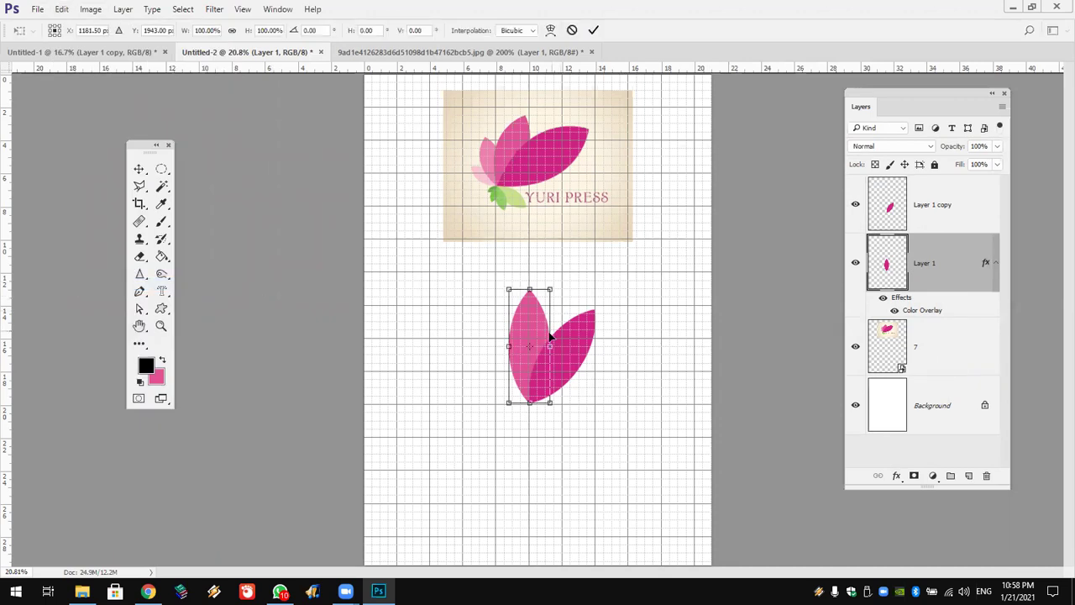
pyautogui.moveTo(528, 357); pyautogui.dragTo(530, 402)
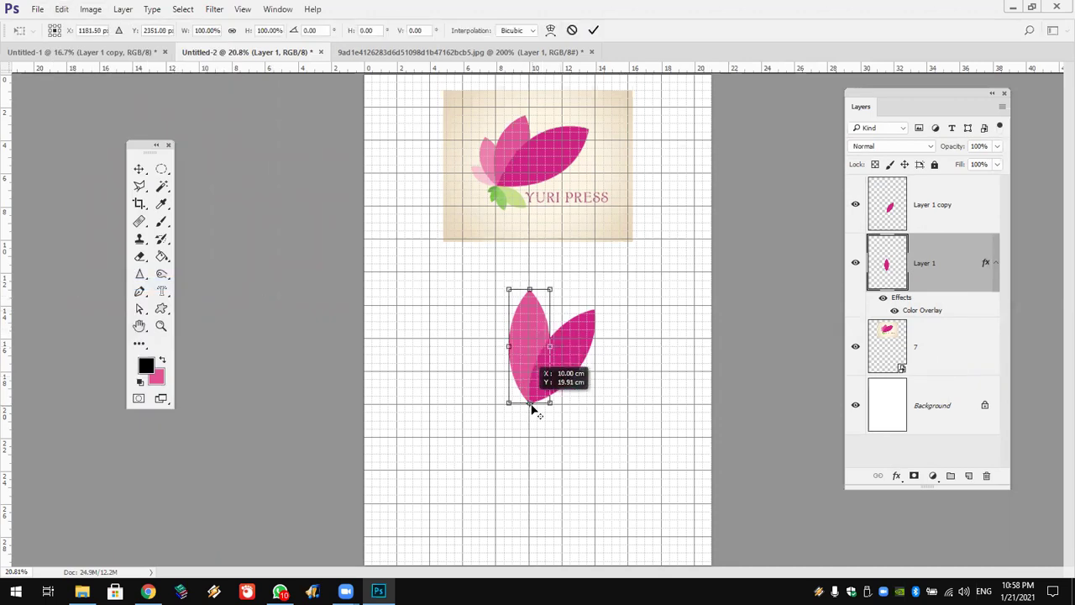
pyautogui.moveTo(574, 292); pyautogui.dragTo(594, 299)
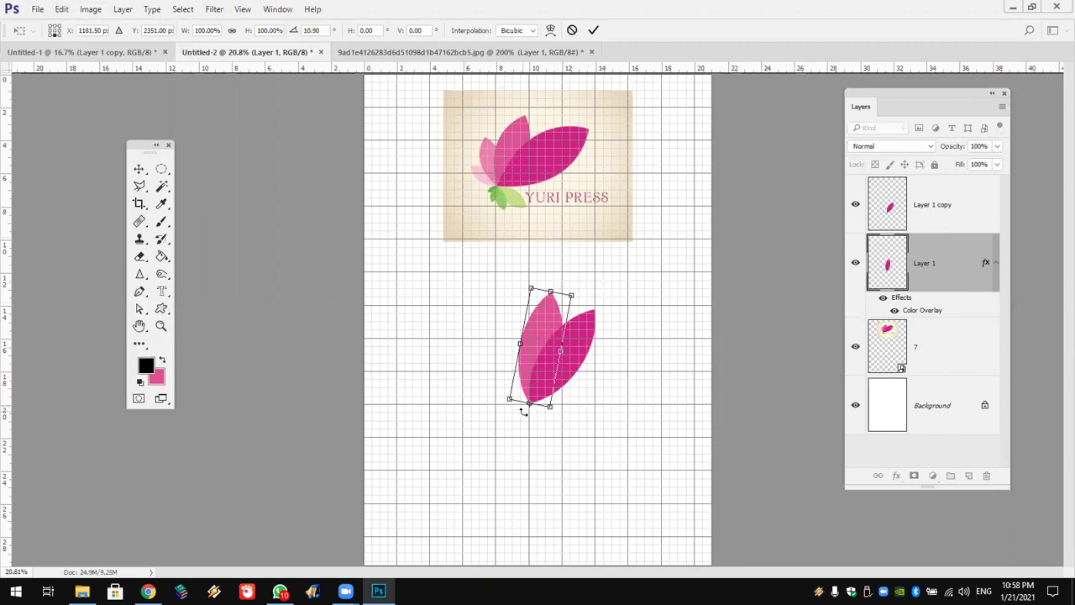
pyautogui.click(232, 31)
pyautogui.press('Down')
pyautogui.press('Down')
pyautogui.press('Down')
pyautogui.press('Down')
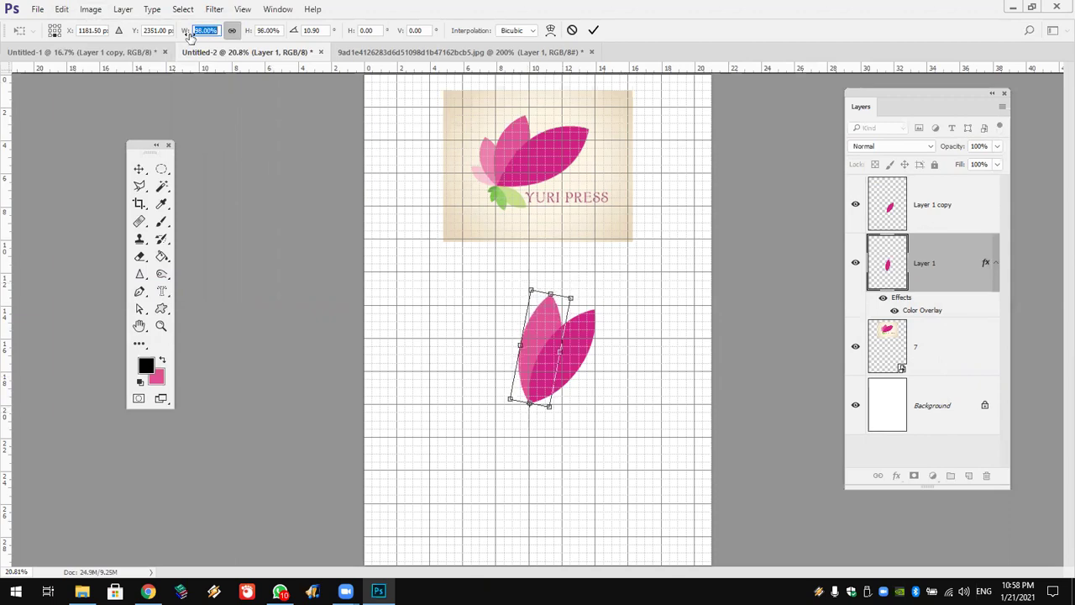
pyautogui.moveTo(186, 34)
pyautogui.mouseDown()
pyautogui.moveTo(168, 34)
pyautogui.moveTo(179, 39)
pyautogui.mouseUp()
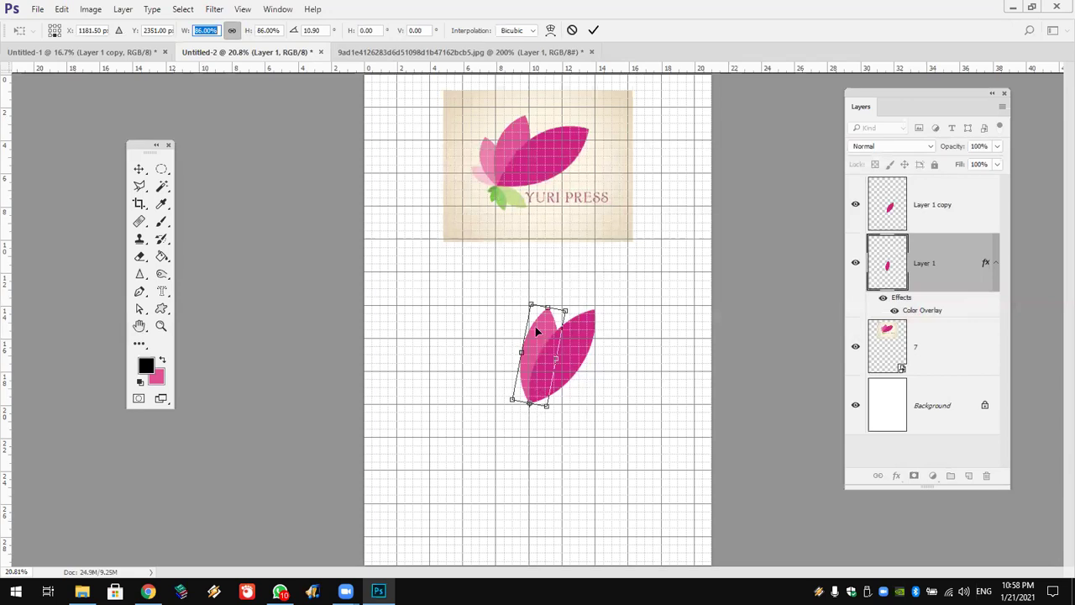
pyautogui.click(593, 29)
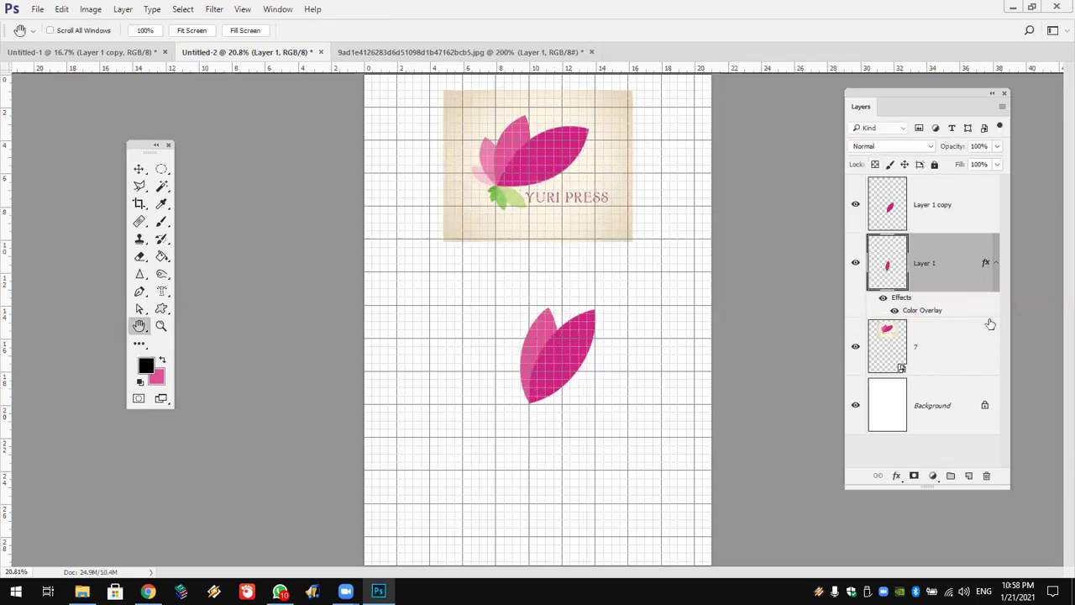
# Duplicate both petal layers as Layer 1 copy 2 and copy 3
pyautogui.keyDown('ctrl'); pyautogui.click(943, 207); pyautogui.keyUp('ctrl')
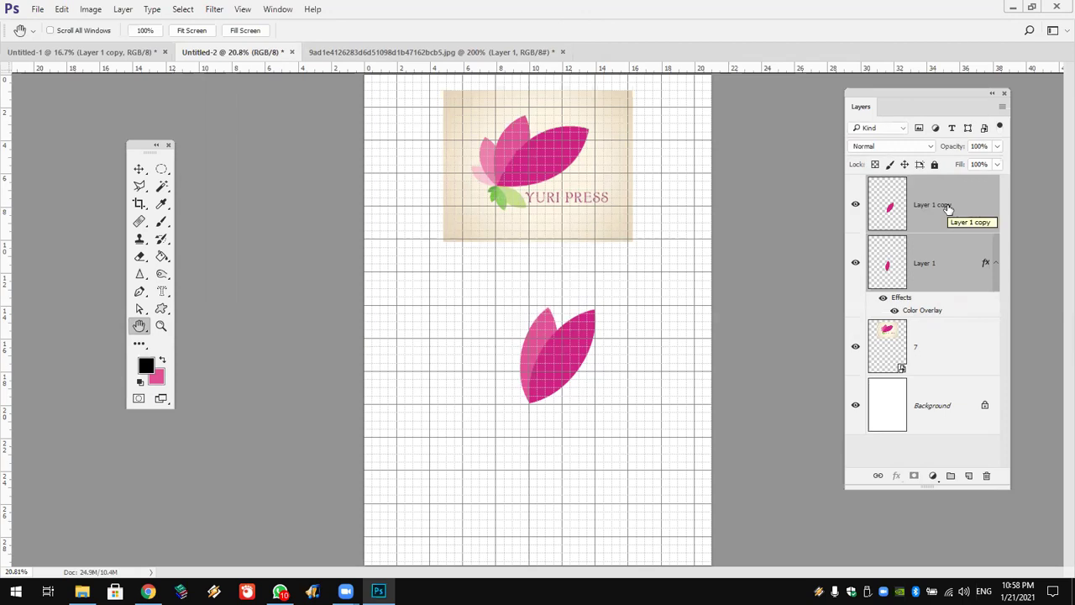
pyautogui.rightClick(947, 207)
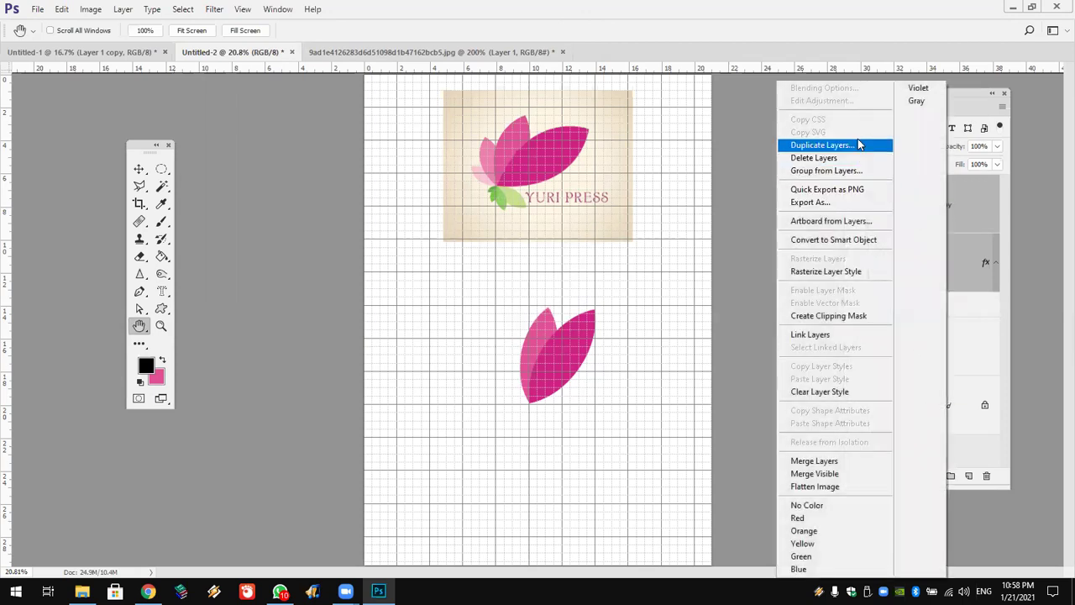
pyautogui.click(857, 143)
pyautogui.click(652, 177)
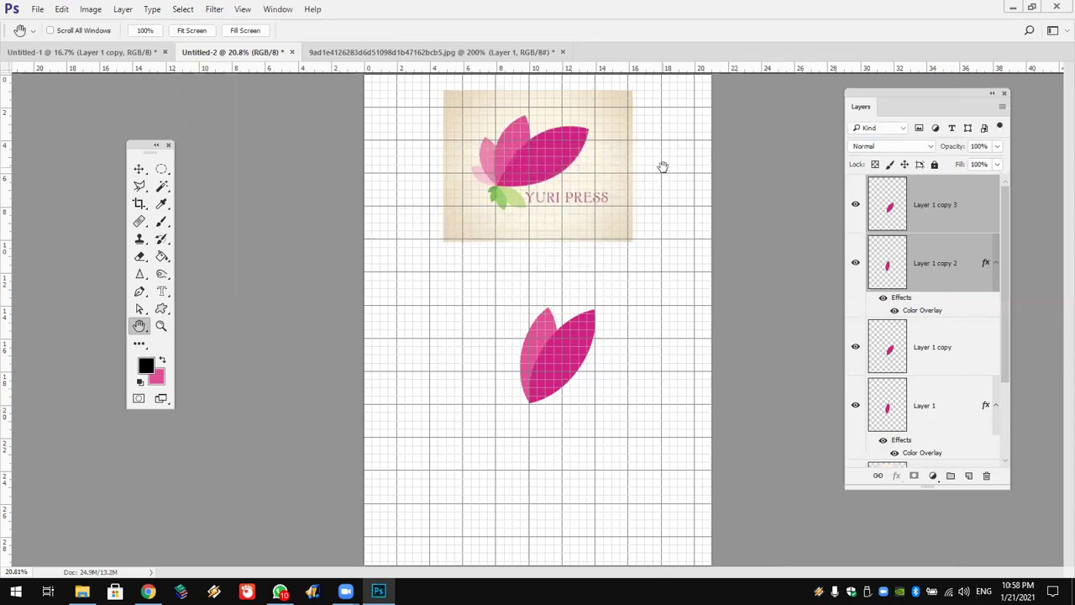
# Rotate the copied petals about -49° around their bottom-left corner and scale them to 72%
pyautogui.click(62, 9)
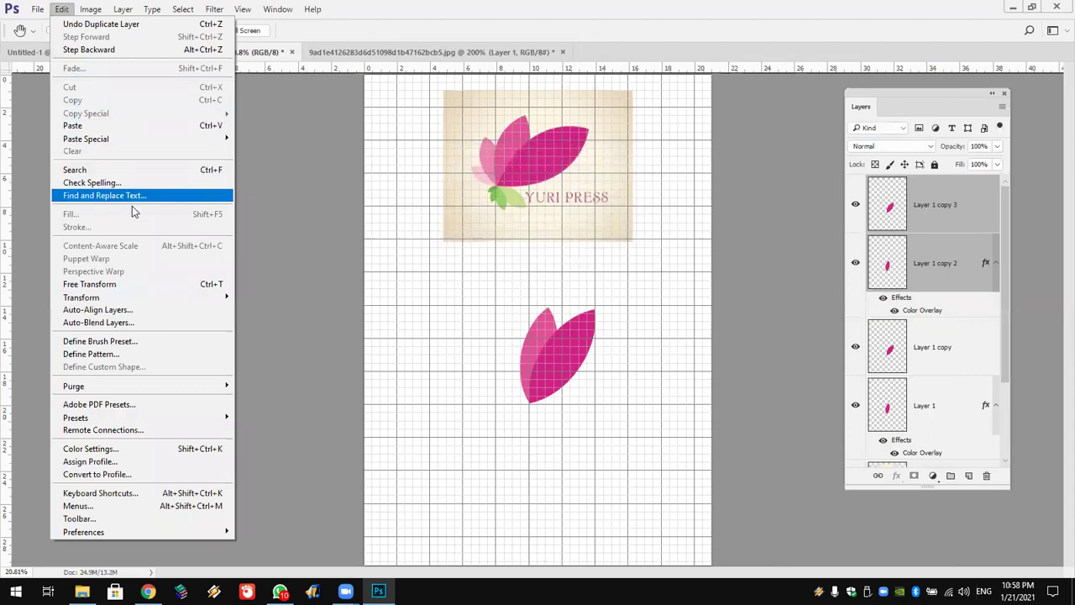
pyautogui.click(164, 287)
pyautogui.moveTo(556, 356); pyautogui.dragTo(532, 406)
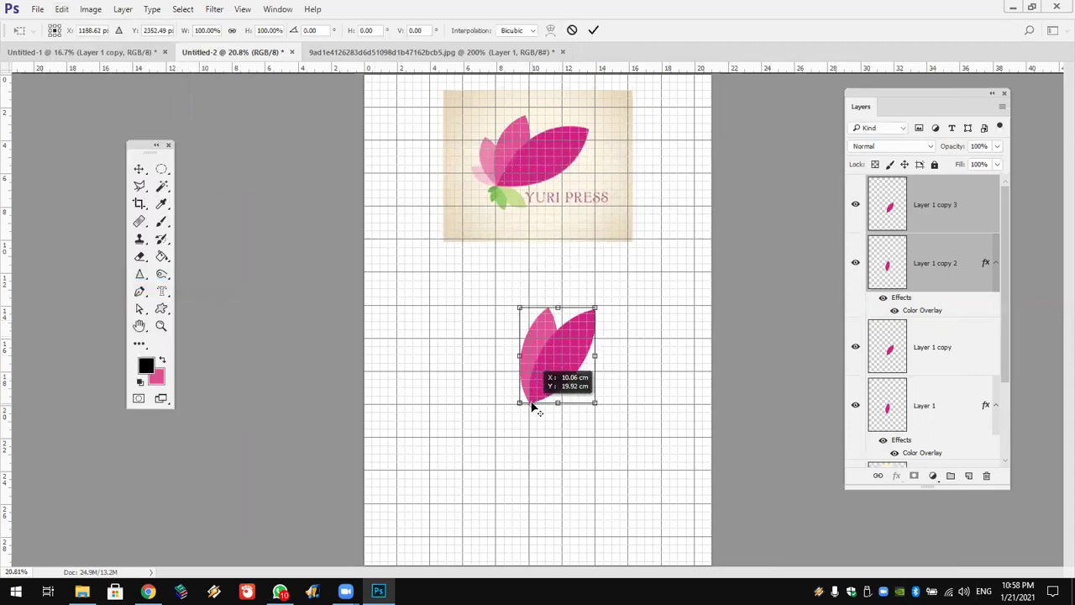
pyautogui.moveTo(482, 290); pyautogui.dragTo(416, 374)
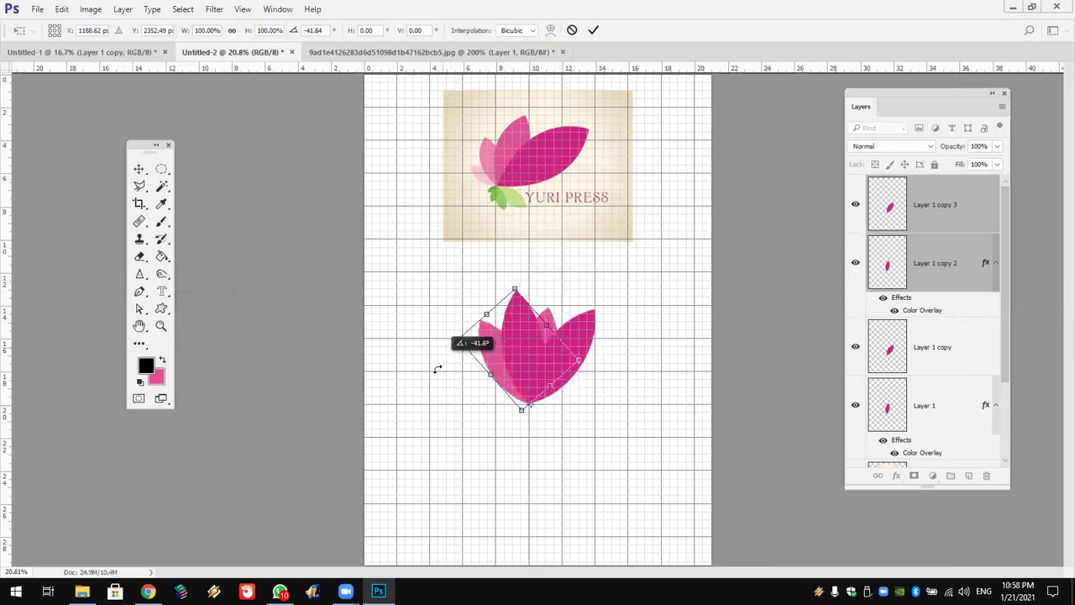
pyautogui.click(204, 30)
pyautogui.press('Up')
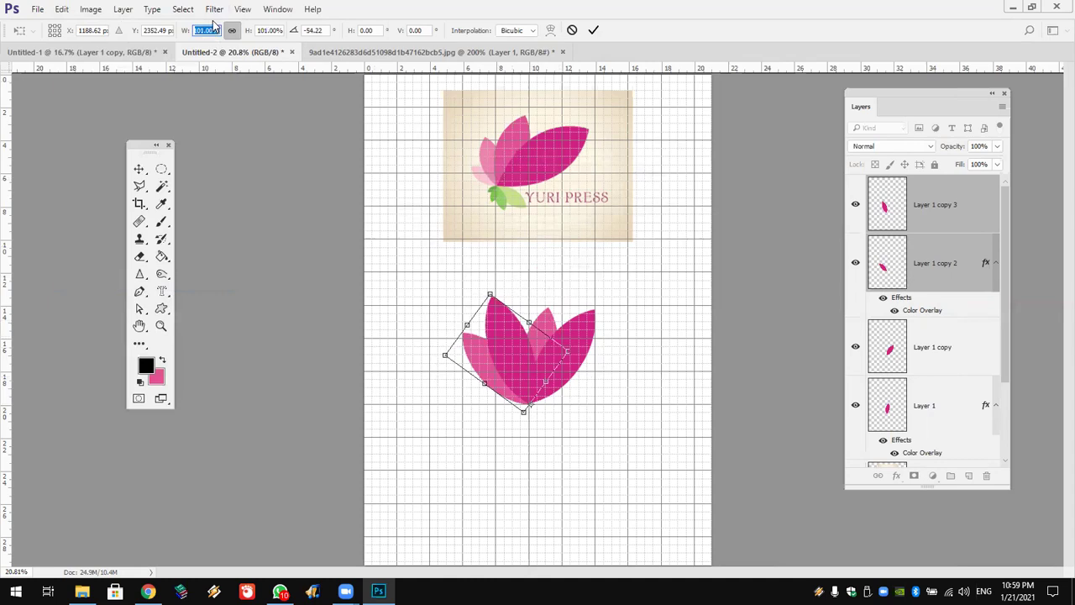
pyautogui.press('Down')
pyautogui.press('Down')
pyautogui.press('Down')
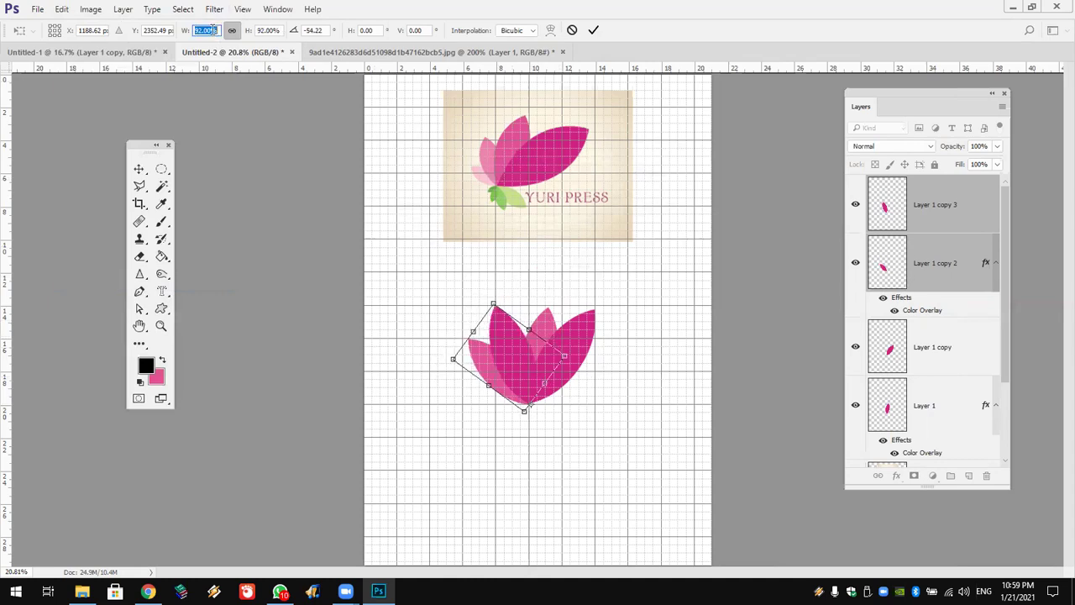
pyautogui.press('Down')
pyautogui.press('Down')
pyautogui.press('Down')
pyautogui.press('Down')
pyautogui.press('Down')
pyautogui.press('Down')
pyautogui.press('Down')
pyautogui.press('Down')
pyautogui.press('Down')
pyautogui.press('Down')
pyautogui.press('Down')
pyautogui.moveTo(183, 34); pyautogui.dragTo(174, 36)
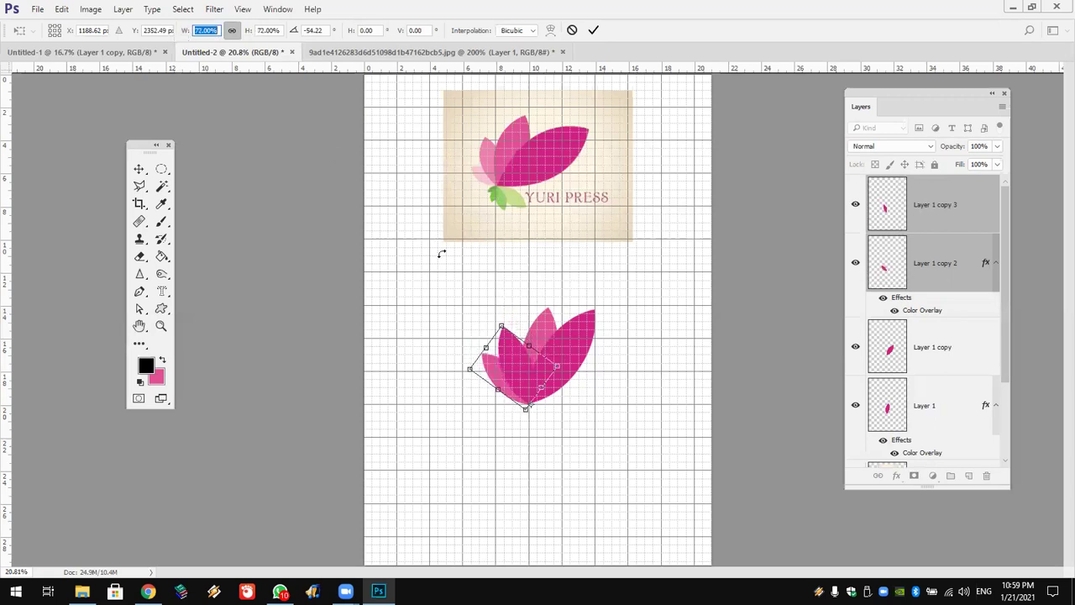
pyautogui.moveTo(504, 298); pyautogui.dragTo(513, 239)
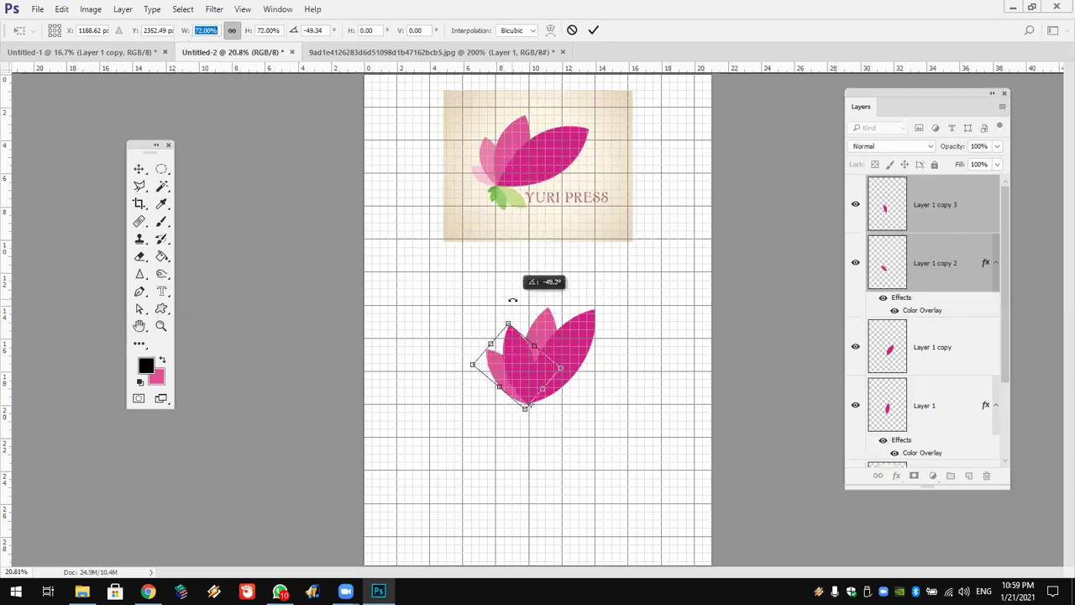
pyautogui.click(593, 30)
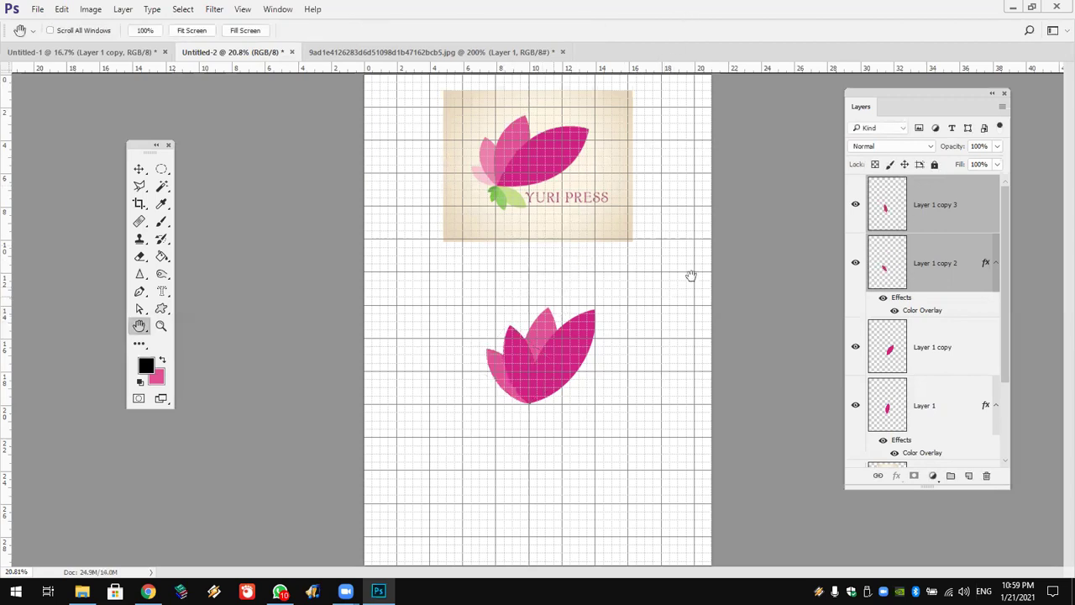
# Move Layer 1 copy 2 and copy 3 below Layer 1 in the stack
pyautogui.moveTo(960, 211); pyautogui.dragTo(940, 411)
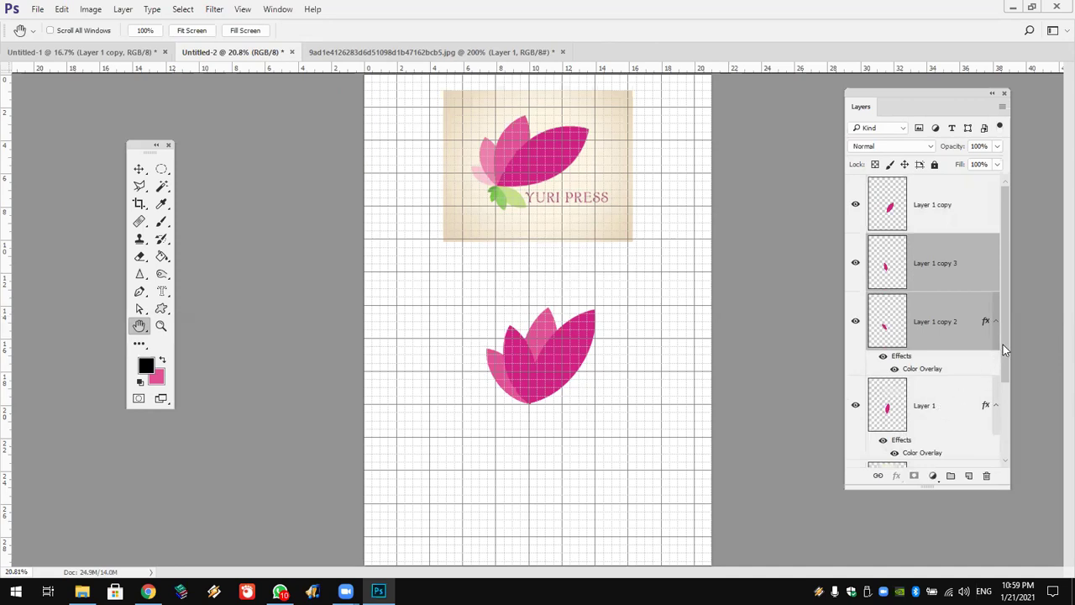
pyautogui.moveTo(1005, 345); pyautogui.dragTo(1007, 360)
pyautogui.moveTo(952, 286); pyautogui.dragTo(954, 394)
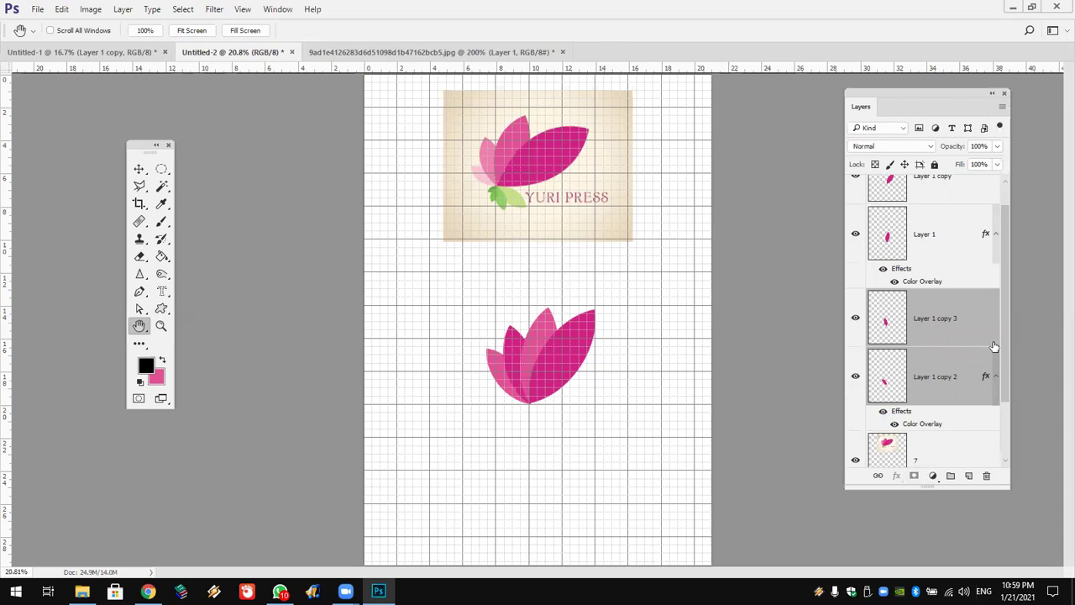
# Select all four petal layers and duplicate them as copies 4 to 7
pyautogui.keyDown('ctrl'); pyautogui.click(936, 245); pyautogui.keyUp('ctrl')
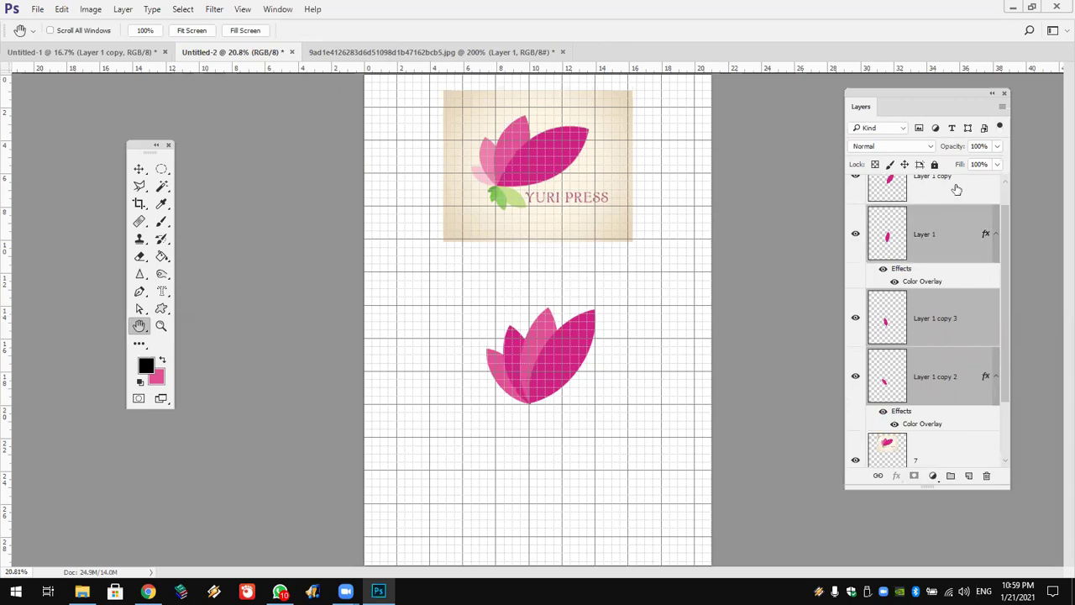
pyautogui.keyDown('ctrl'); pyautogui.click(952, 190); pyautogui.keyUp('ctrl')
pyautogui.rightClick(953, 190)
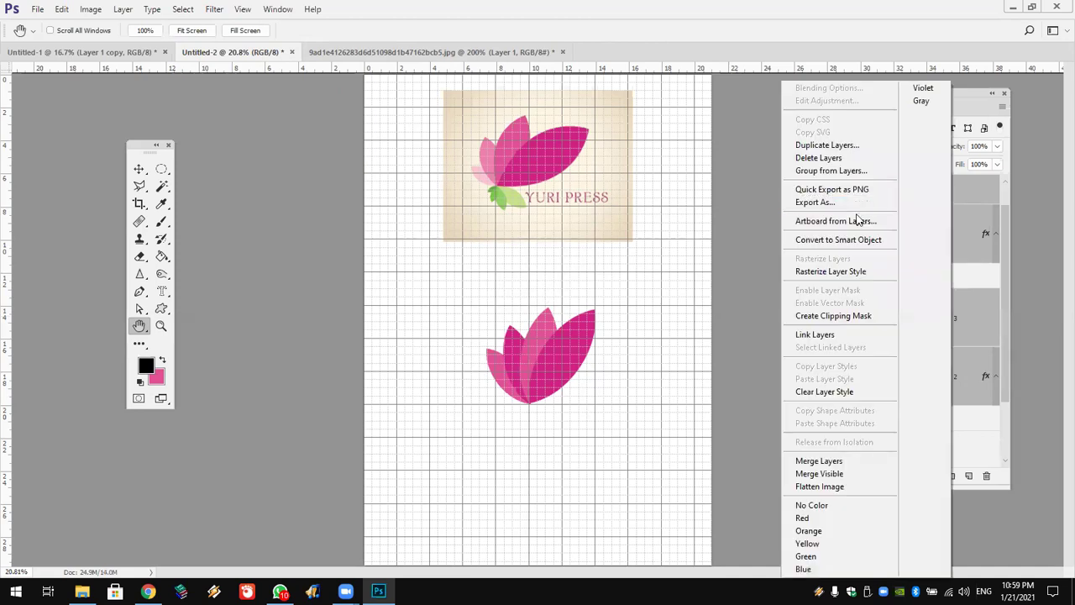
pyautogui.click(831, 144)
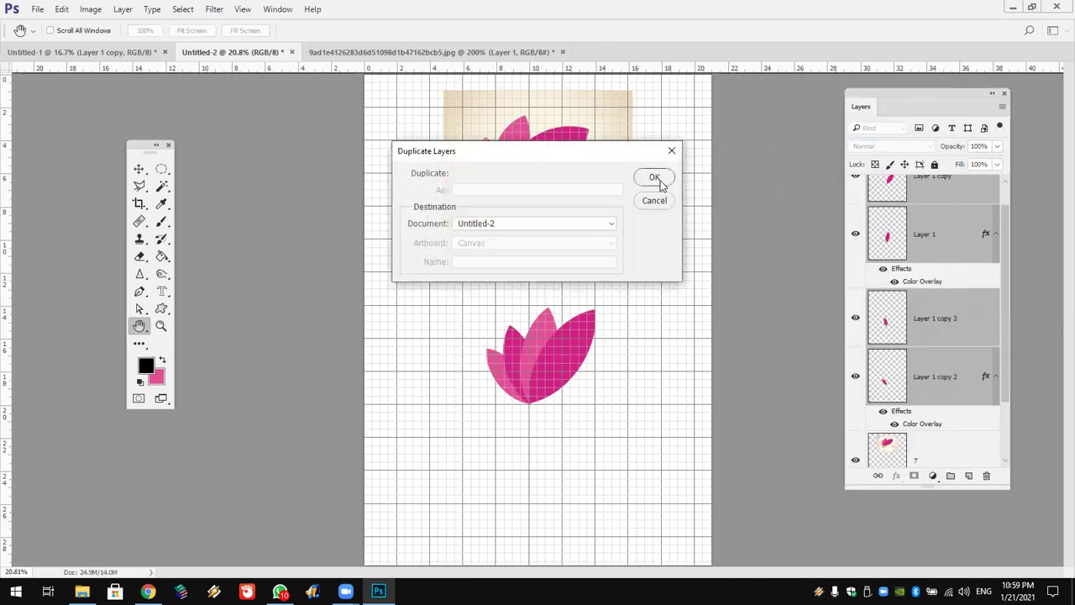
pyautogui.click(654, 177)
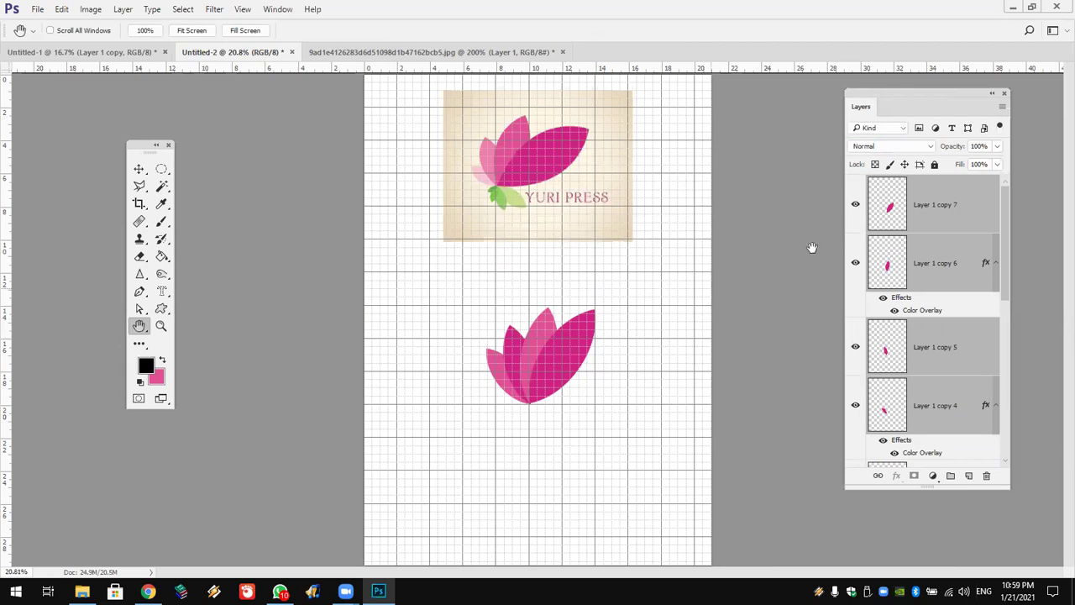
# Flip the duplicated petals vertically and move them down below the flower
pyautogui.click(61, 9)
pyautogui.moveTo(82, 298)
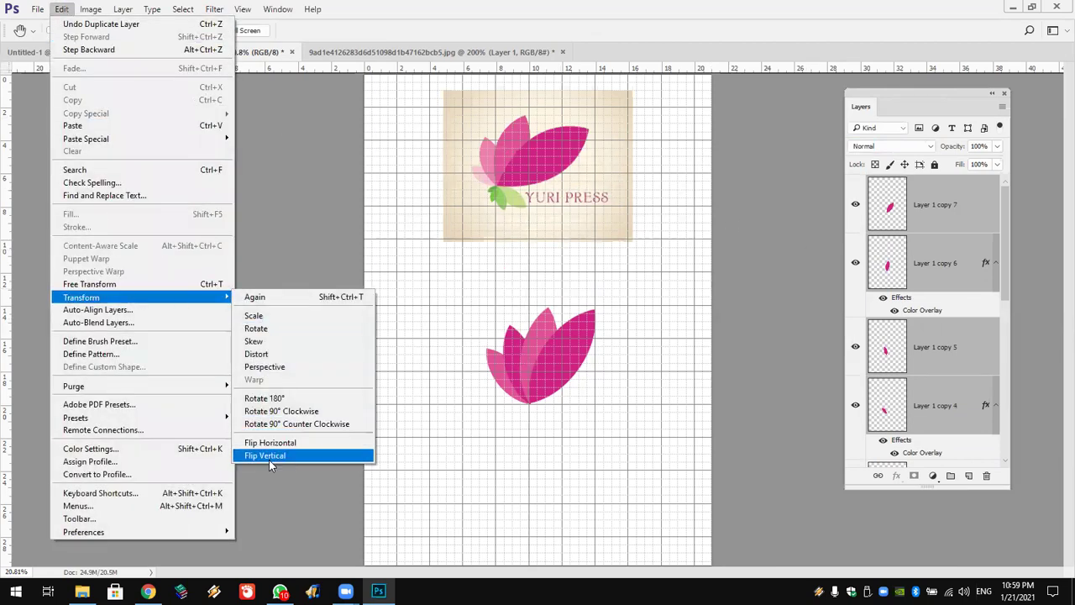
pyautogui.click(269, 455)
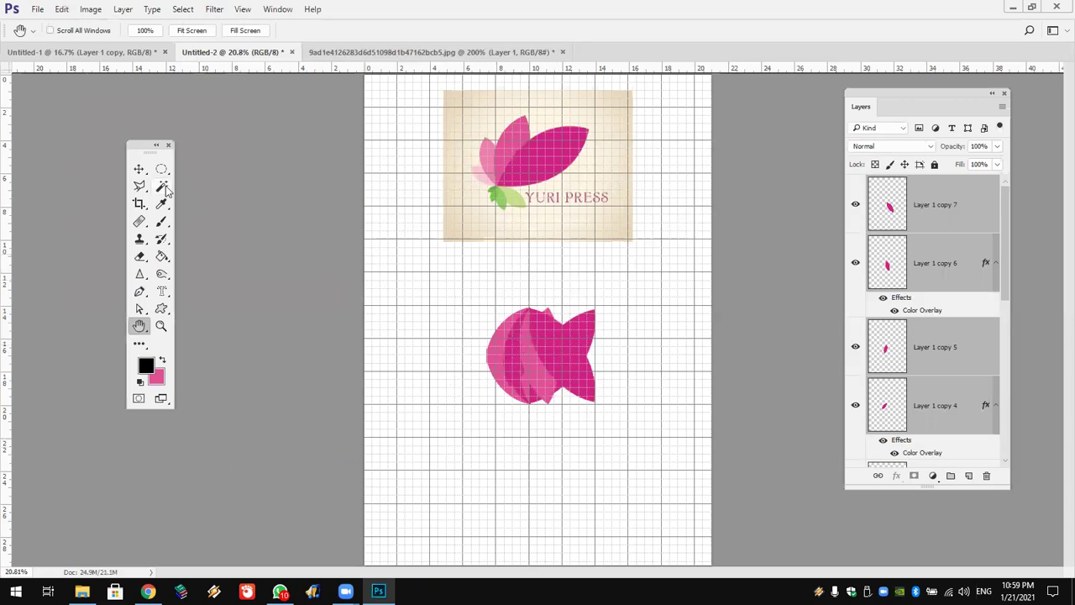
pyautogui.click(139, 169)
pyautogui.moveTo(554, 376)
pyautogui.mouseDown()
pyautogui.moveTo(564, 396)
pyautogui.moveTo(551, 435)
pyautogui.mouseUp()
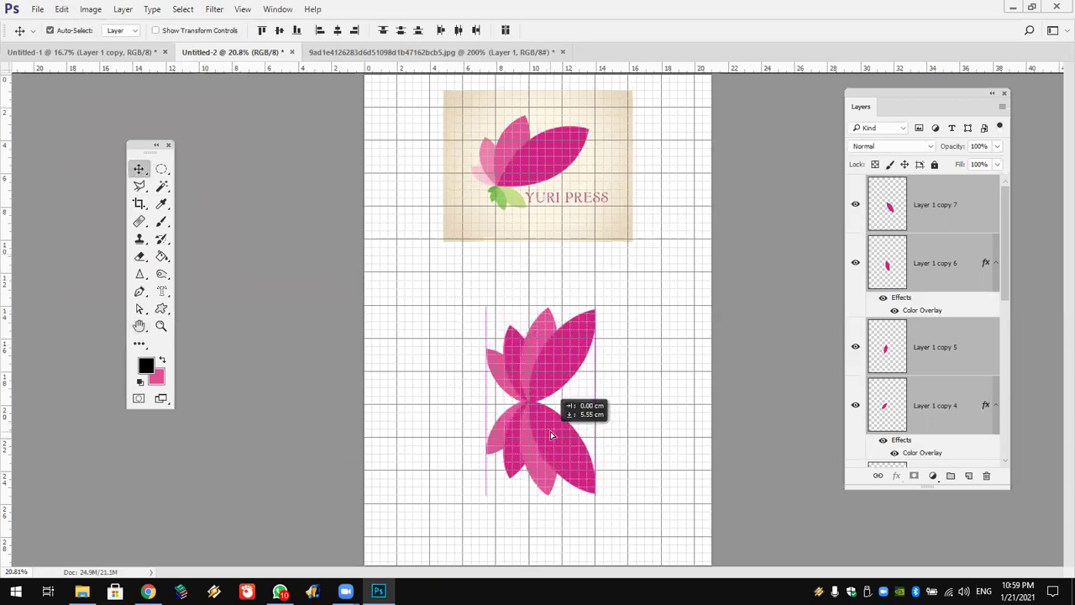
pyautogui.moveTo(551, 434); pyautogui.dragTo(551, 439)
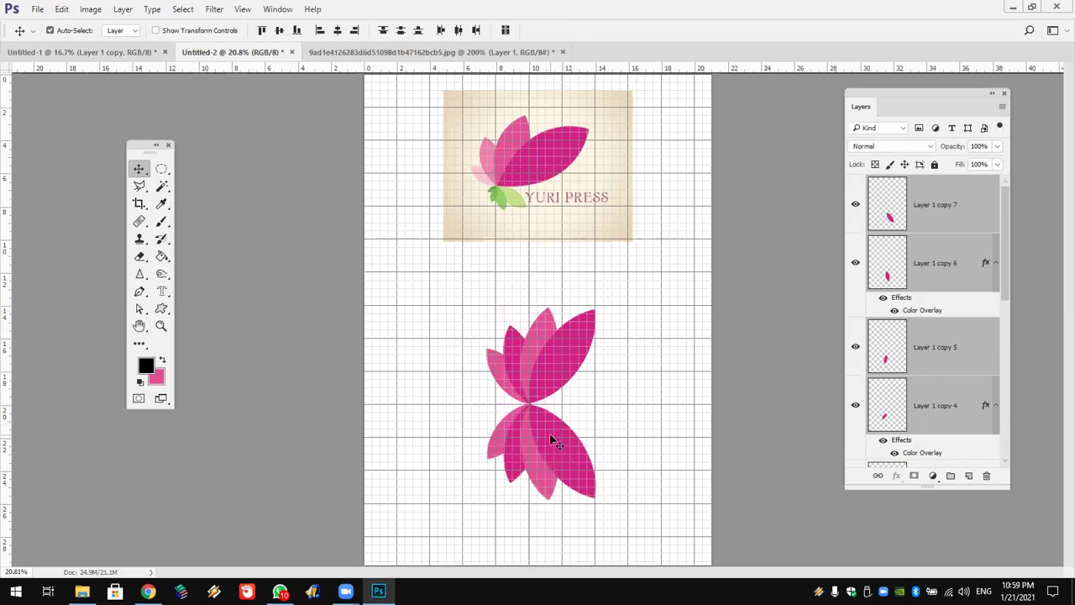
# Scale the flipped petals proportionally to 57% and rotate them 22.5° around their top centre
pyautogui.click(59, 10)
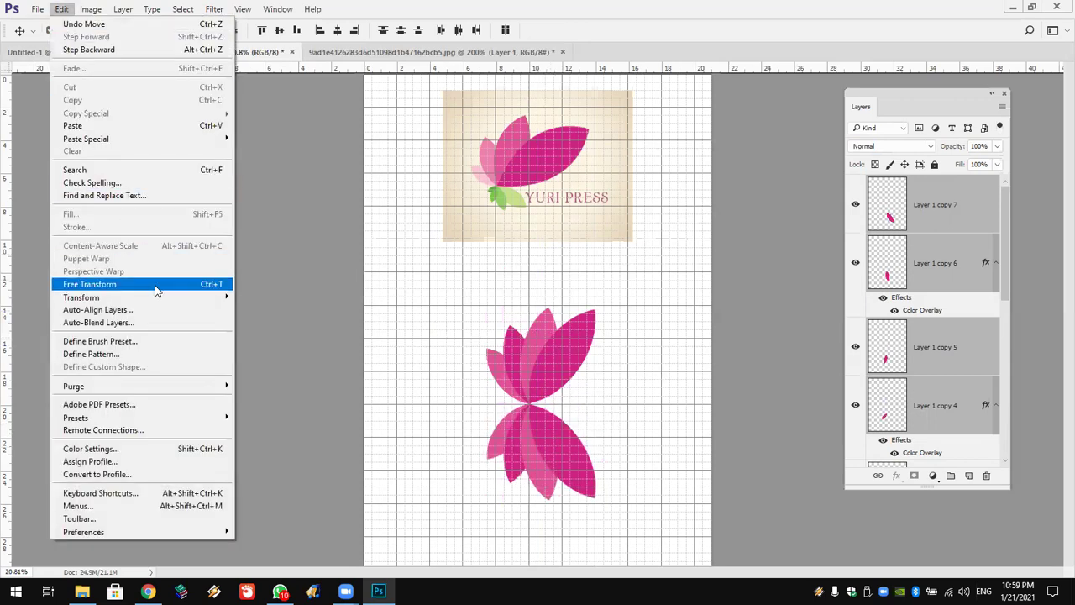
pyautogui.click(160, 286)
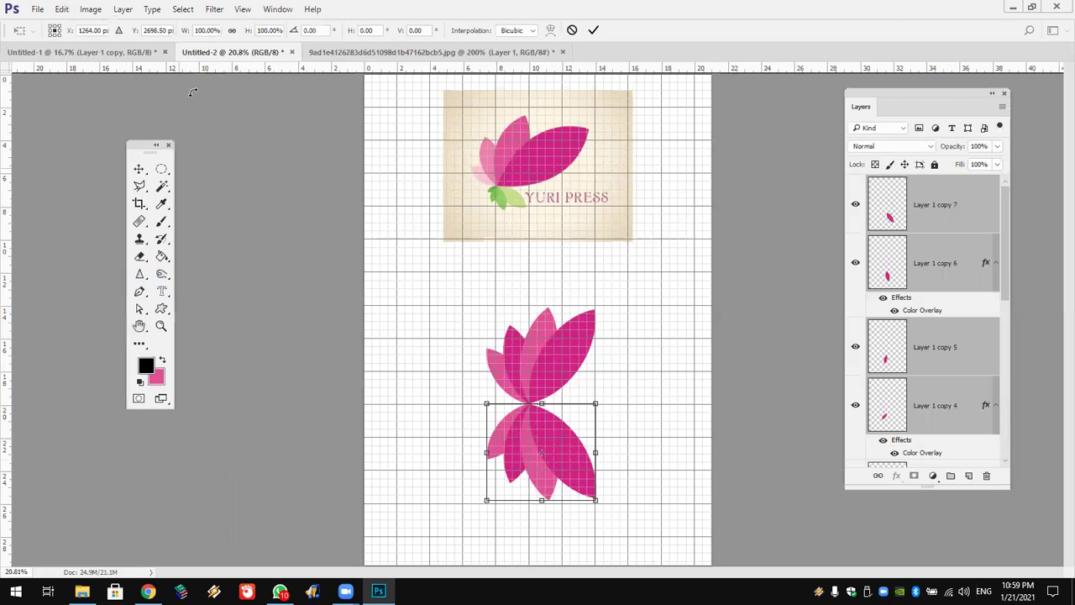
pyautogui.click(232, 32)
pyautogui.moveTo(546, 460); pyautogui.dragTo(541, 405)
pyautogui.moveTo(181, 31); pyautogui.dragTo(150, 41)
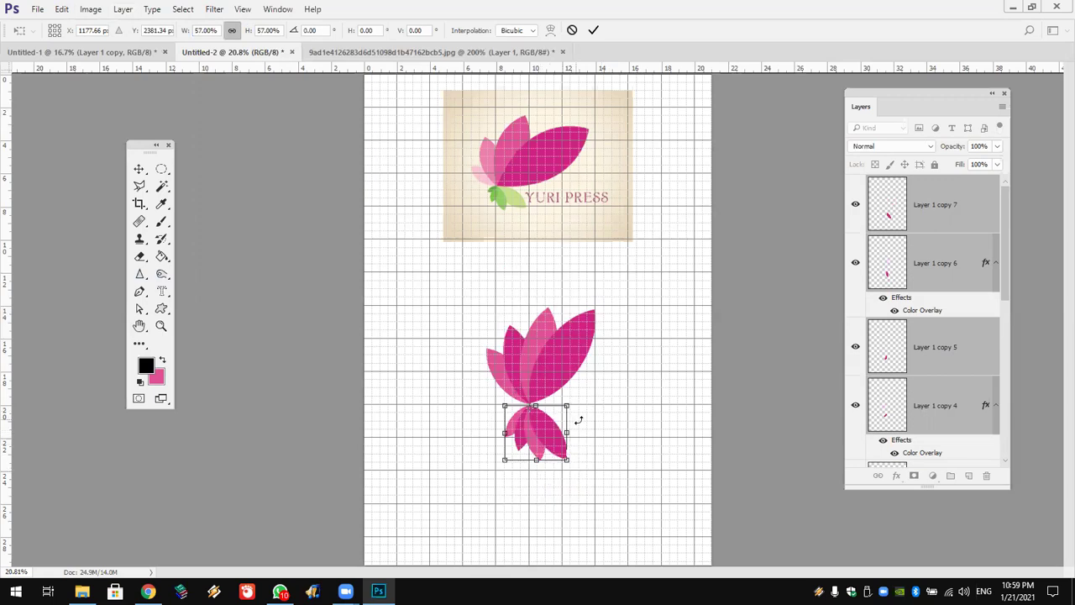
pyautogui.moveTo(597, 428); pyautogui.dragTo(548, 451)
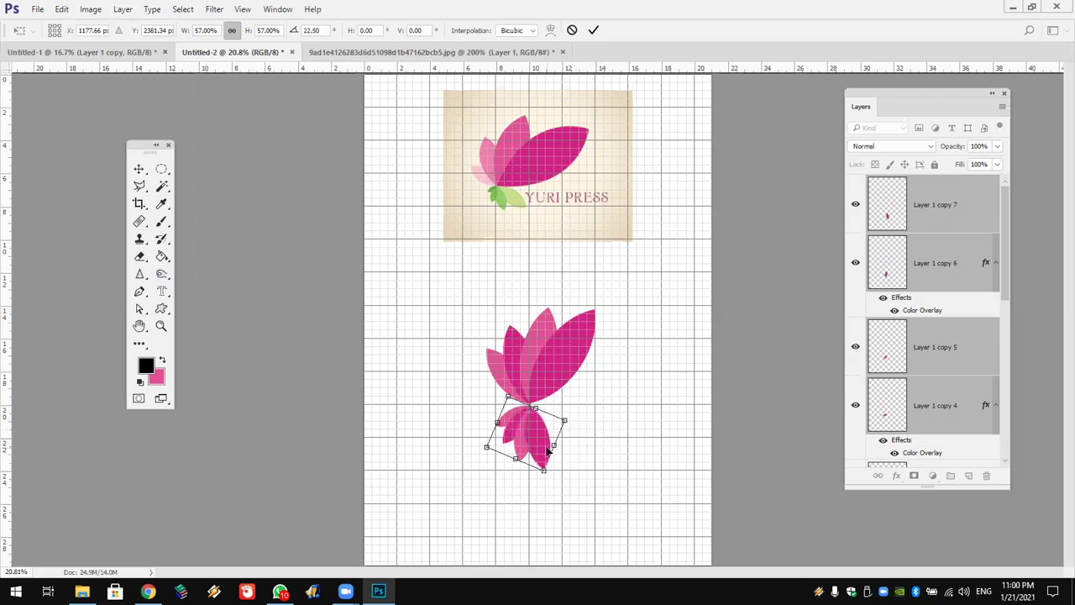
pyautogui.click(593, 30)
# Give Layer 1 copy 7 a Color Overlay in green #2d980c
pyautogui.click(955, 417)
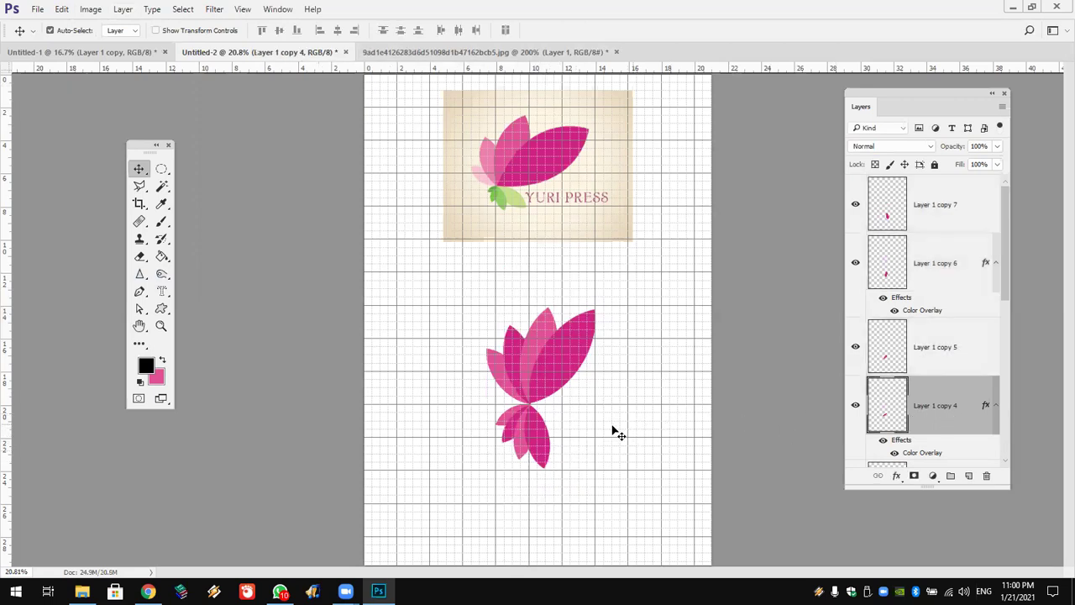
pyautogui.click(548, 443)
pyautogui.click(896, 476)
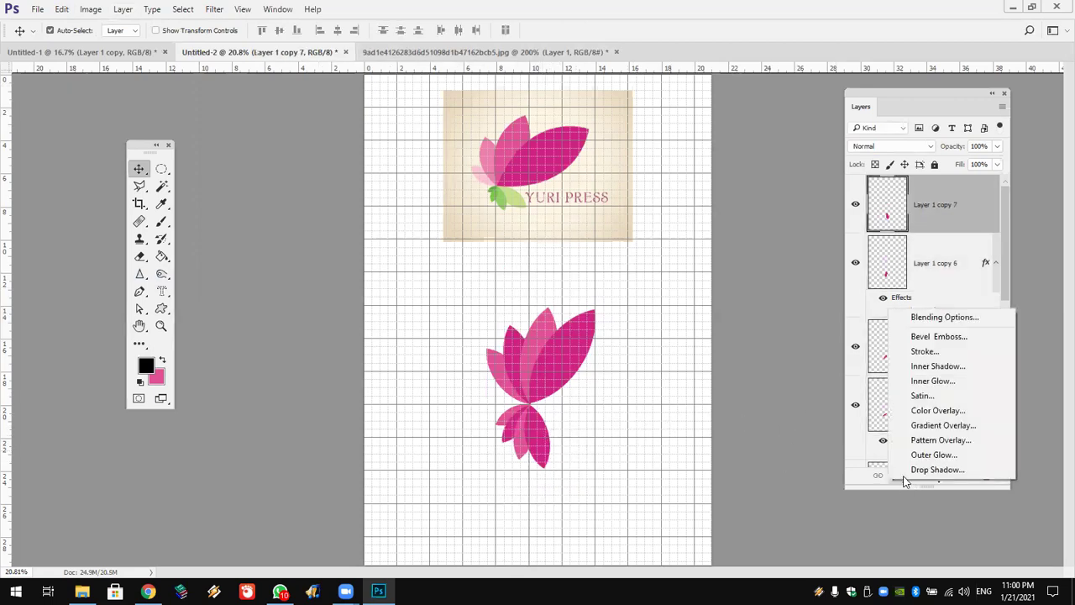
pyautogui.click(974, 417)
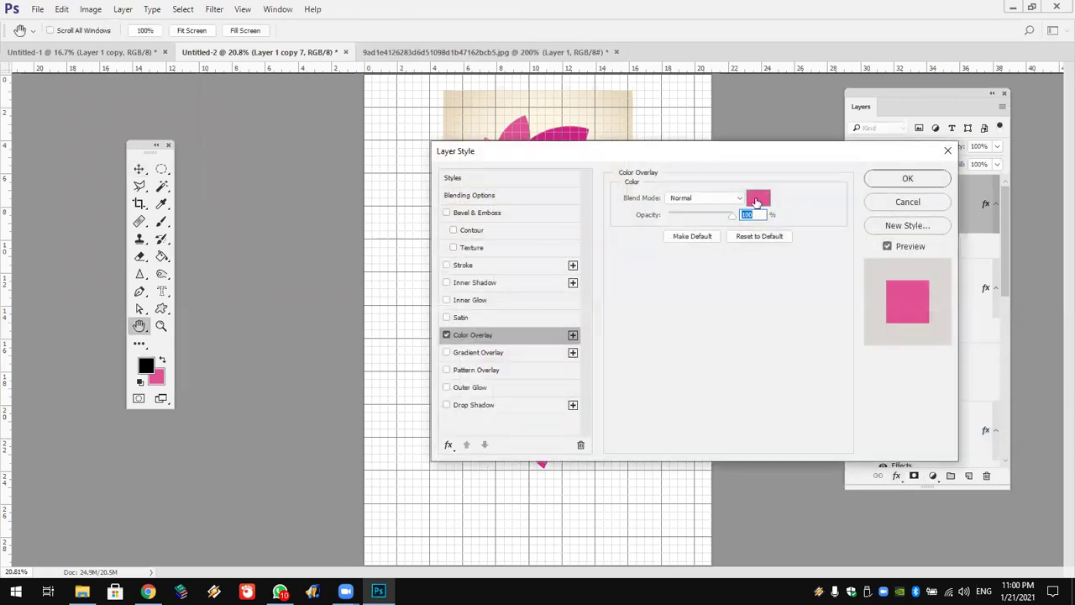
pyautogui.click(759, 204)
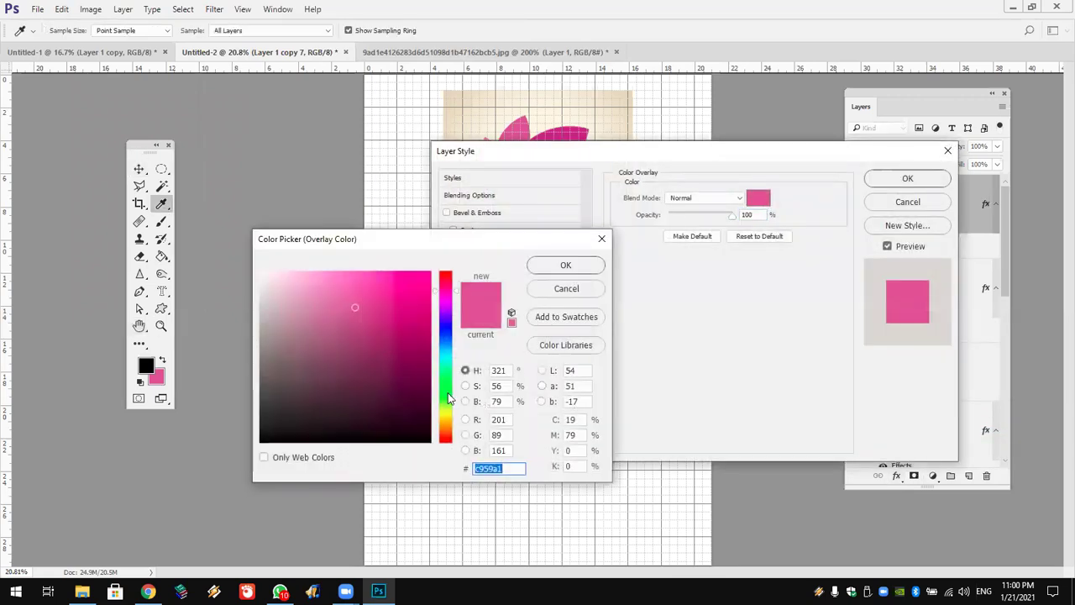
pyautogui.click(451, 392)
pyautogui.click(415, 344)
pyautogui.click(565, 265)
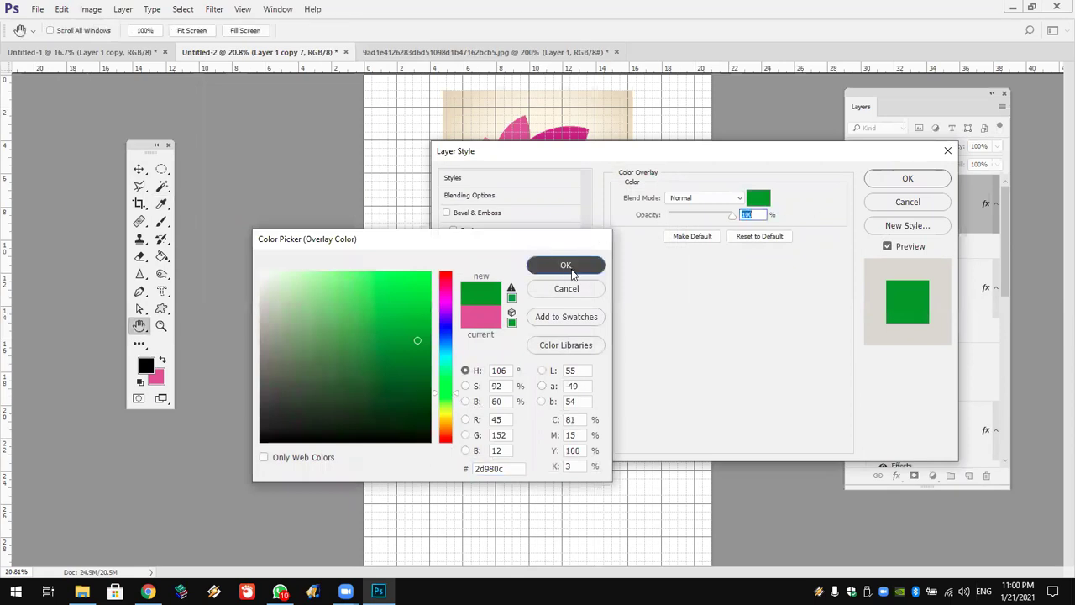
pyautogui.click(905, 178)
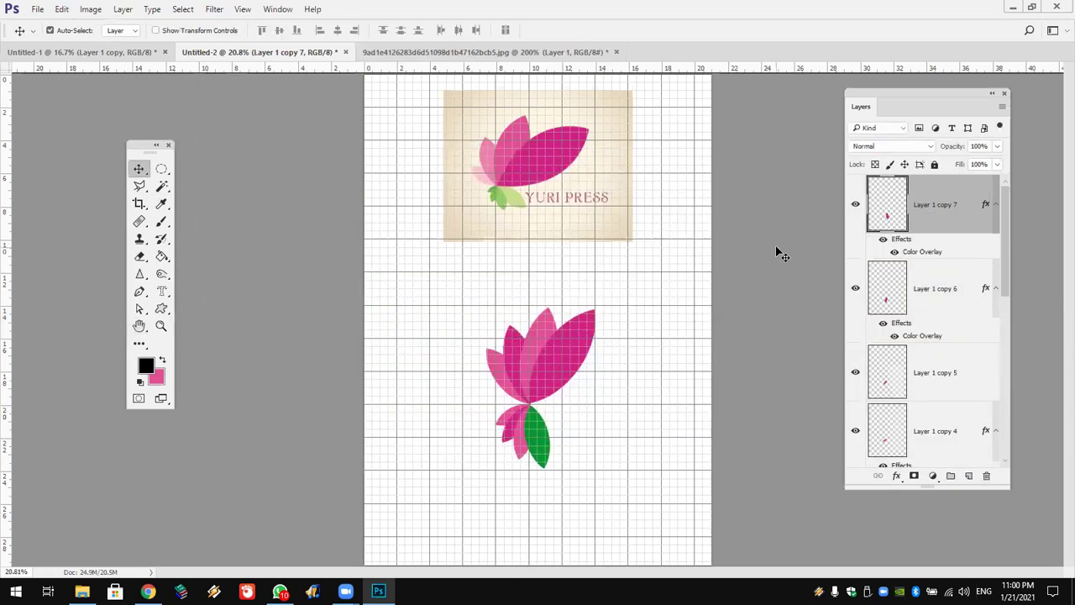